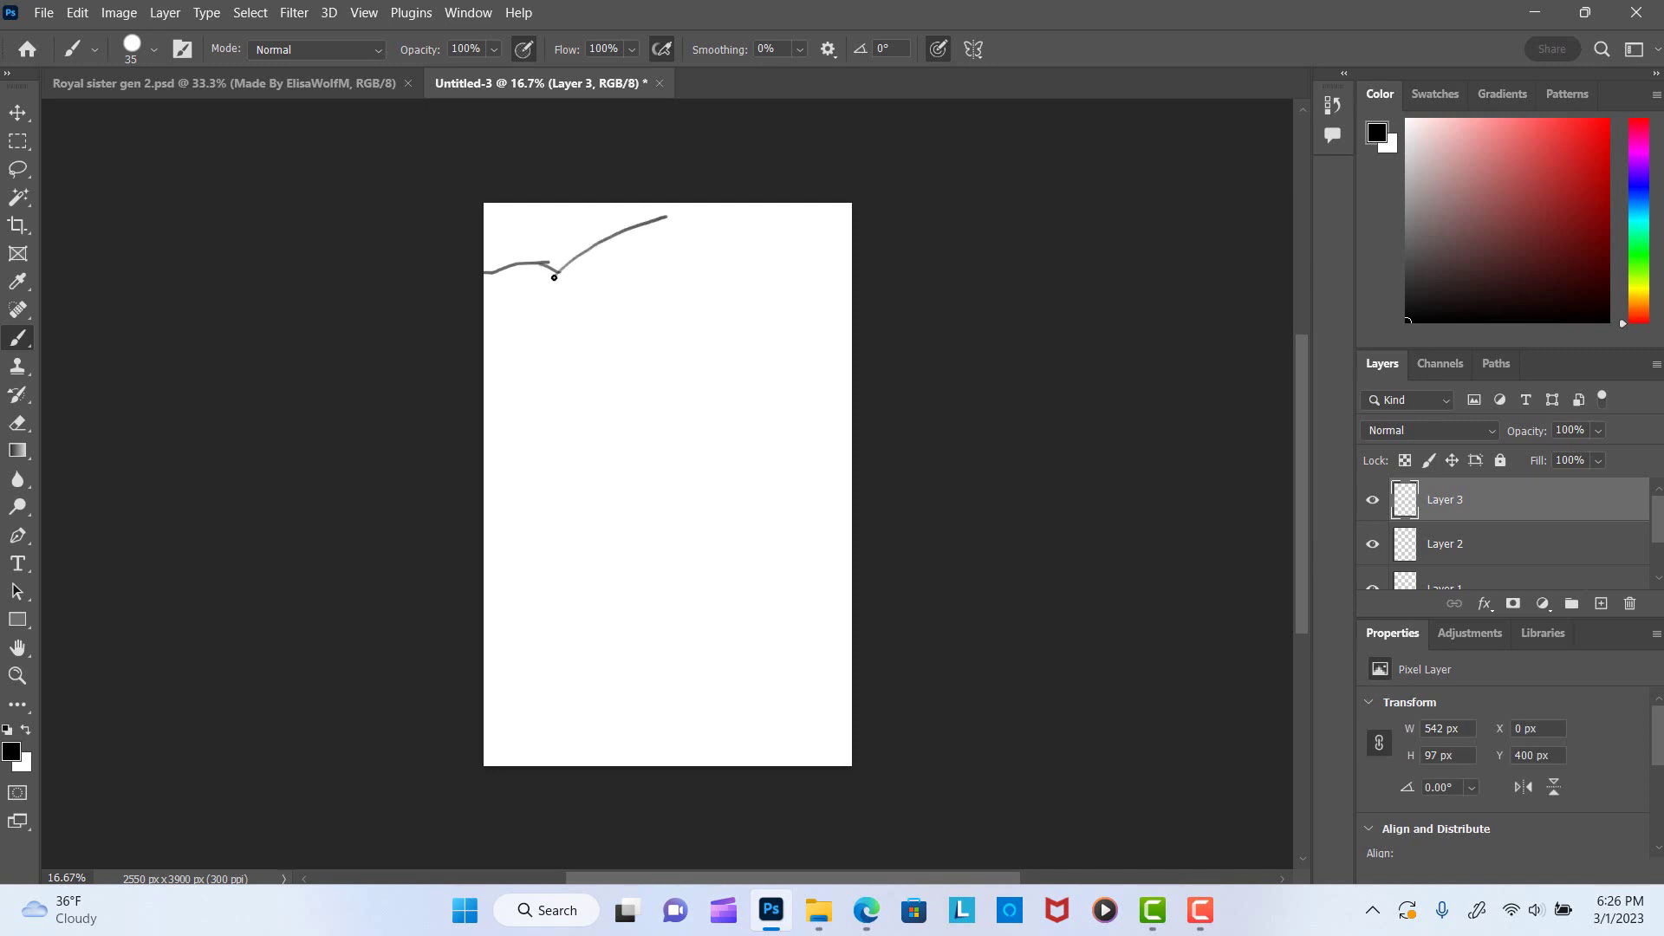
Sketch the head outline, eye curves, eyebrow and ear lines on Layer 3.
drag(811, 205, 834, 266)
drag(773, 409, 601, 495)
drag(711, 350, 586, 502)
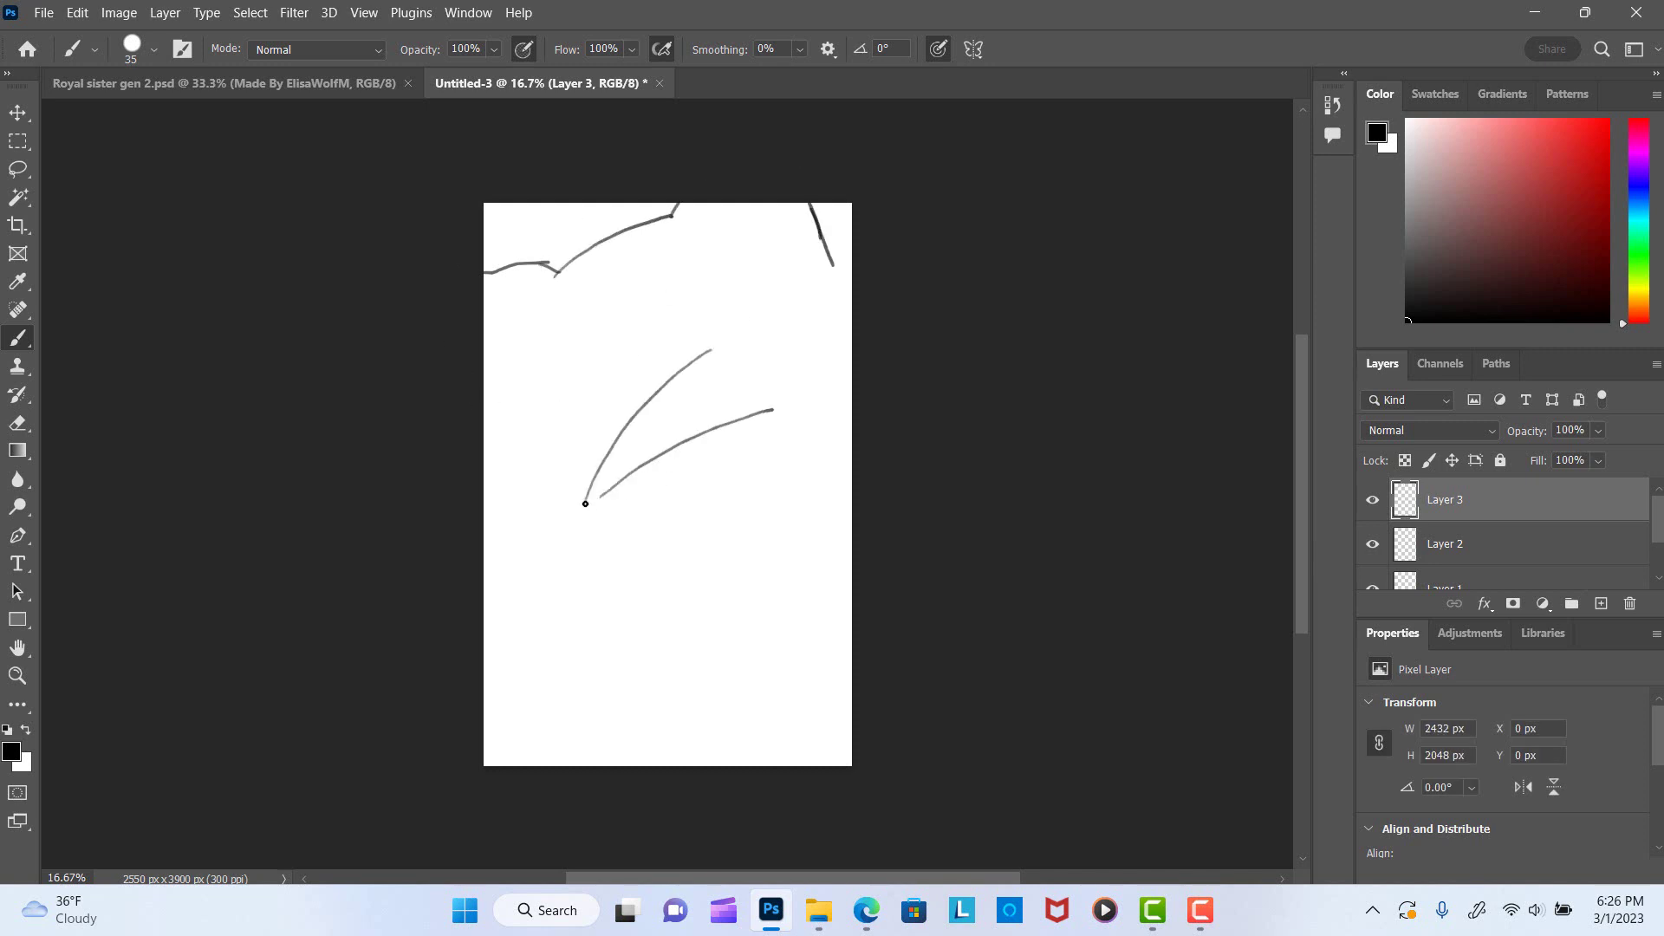
mouse_move(781, 399)
mouse_down()
mouse_move(600, 493)
mouse_move(745, 406)
mouse_up()
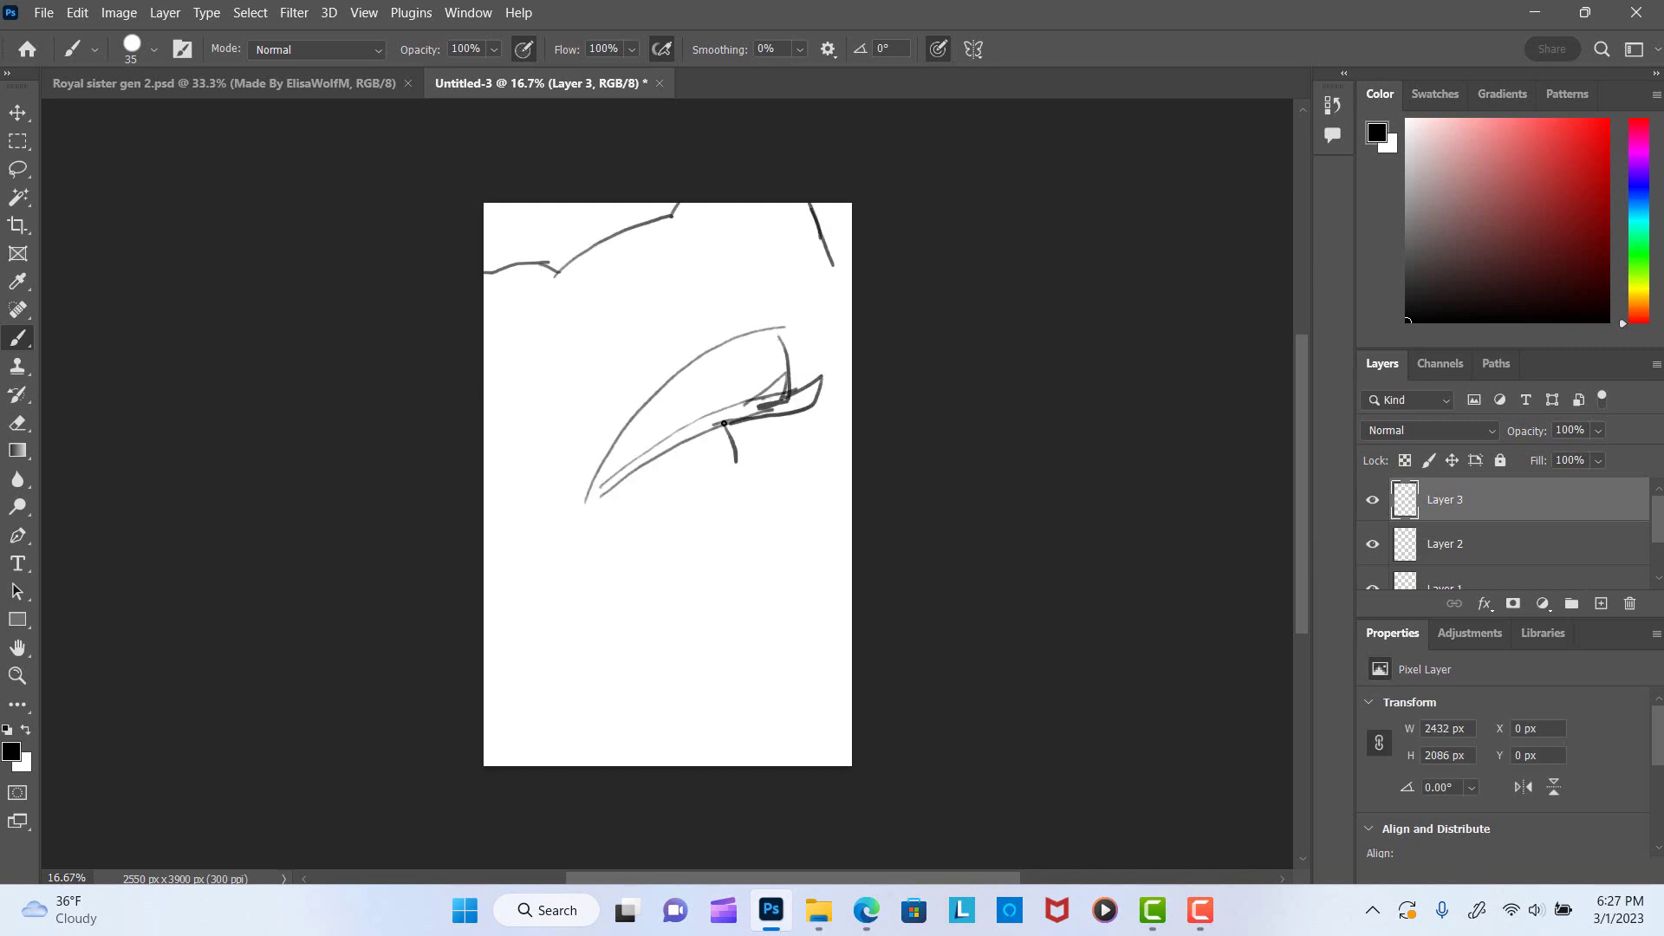
right_click(721, 426)
drag(697, 314, 825, 303)
drag(772, 205, 747, 254)
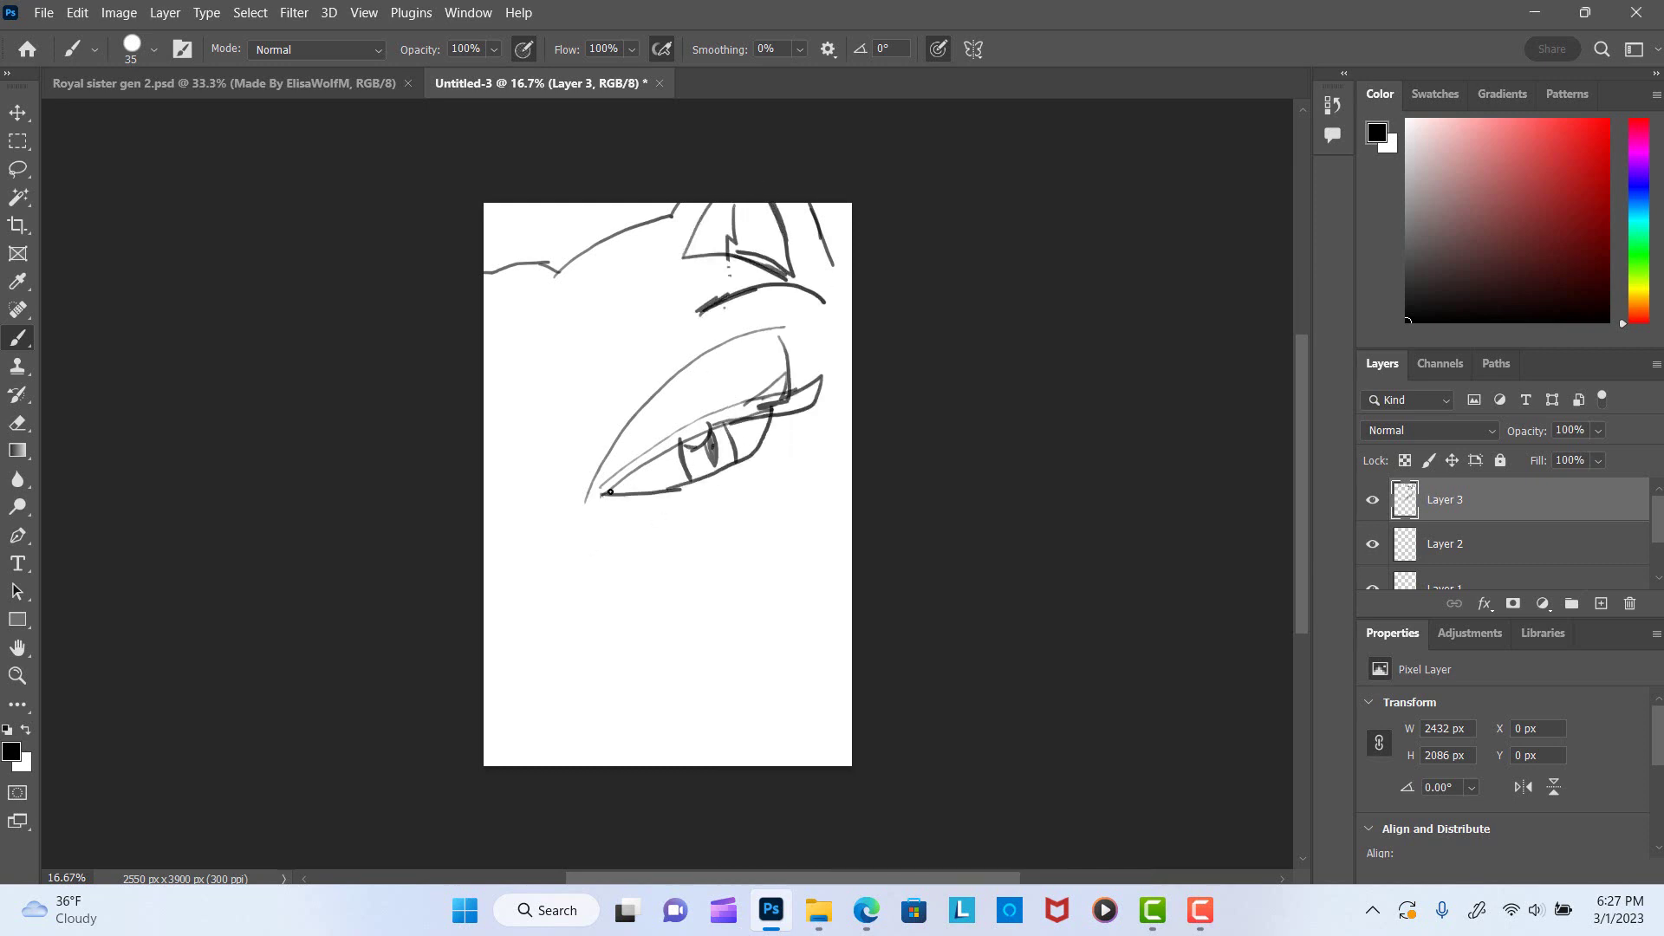
Sketch the jaw and snout, the small face spots, and both sides of the head.
drag(595, 574, 780, 458)
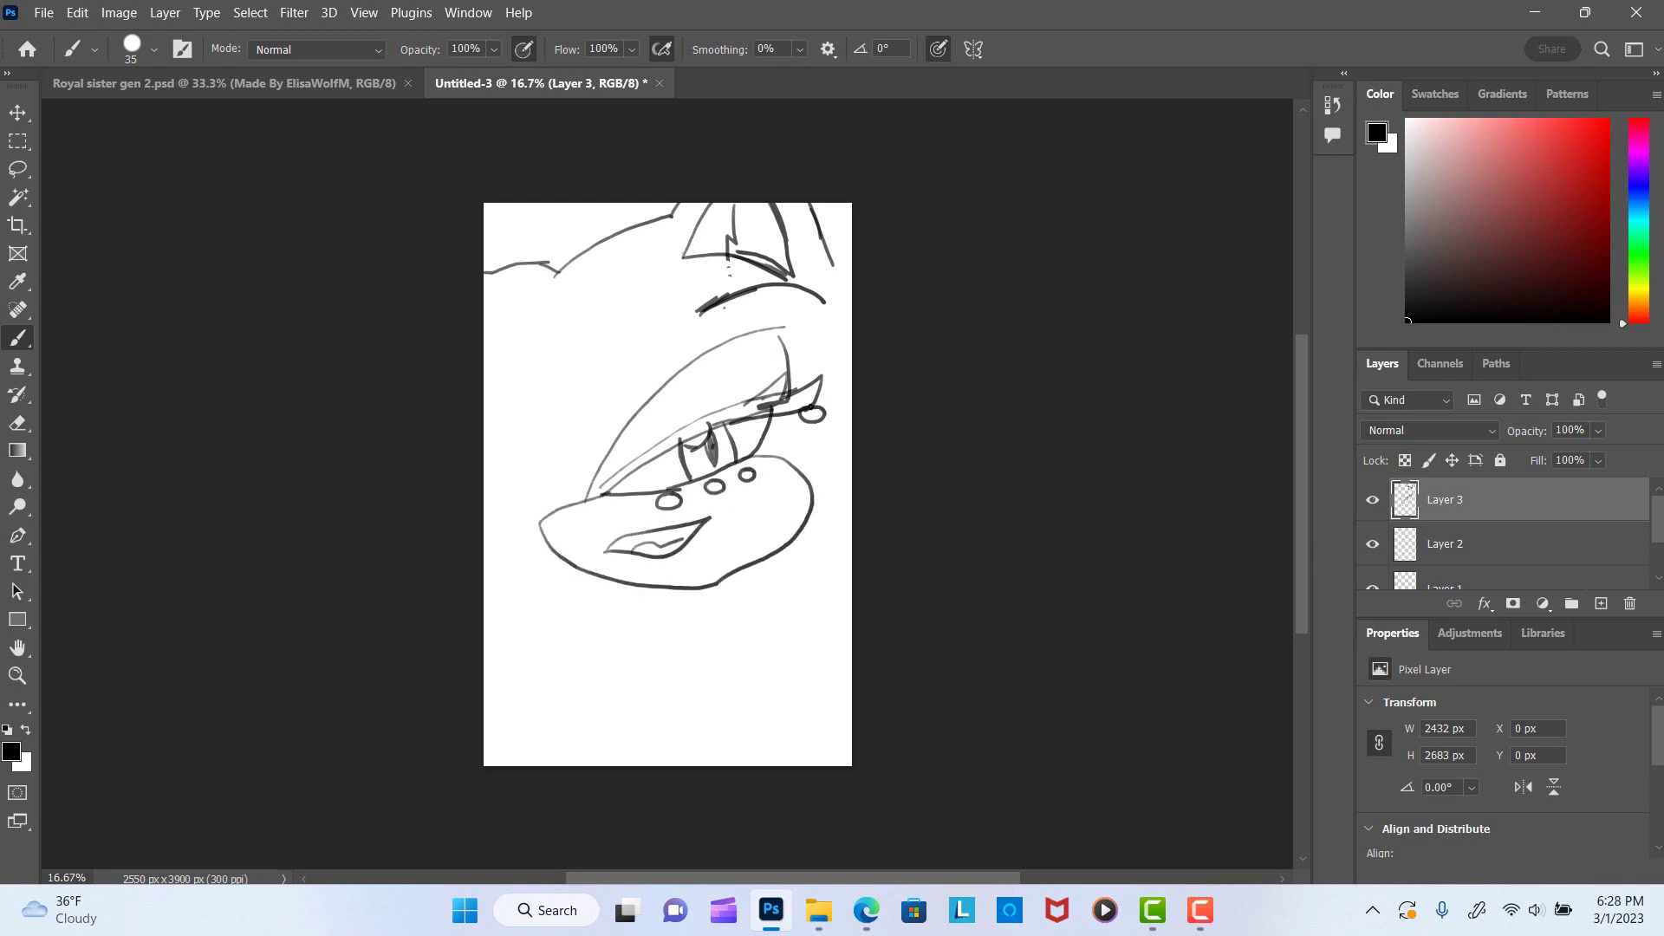
right_click(694, 346)
drag(743, 323, 691, 349)
drag(545, 612, 488, 503)
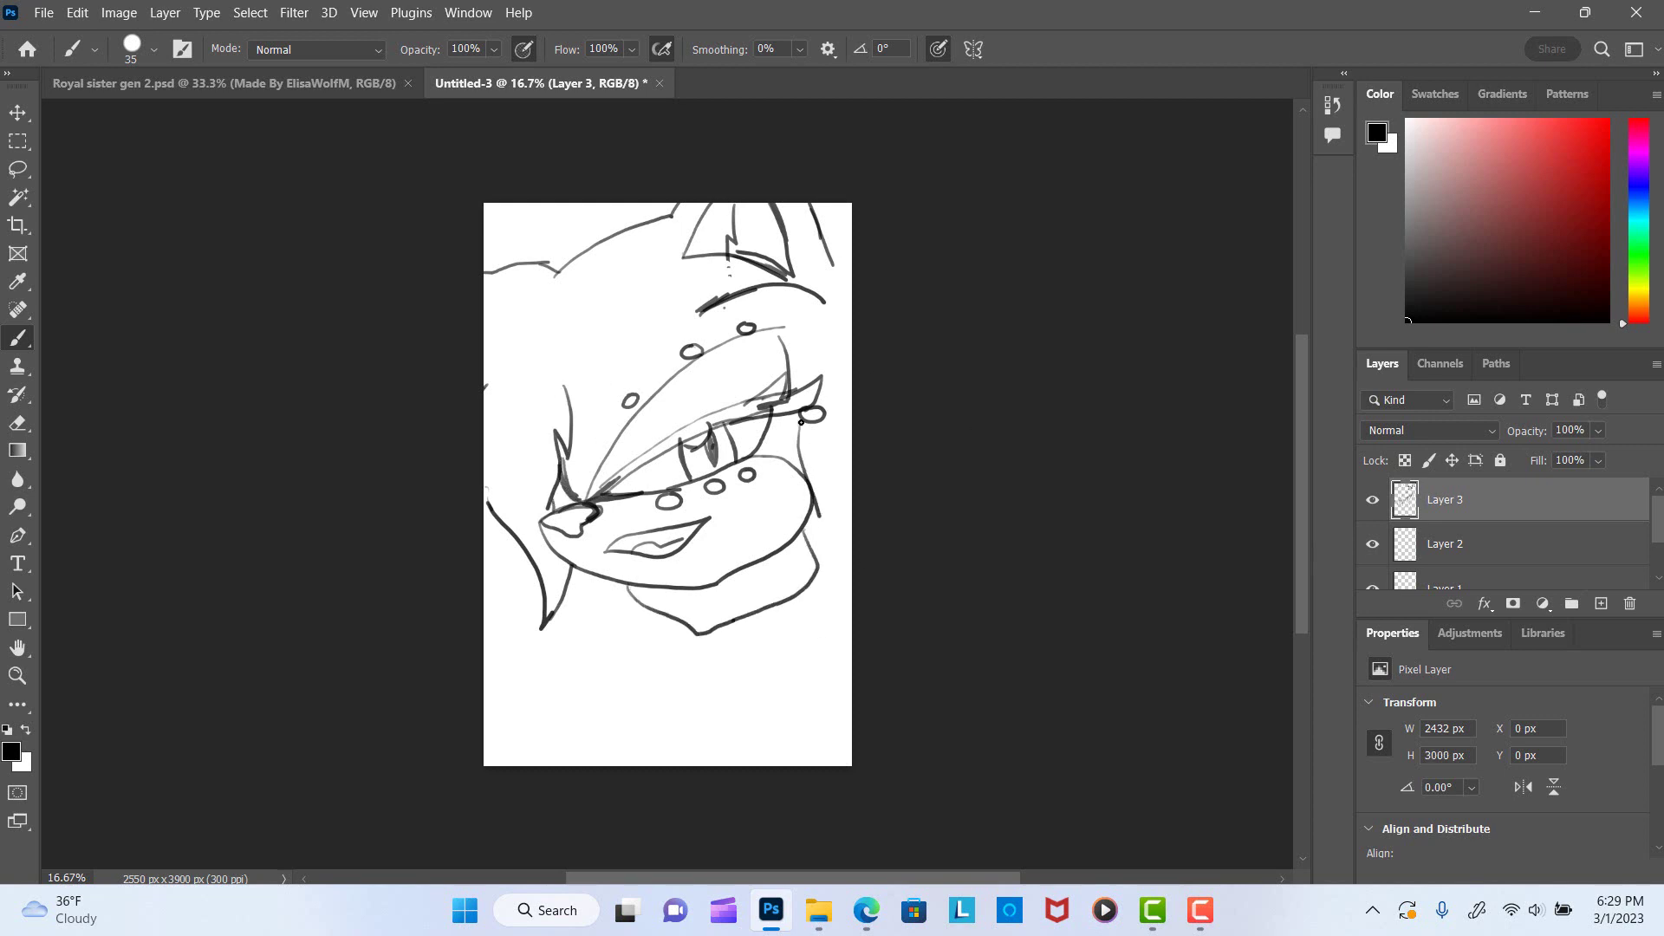
drag(825, 496, 852, 590)
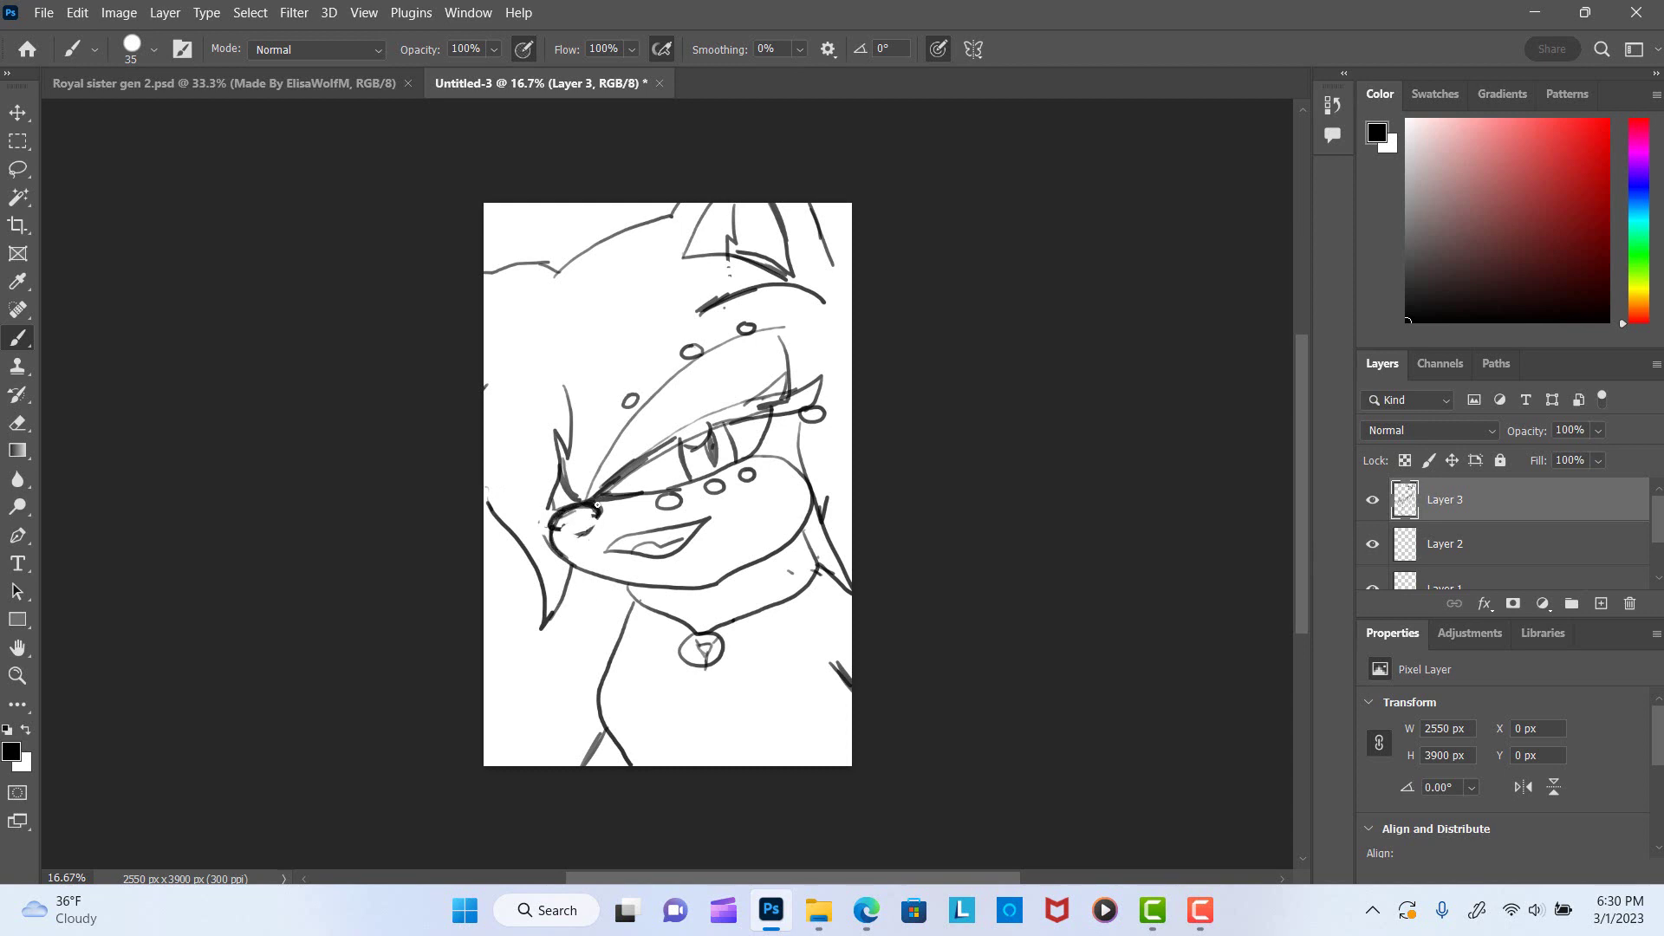
Ink a hair strand, the eyelids, nose edge and eyebrow strands in thick black.
drag(598, 576, 598, 724)
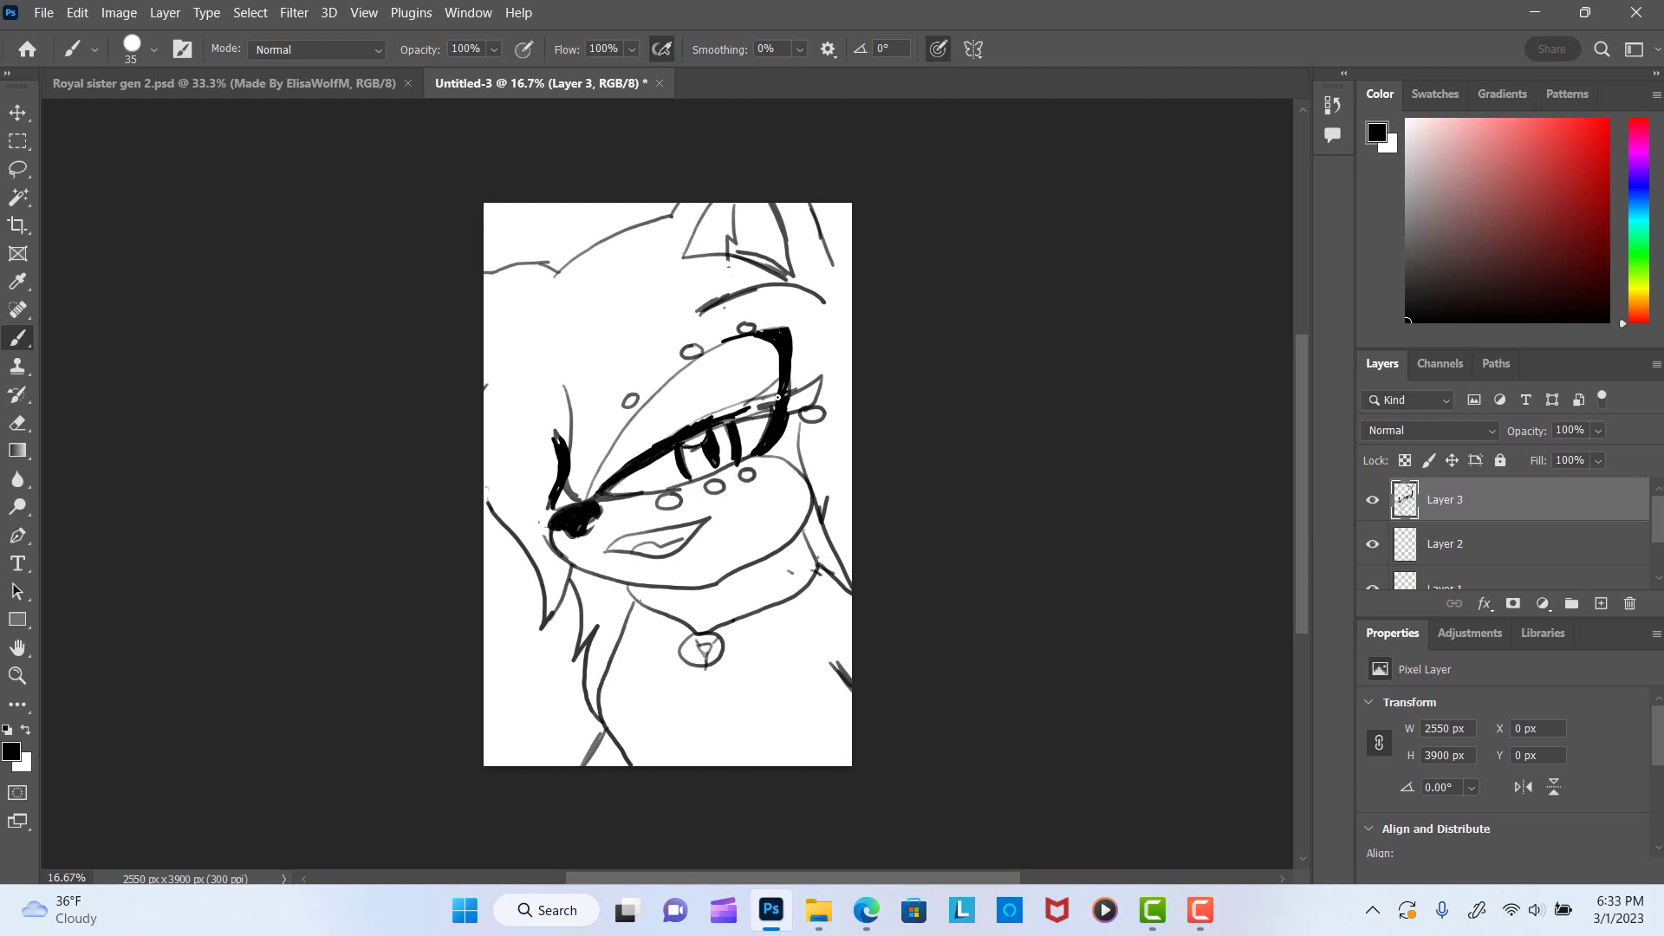
drag(766, 404, 721, 417)
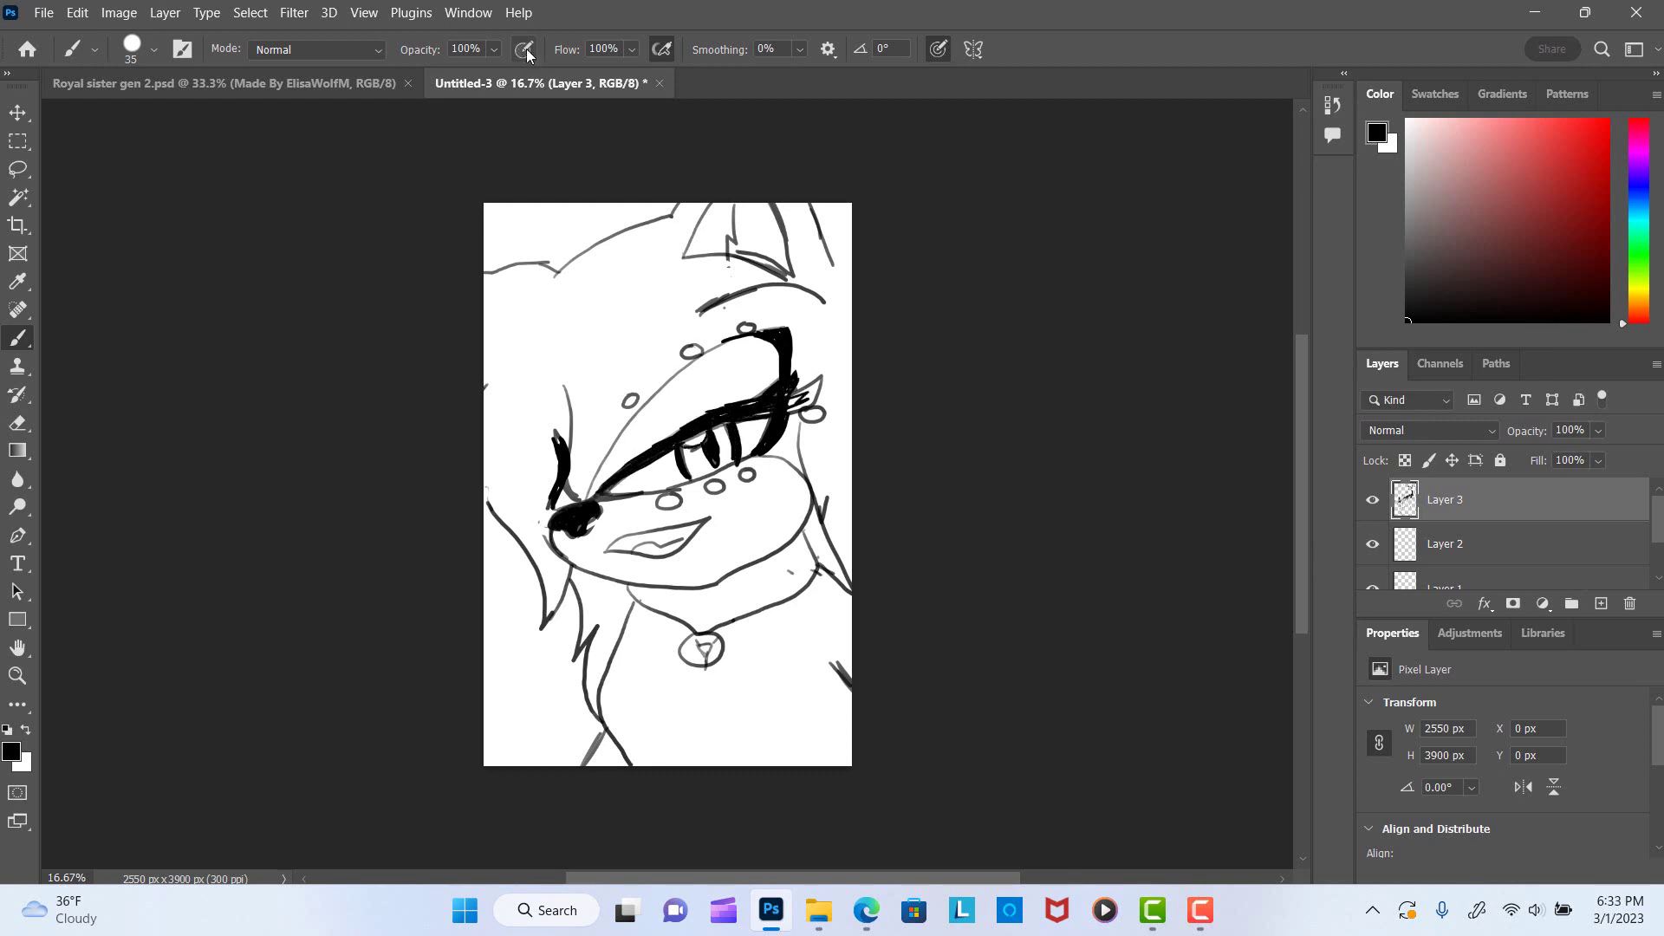
right_click(809, 365)
click(797, 379)
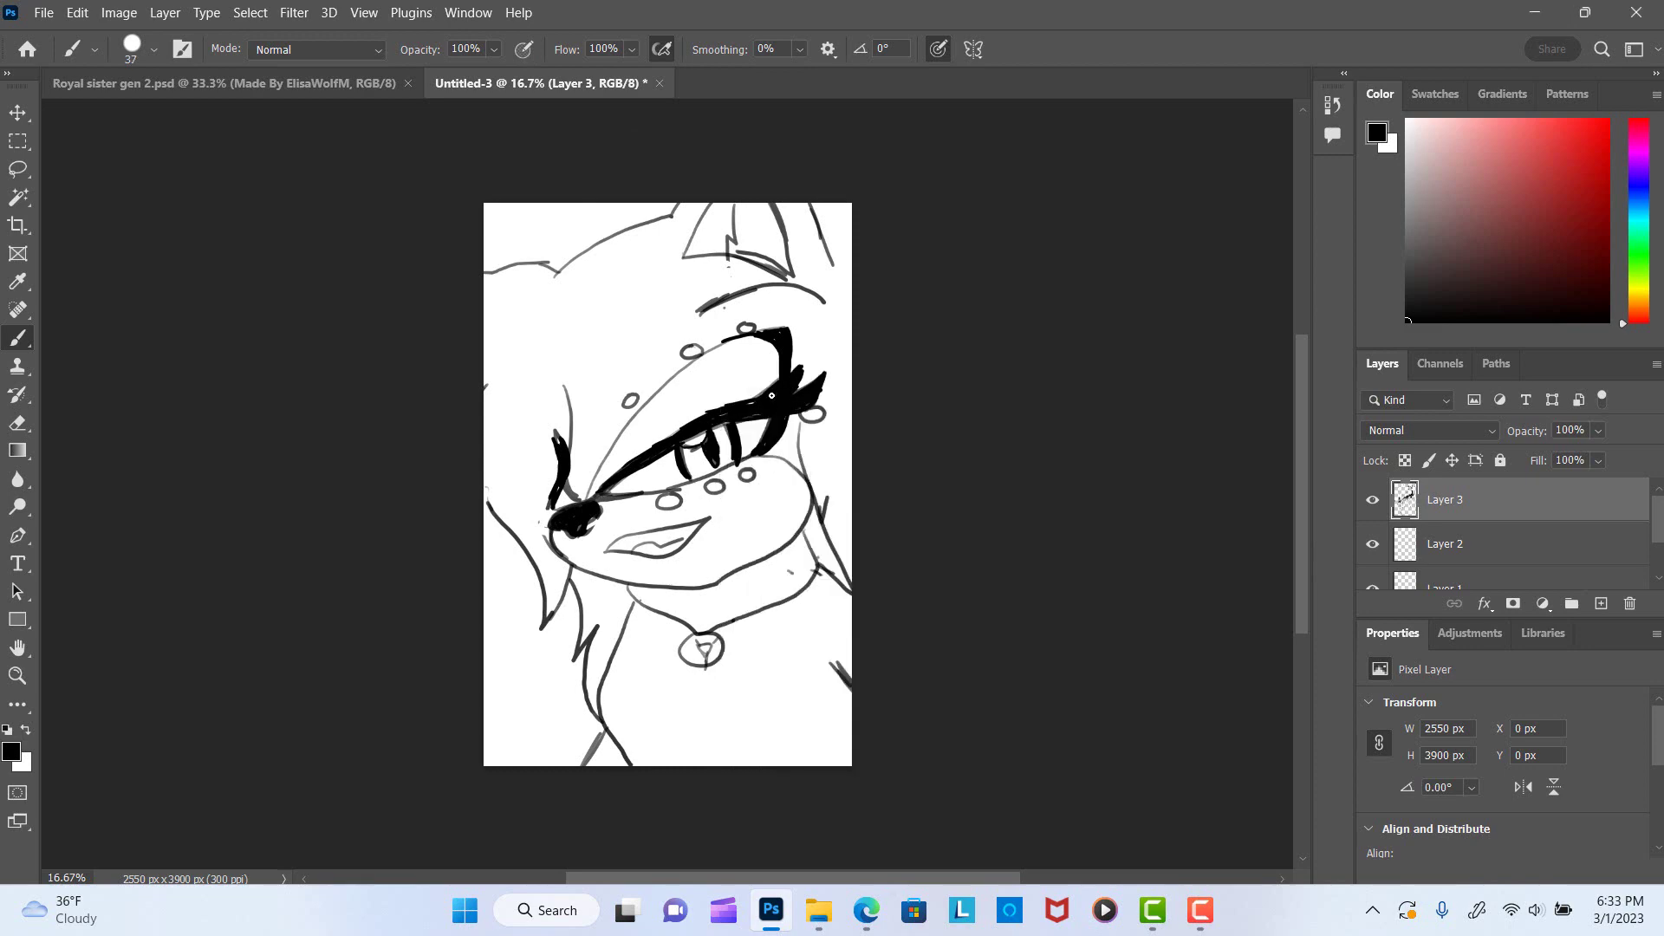
scroll(728, 419, up, 2)
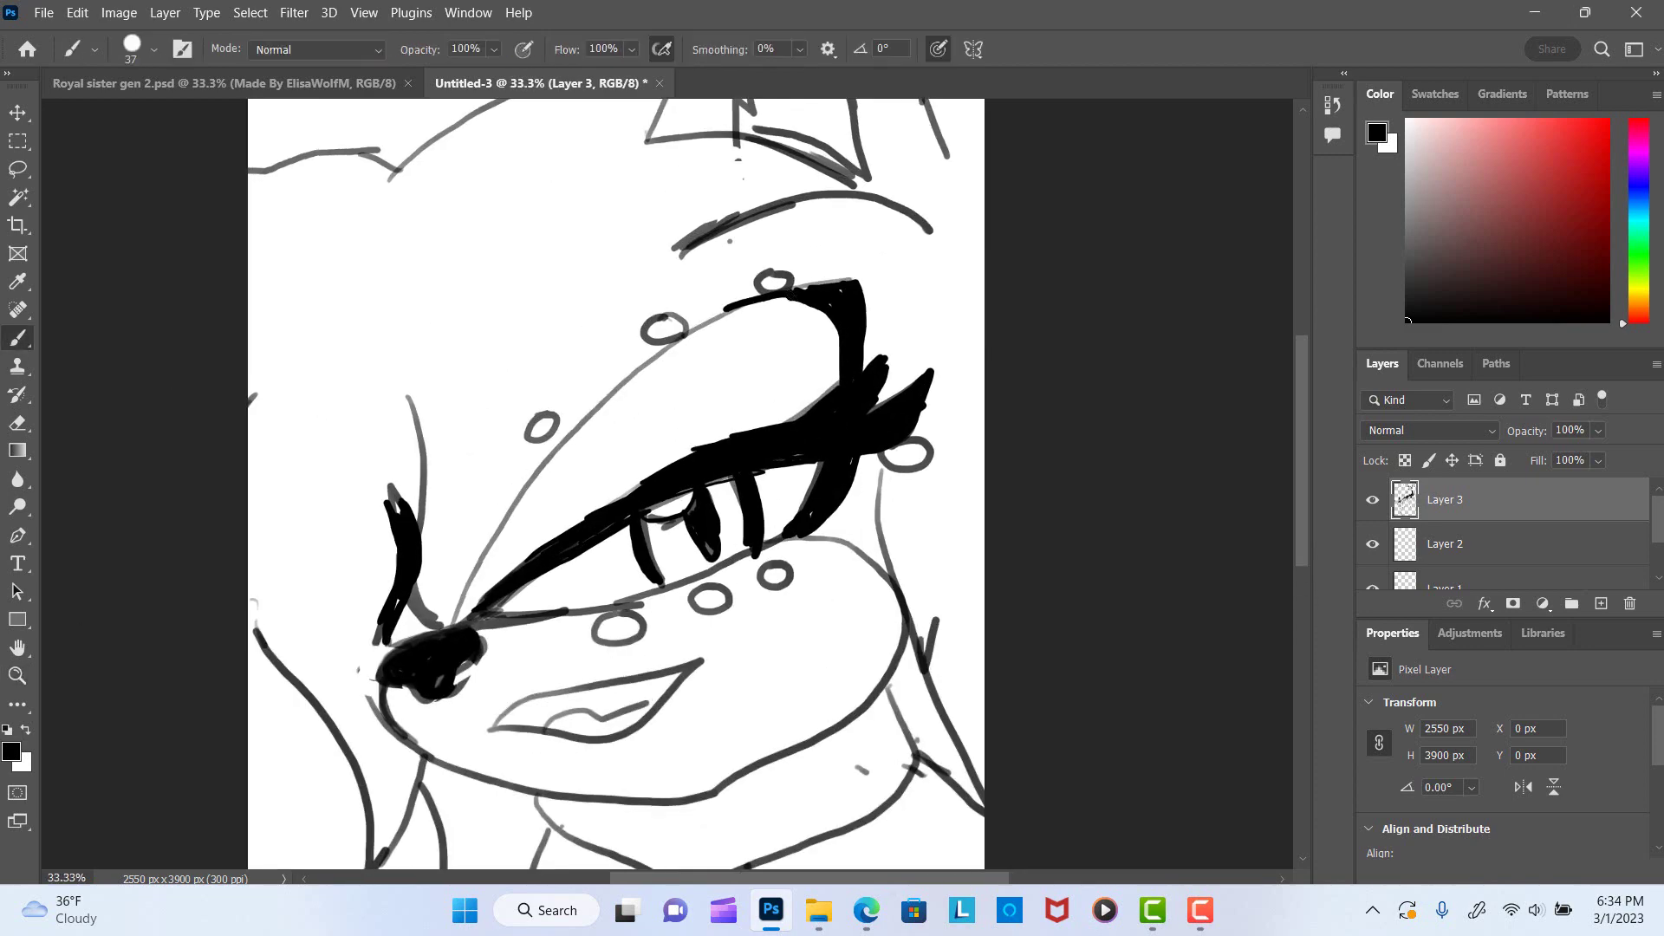
drag(466, 586, 784, 542)
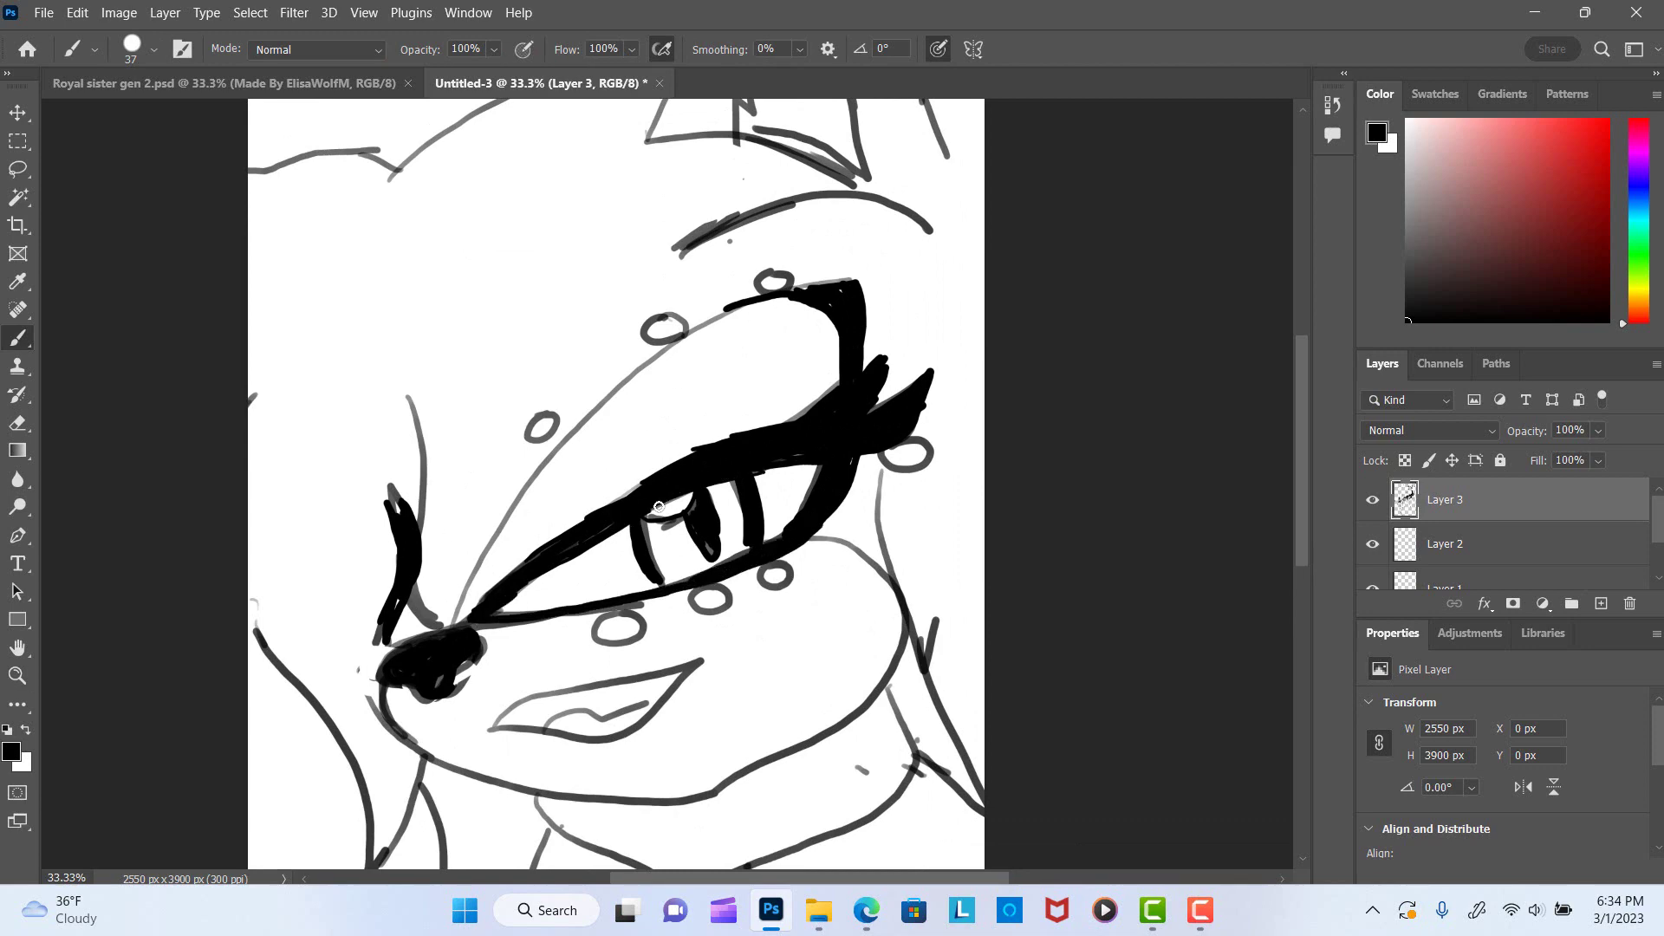
drag(382, 676, 429, 759)
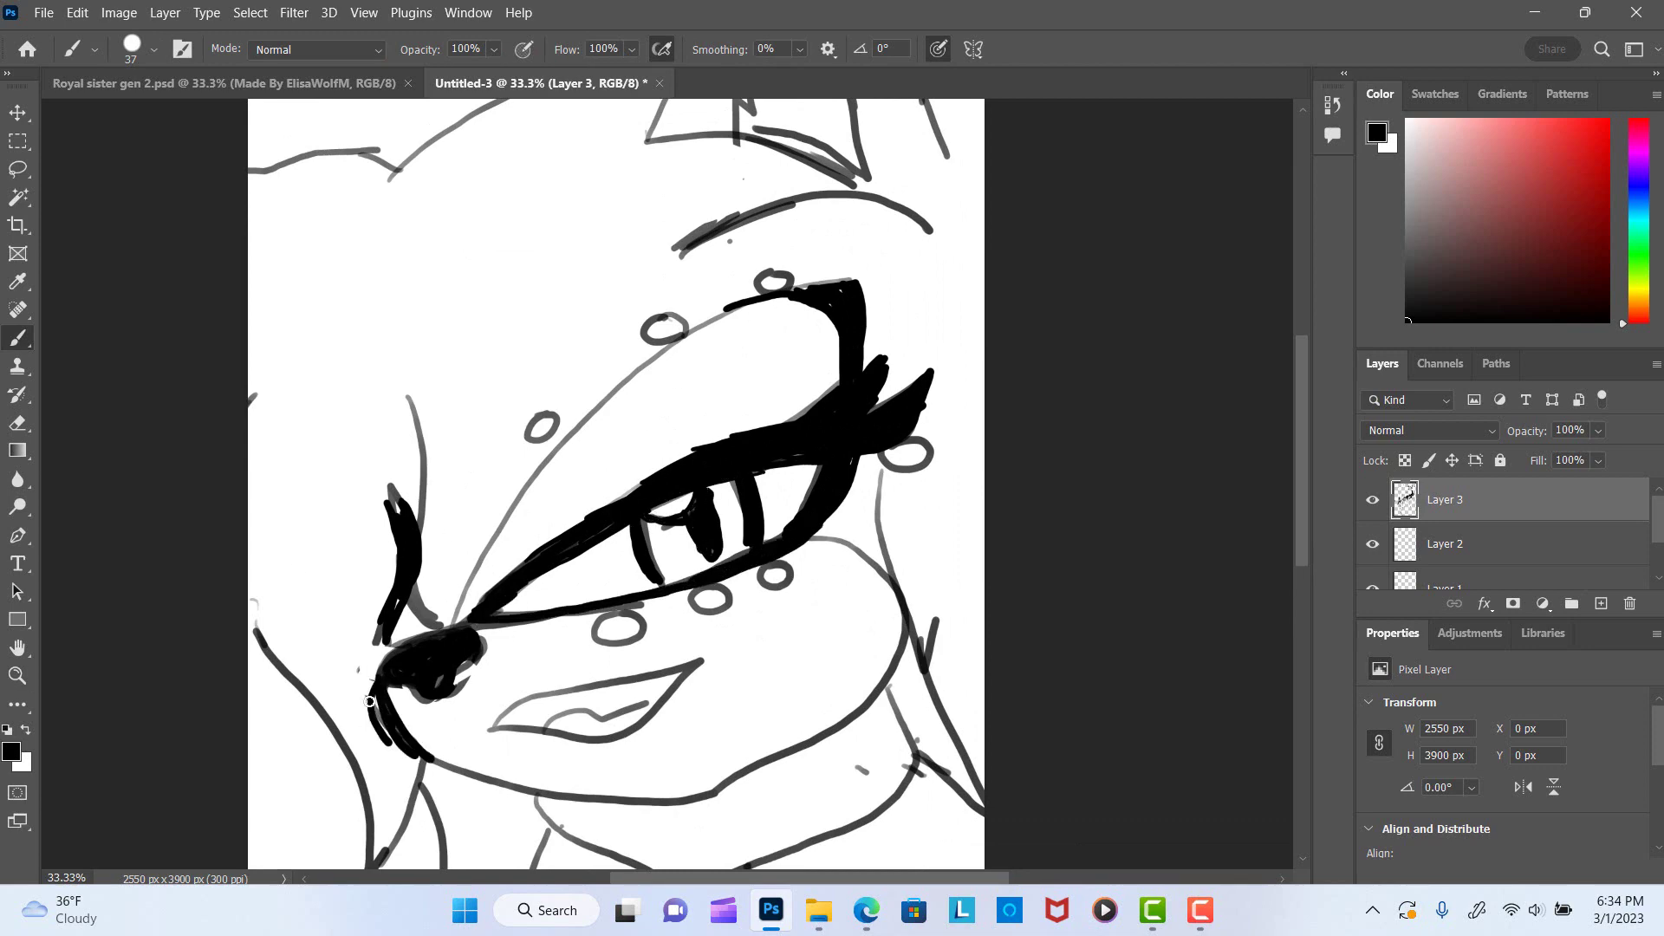
drag(402, 360, 420, 542)
drag(522, 511, 455, 598)
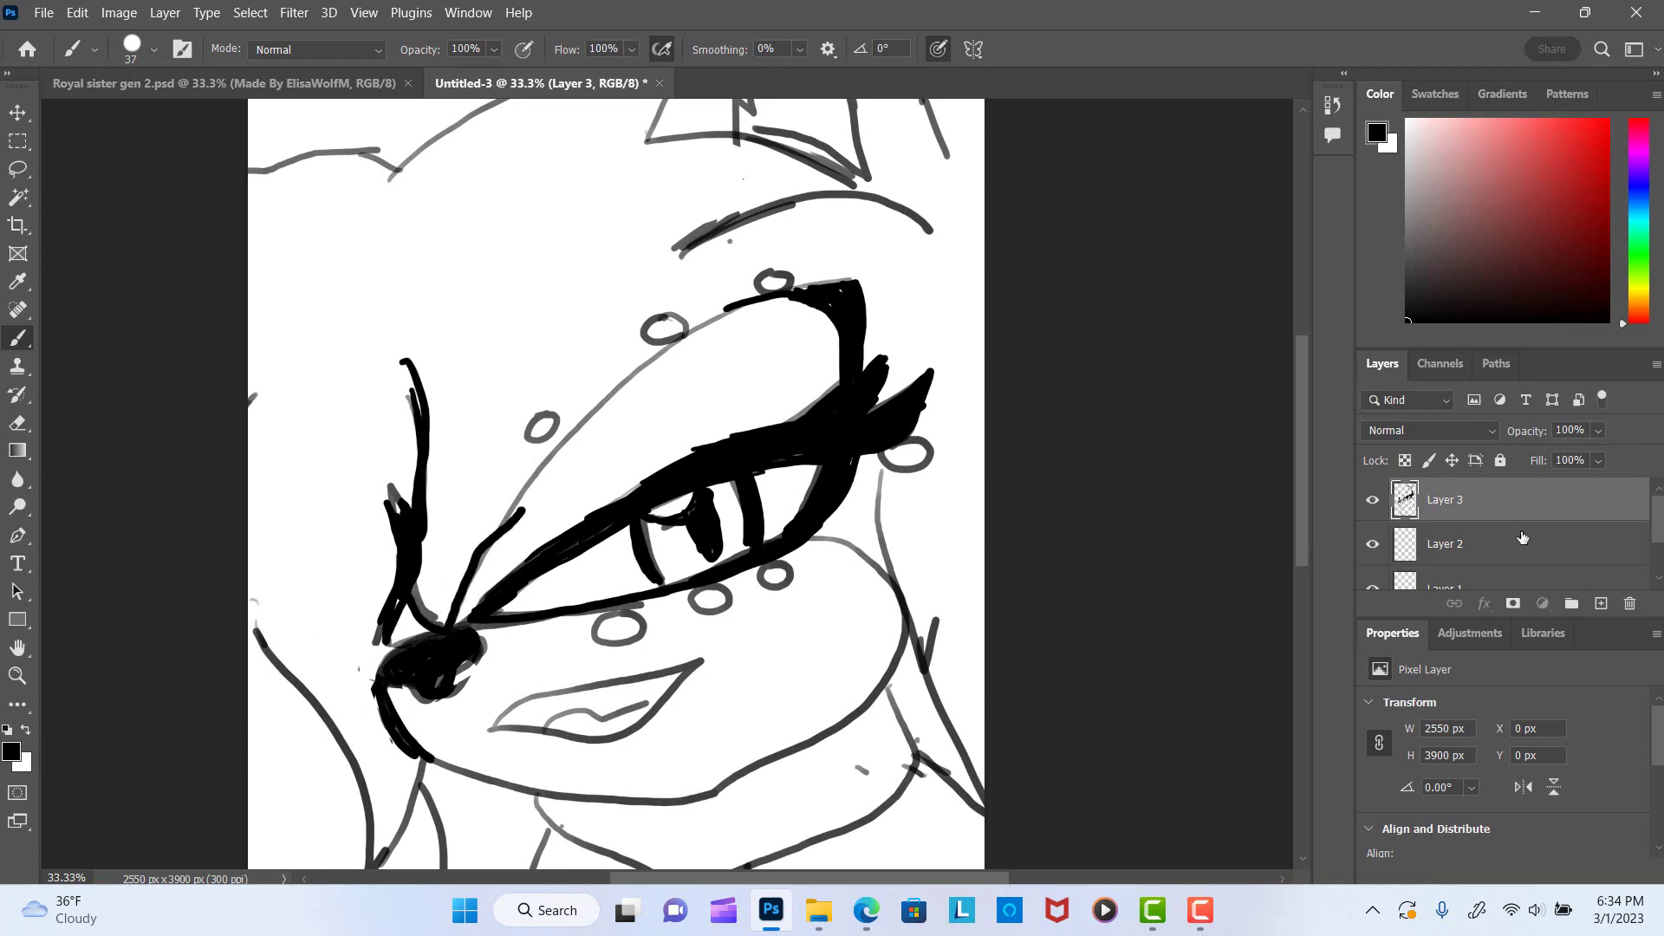
Paint the iris dark purple on Layer 2.
click(1445, 543)
click(1639, 148)
click(1591, 287)
mouse_move(650, 529)
mouse_down()
mouse_move(715, 568)
mouse_move(705, 543)
mouse_up()
Shade the iris with lighter purples using a soft round brush.
alt+click(735, 525)
right_click(735, 525)
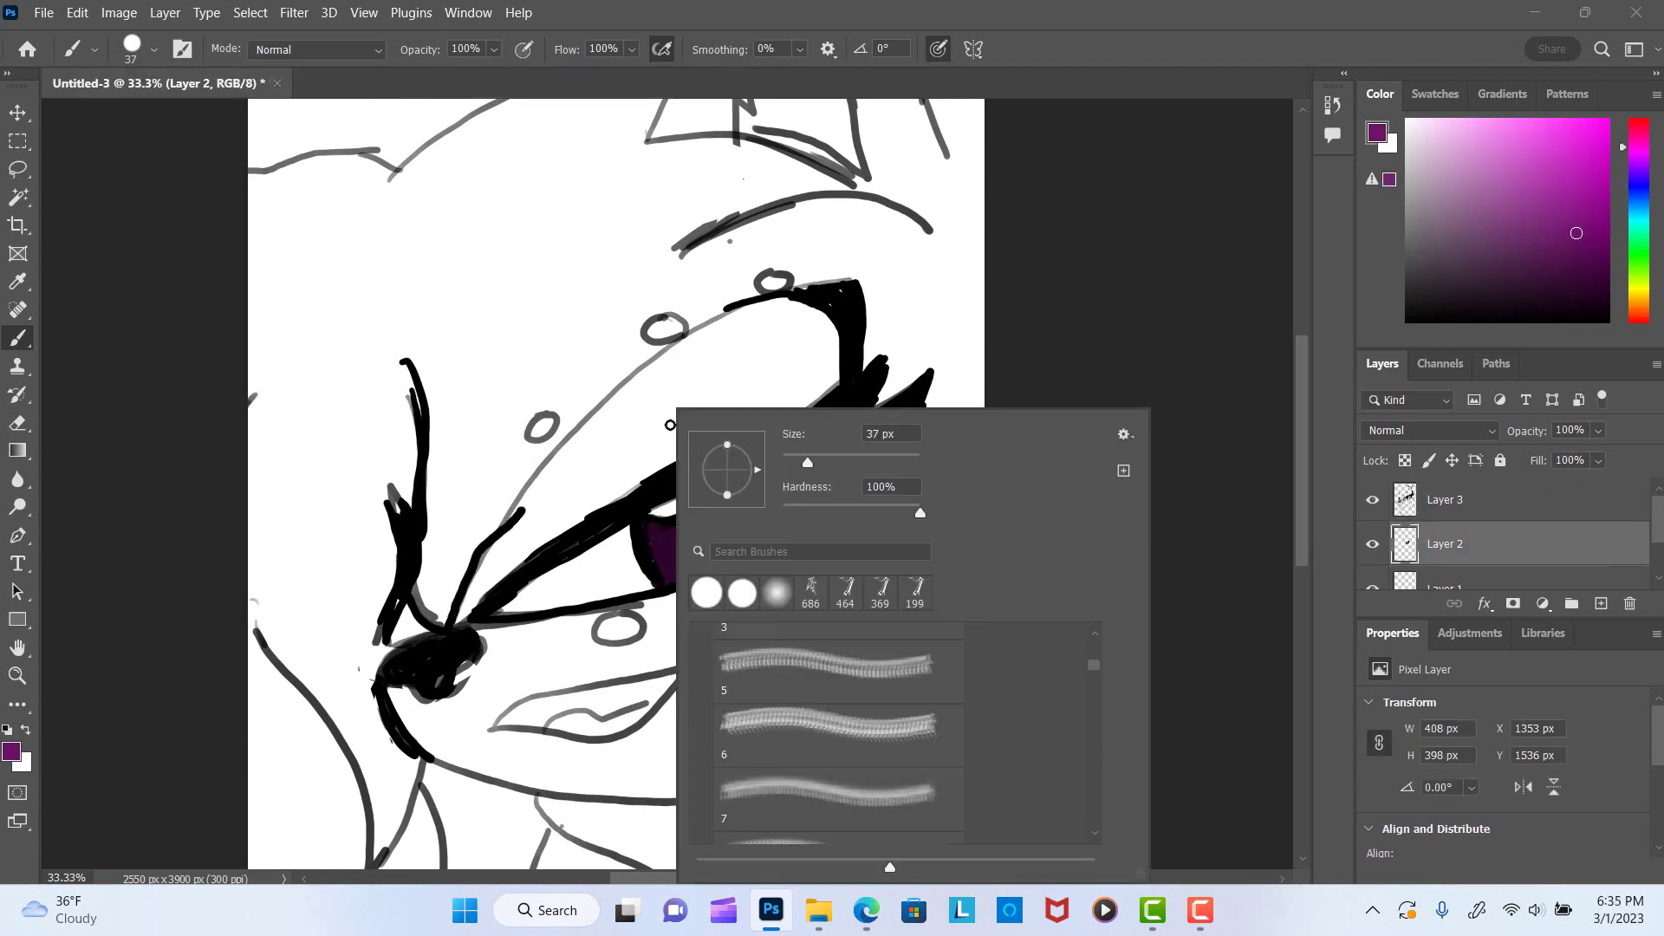
double_click(706, 592)
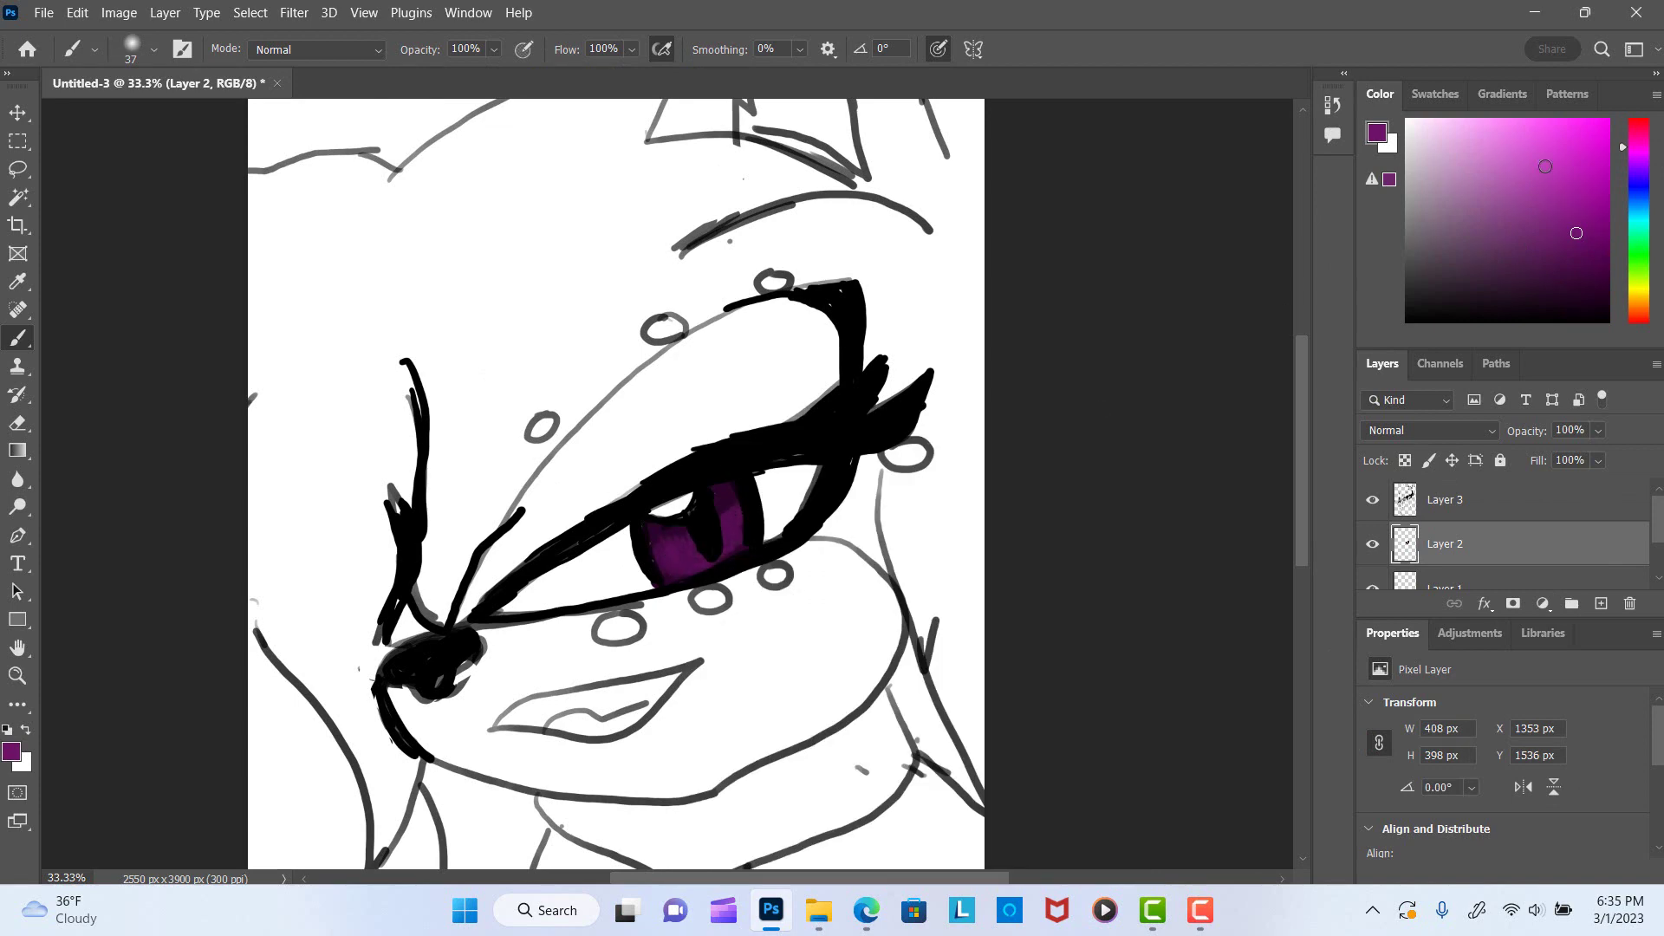
alt+click(674, 534)
mouse_move(728, 504)
mouse_down()
mouse_move(743, 545)
mouse_move(670, 574)
mouse_move(706, 550)
mouse_up()
alt+click(672, 566)
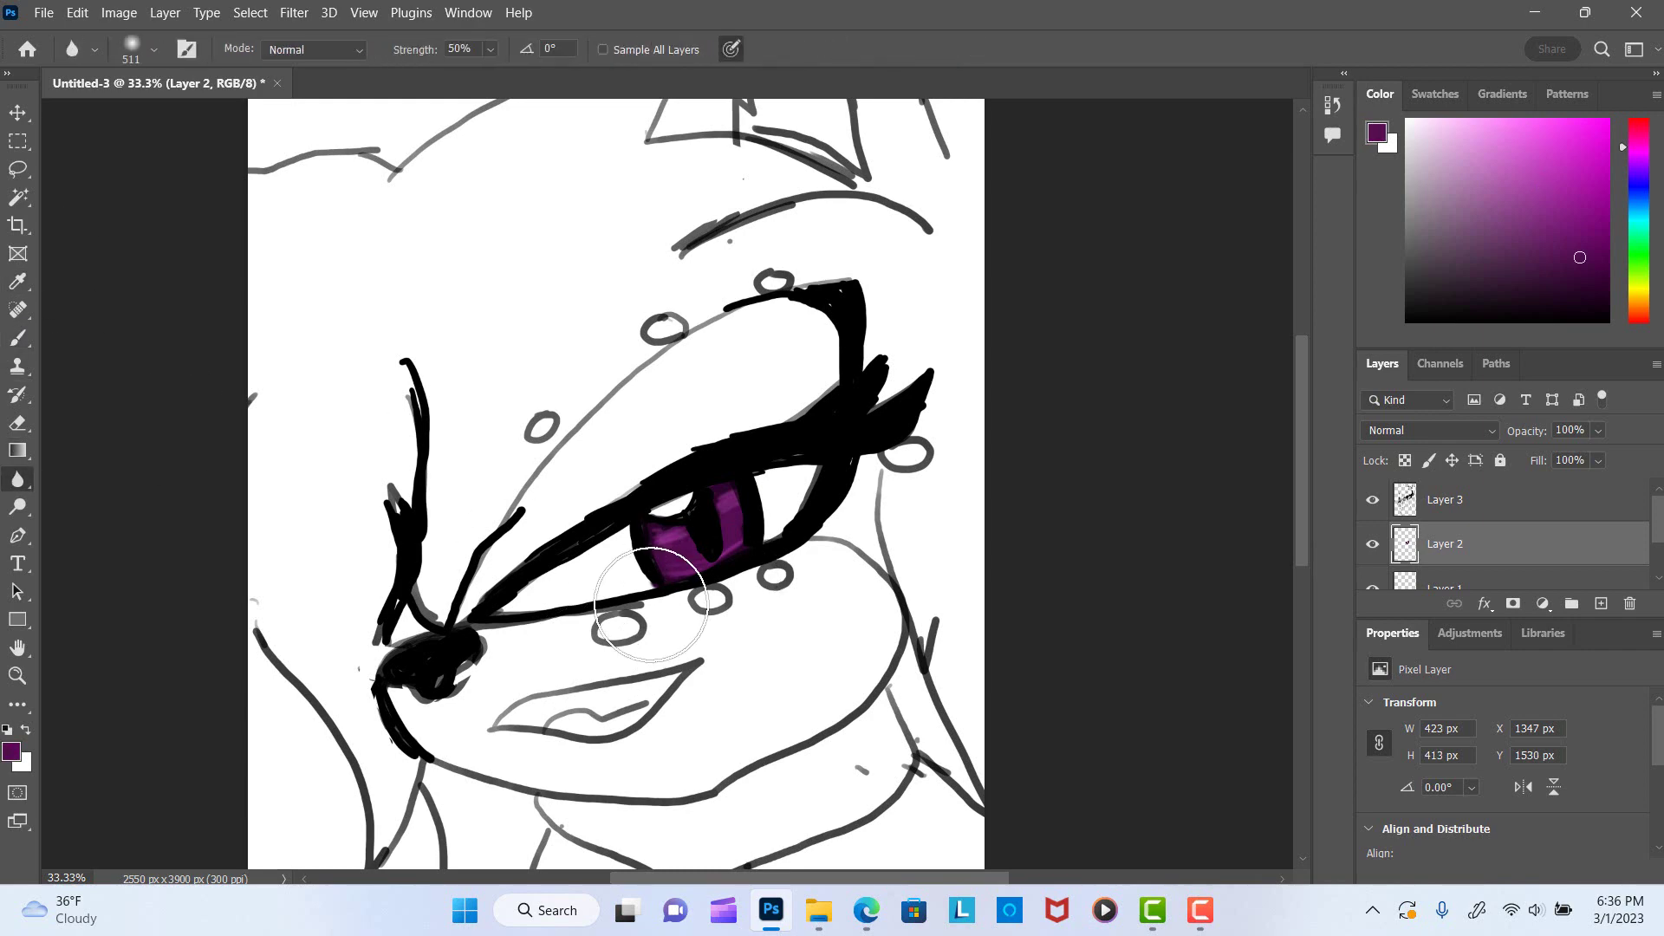
click(1658, 578)
Fill the hair swoop above the eye with bright magenta on Layer 1.
click(1439, 544)
click(1608, 188)
drag(542, 492, 758, 325)
right_click(701, 347)
key(Escape)
drag(521, 511, 728, 347)
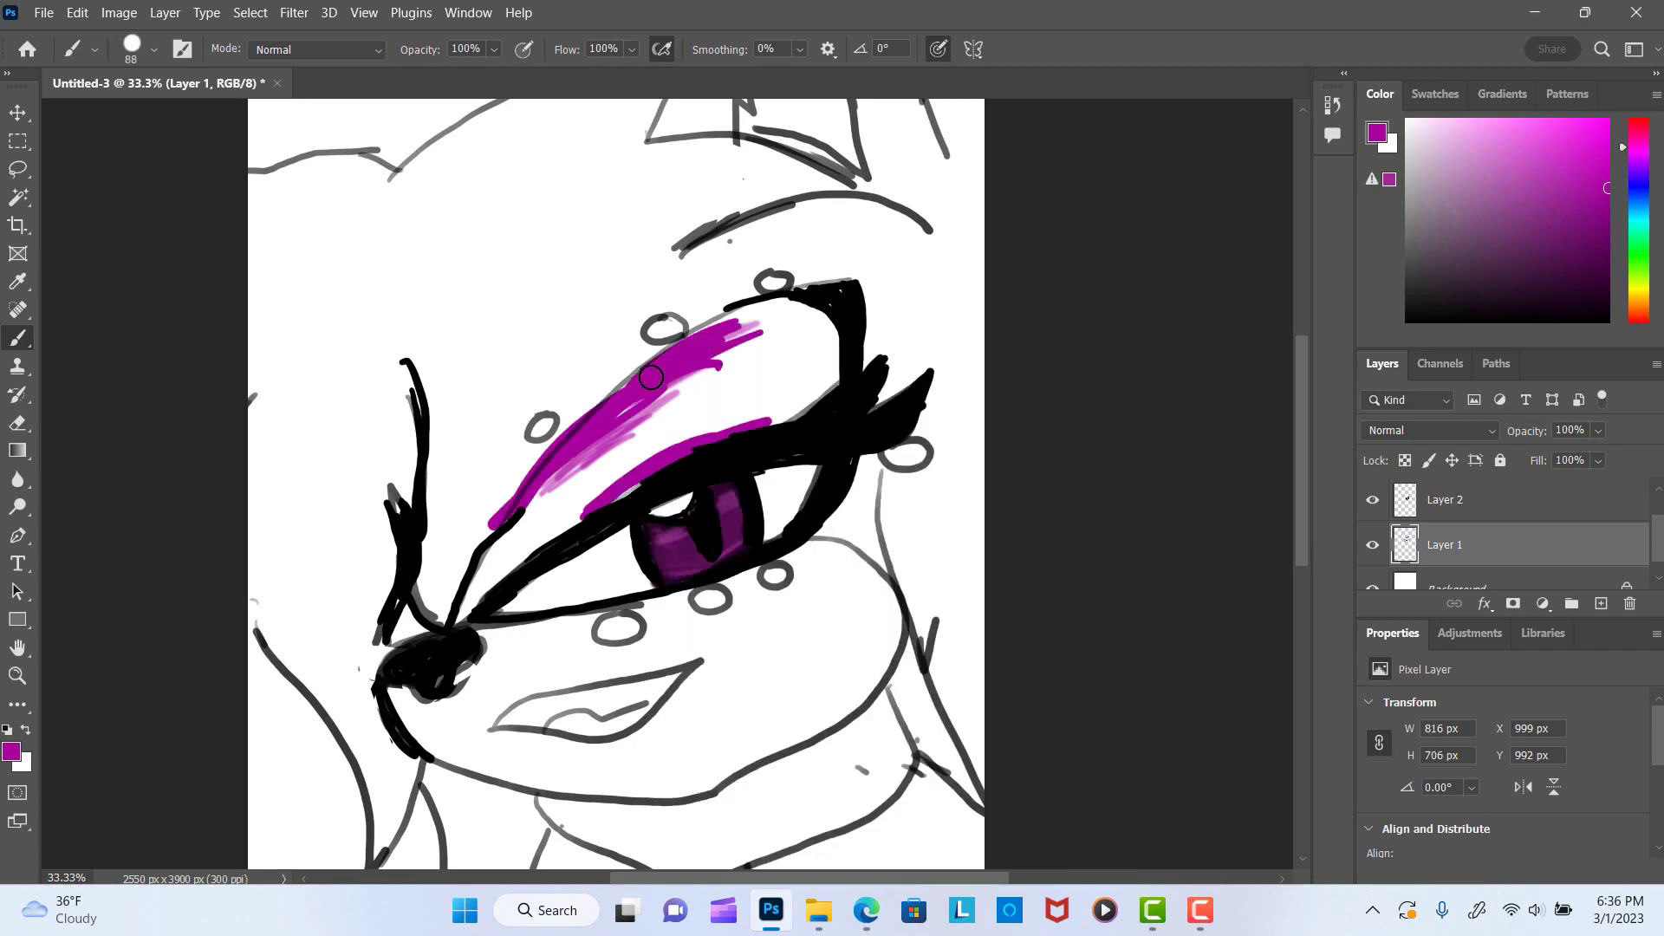
drag(468, 607, 693, 408)
mouse_move(606, 442)
mouse_down()
mouse_move(825, 300)
mouse_move(724, 387)
mouse_move(798, 393)
mouse_up()
Shade the hair's lower and right edges dark purple and blur the blend.
right_click(590, 356)
key(Escape)
mouse_move(763, 314)
mouse_down()
mouse_move(606, 456)
mouse_move(745, 333)
mouse_up()
alt+click(528, 538)
mouse_move(527, 537)
mouse_down()
mouse_move(531, 554)
mouse_move(783, 304)
mouse_move(650, 483)
mouse_move(840, 441)
mouse_up()
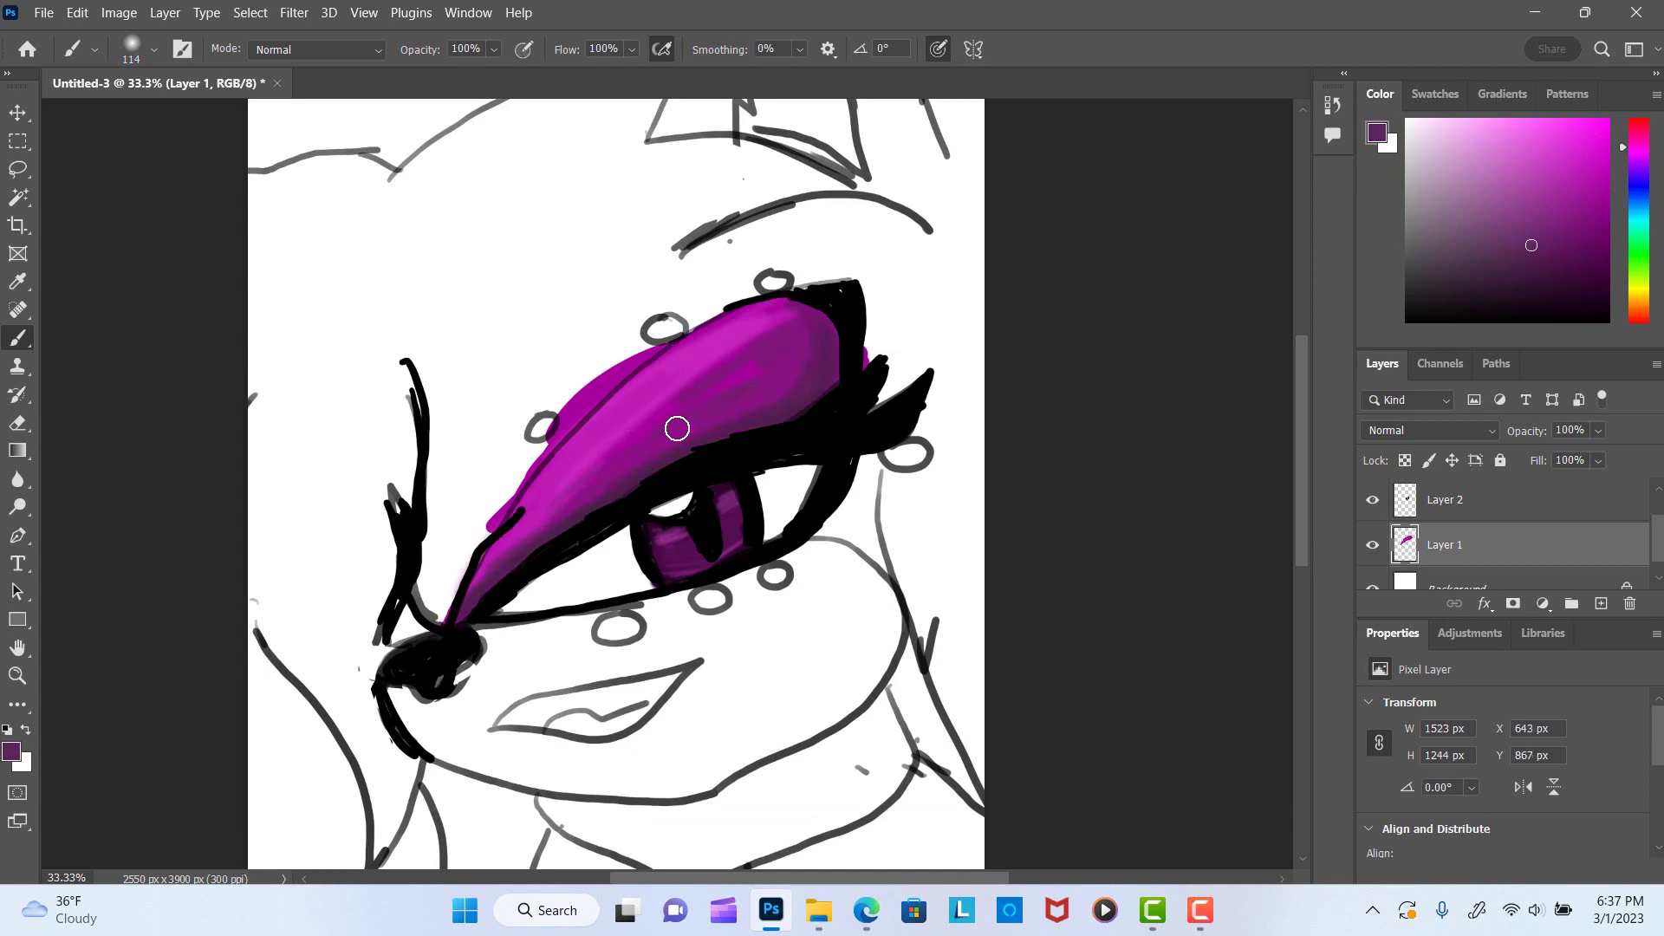
key(r)
drag(677, 428, 576, 428)
key(i)
click(520, 468)
Sample a skin colour and add a new layer for the skin.
key(b)
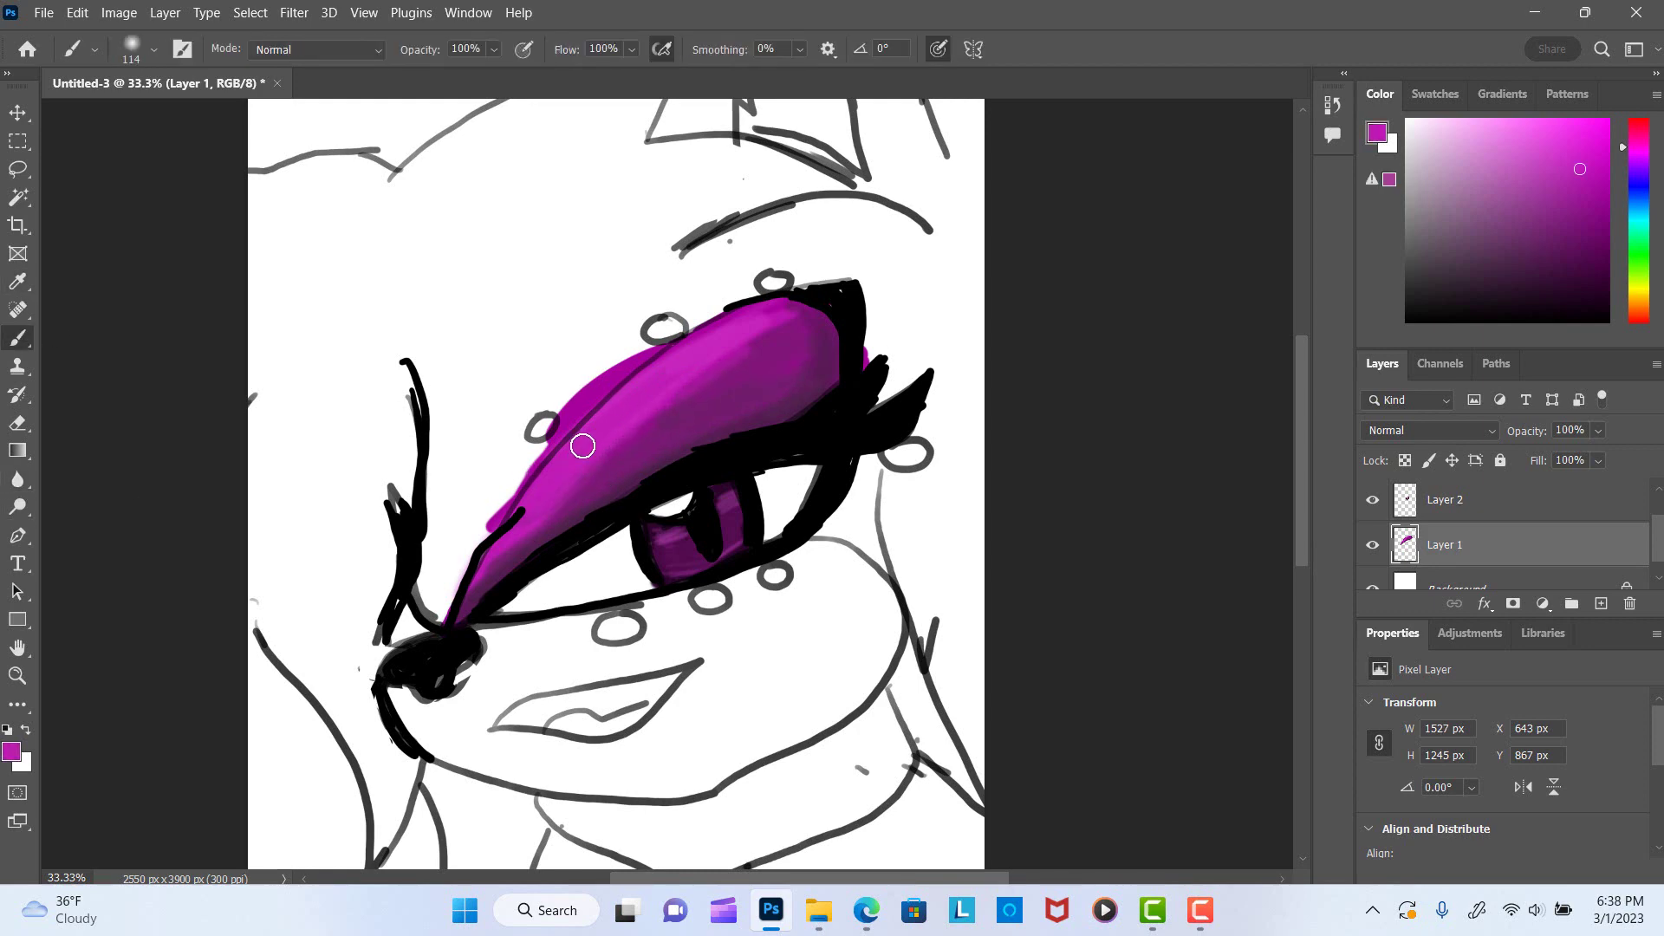
key(i)
click(257, 647)
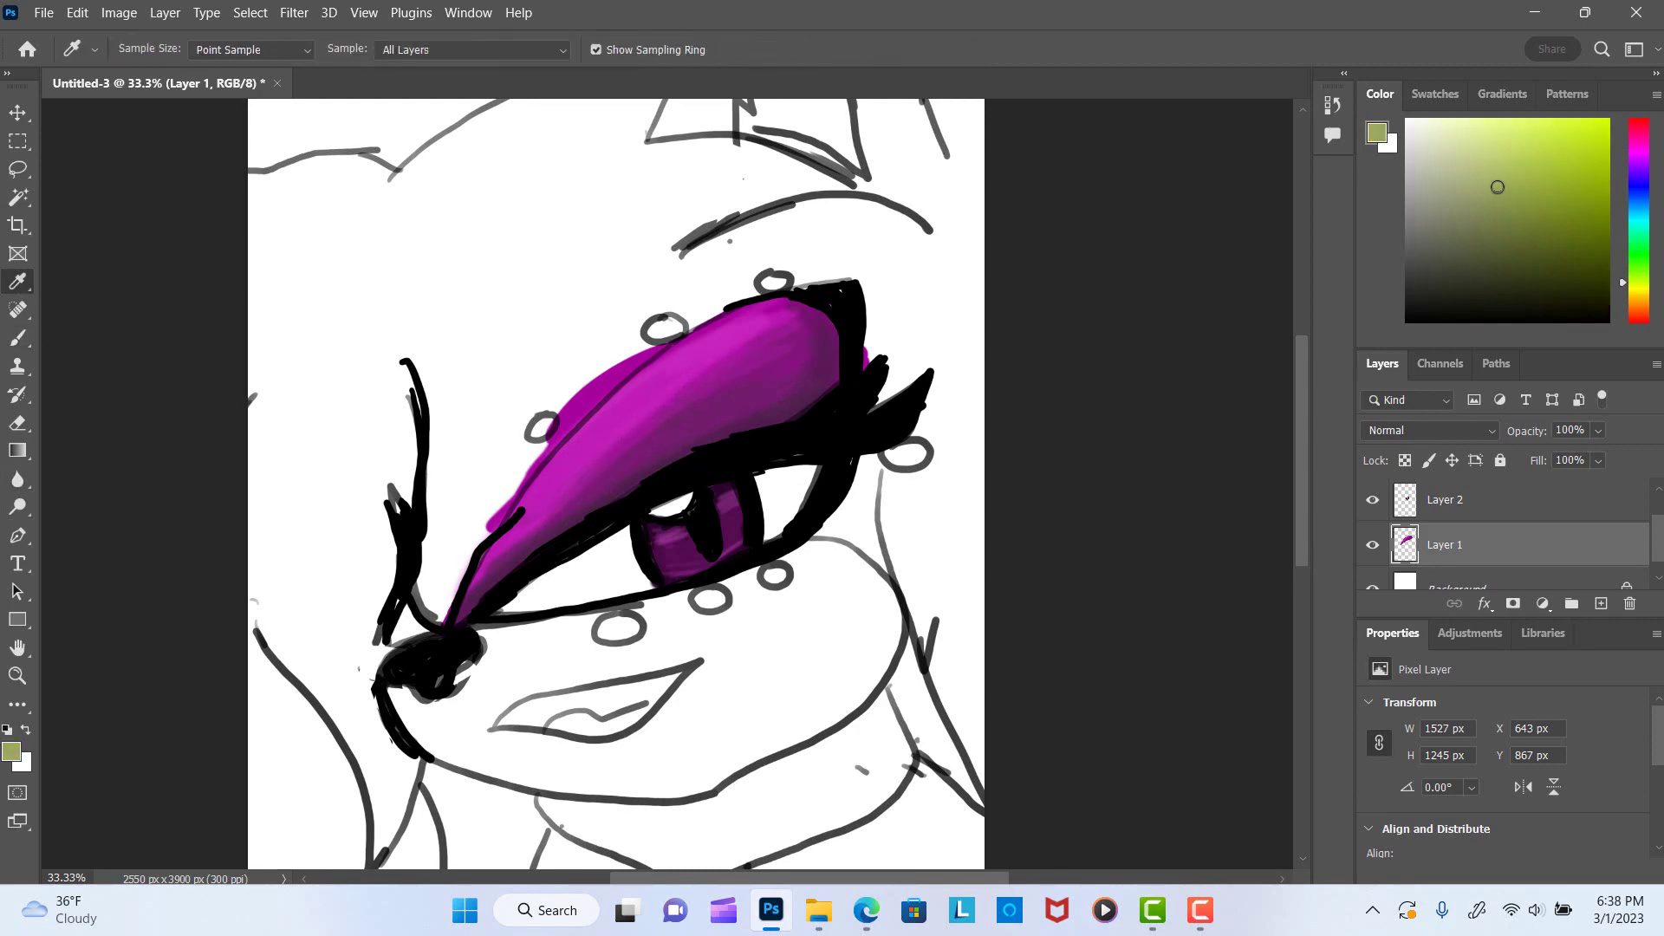
click(1641, 306)
click(1490, 153)
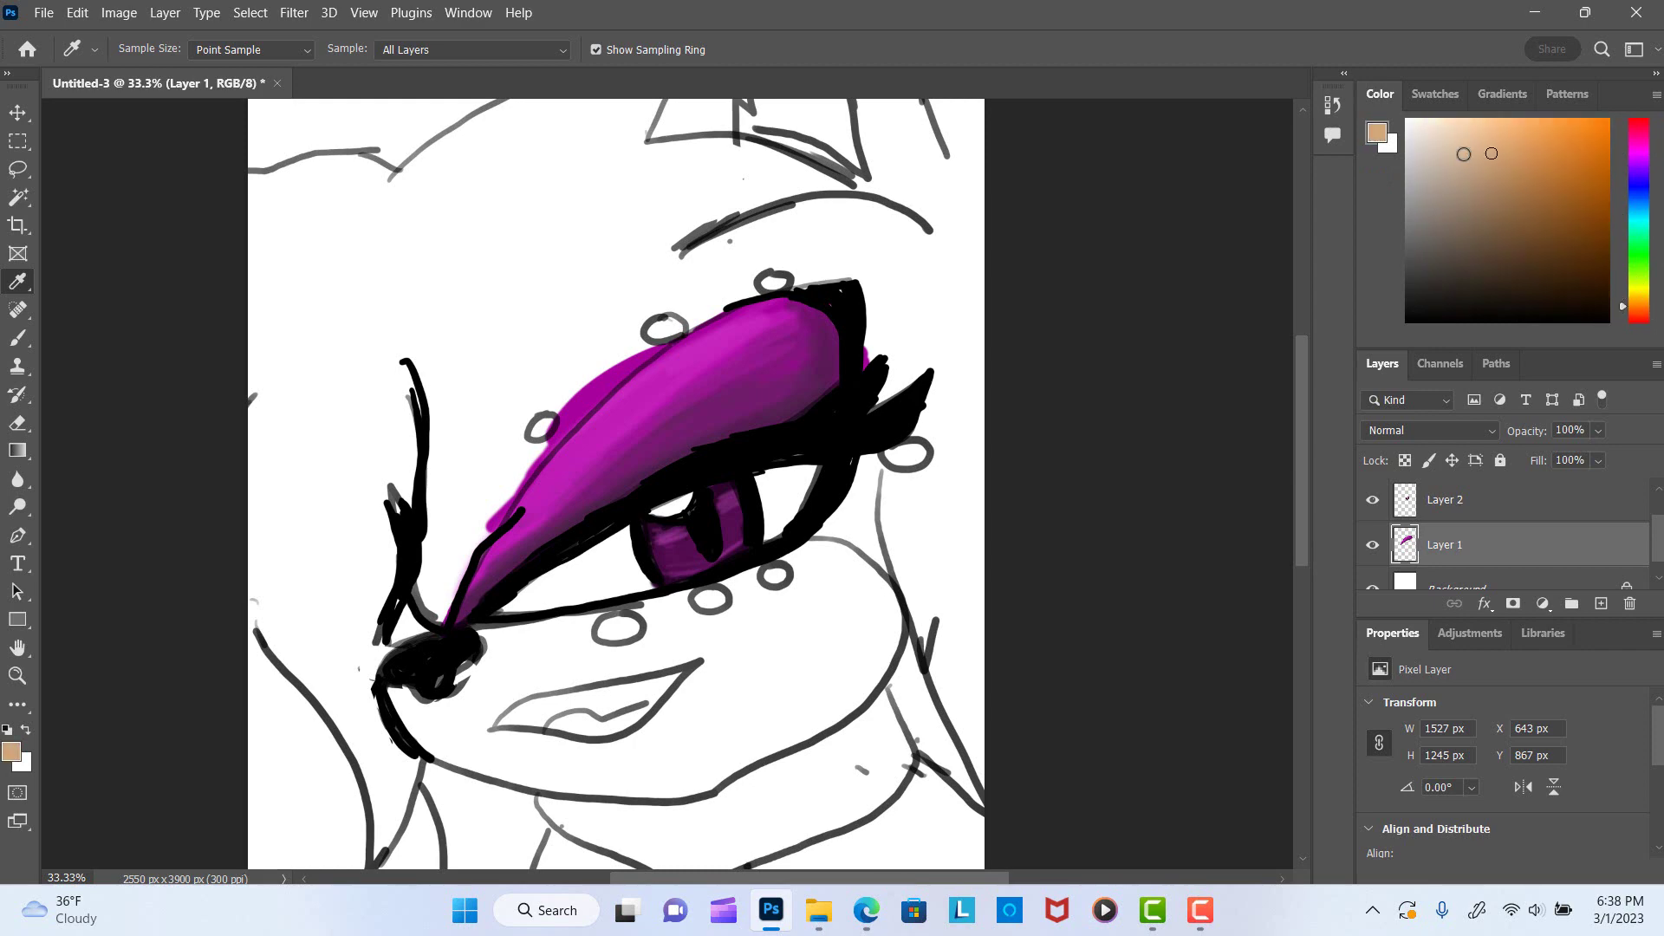
click(1601, 603)
click(1571, 603)
click(1333, 105)
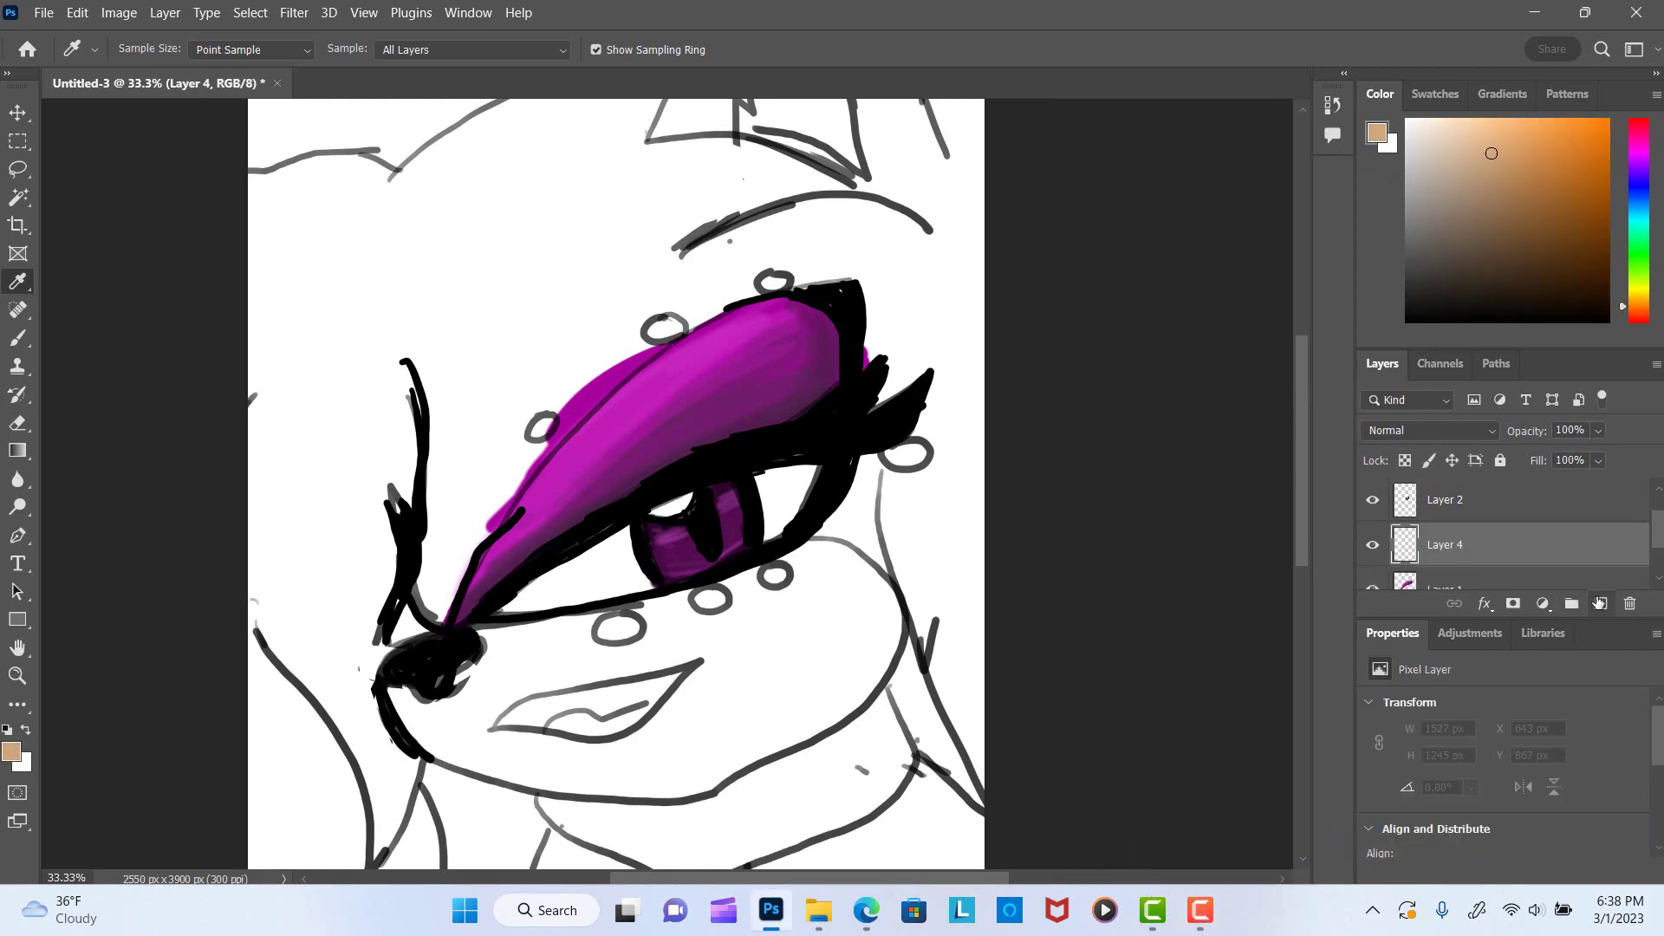
click(1638, 321)
Paint a muted brownish pink across the cheek and snout.
click(1481, 165)
click(1474, 194)
key(b)
right_click(554, 421)
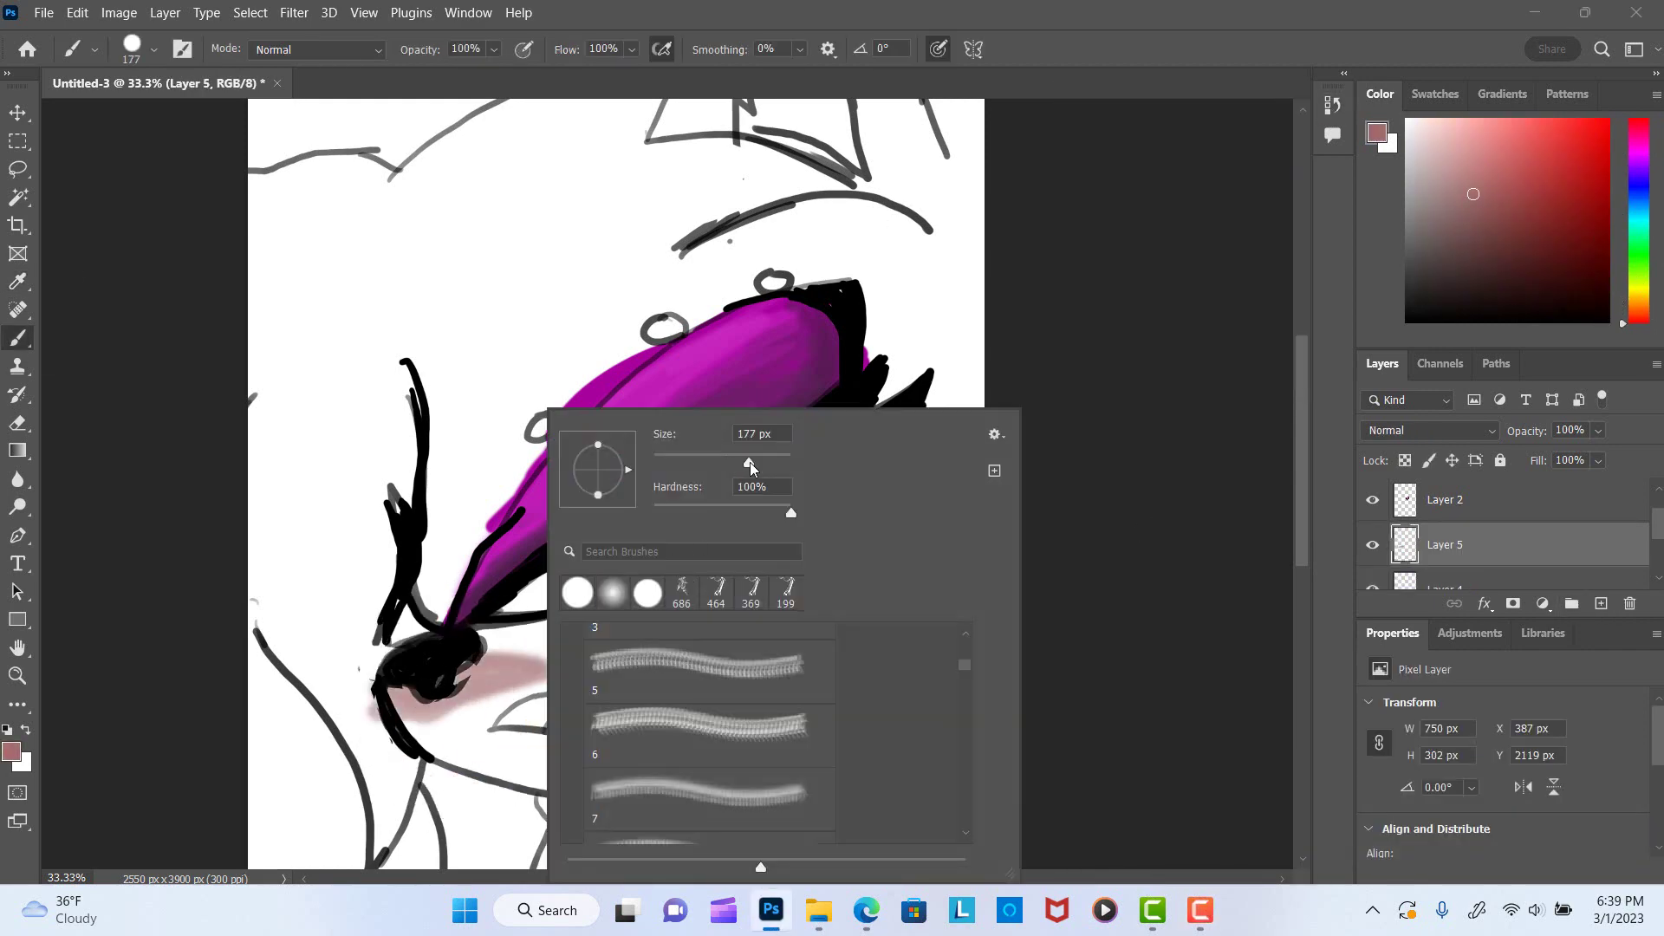
mouse_move(893, 555)
mouse_down()
mouse_move(407, 684)
mouse_move(430, 695)
mouse_up()
mouse_move(1302, 451)
mouse_down()
mouse_move(1296, 601)
mouse_move(1297, 424)
mouse_up()
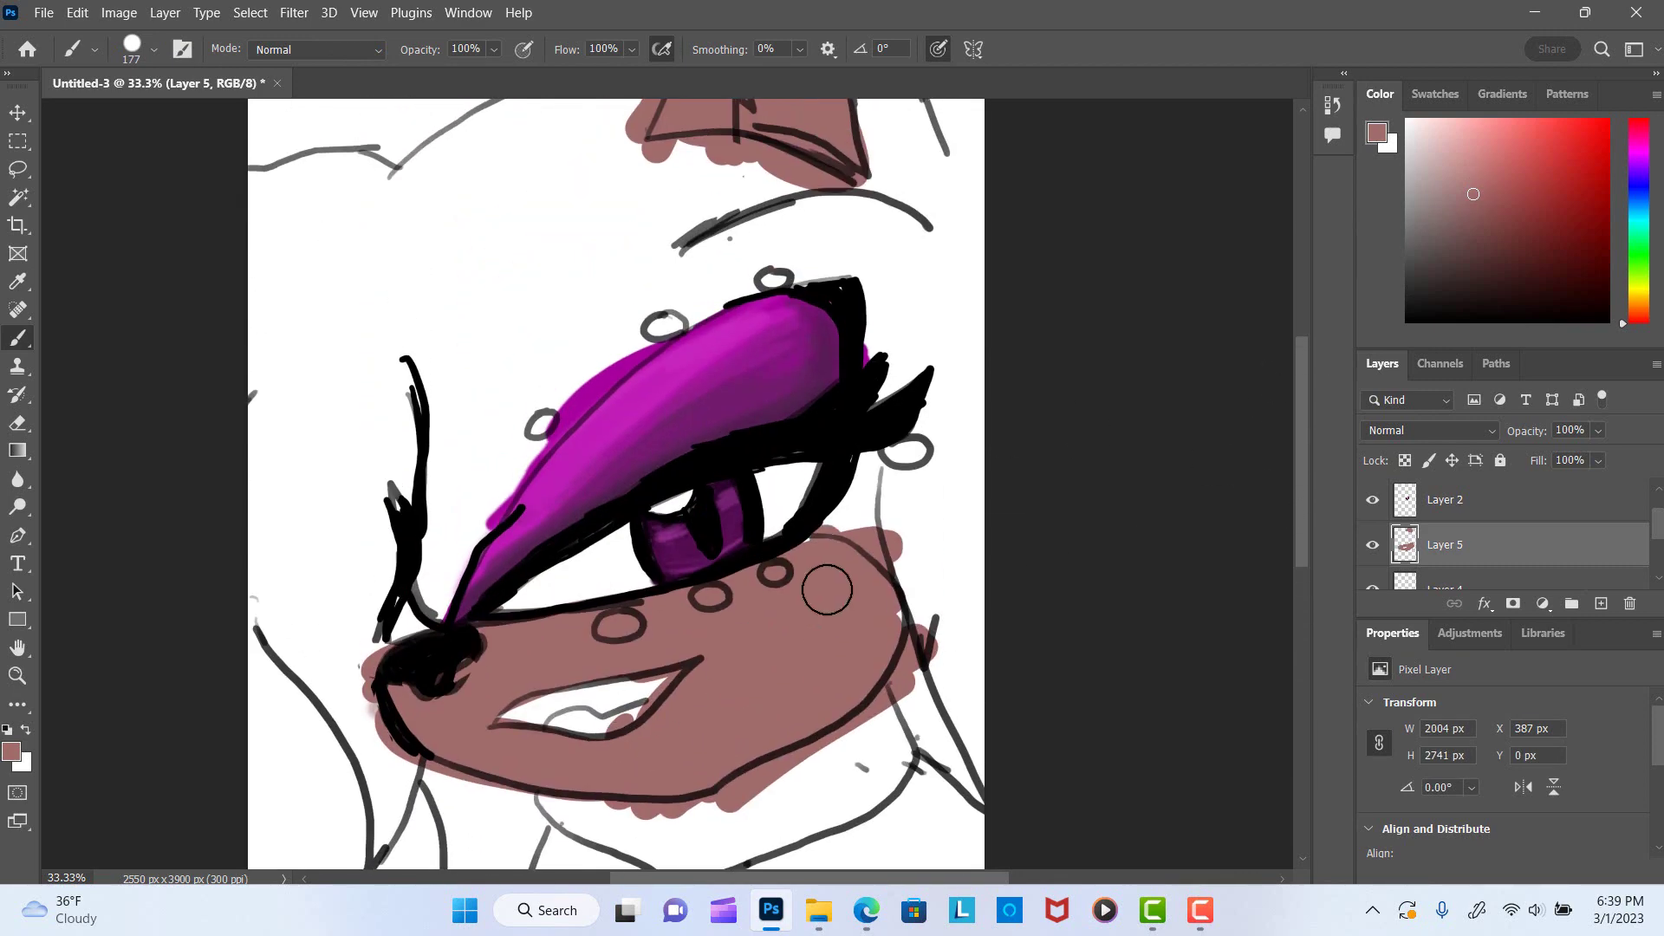
drag(1443, 167, 1485, 155)
right_click(676, 588)
double_click(676, 588)
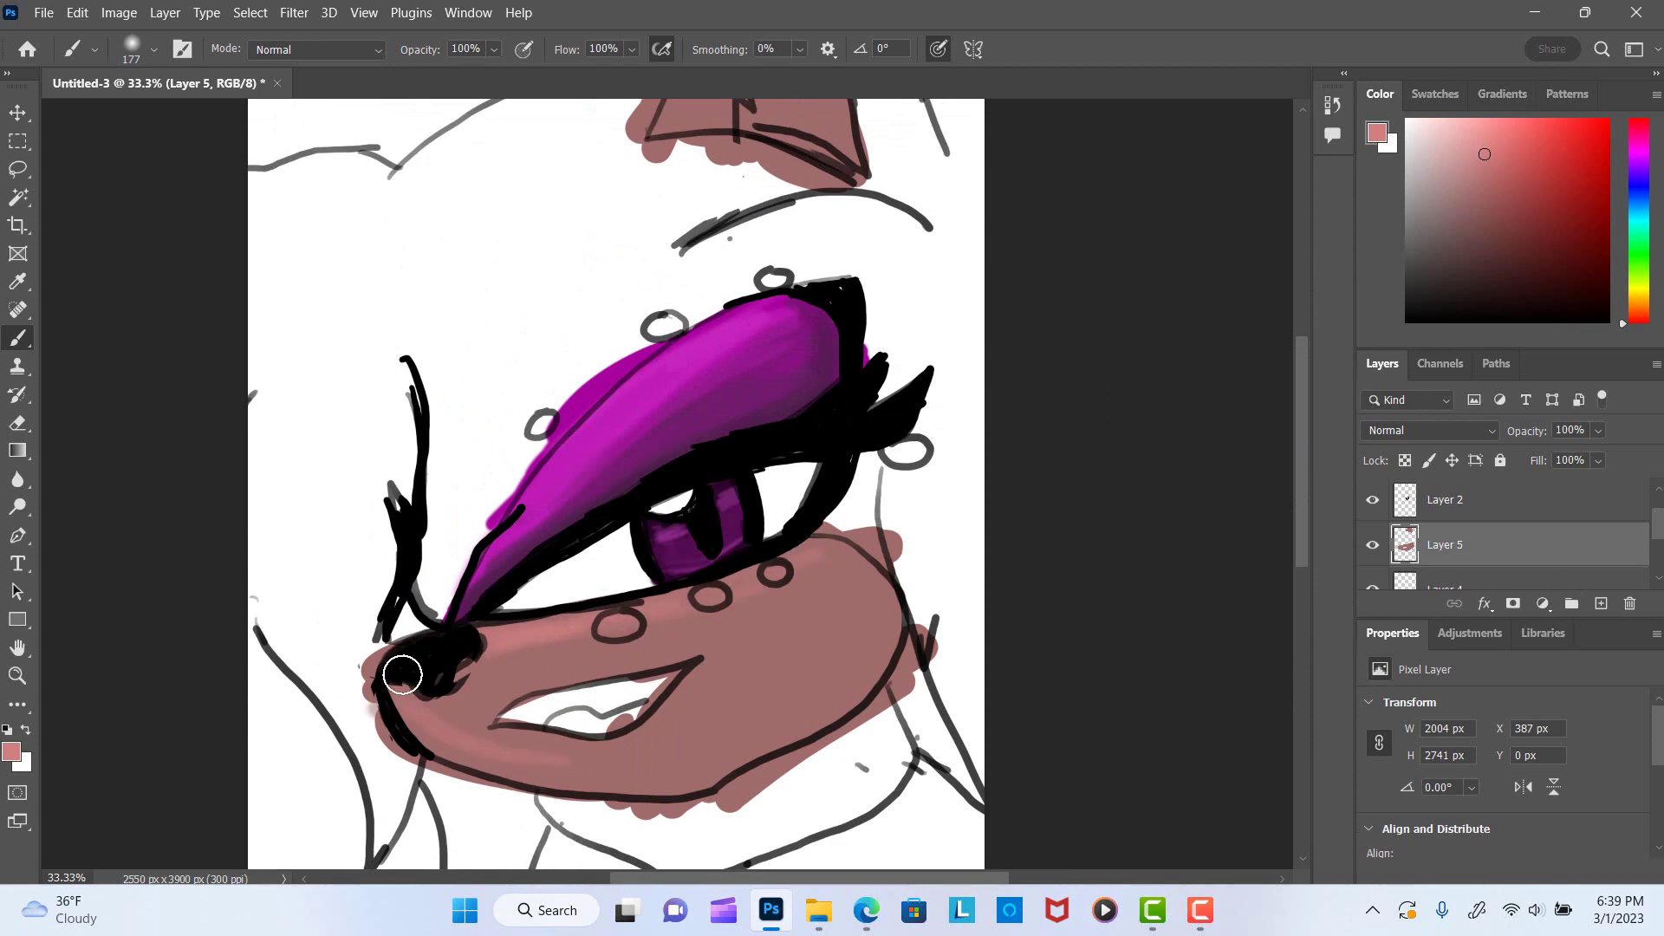
Blur the snout and mouth edges, undoing the blur smears on the ear.
key(r)
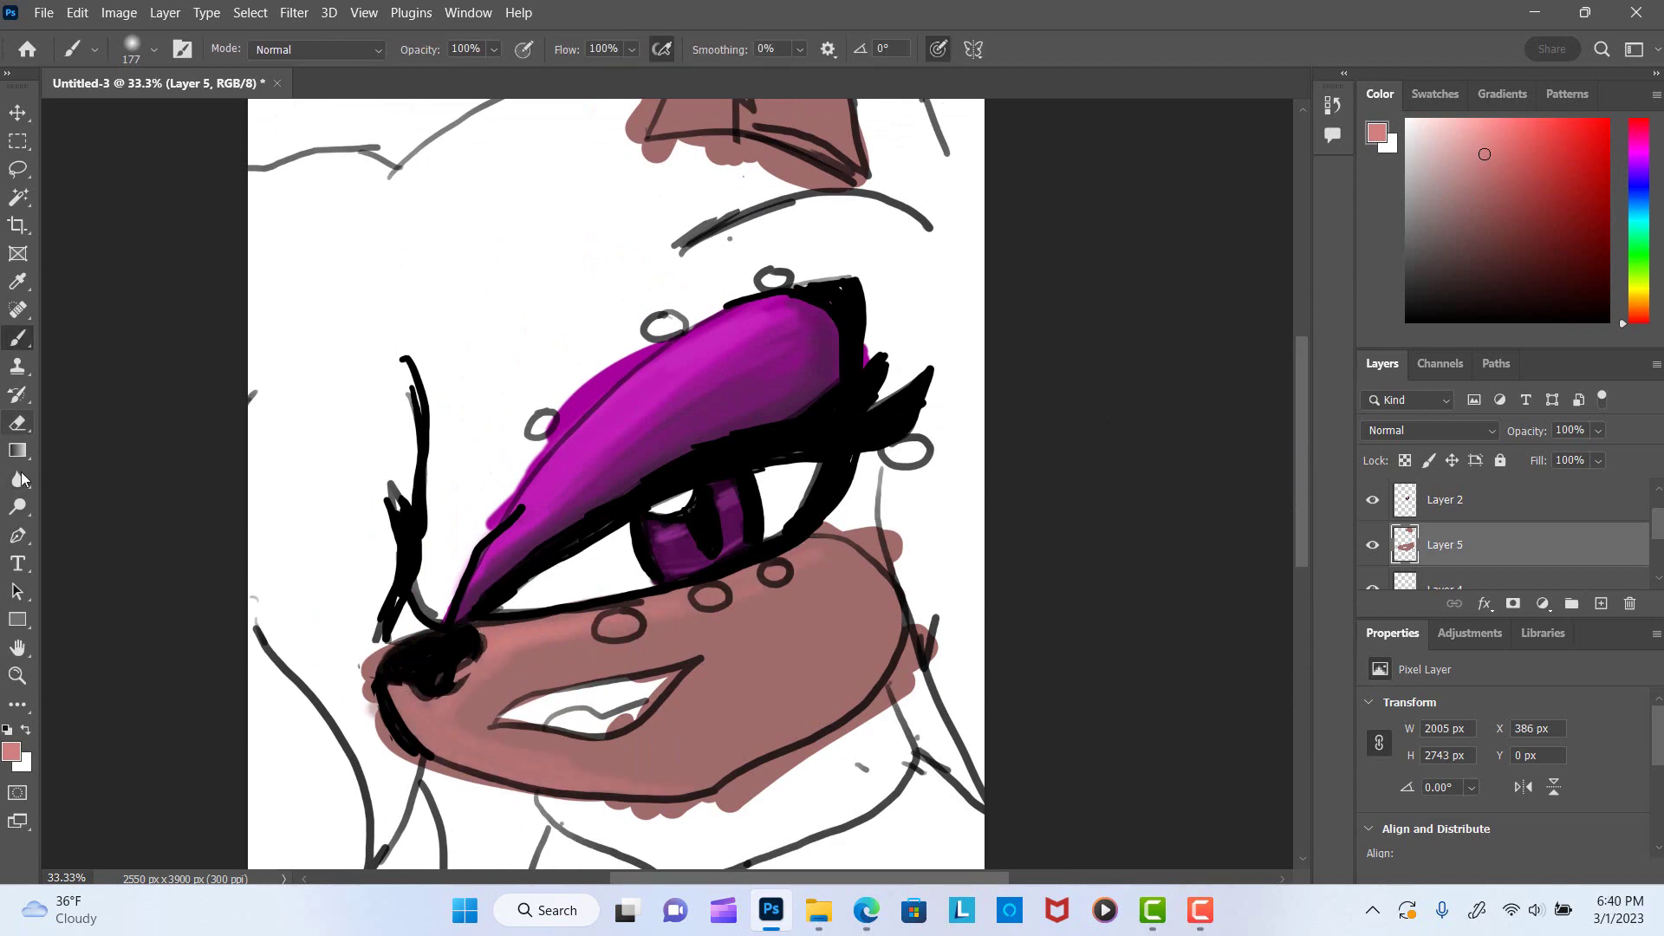
drag(374, 646, 449, 770)
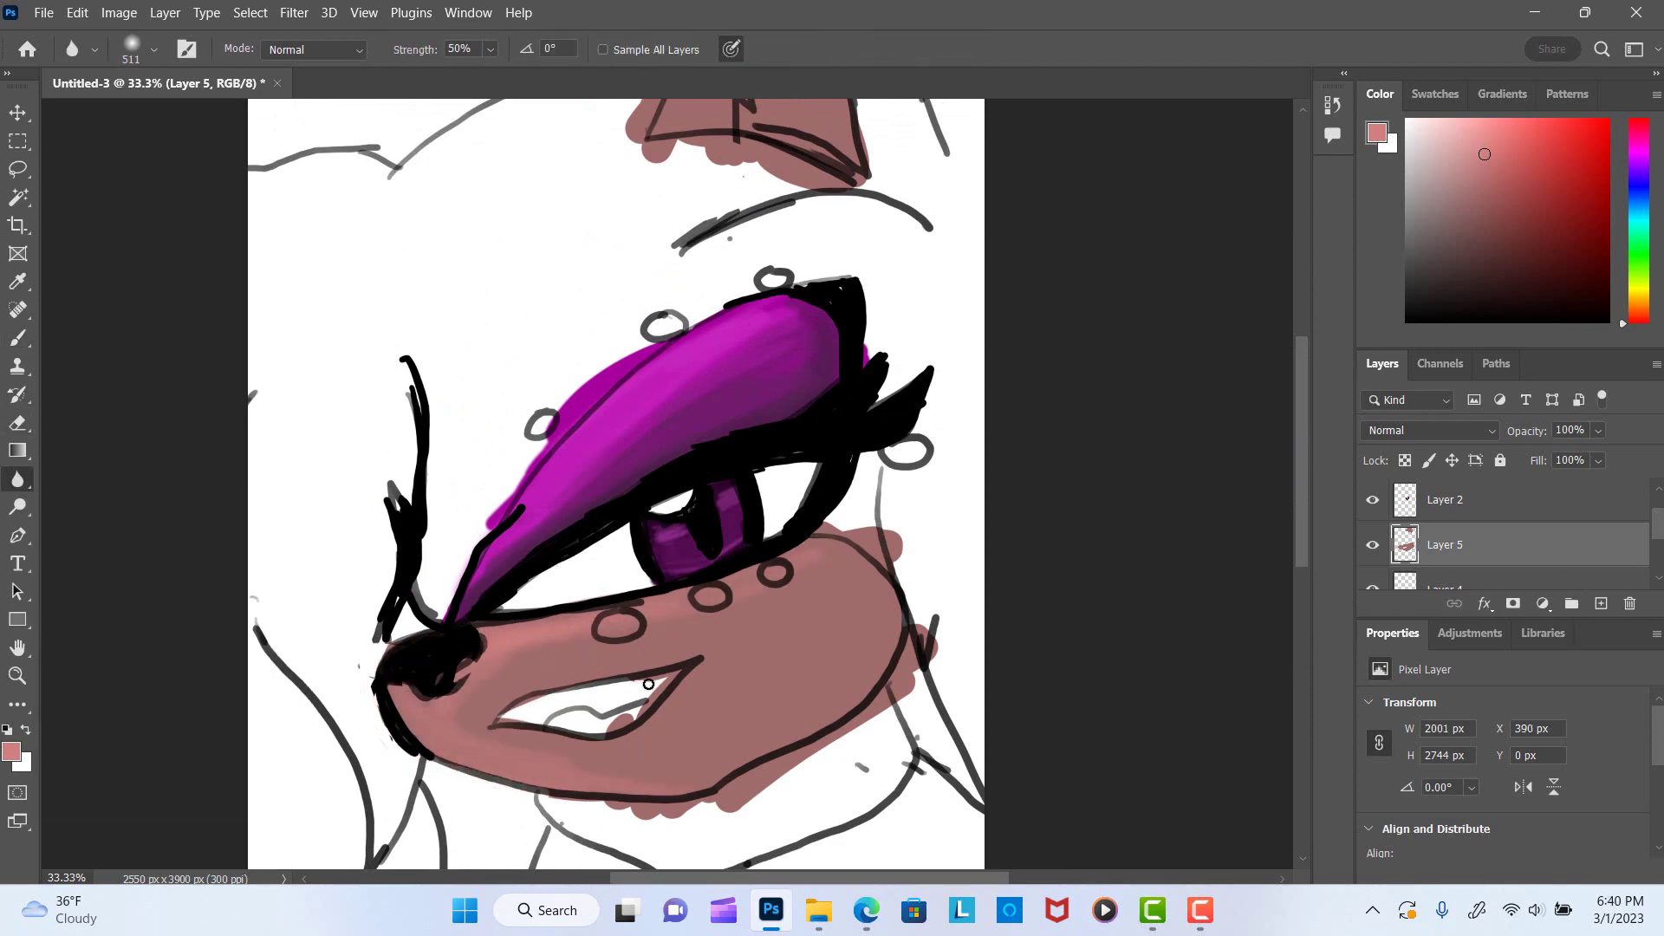
mouse_move(641, 681)
mouse_down()
mouse_move(590, 800)
mouse_move(919, 622)
mouse_up()
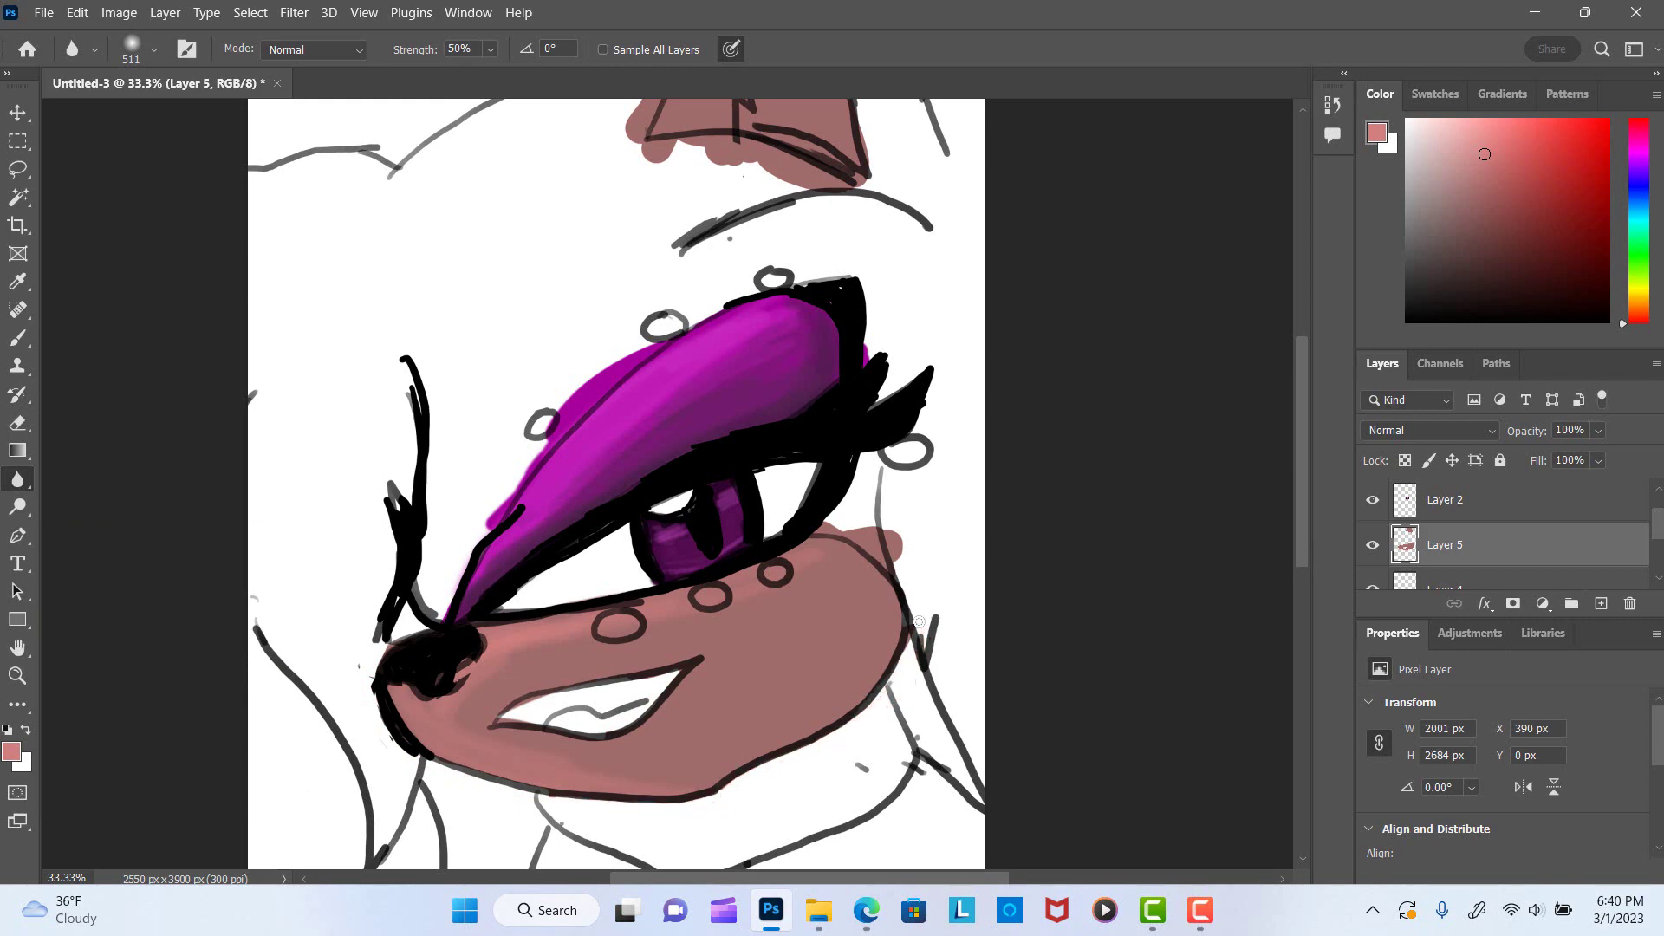
scroll(1304, 386, up, 3)
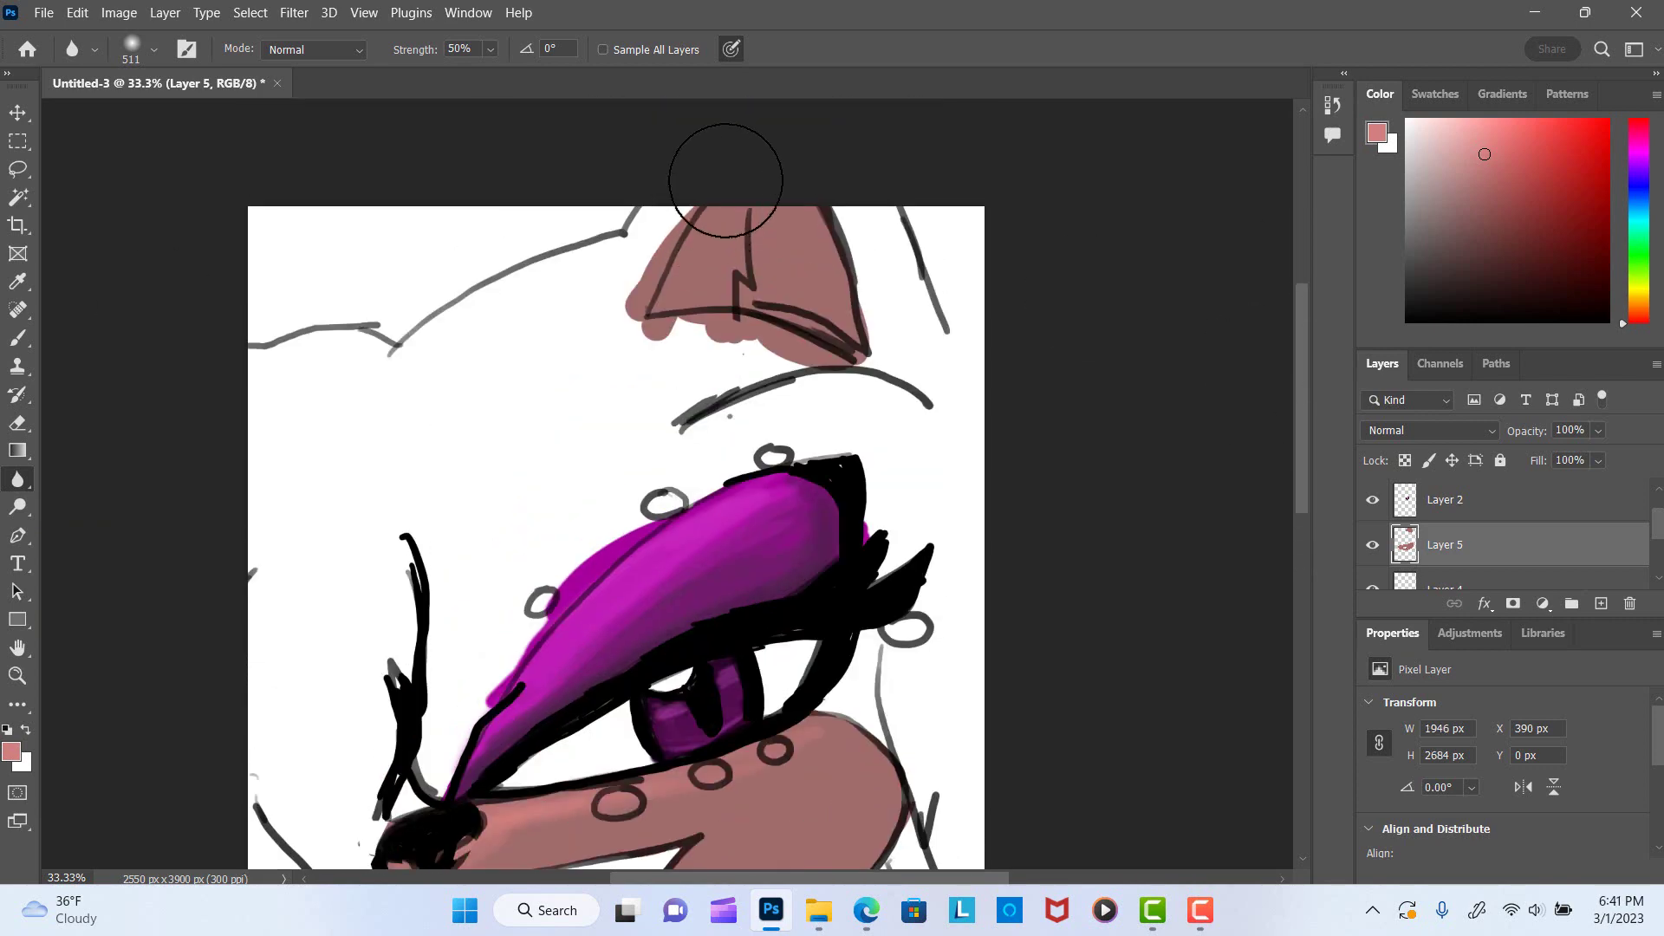
drag(726, 181, 621, 309)
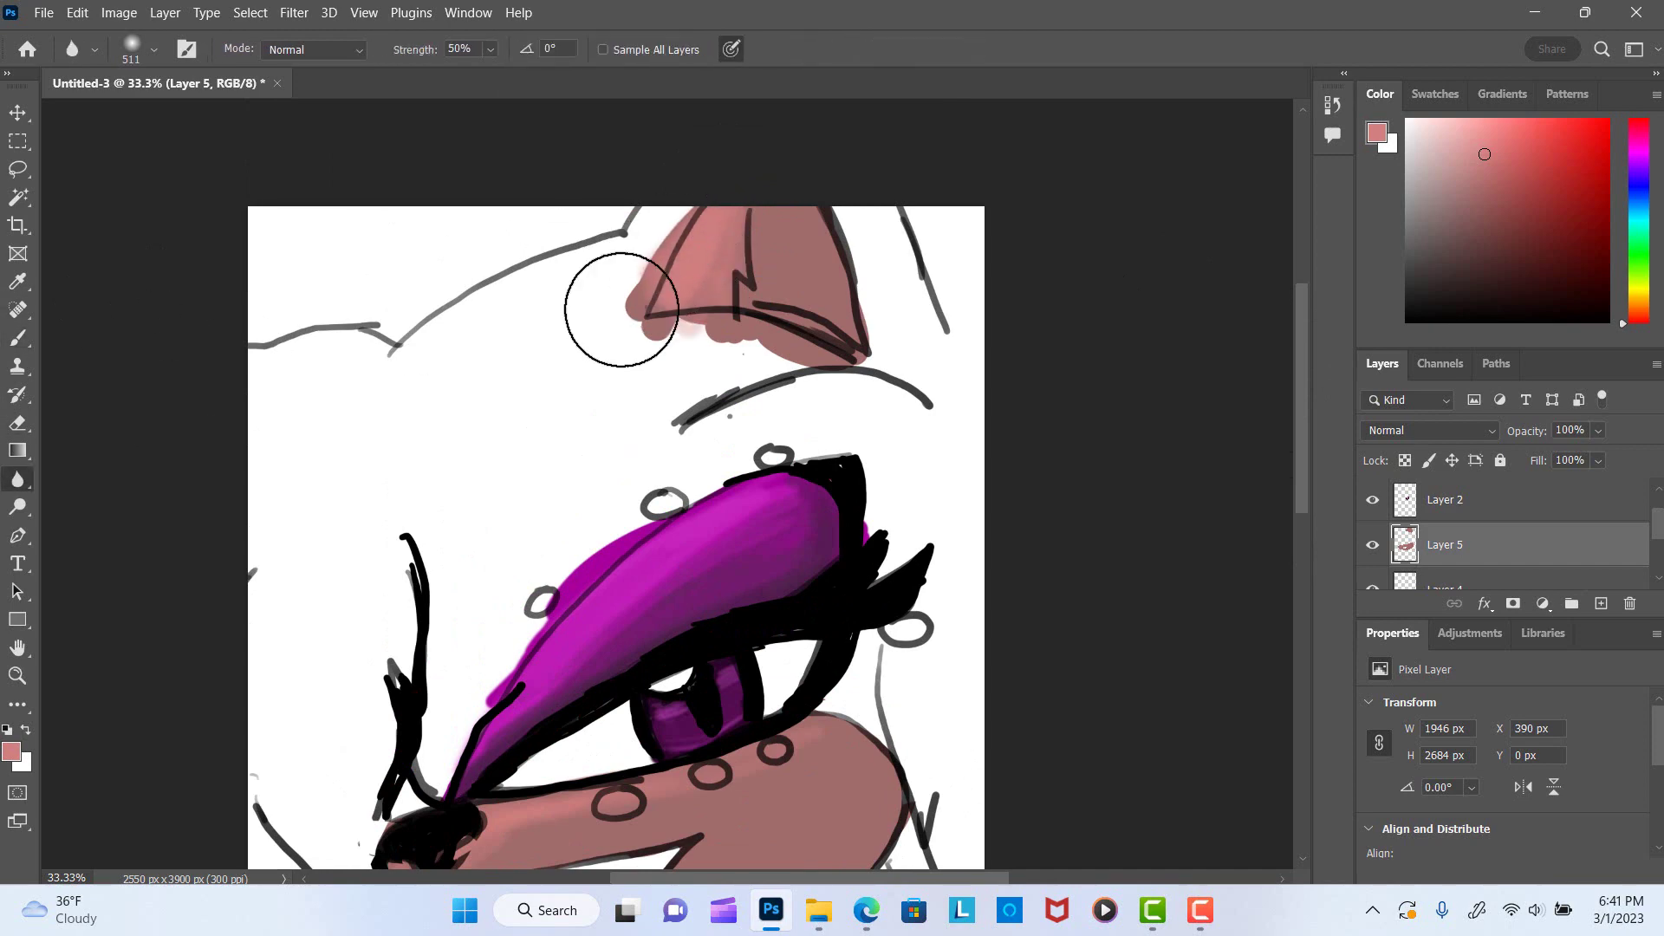
key(b)
key(ctrl+z)
key(ctrl+z)
key(ctrl+z)
key(ctrl+z)
key(ctrl+z)
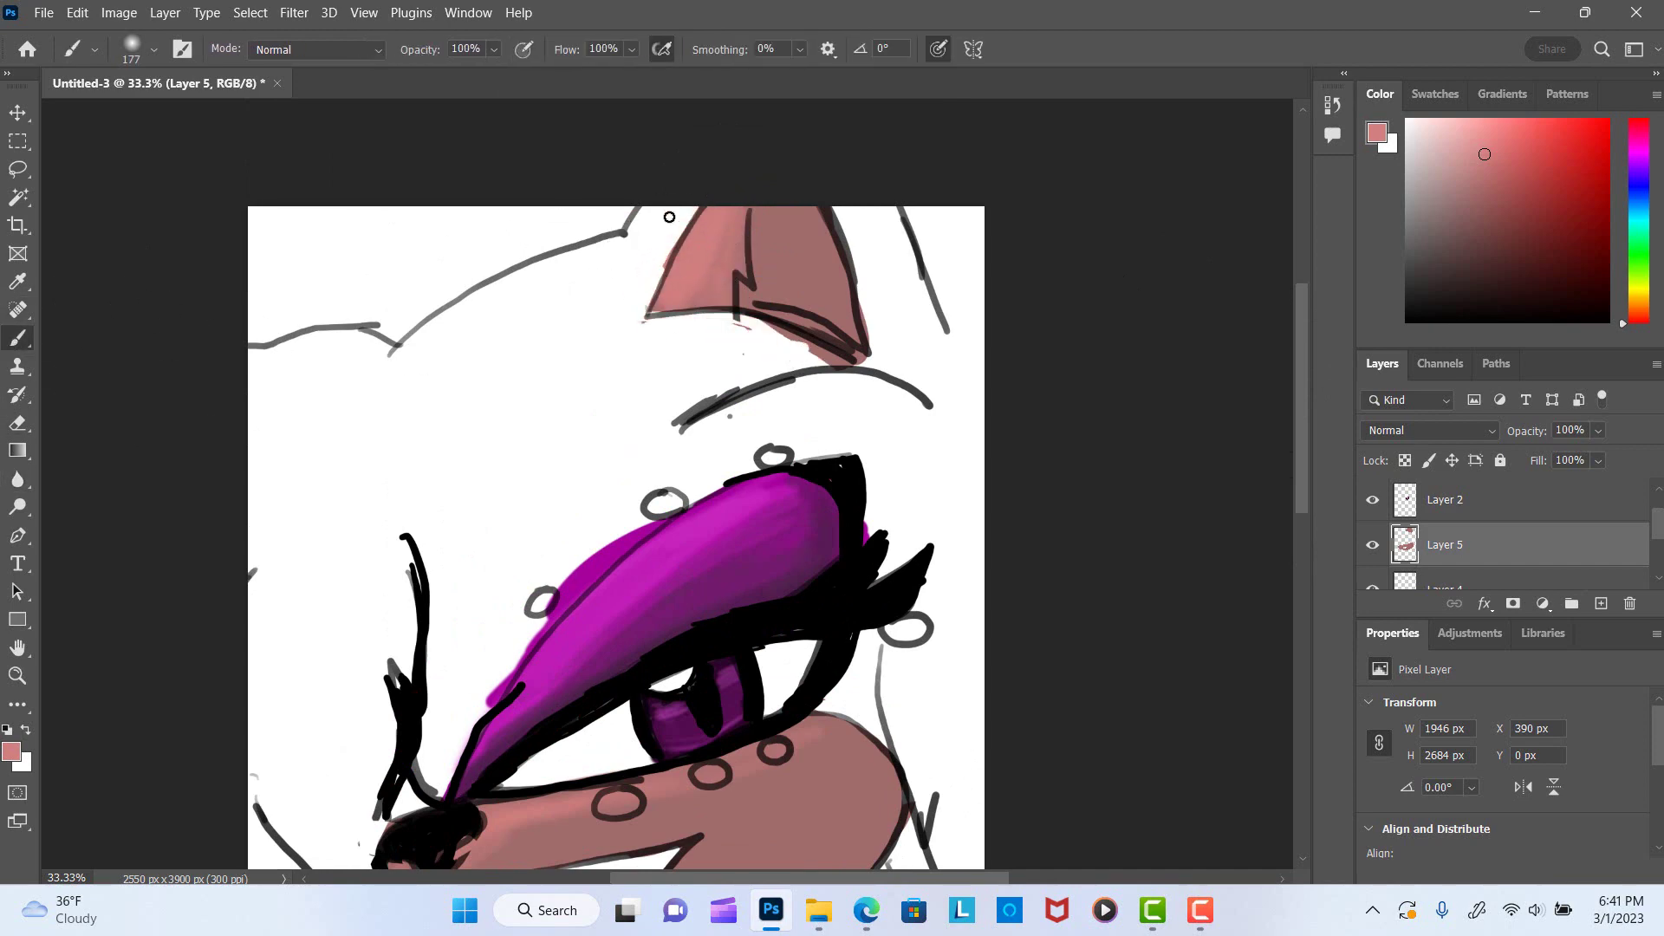
key(ctrl+z)
scroll(698, 285, down, 4)
key(alt+bracketright)
Rename Layer 1 to 'eyeshadpw' and Layer 2 to 'eye'.
key(alt+bracketleft)
key(alt+bracketleft)
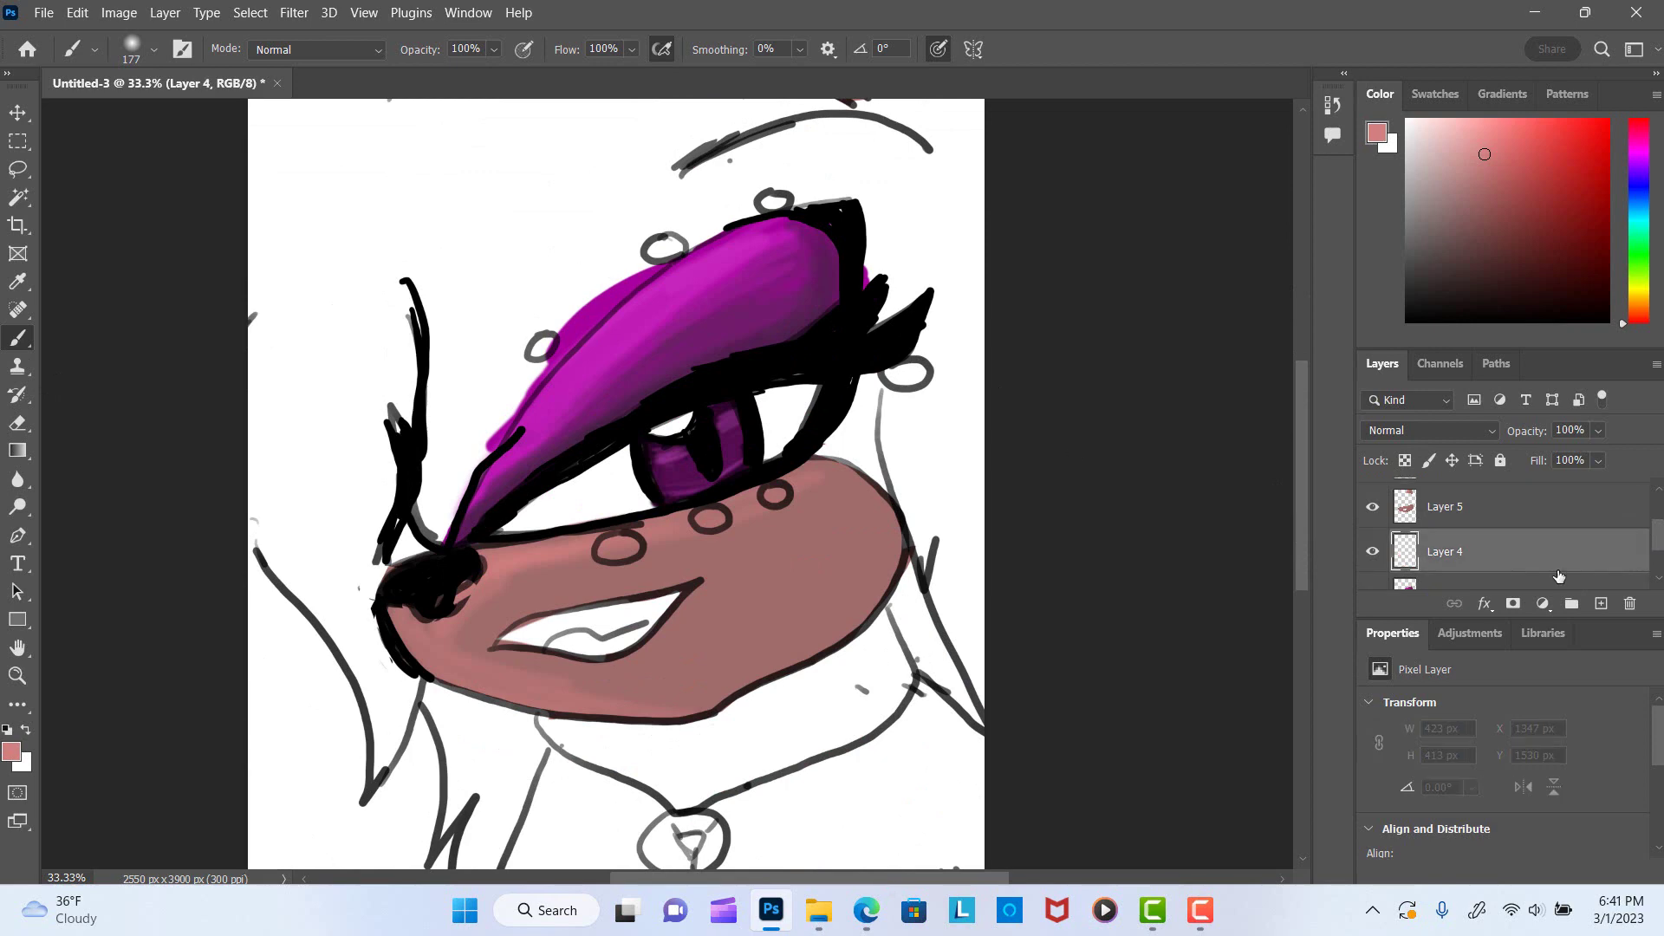
key(alt+bracketleft)
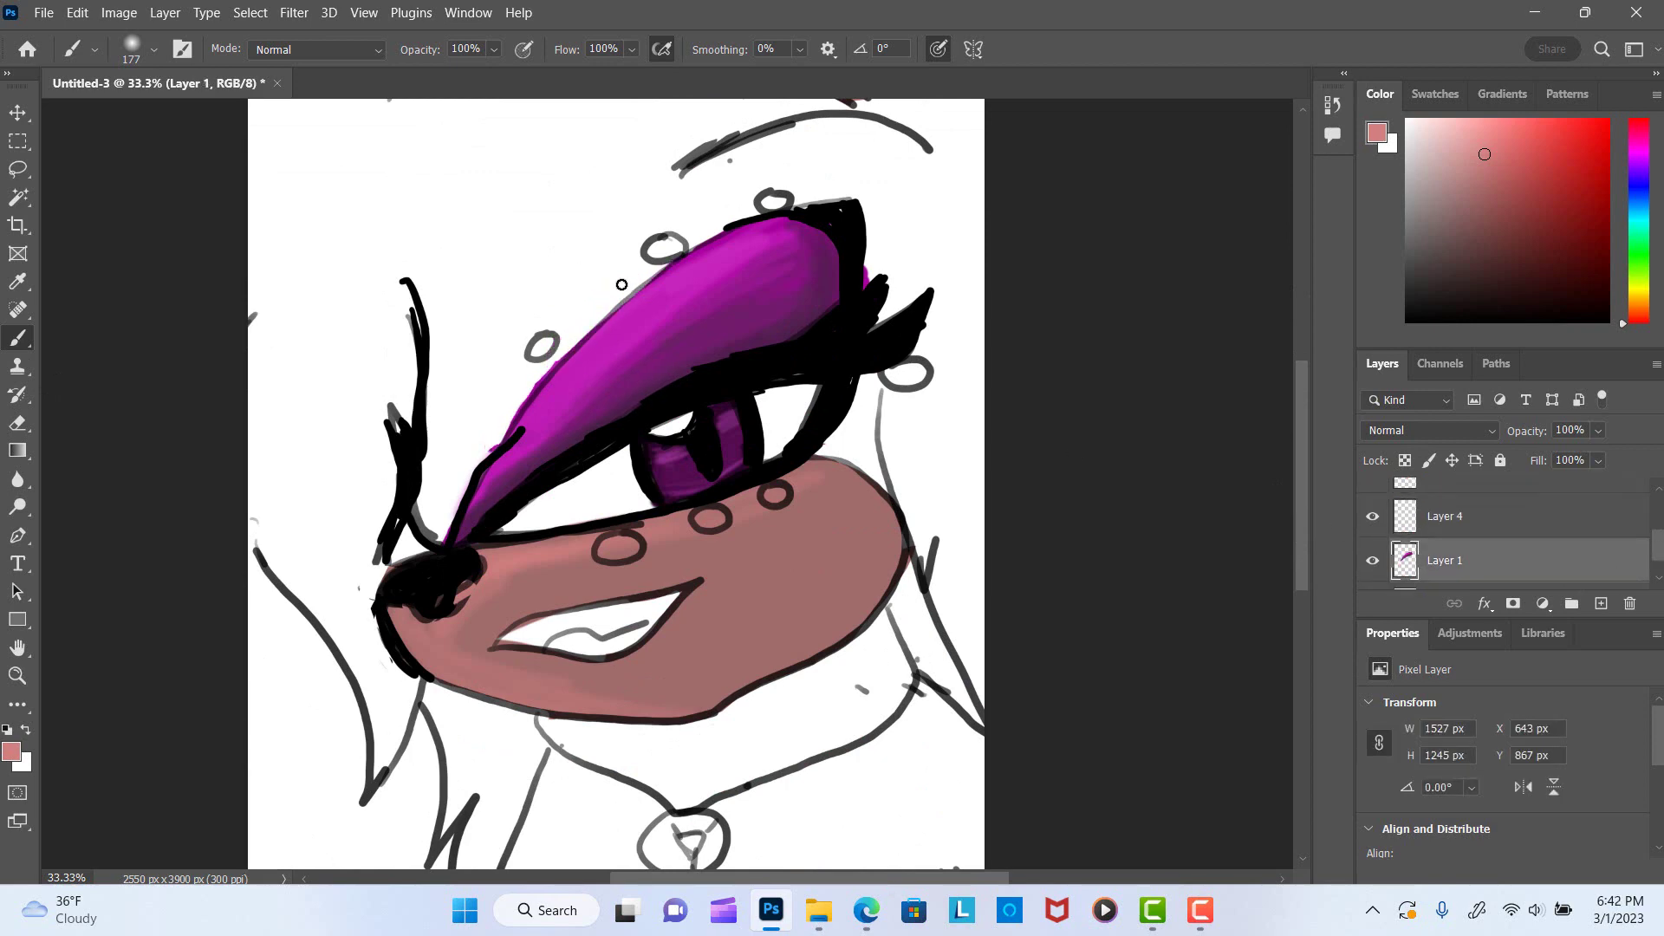
double_click(1444, 559)
key(Return)
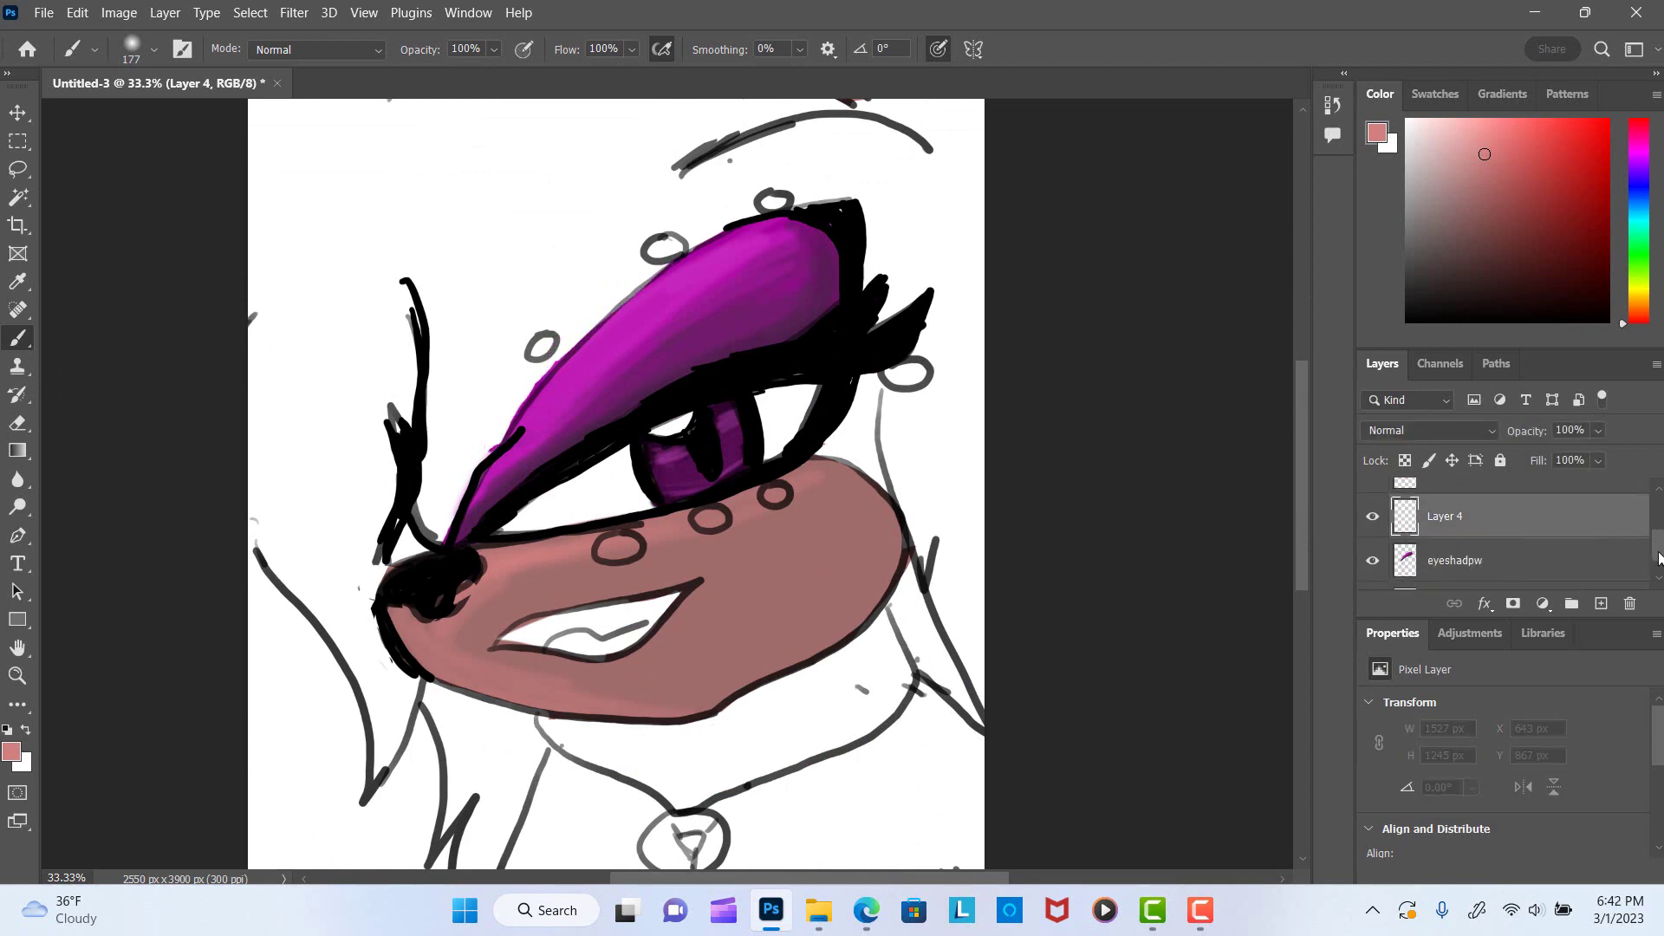
key(alt+bracketright)
key(alt+bracketright)
double_click(1445, 499)
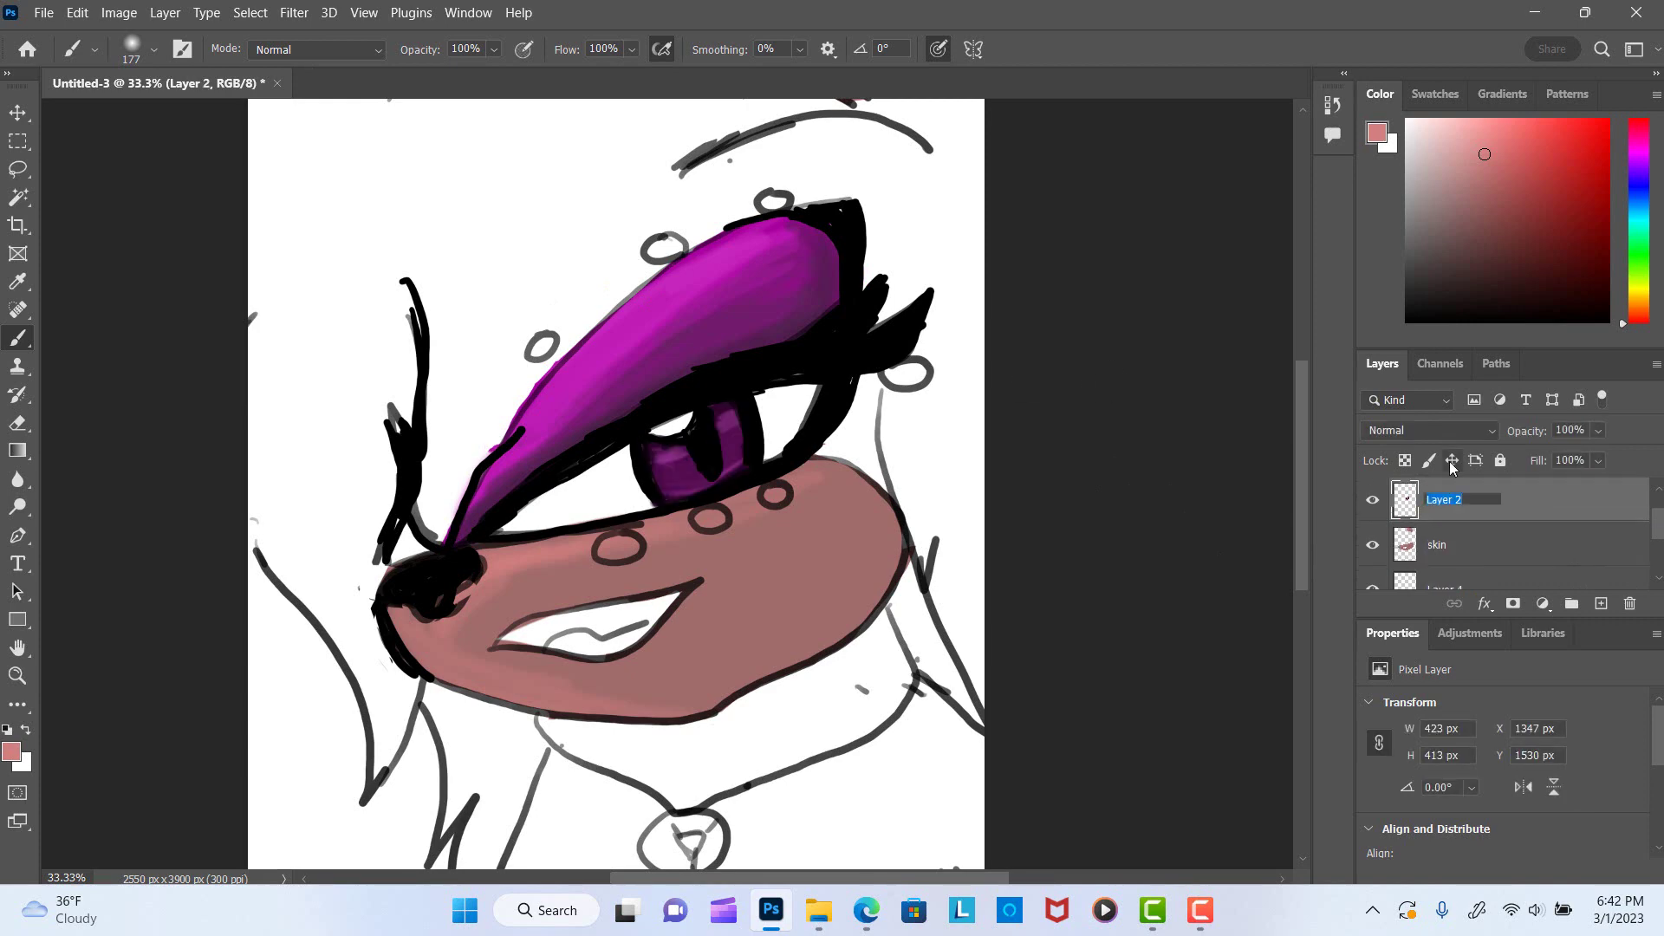
text(eye)
key(Return)
key(ctrl+shift+alt+n)
Rename Layer 3 to 'outline', remove the extra layer, and reset the colour to black.
double_click(1445, 500)
text(outline)
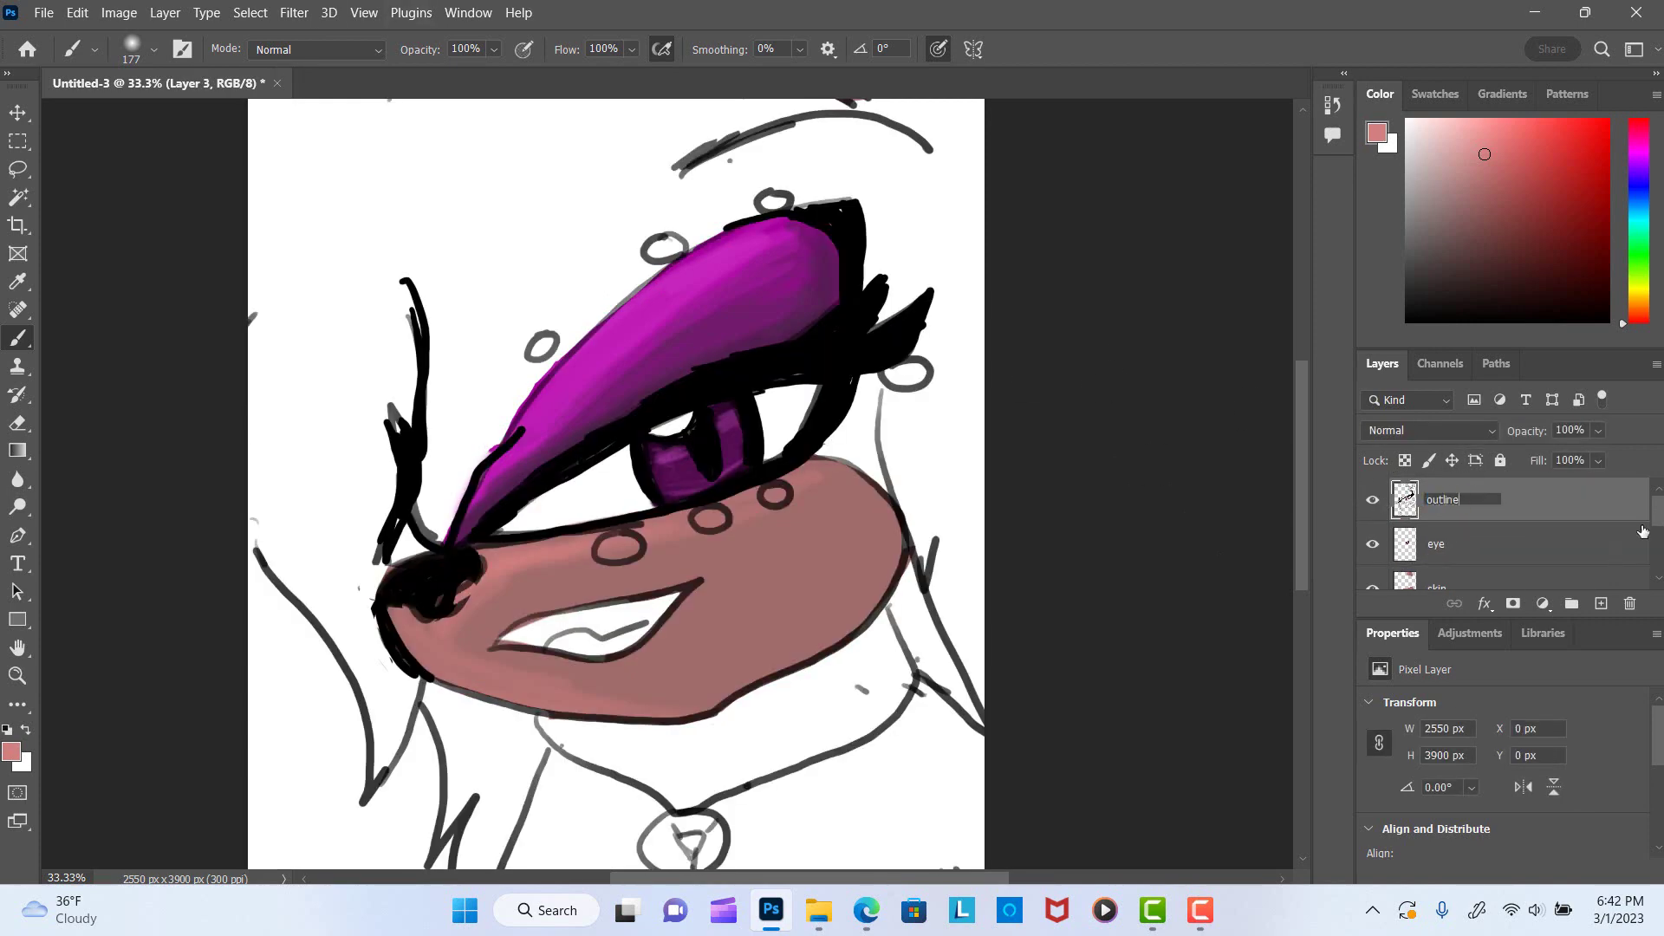
key(Return)
key(ctrl+shift+alt+n)
click(1474, 515)
key(ctrl+z)
key(ctrl+z)
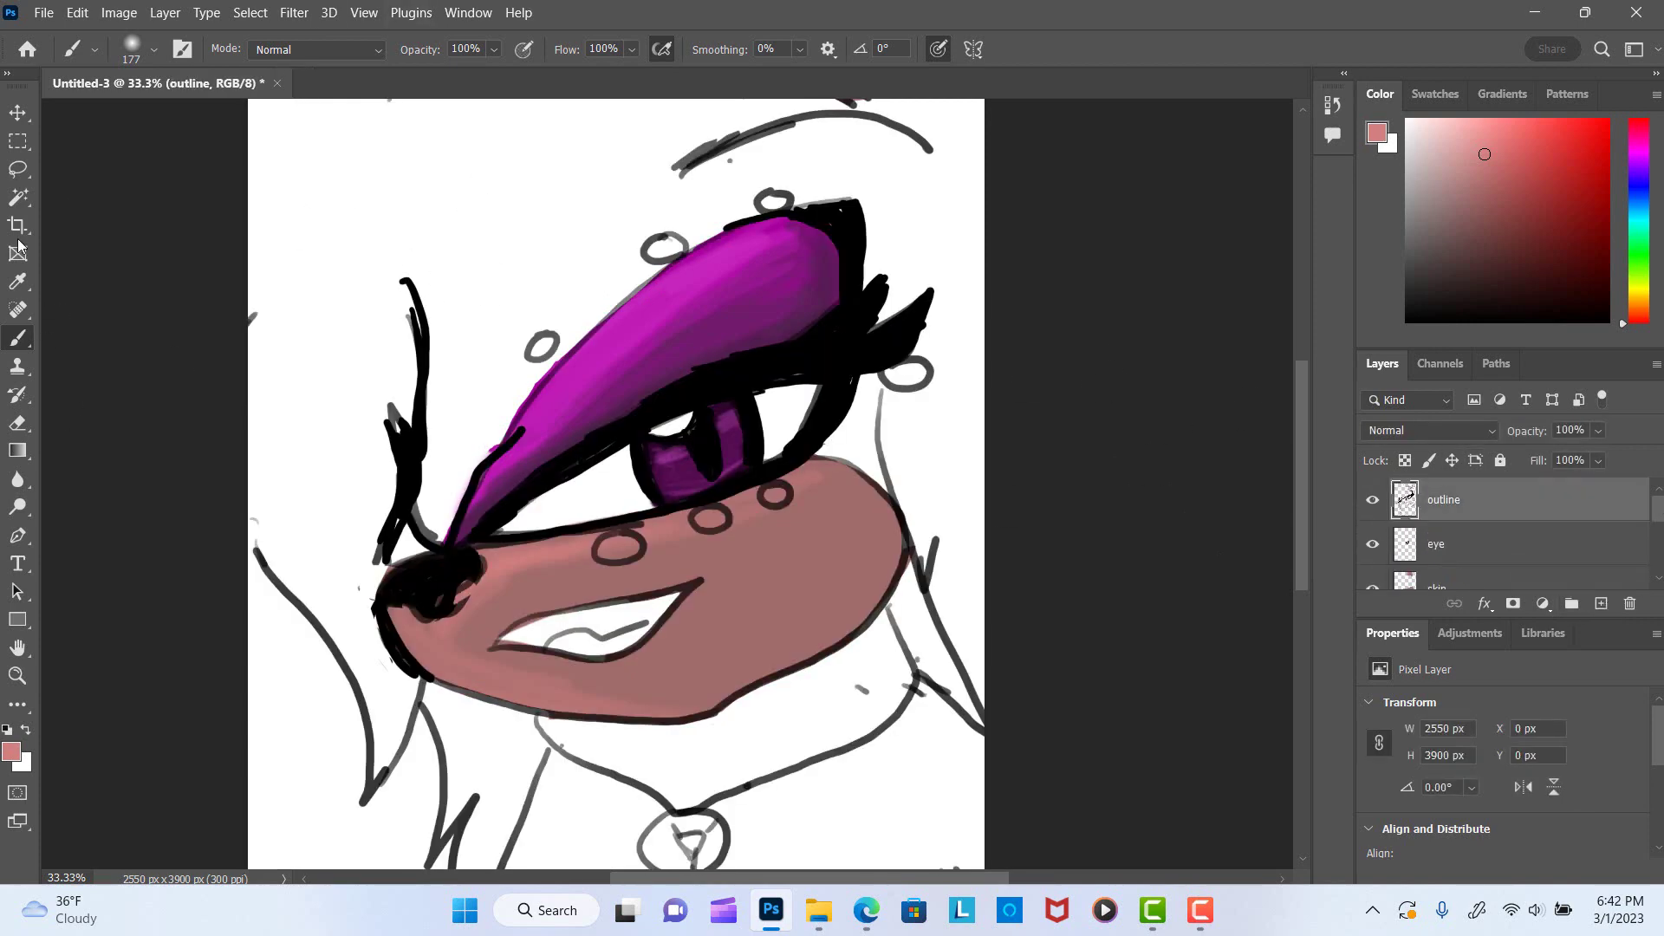
key(d)
scroll(469, 347, up, 3)
drag(460, 470, 480, 398)
Undo the stray black stroke and set a fine brush size.
key(ctrl+z)
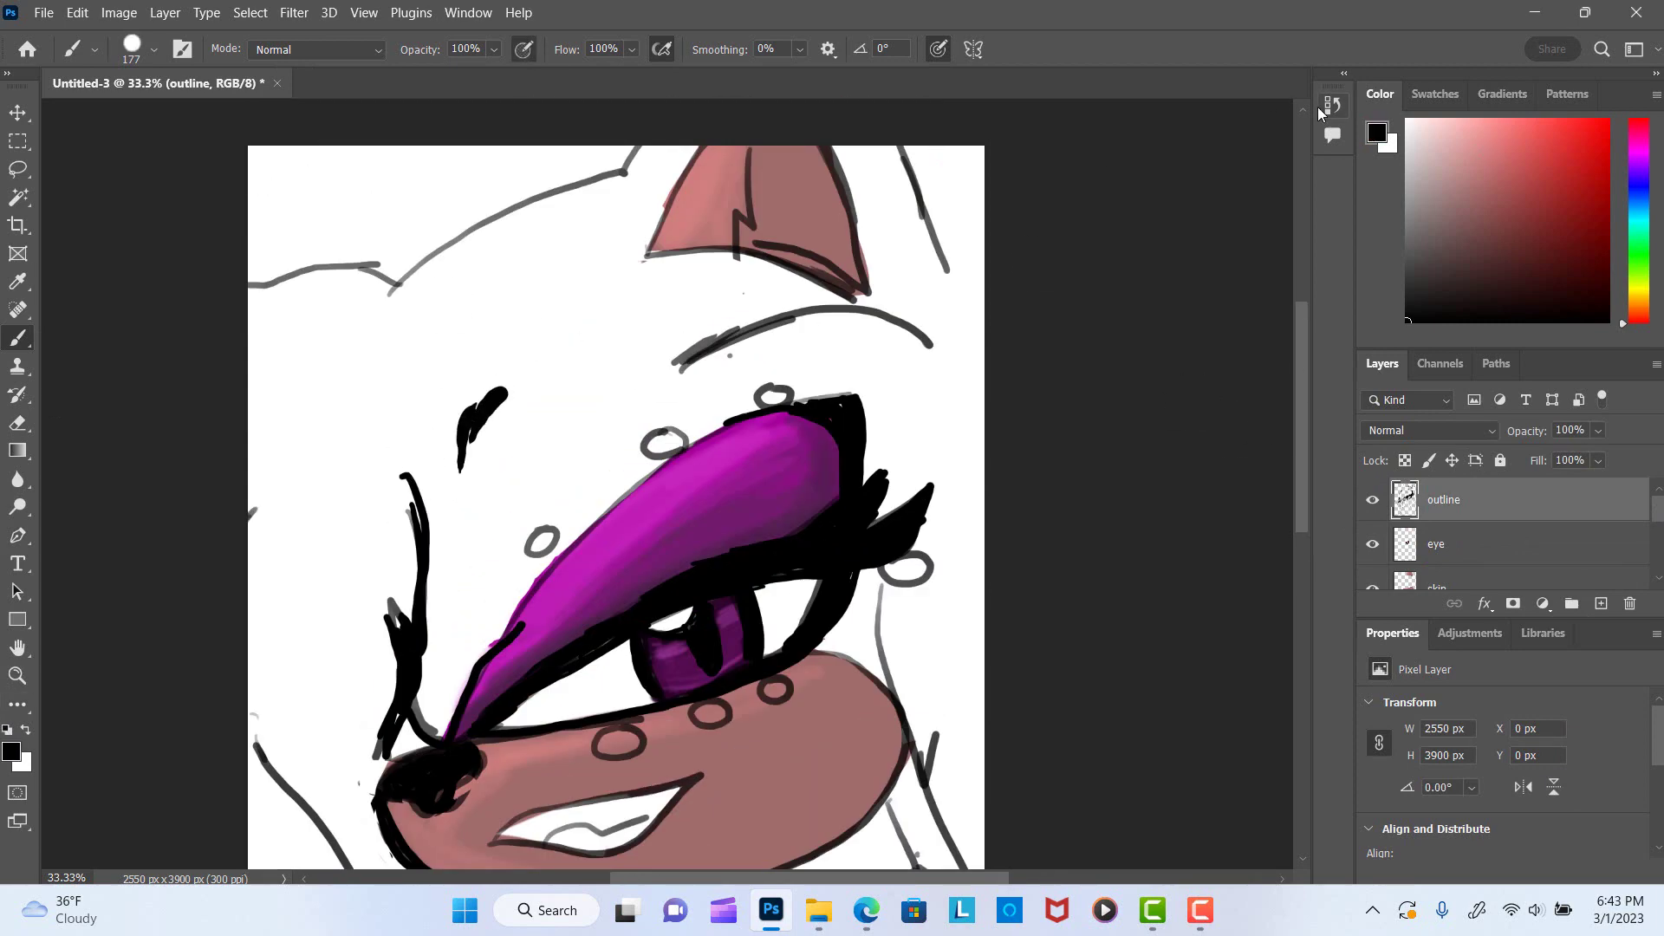
click(1332, 105)
key(ctrl+shift+z)
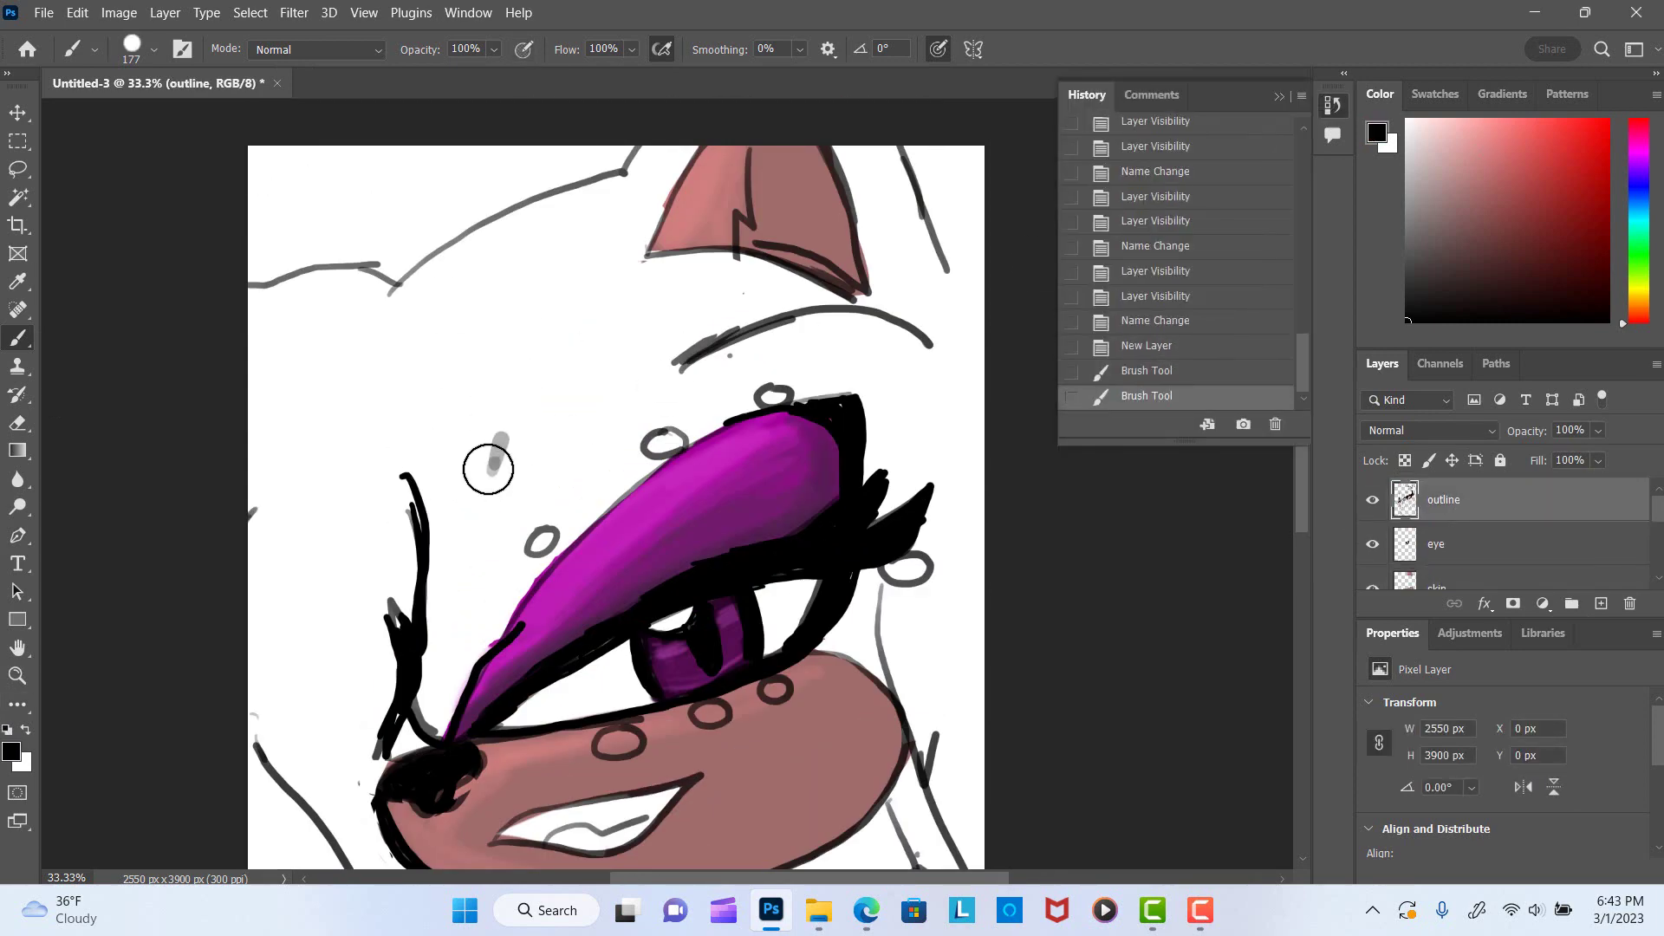
right_click(608, 407)
key(ctrl+z)
Draw a black four-pointed sparkle star above the eye, erasing the misshapen point.
mouse_move(504, 418)
mouse_down()
mouse_move(476, 472)
mouse_move(567, 368)
mouse_move(435, 328)
mouse_move(475, 472)
mouse_up()
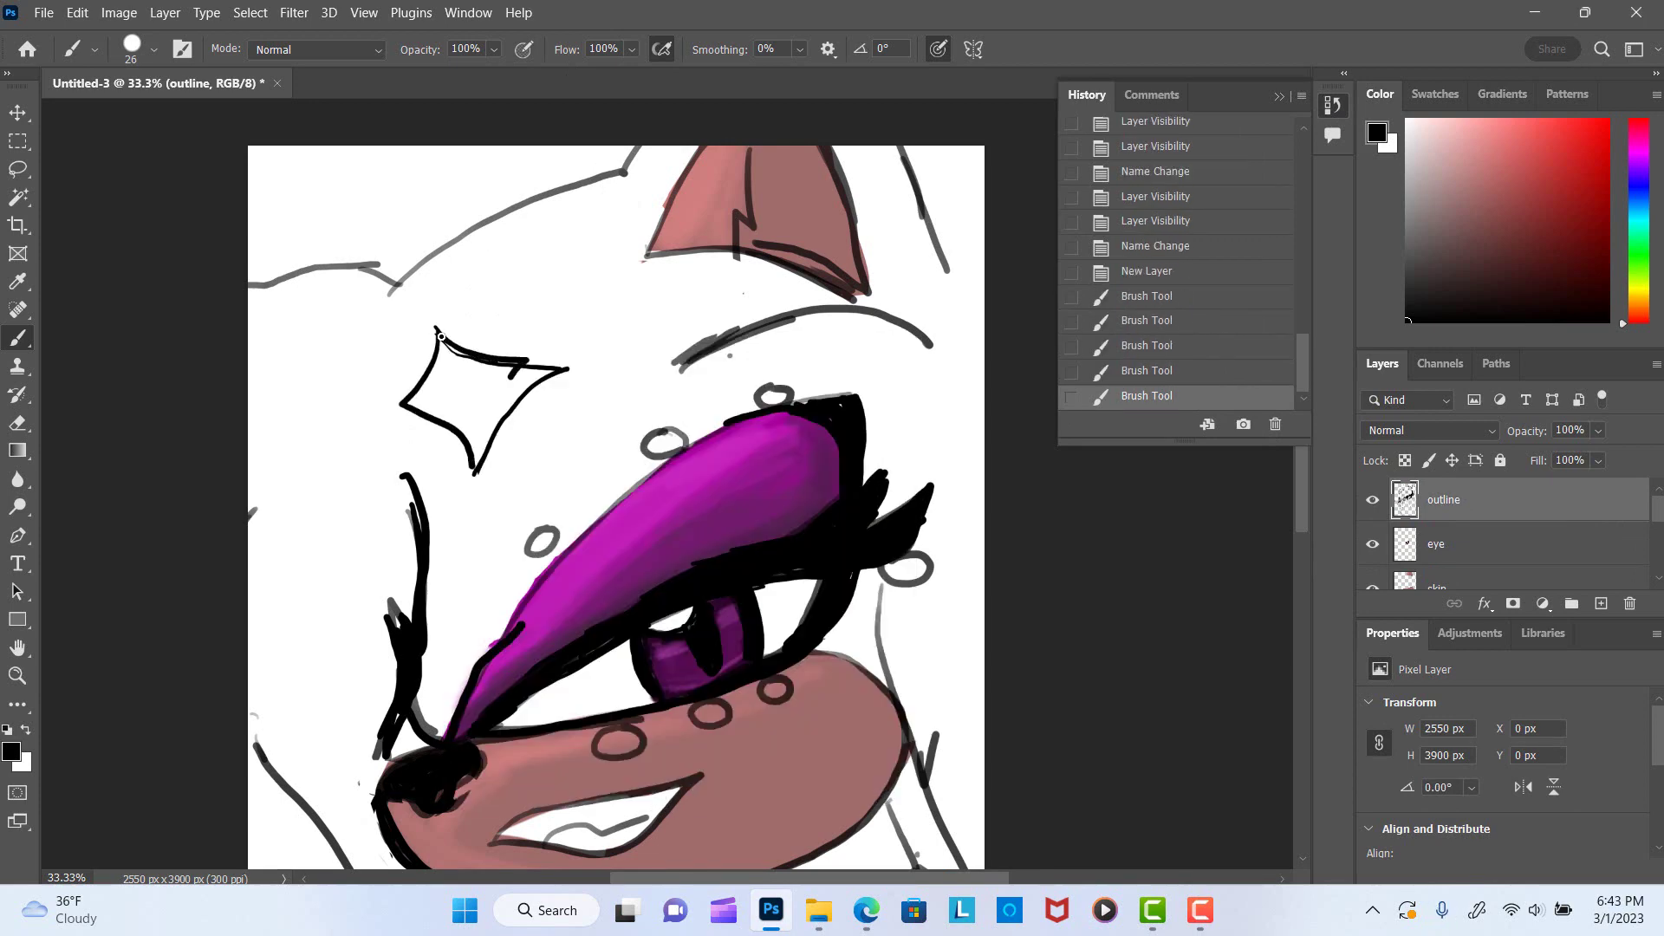
drag(515, 377, 473, 468)
key(e)
drag(568, 369, 475, 468)
key(b)
mouse_move(501, 413)
mouse_down()
mouse_move(516, 368)
mouse_move(477, 461)
mouse_up()
drag(482, 380, 449, 373)
drag(449, 375, 481, 409)
Refine the star with inner diamond lines and extended points, undoing stray strokes.
key(e)
mouse_move(451, 362)
mouse_down()
mouse_move(492, 403)
mouse_move(437, 390)
mouse_move(478, 450)
mouse_up()
drag(510, 386, 549, 345)
drag(479, 463, 450, 504)
mouse_move(443, 334)
mouse_down()
mouse_move(459, 293)
mouse_move(500, 279)
mouse_up()
drag(477, 466, 426, 512)
scroll(416, 485, down, 3)
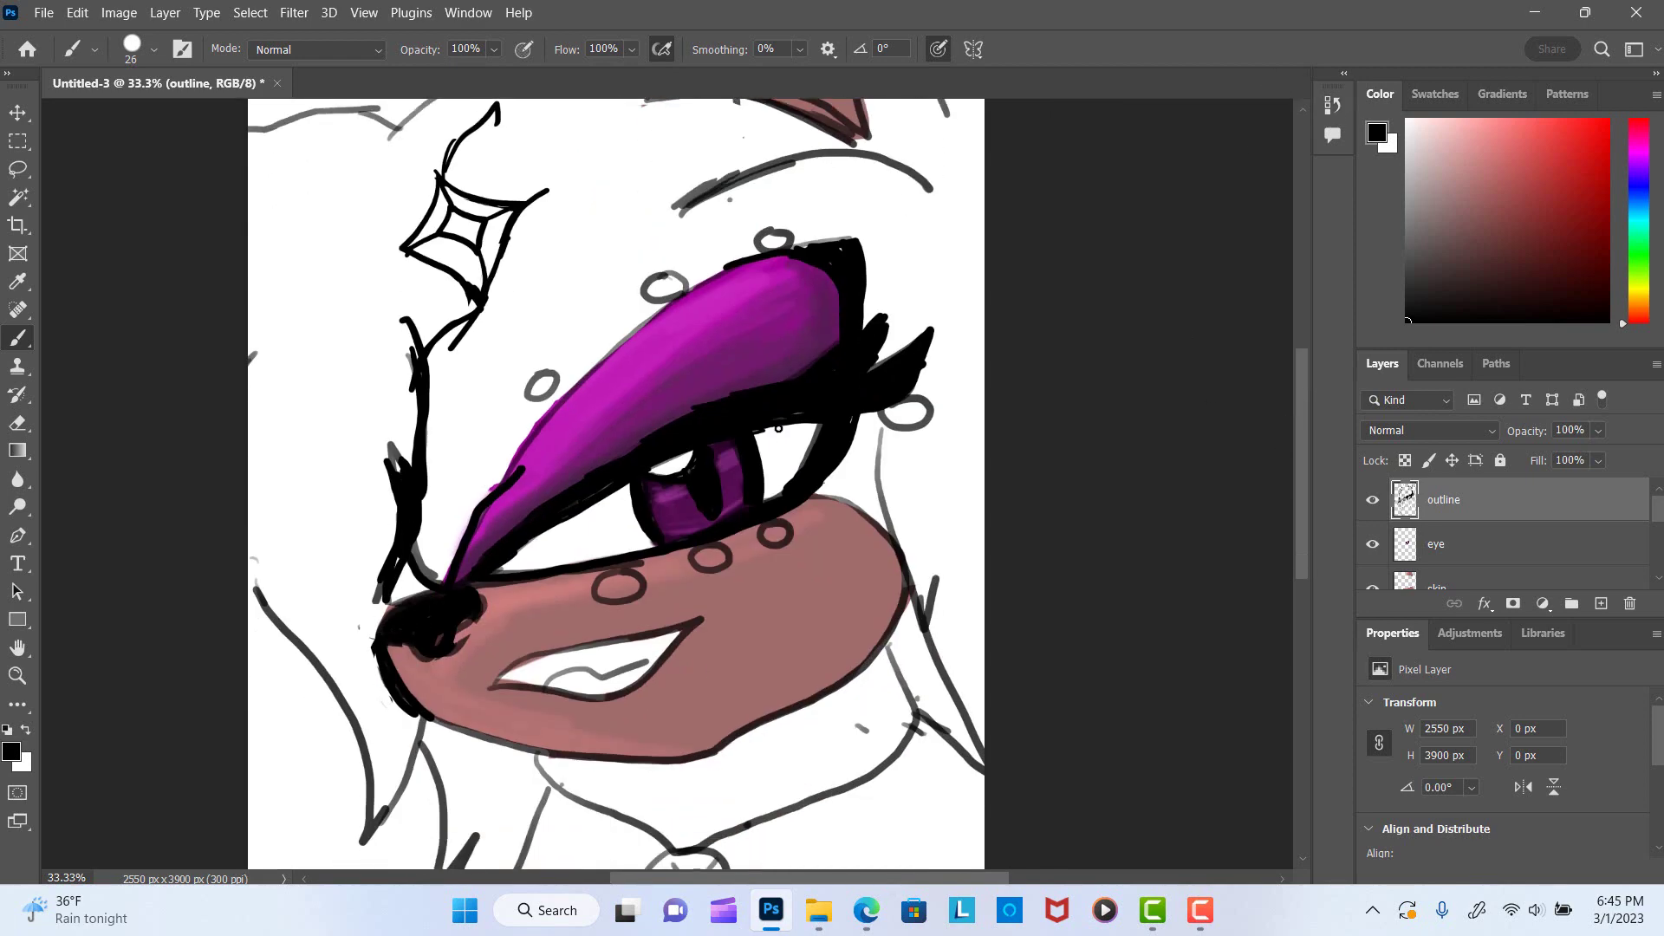
key(ctrl+z)
key(ctrl+z)
key(ctrl+z)
key(ctrl+z)
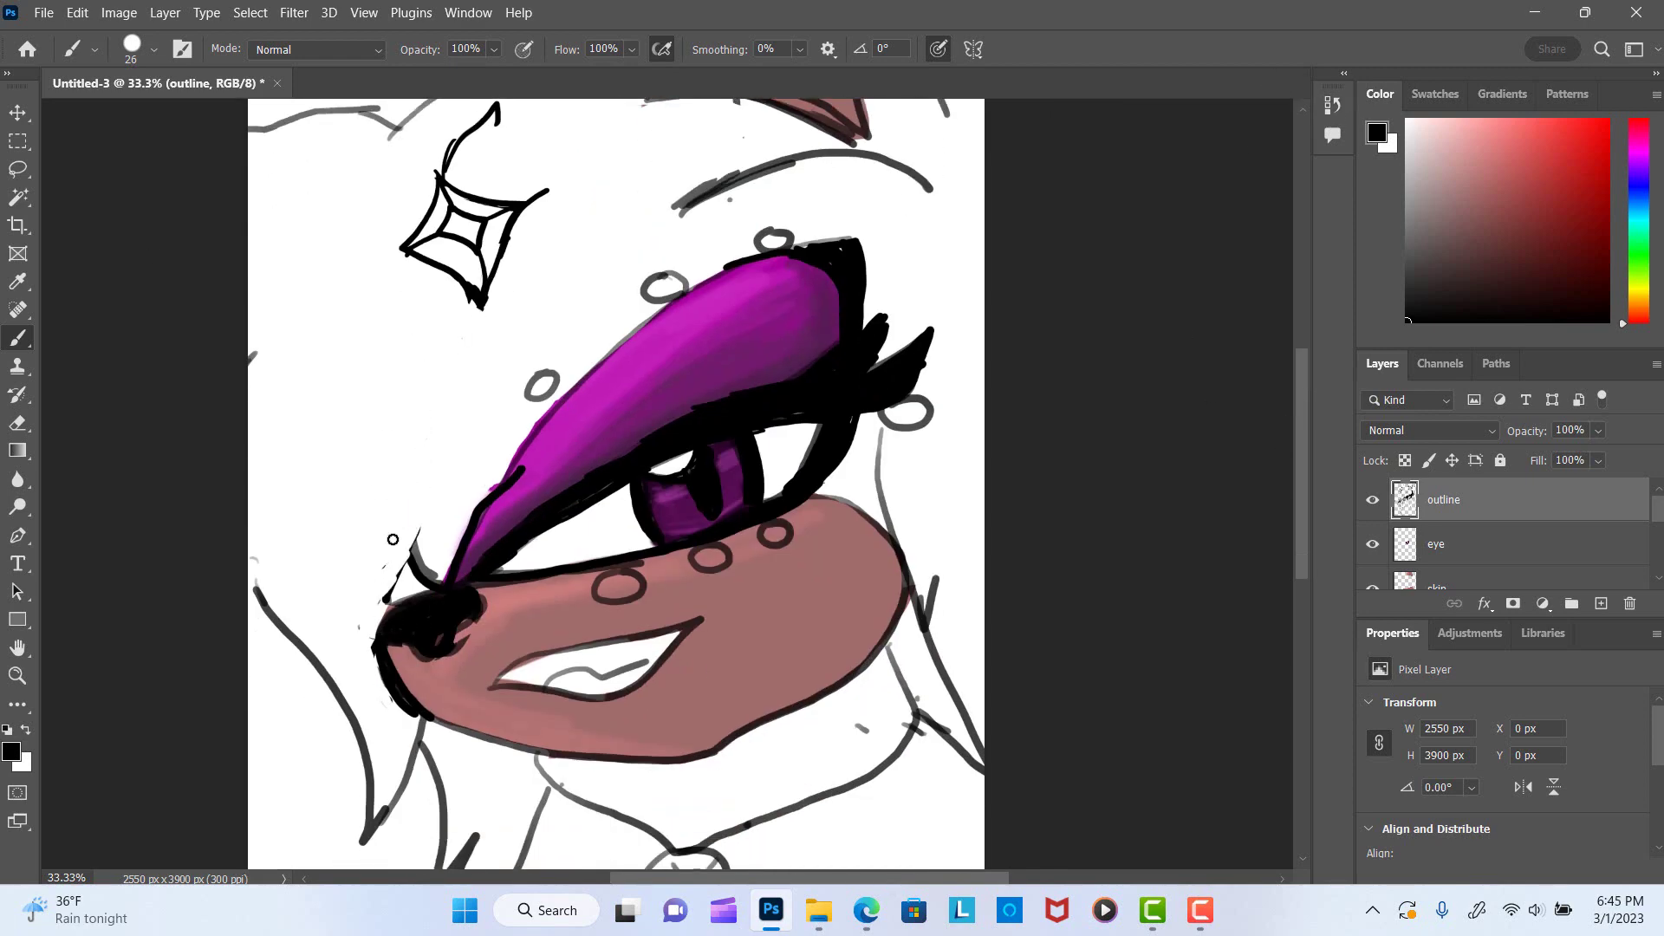
Redraw the hair strand lines left of the eye and near the canvas edge.
drag(377, 312, 419, 539)
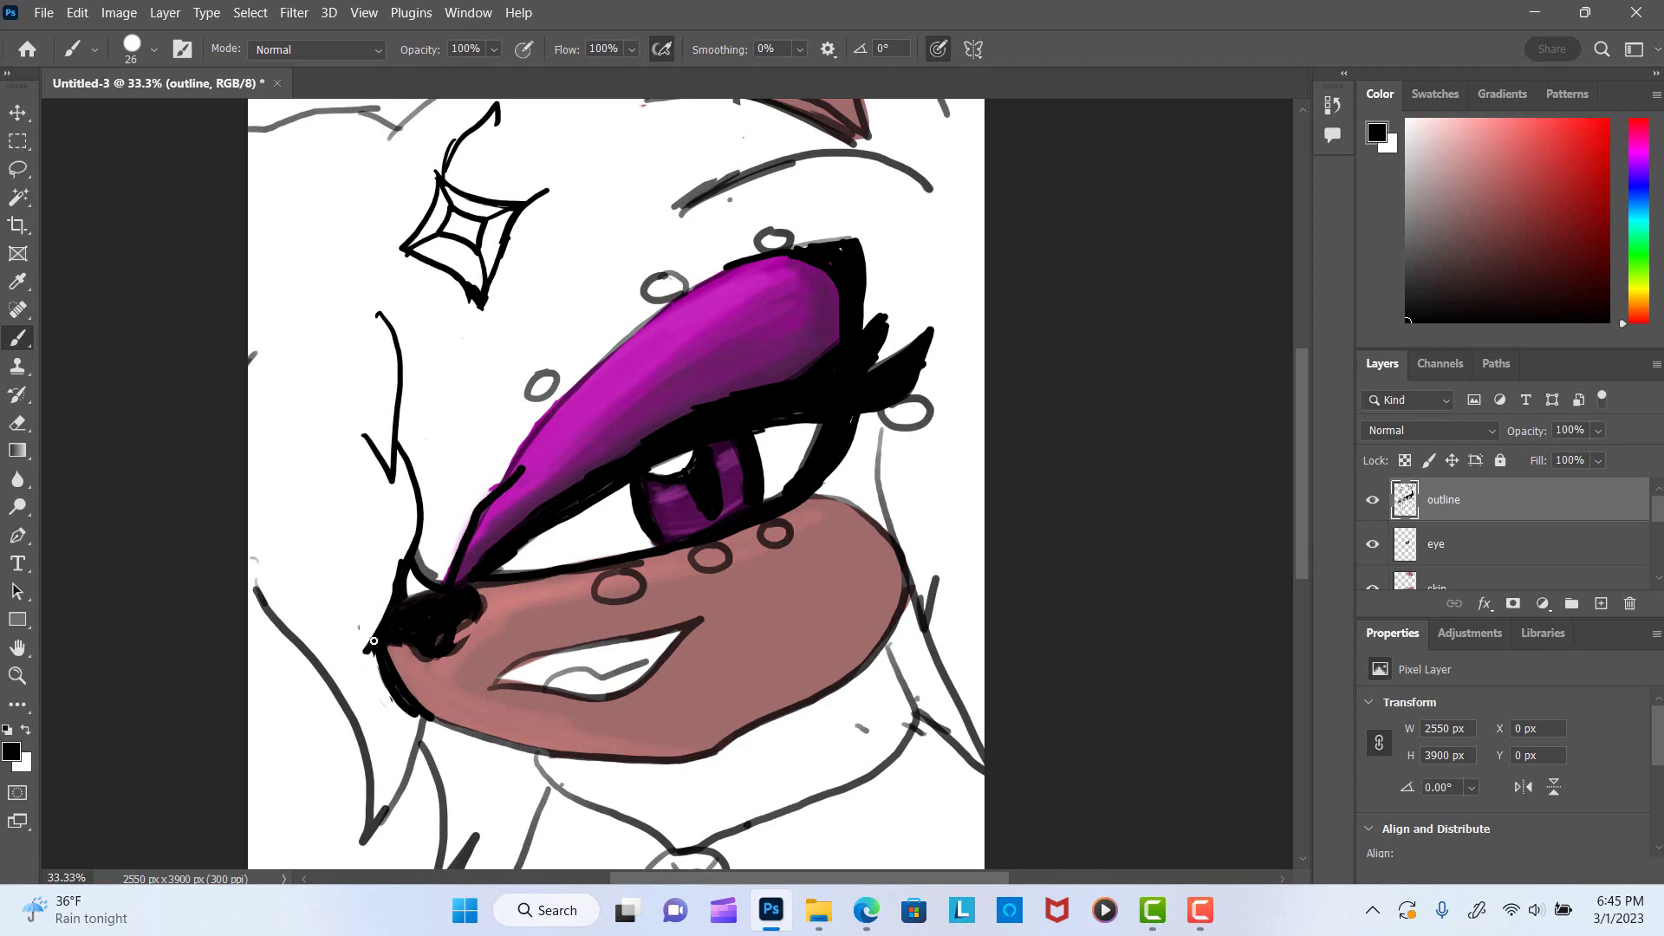
drag(284, 326, 249, 356)
drag(257, 340, 276, 347)
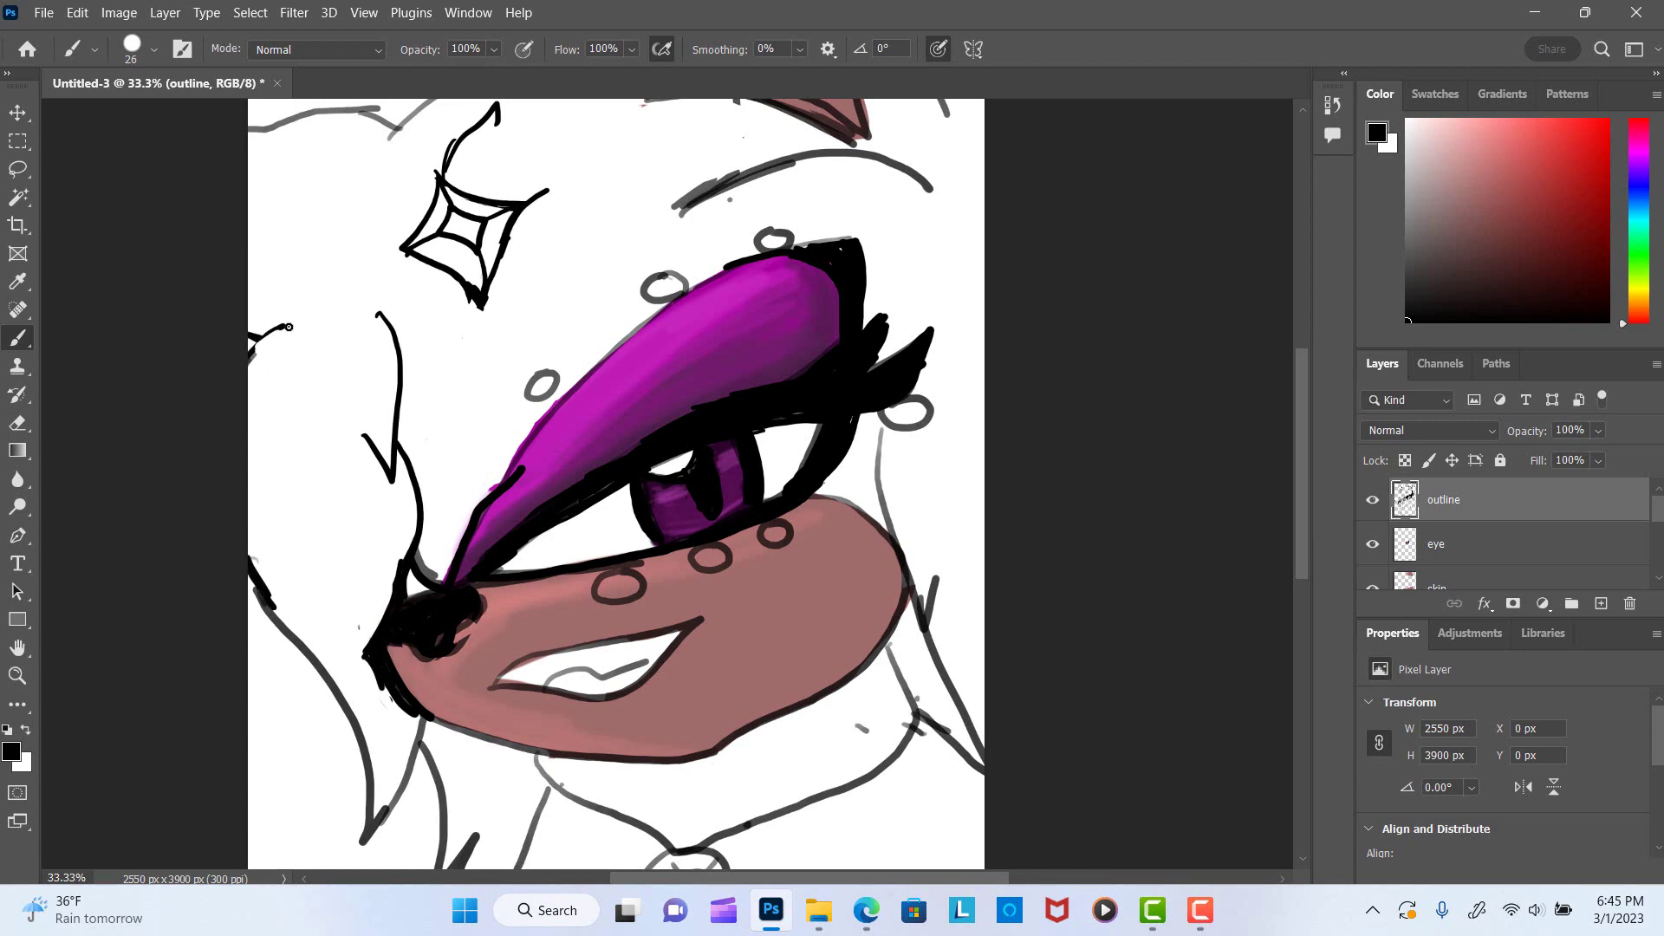
key(alt+bracketleft)
key(alt+bracketleft)
key(alt+bracketleft)
text(h)
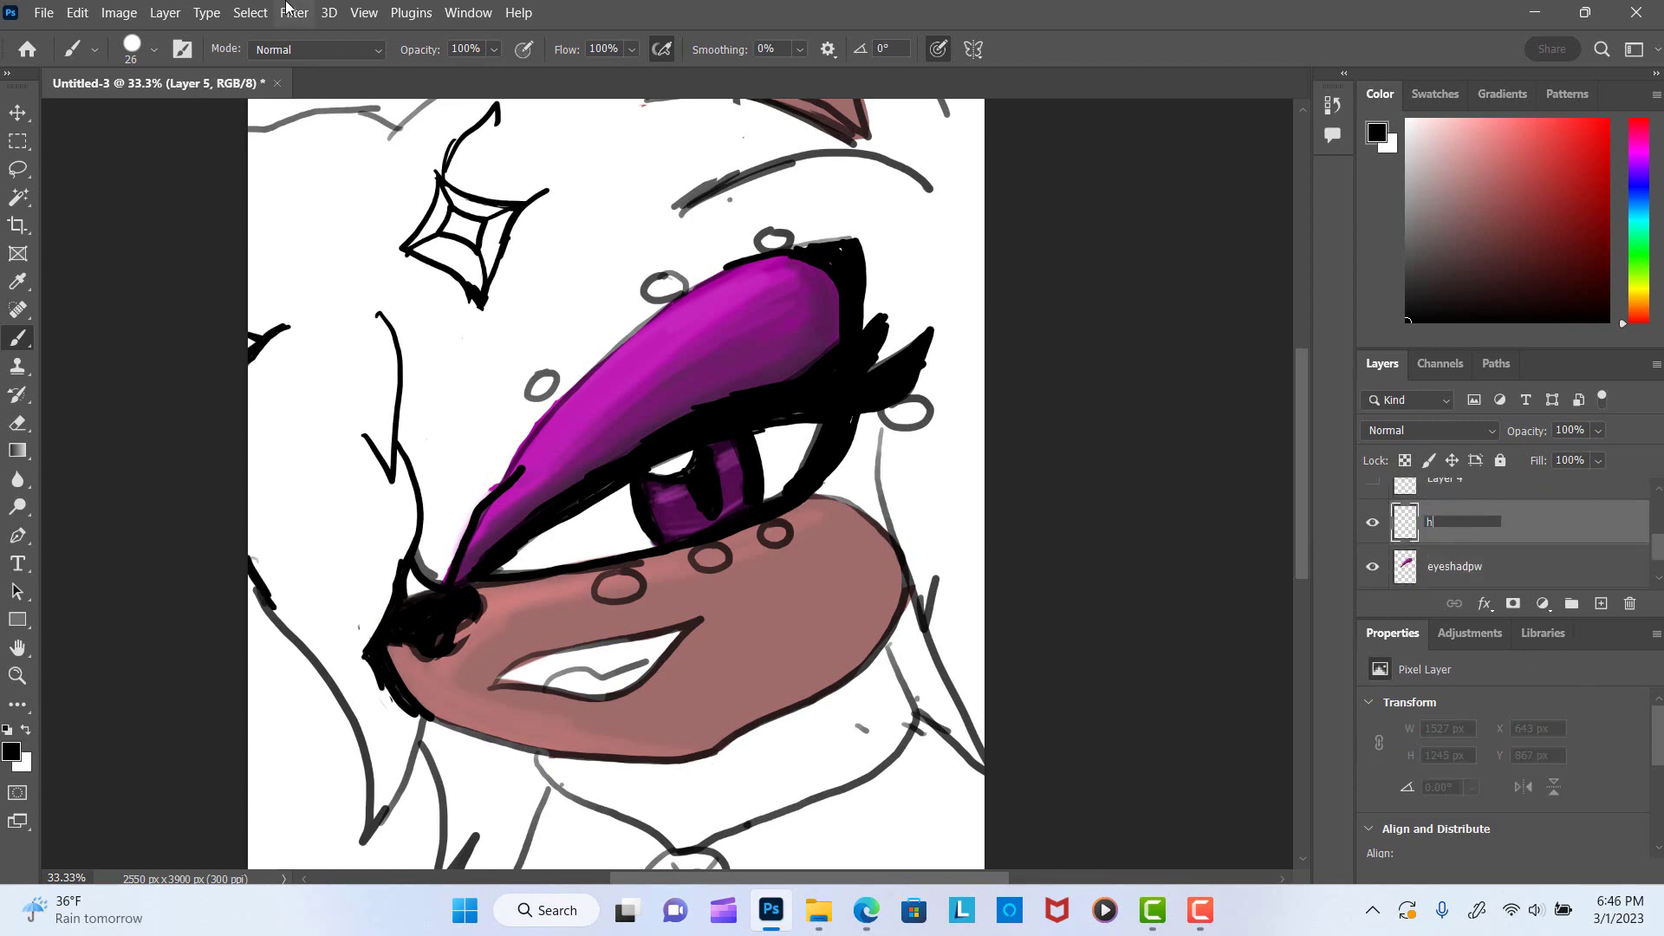
Flood the hair layer with magenta using a huge brush.
key(alt+bracketleft)
click(1639, 150)
scroll(607, 433, down, 2)
right_click(520, 433)
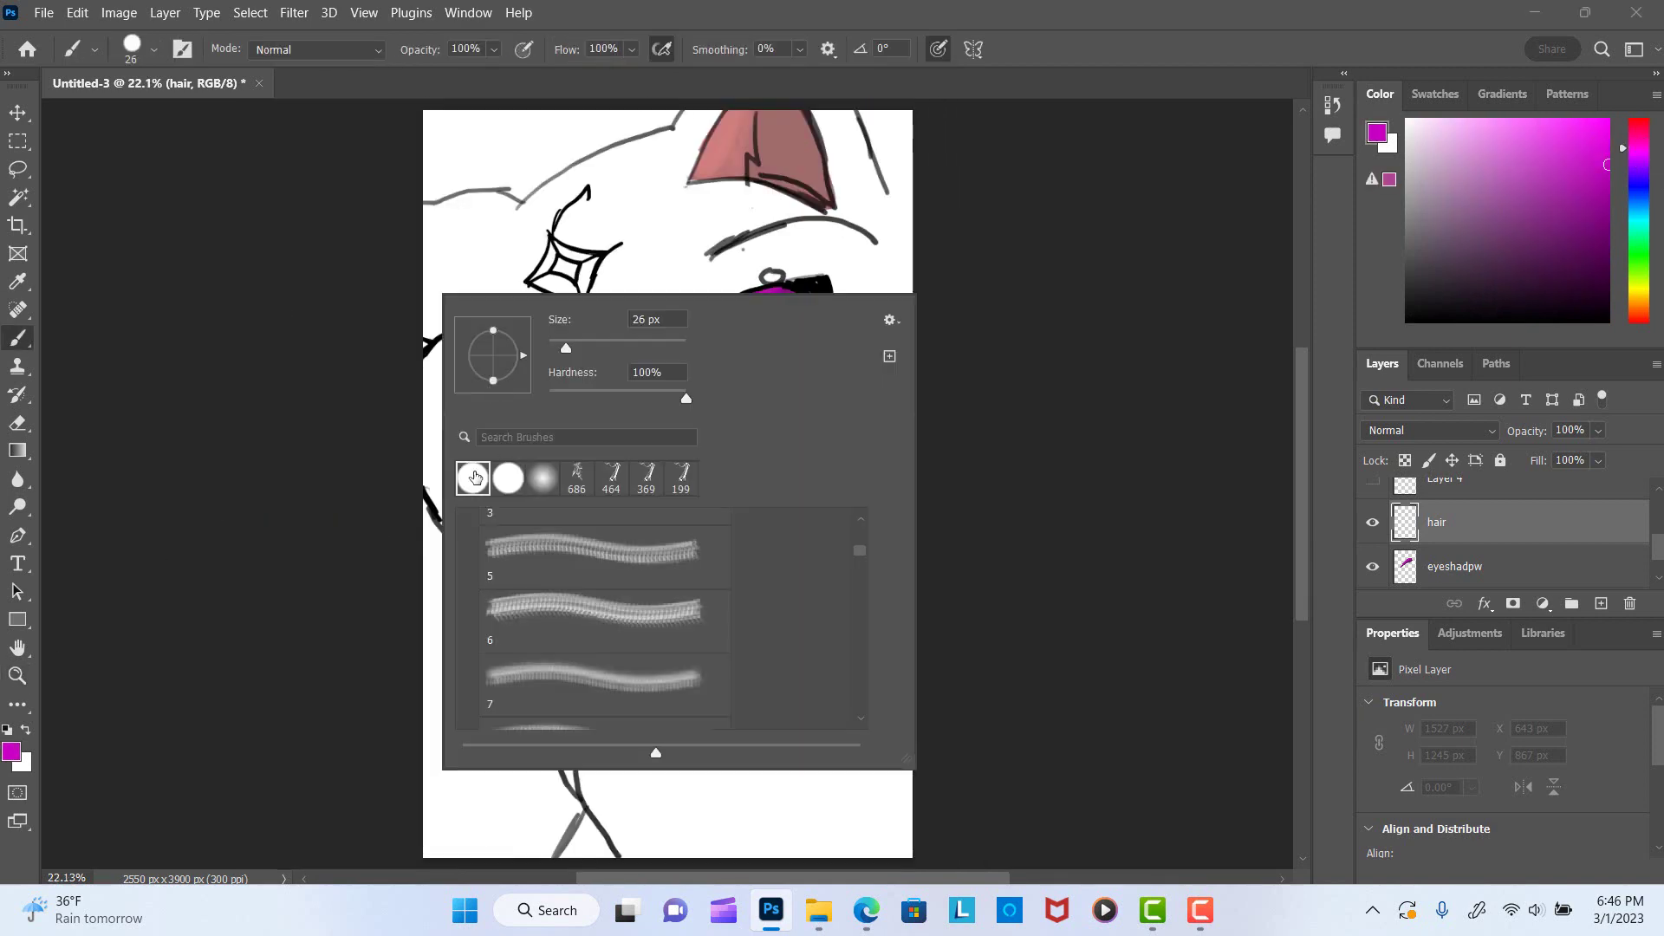
mouse_move(446, 290)
mouse_down()
mouse_move(511, 276)
mouse_move(743, 445)
mouse_up()
click(1583, 122)
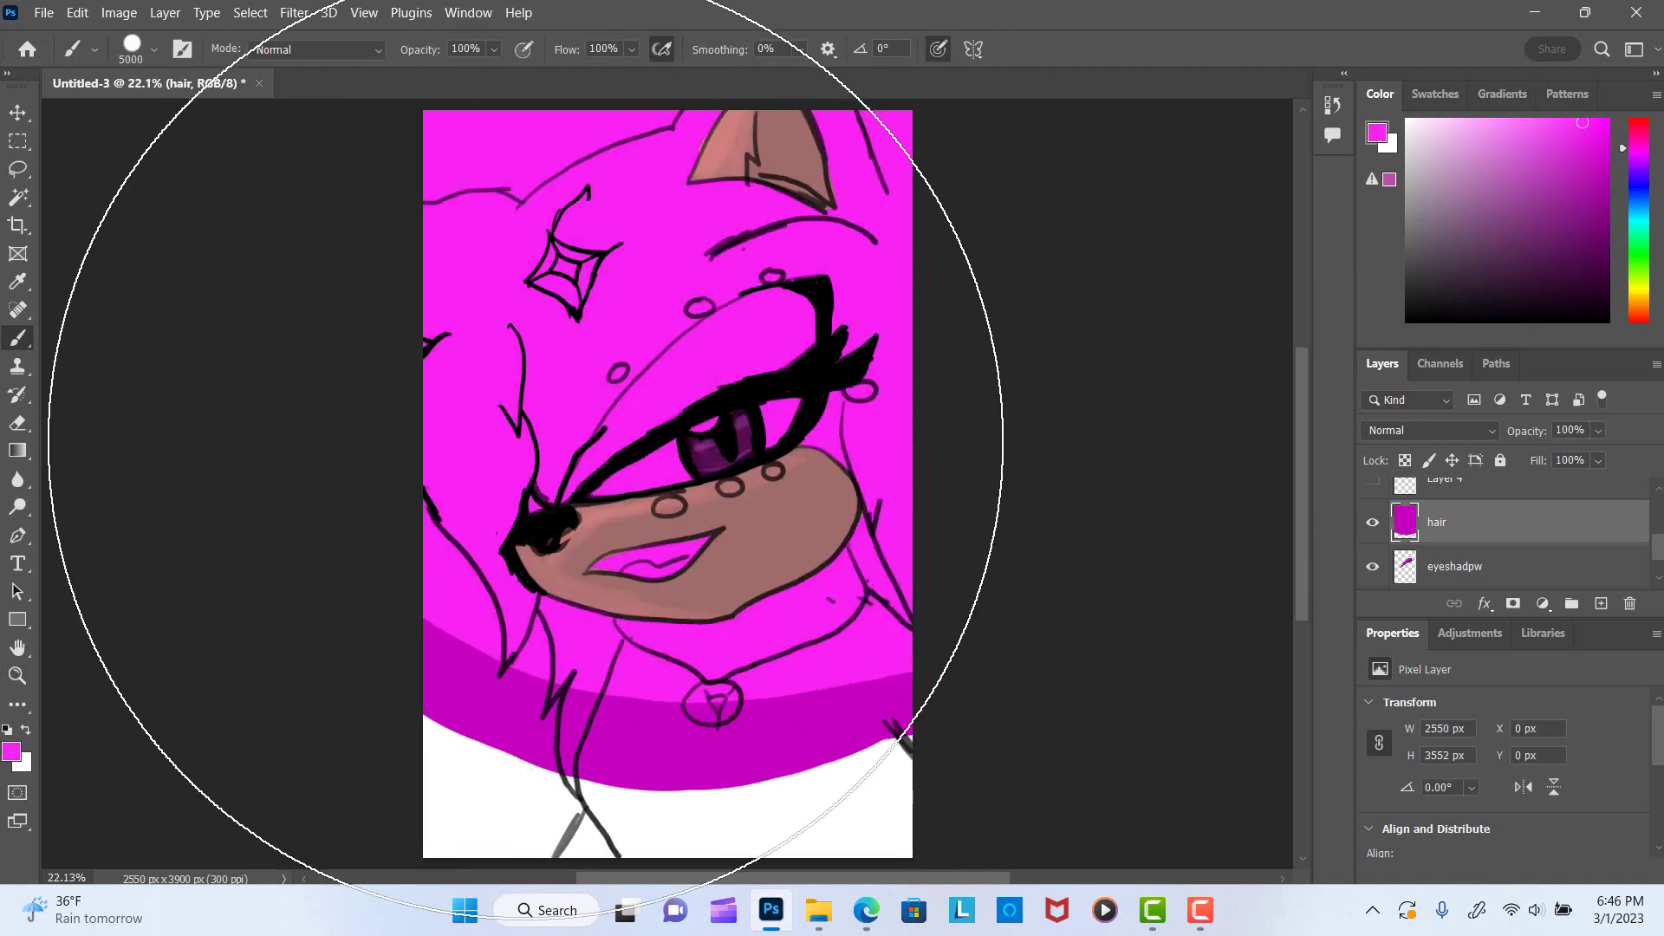
mouse_move(825, 335)
mouse_down()
mouse_move(933, 273)
mouse_move(743, 465)
mouse_up()
right_click(611, 293)
click(260, 565)
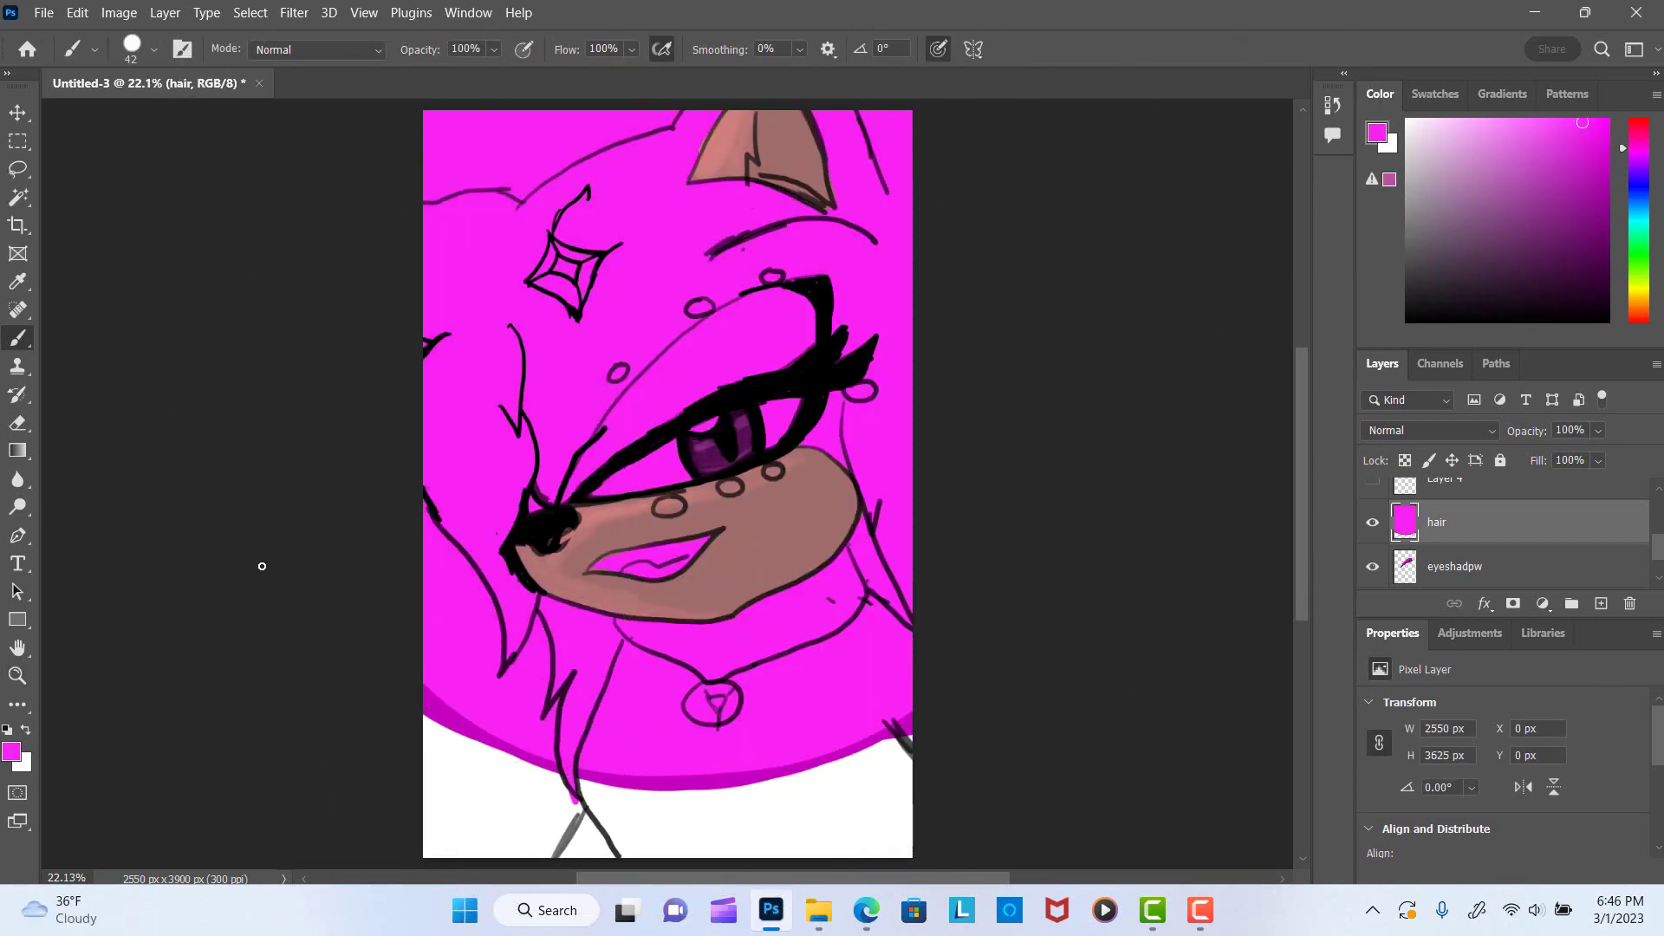
key(z)
click(474, 149)
Lasso-delete magenta beyond the top-left hair edge, then repaint up to the top outline.
key(l)
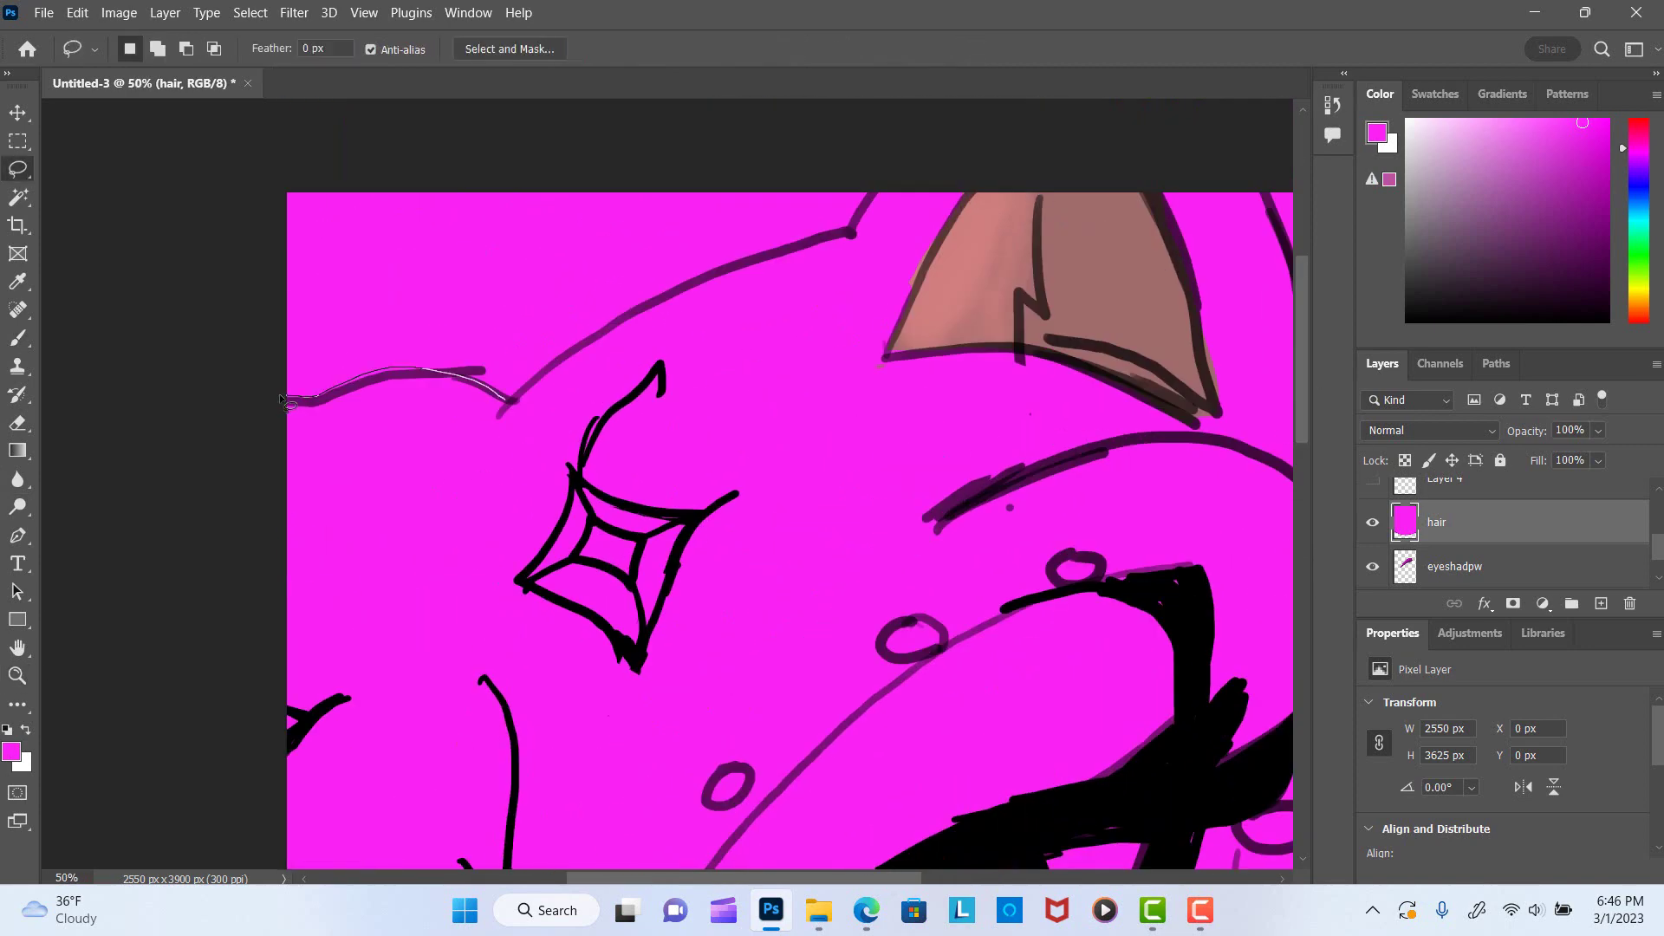
drag(286, 403, 130, 233)
key(Delete)
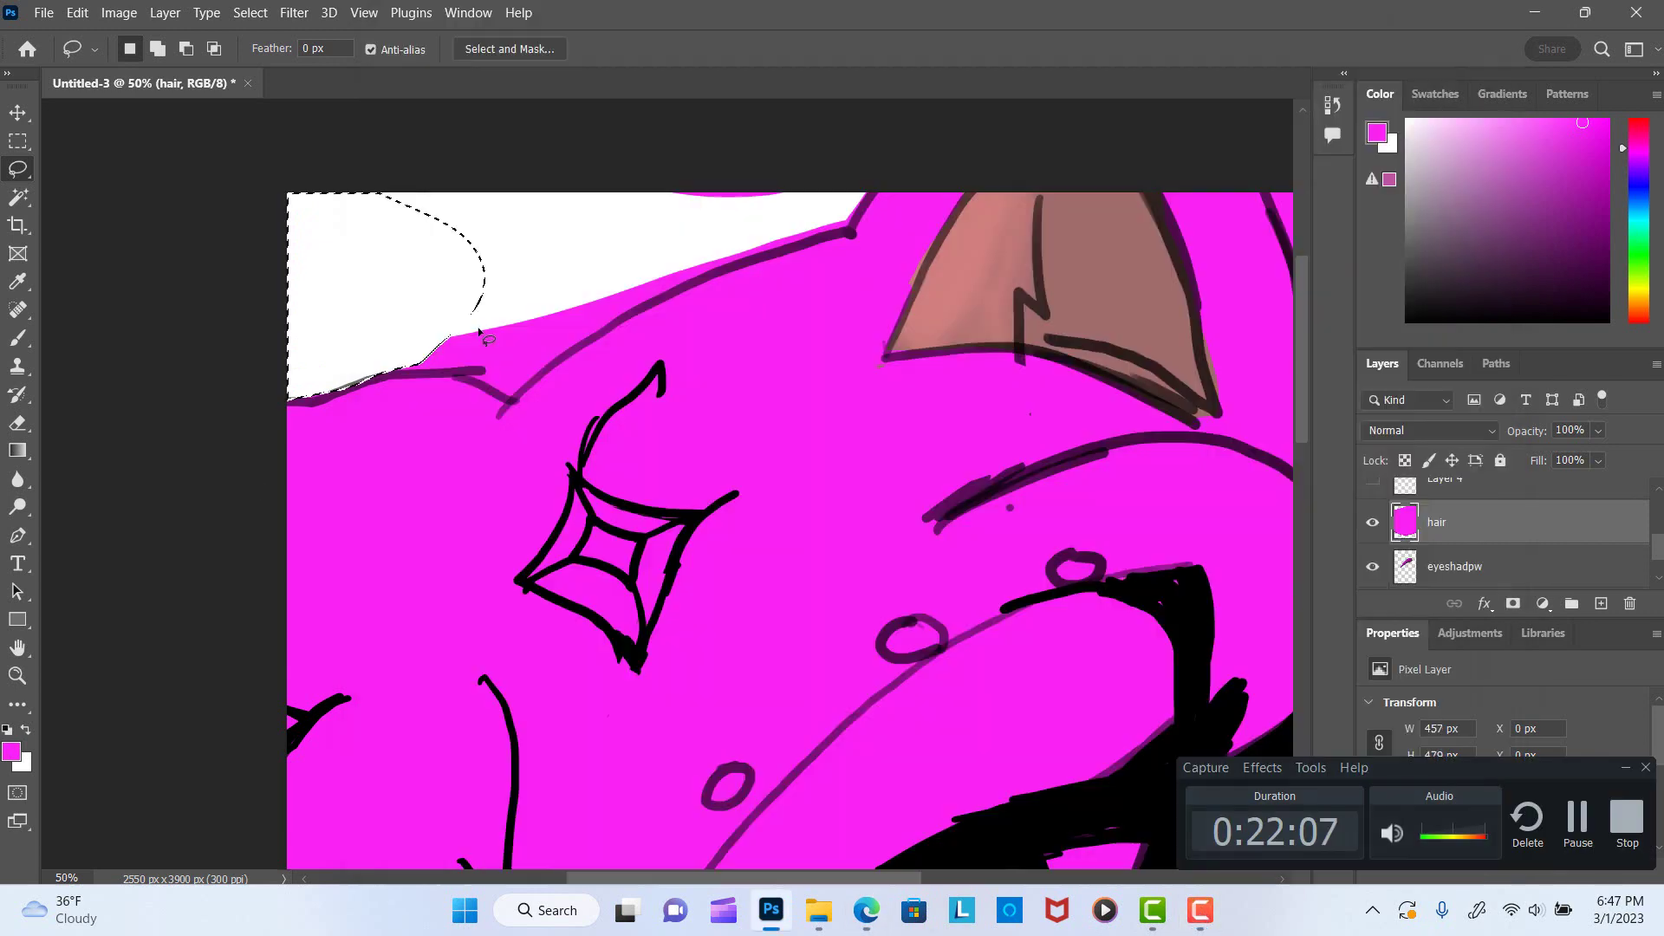
drag(479, 332, 486, 347)
key(Delete)
key(ctrl+d)
click(12, 338)
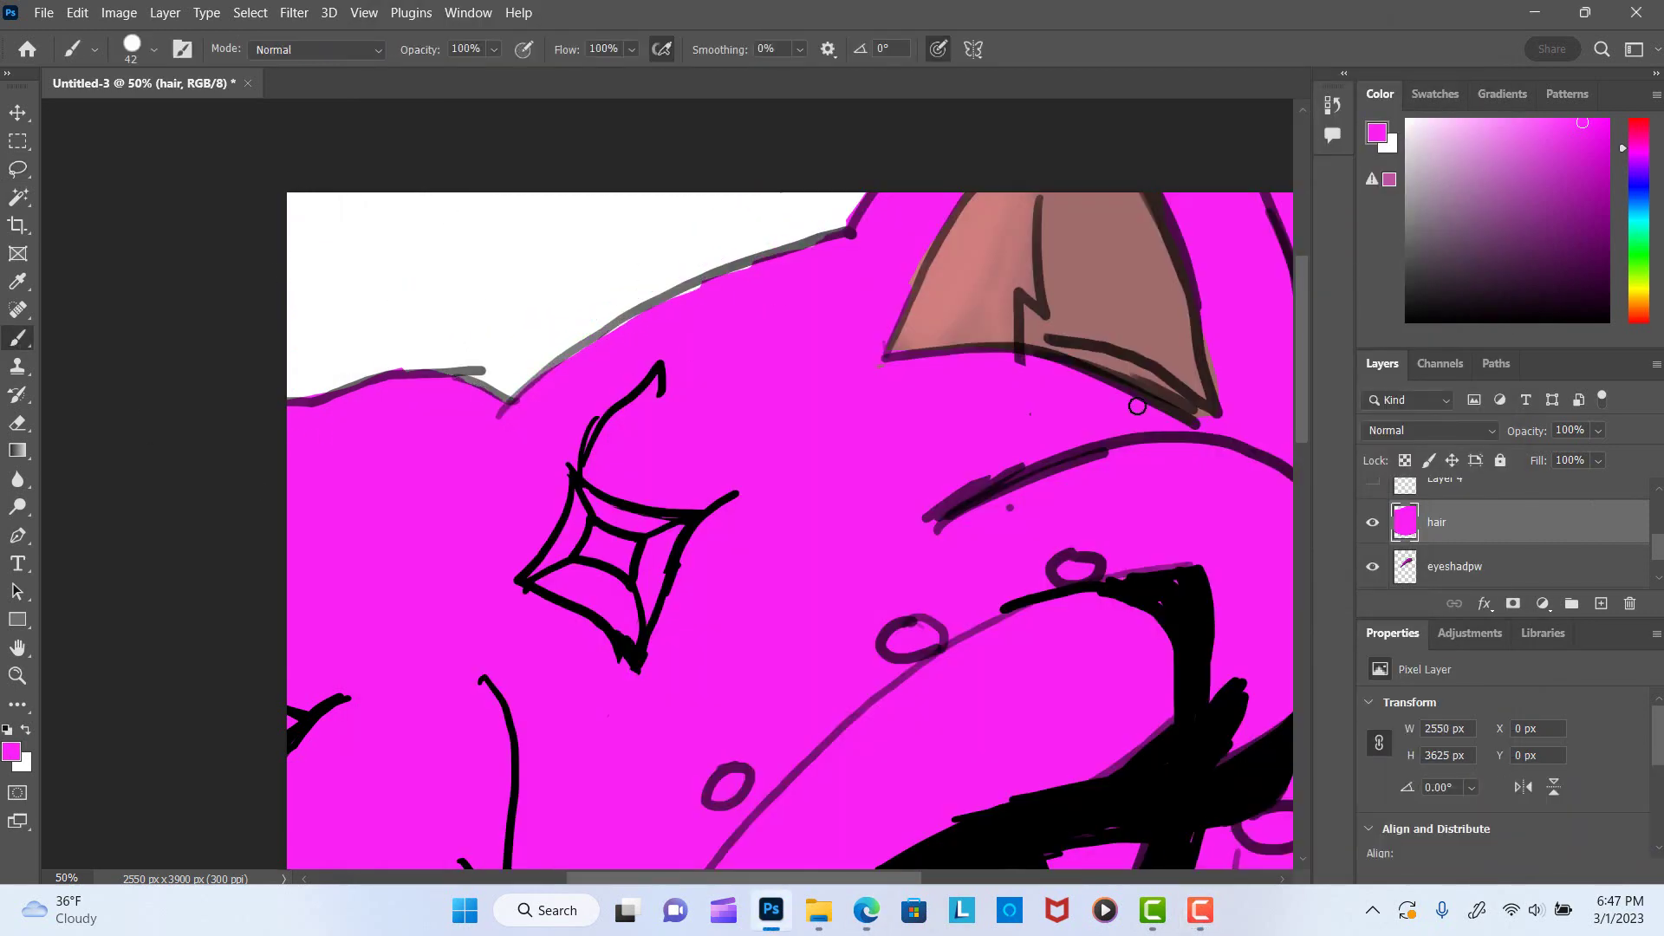
drag(752, 263, 582, 345)
scroll(1246, 191, down, 10)
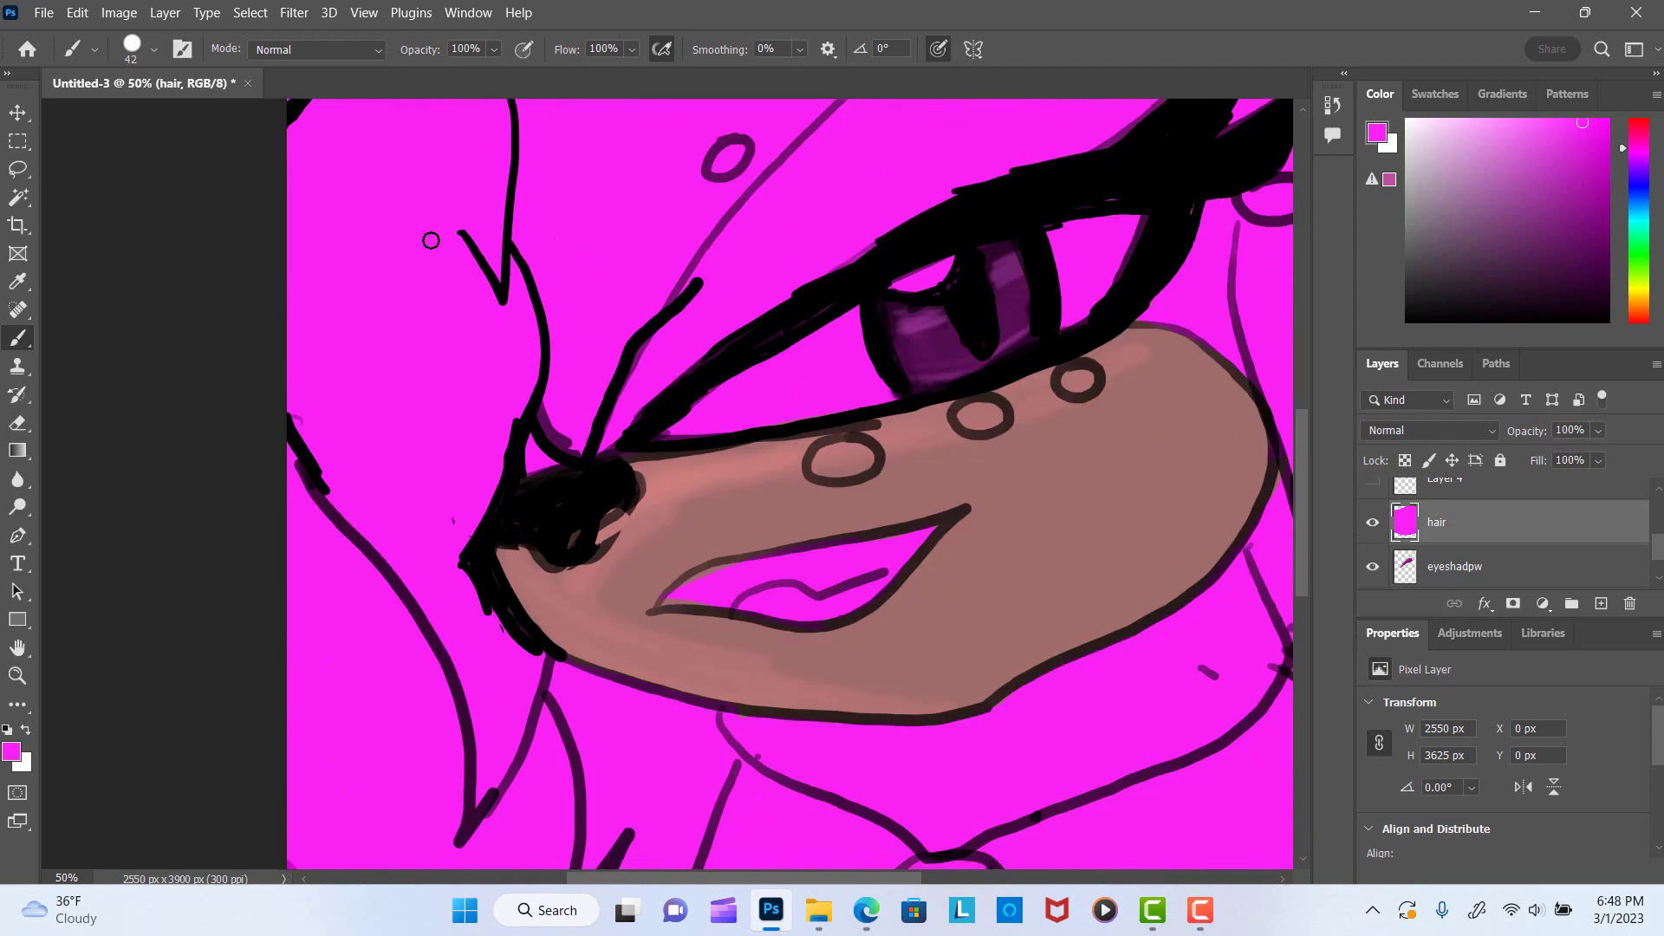
drag(676, 598, 893, 580)
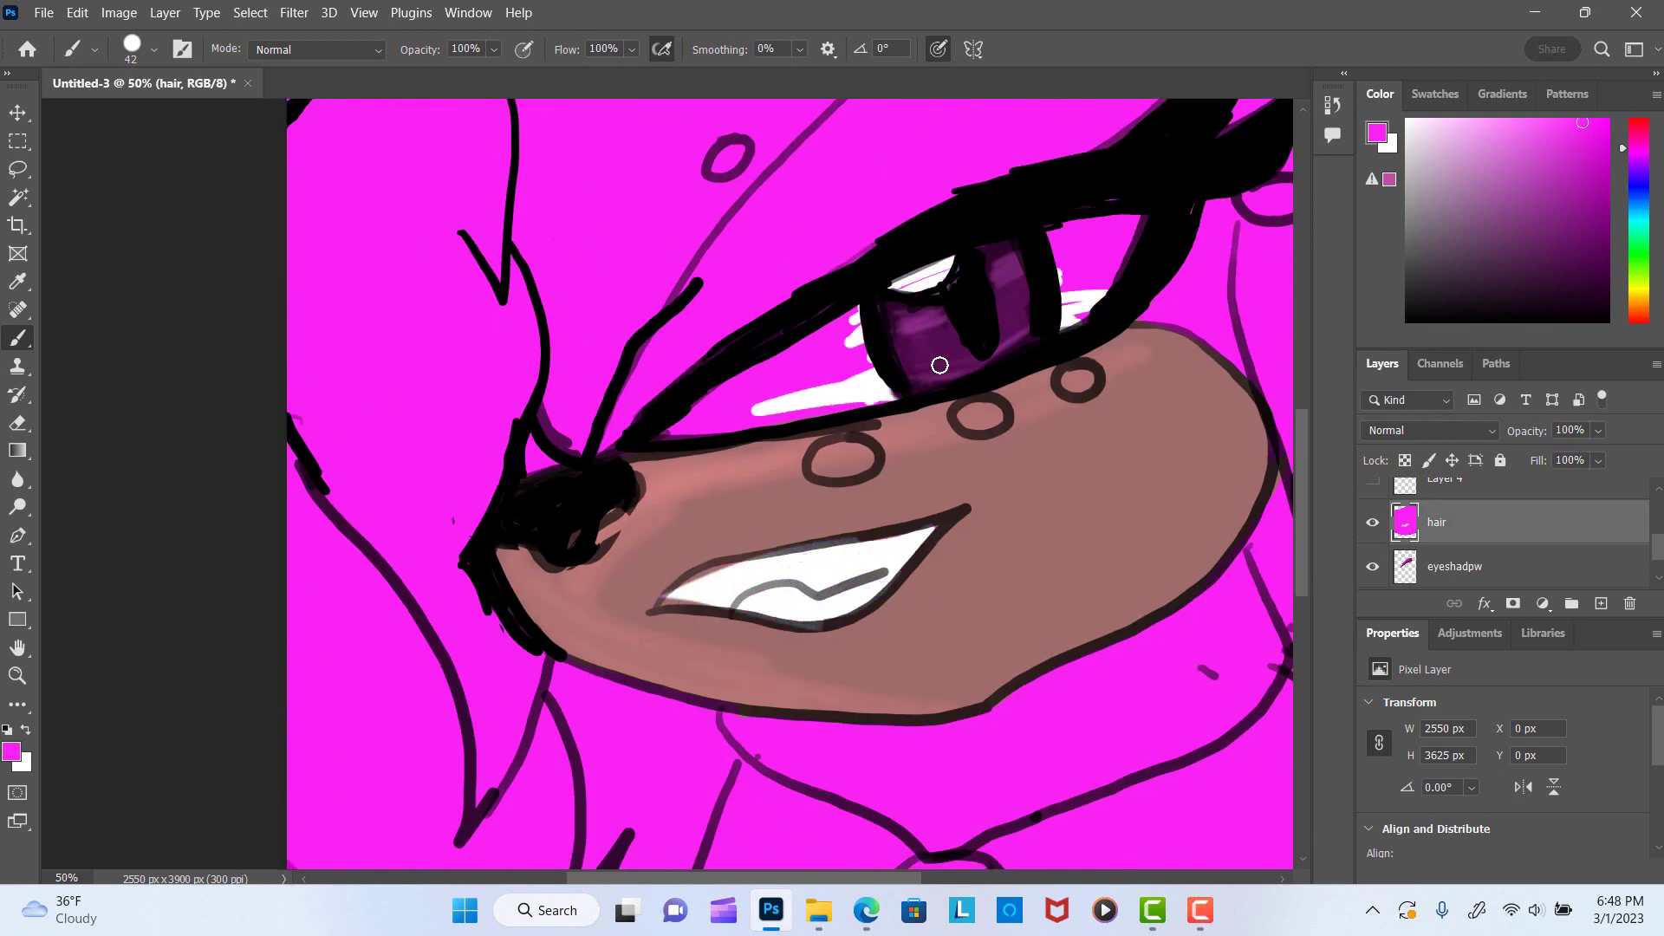
Erase the magenta from the upper eyelid with an enlarged eraser.
key(e)
right_click(761, 308)
drag(761, 308, 607, 442)
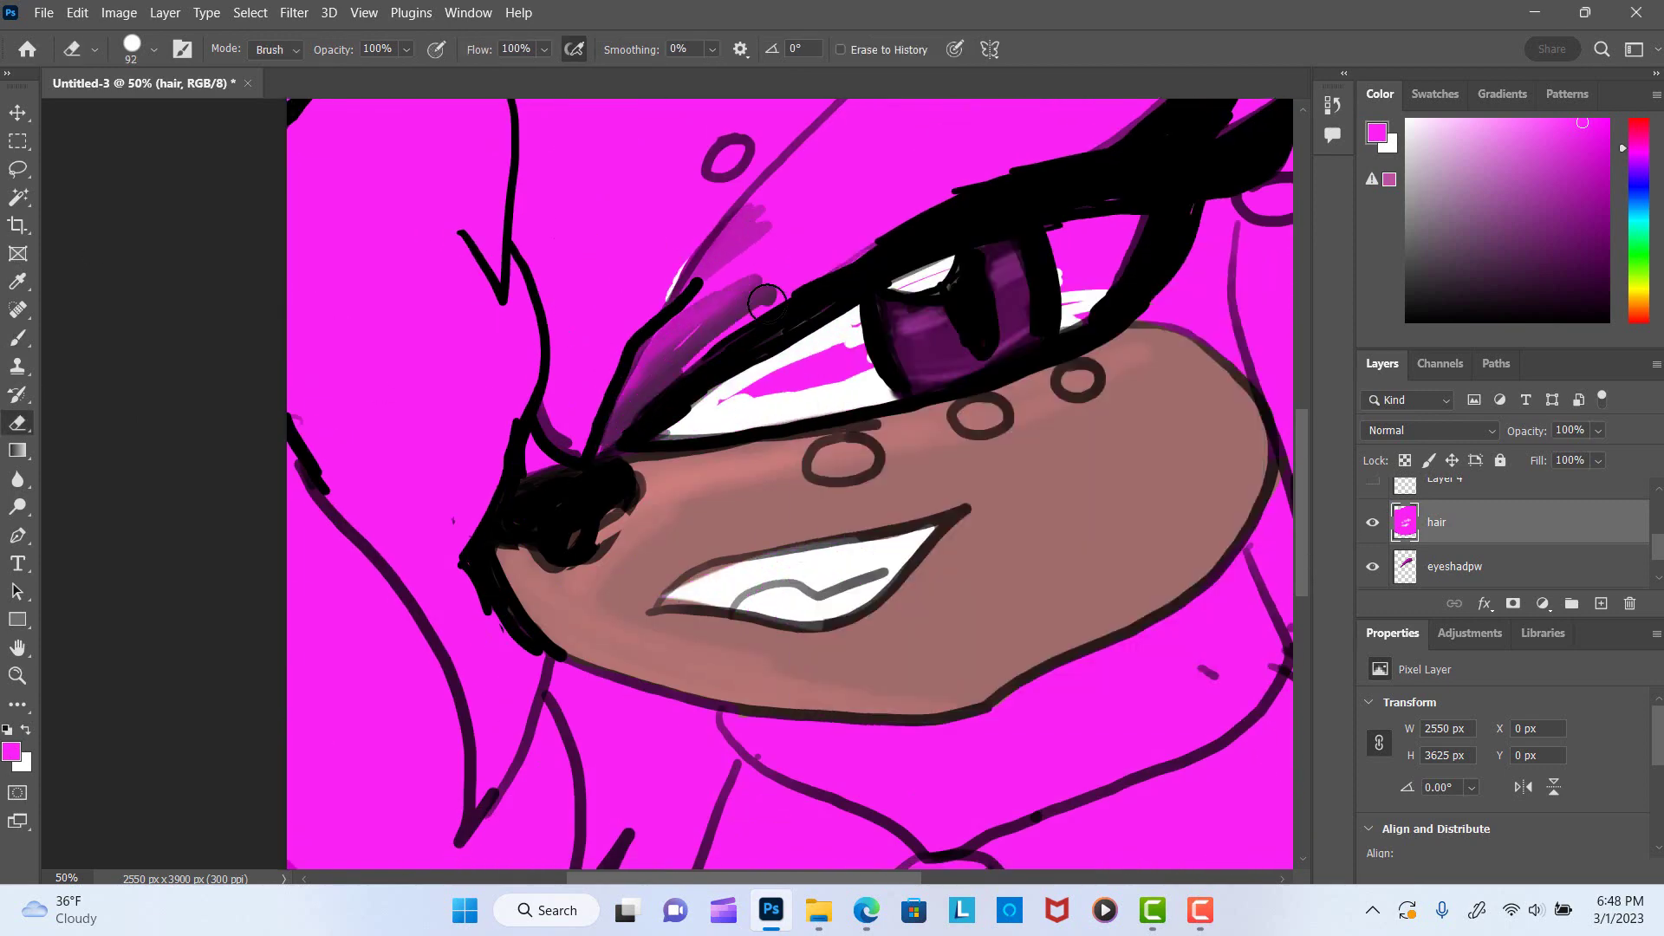
mouse_move(711, 286)
mouse_down()
mouse_move(893, 218)
mouse_move(832, 371)
mouse_up()
right_click(819, 242)
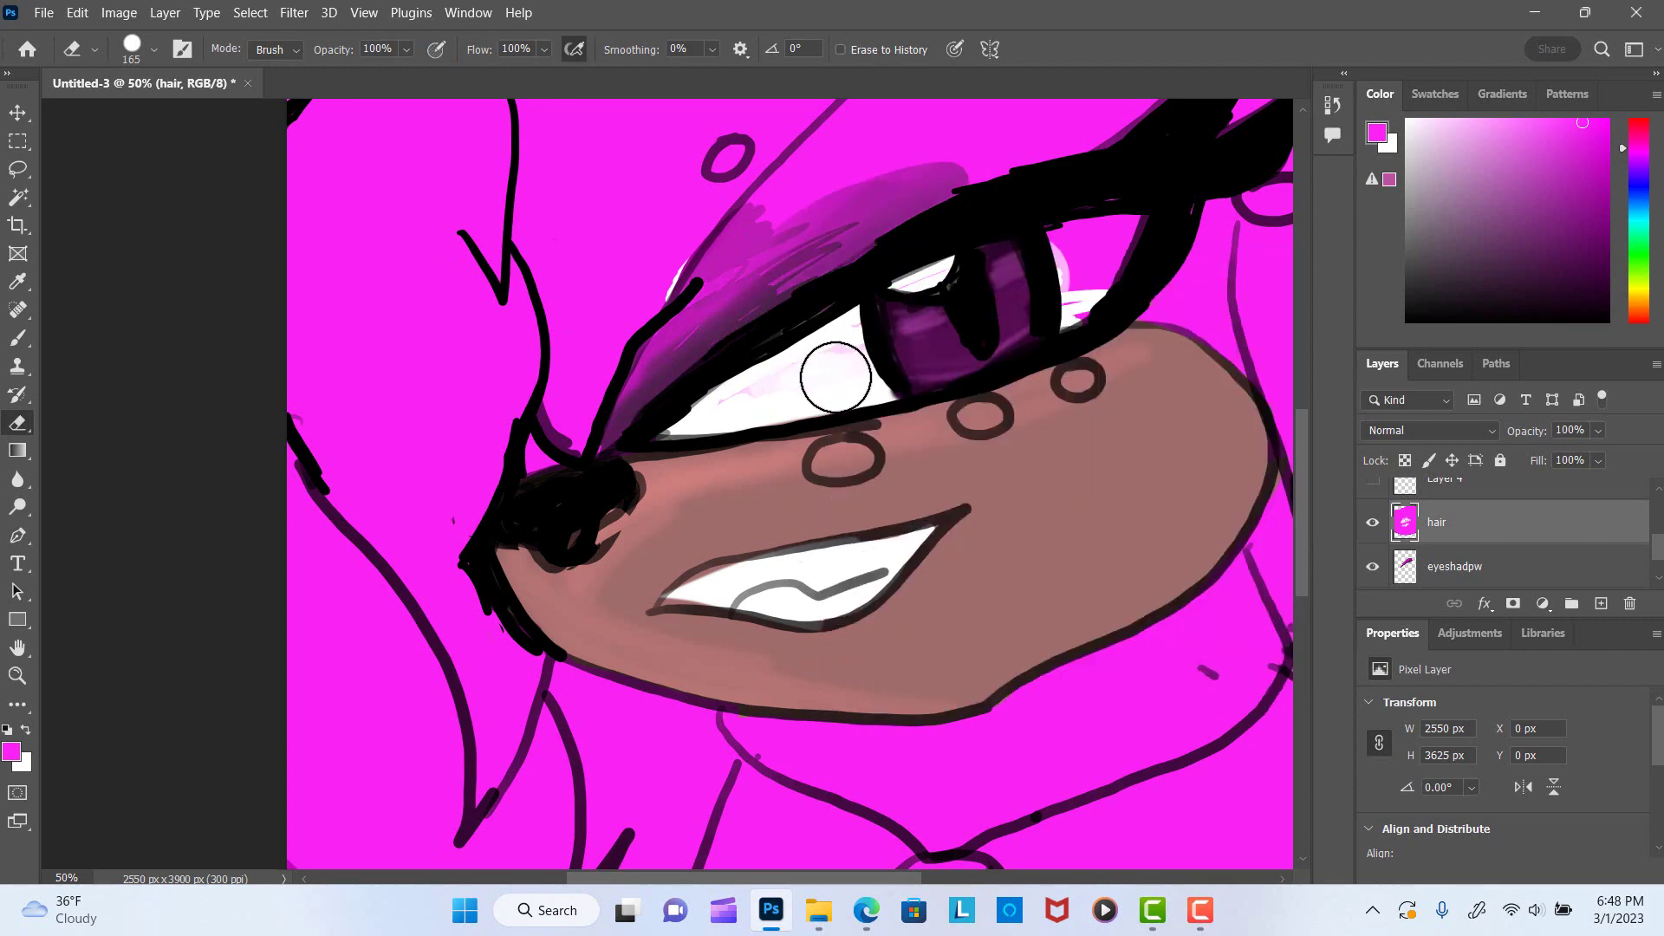
scroll(832, 371, up, 5)
drag(806, 468, 1084, 303)
mouse_move(732, 509)
mouse_down()
mouse_move(1049, 332)
mouse_move(944, 361)
mouse_up()
Lasso stray magenta near the eye and eyelid and clear it back to white.
key(l)
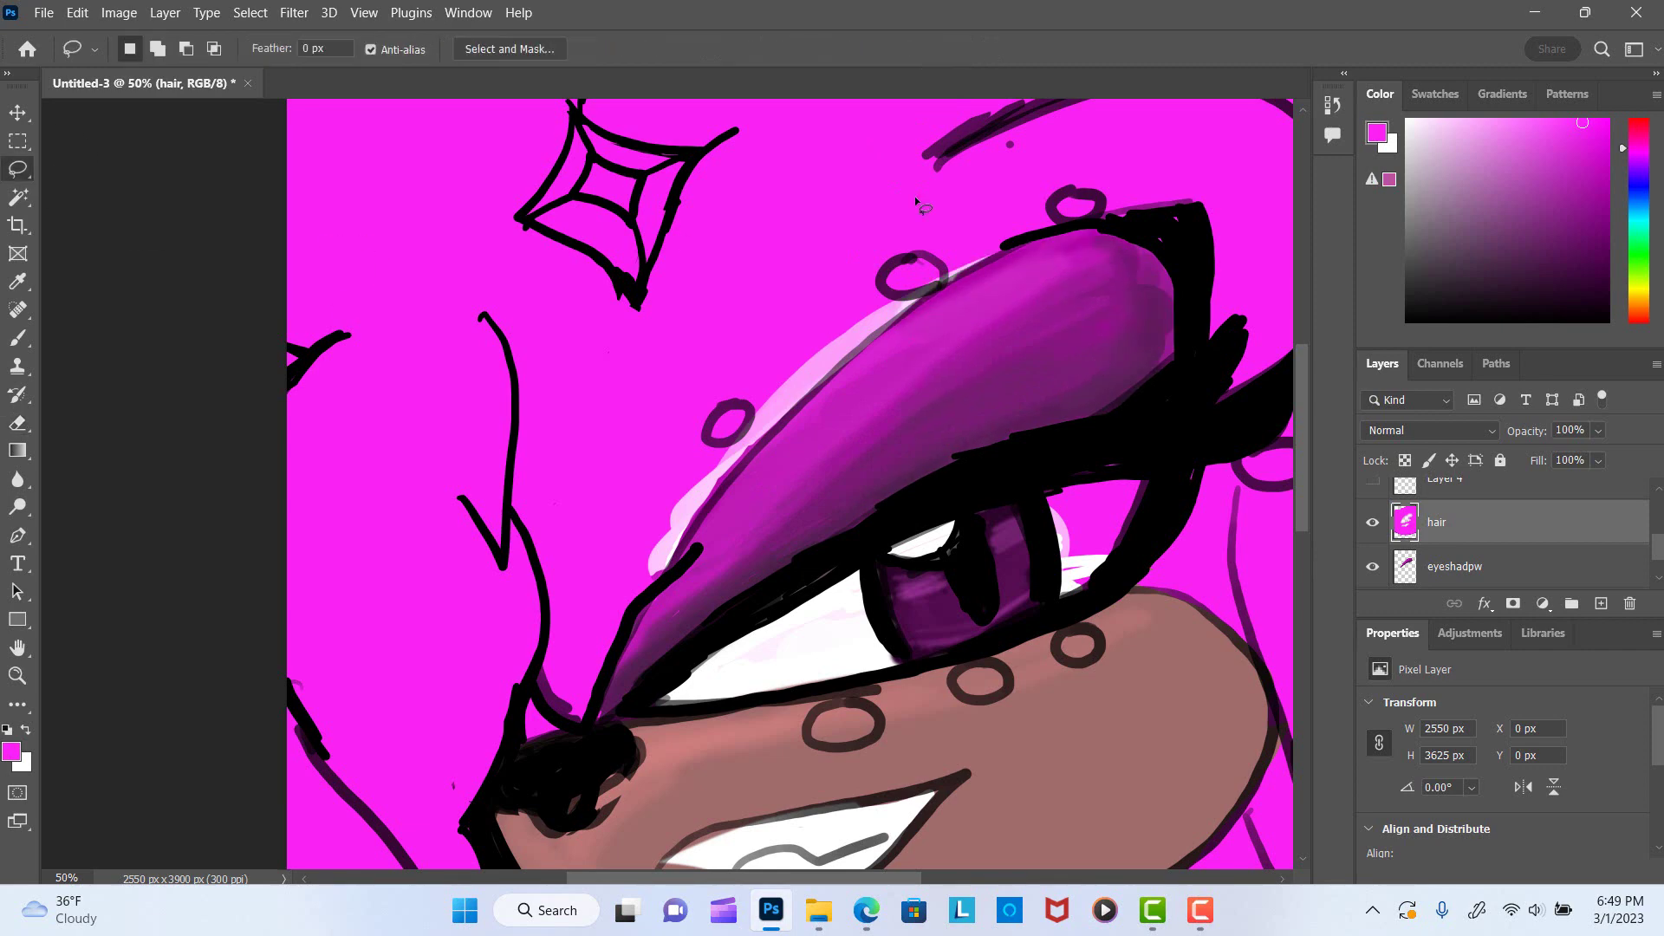
drag(693, 546, 954, 520)
click(748, 458)
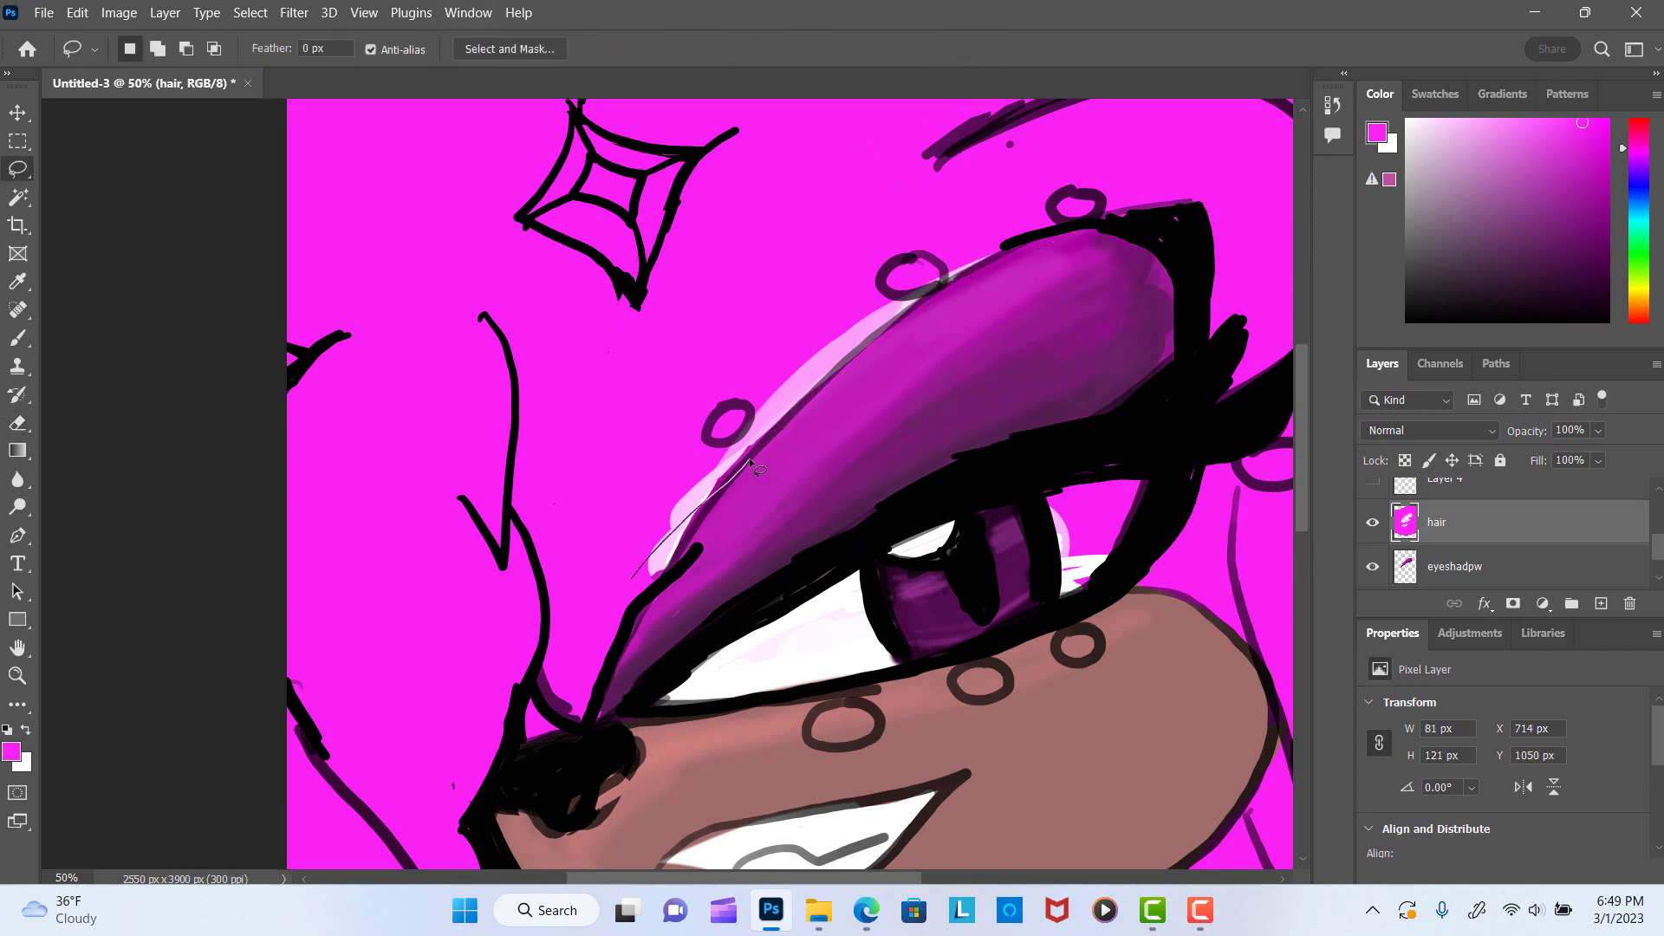
drag(749, 458, 825, 330)
key(Delete)
key(ctrl+d)
drag(631, 642, 607, 719)
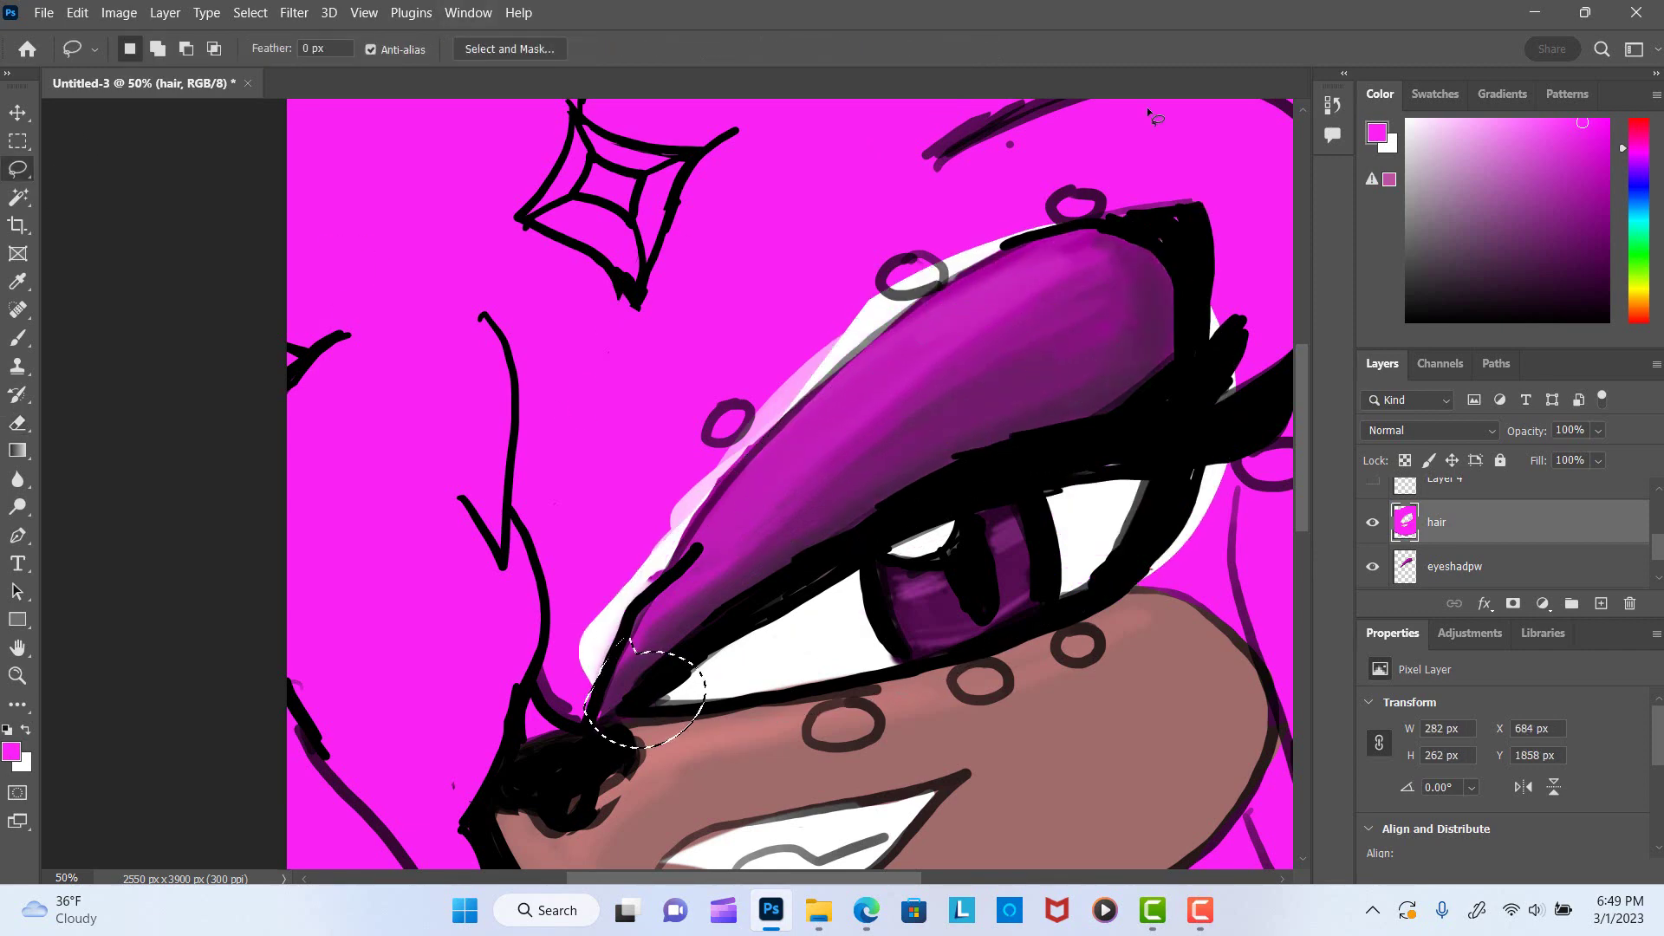
mouse_move(1127, 208)
mouse_down()
mouse_move(1092, 286)
mouse_move(1127, 338)
mouse_up()
Delete the magenta spilling outside the lower hair outline.
scroll(1187, 681, down, 1)
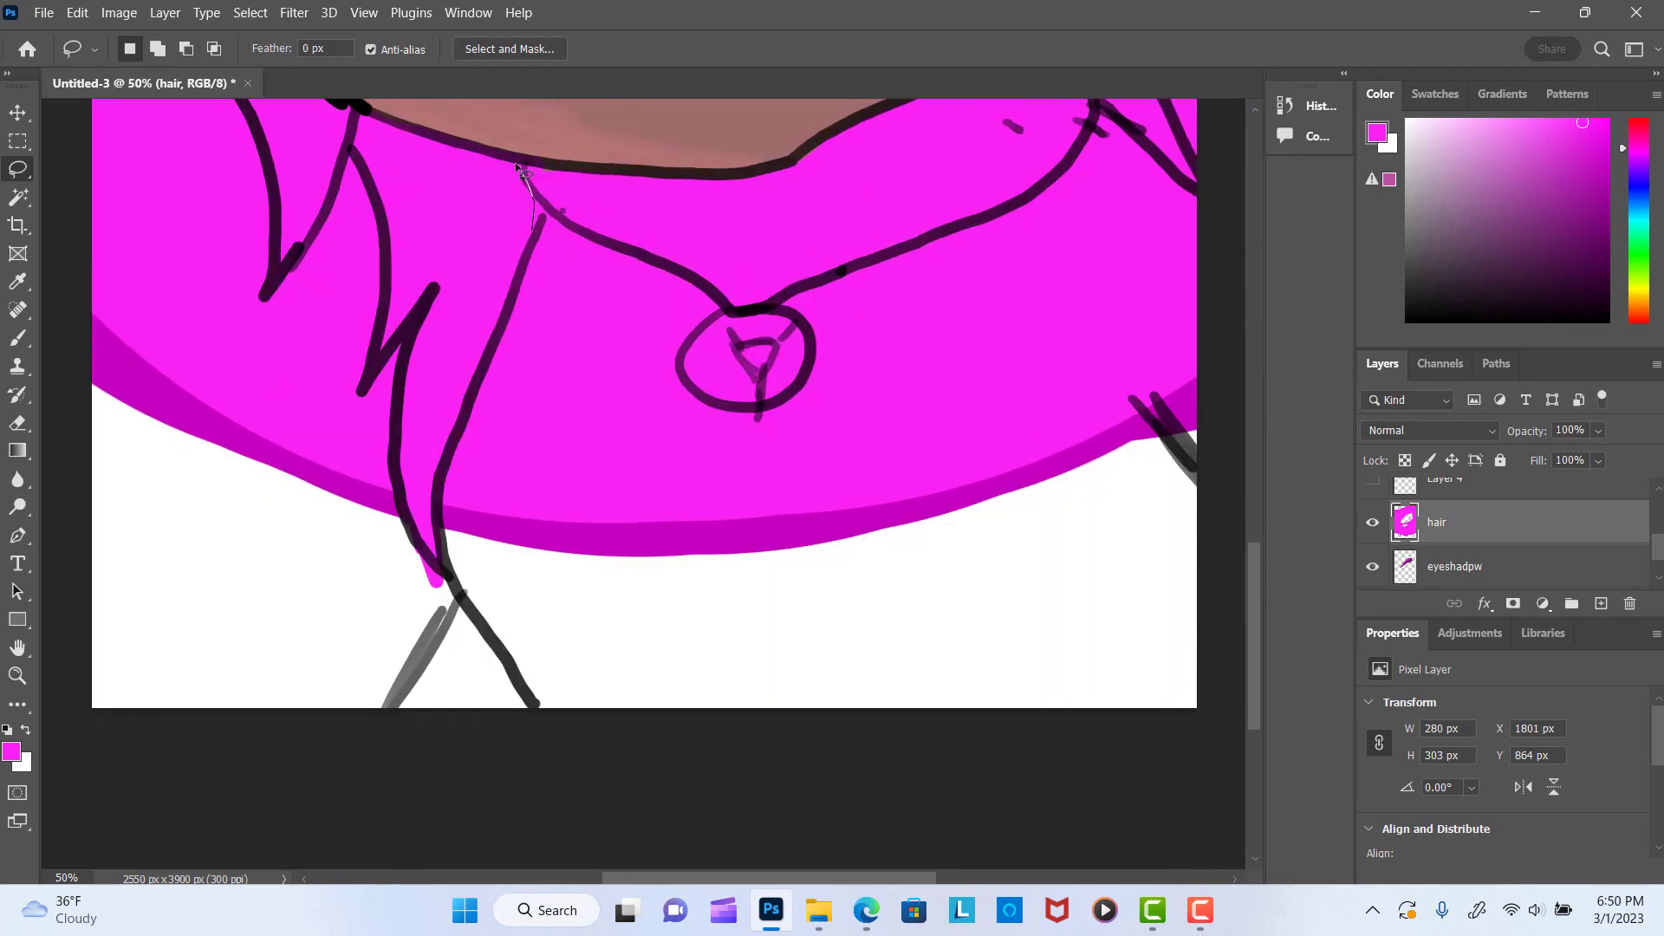
drag(524, 174, 518, 166)
scroll(1059, 328, up, 3)
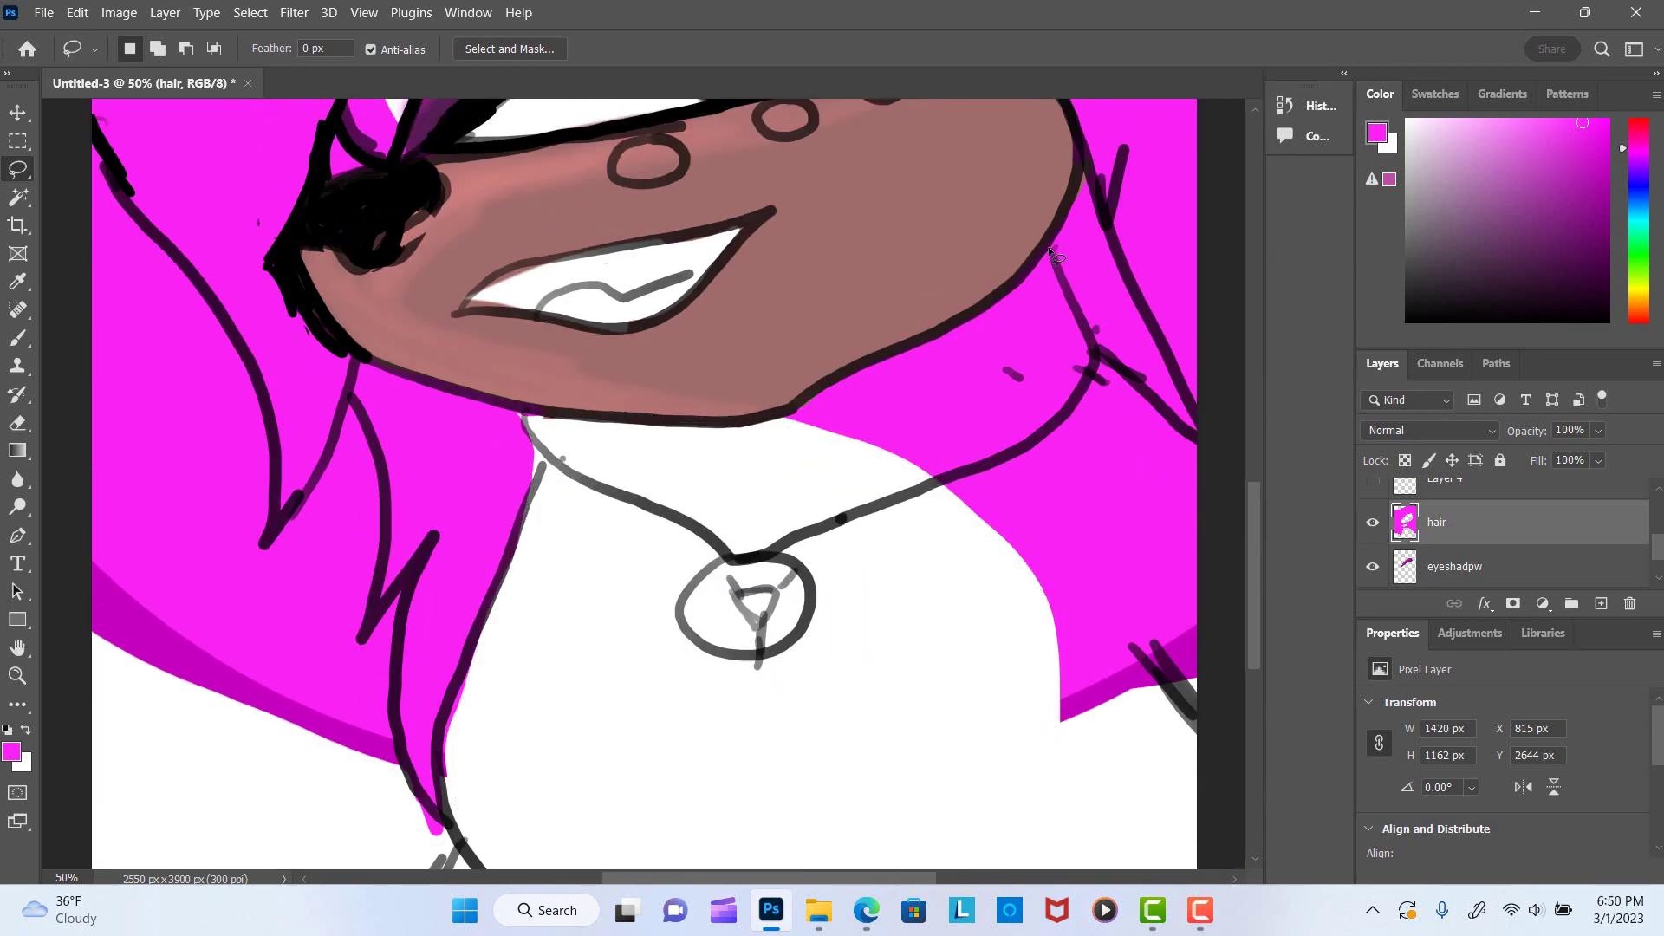
drag(1051, 251, 1050, 253)
key(Delete)
key(b)
key(ctrl+d)
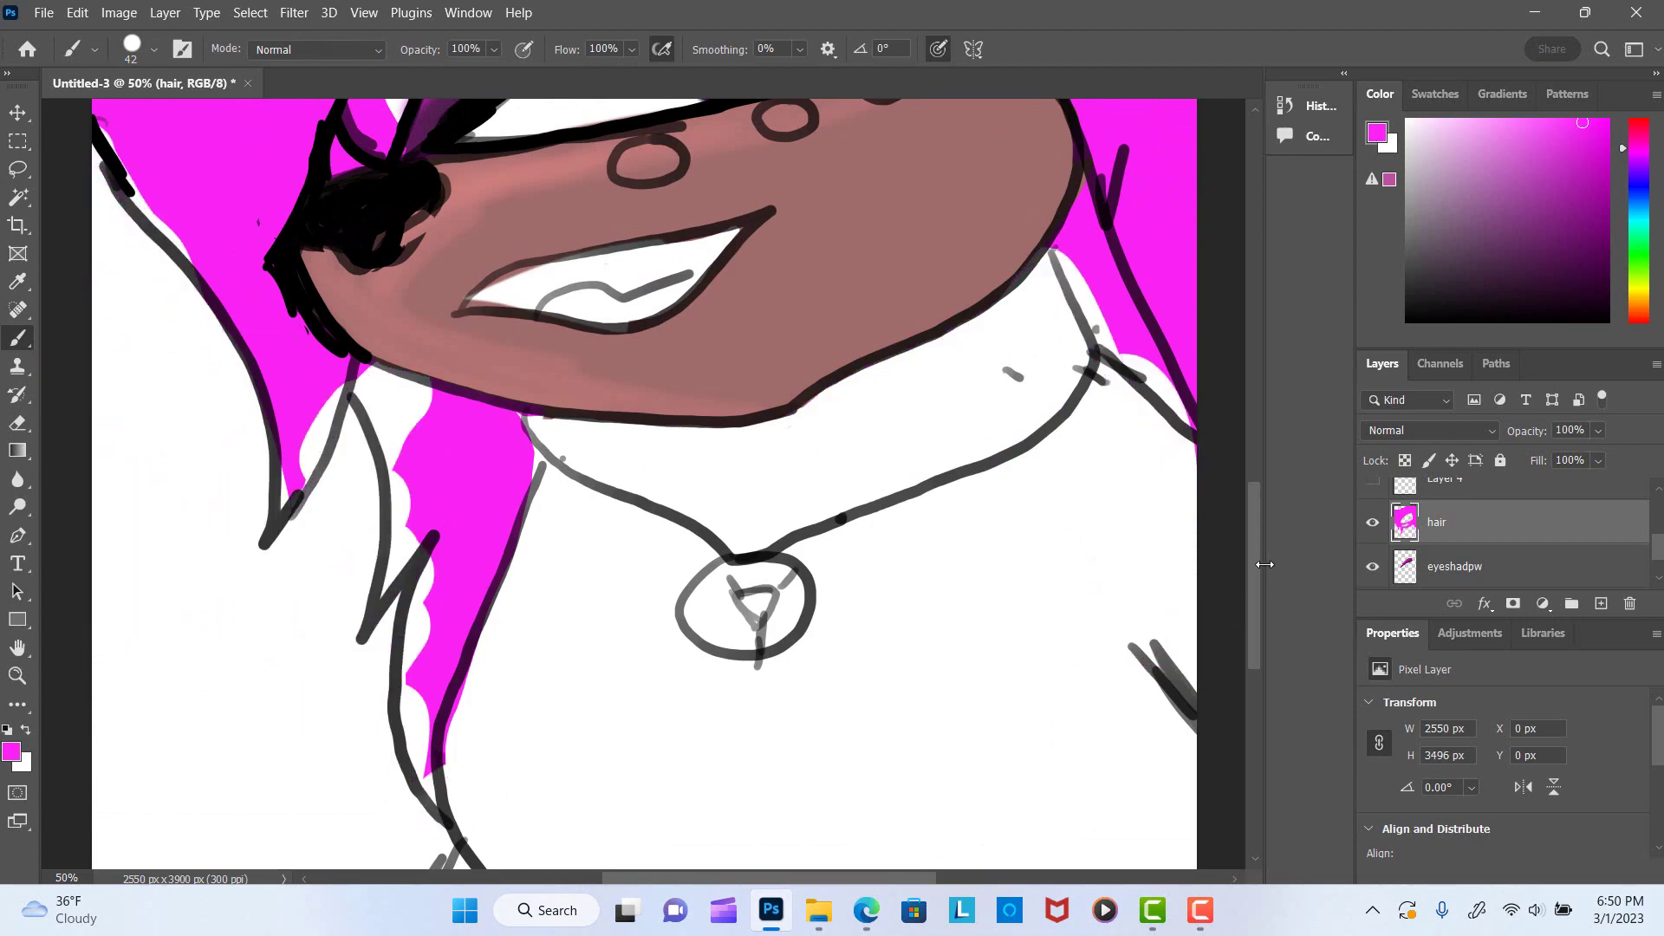
Remove the stray magenta dab around the earring.
scroll(910, 354, up, 8)
right_click(329, 198)
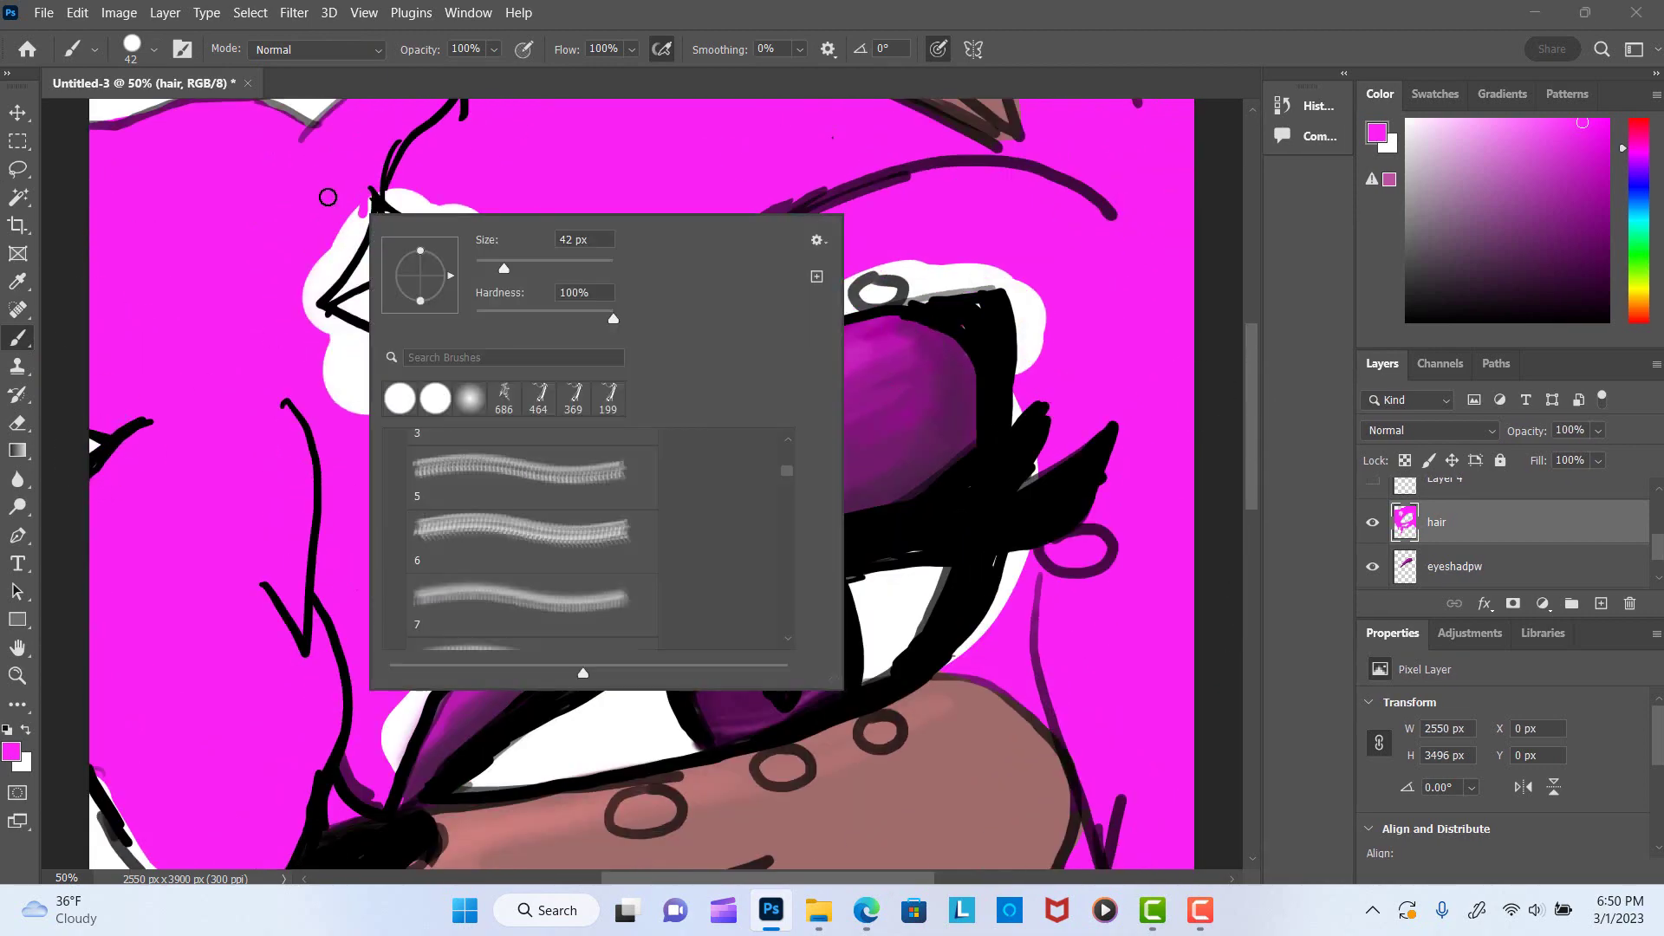
click(385, 186)
scroll(581, 194, down, 2)
drag(347, 208, 309, 117)
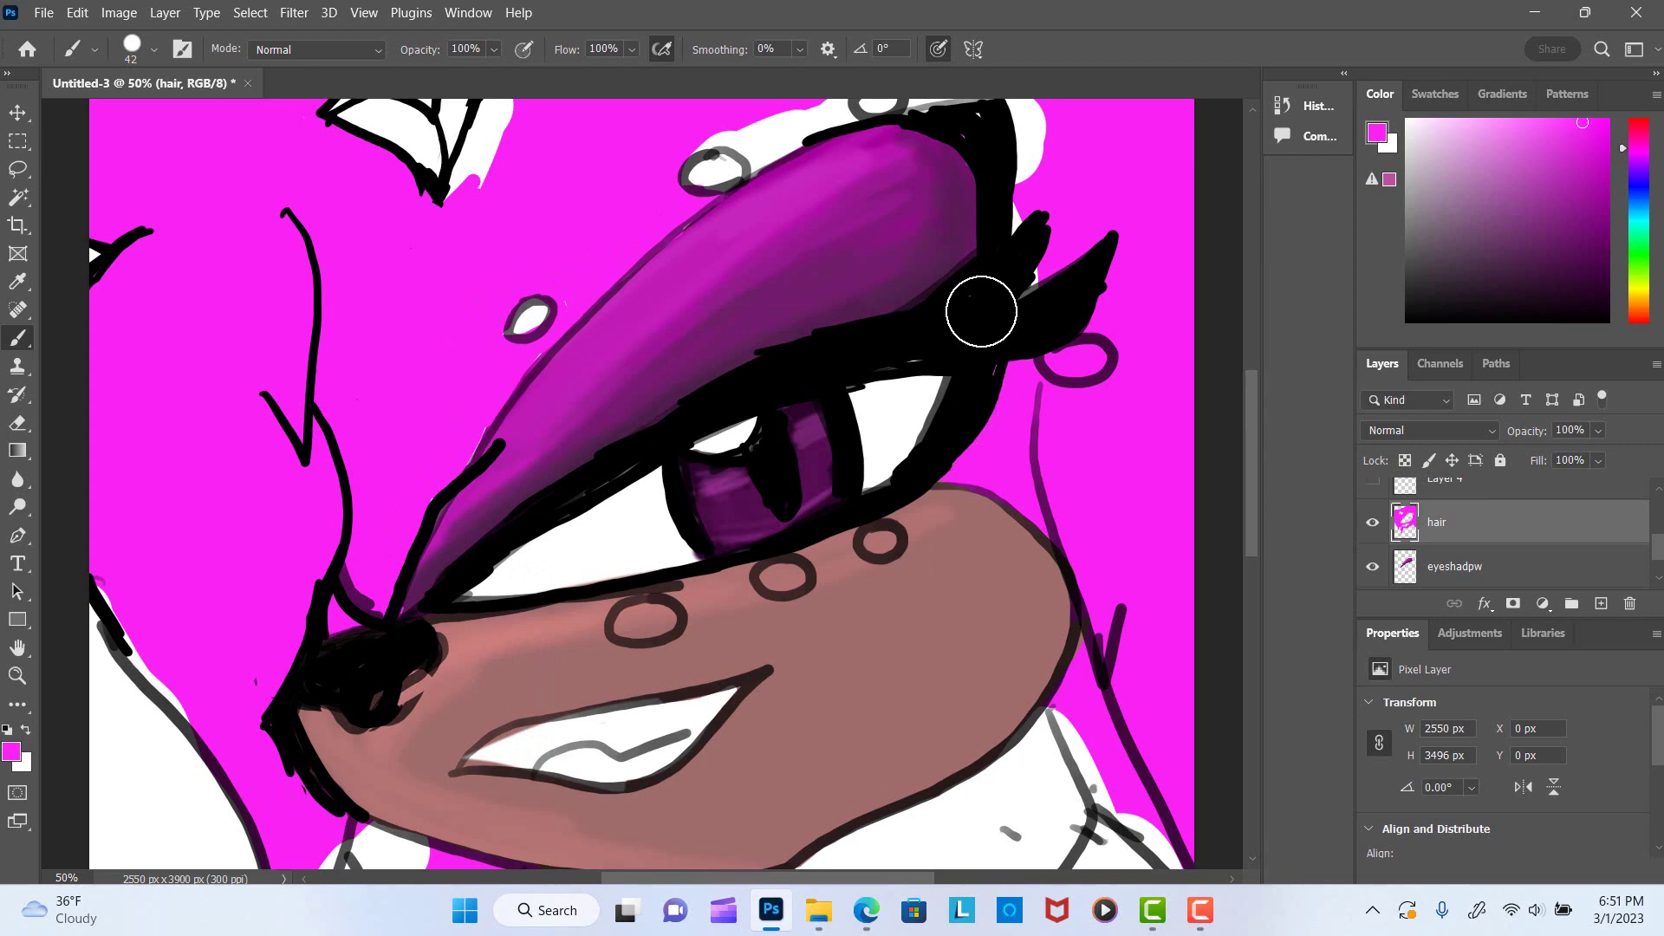
key(ctrl+z)
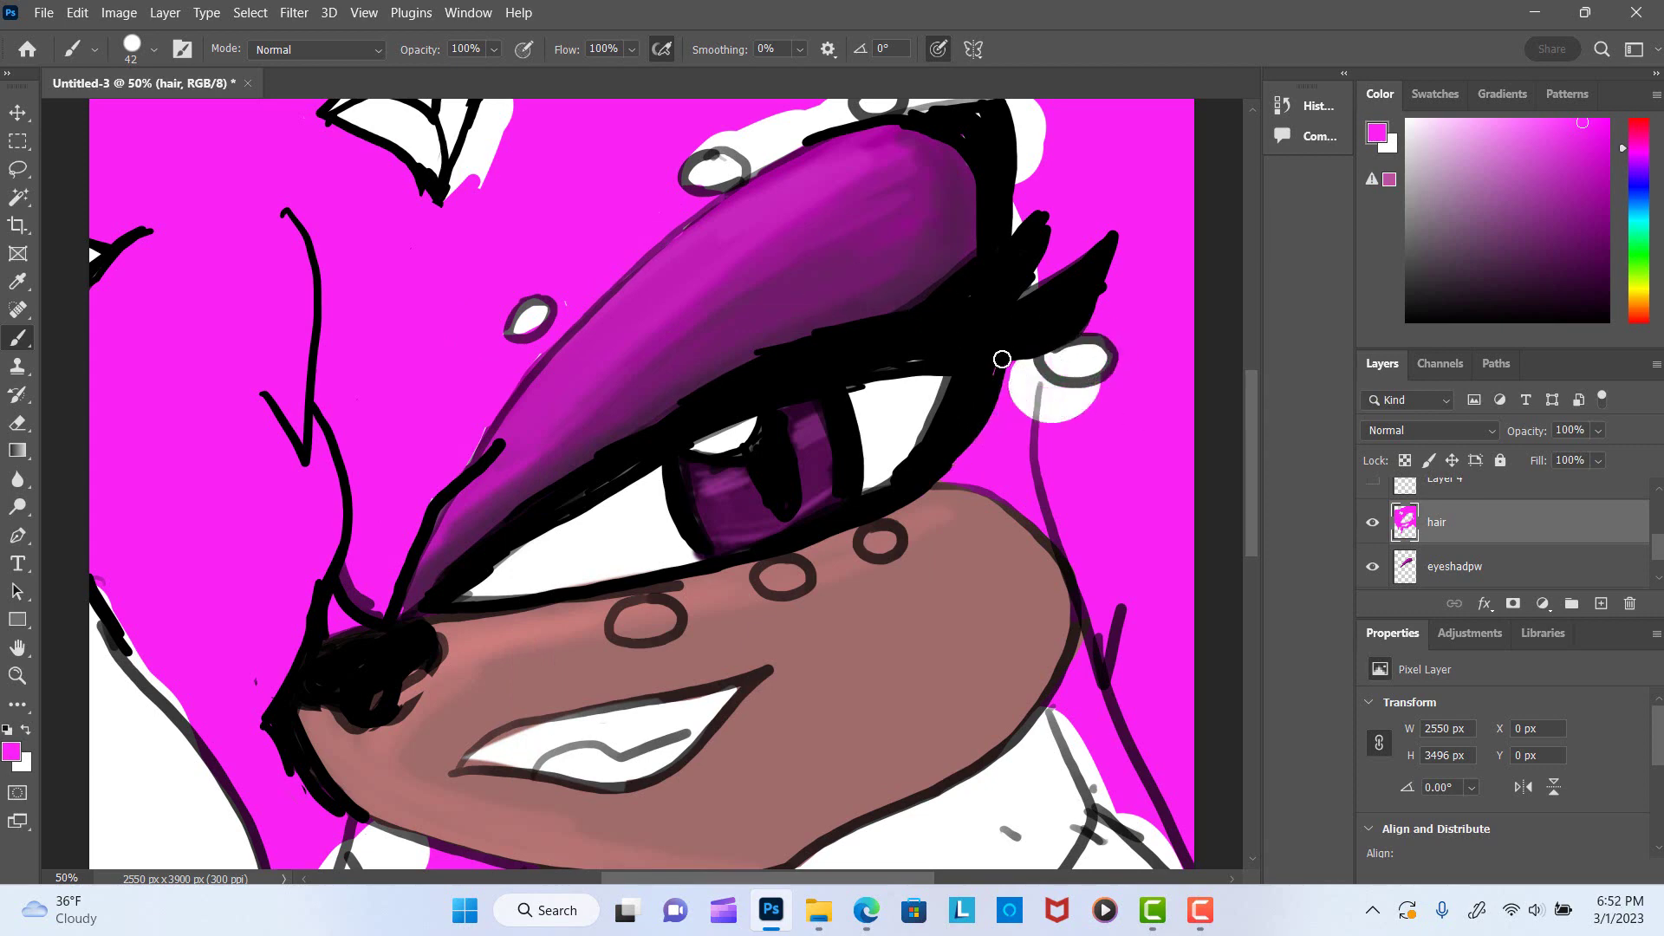
Paint magenta over the white gaps in the hair left of the shirt.
scroll(1002, 359, up, 3)
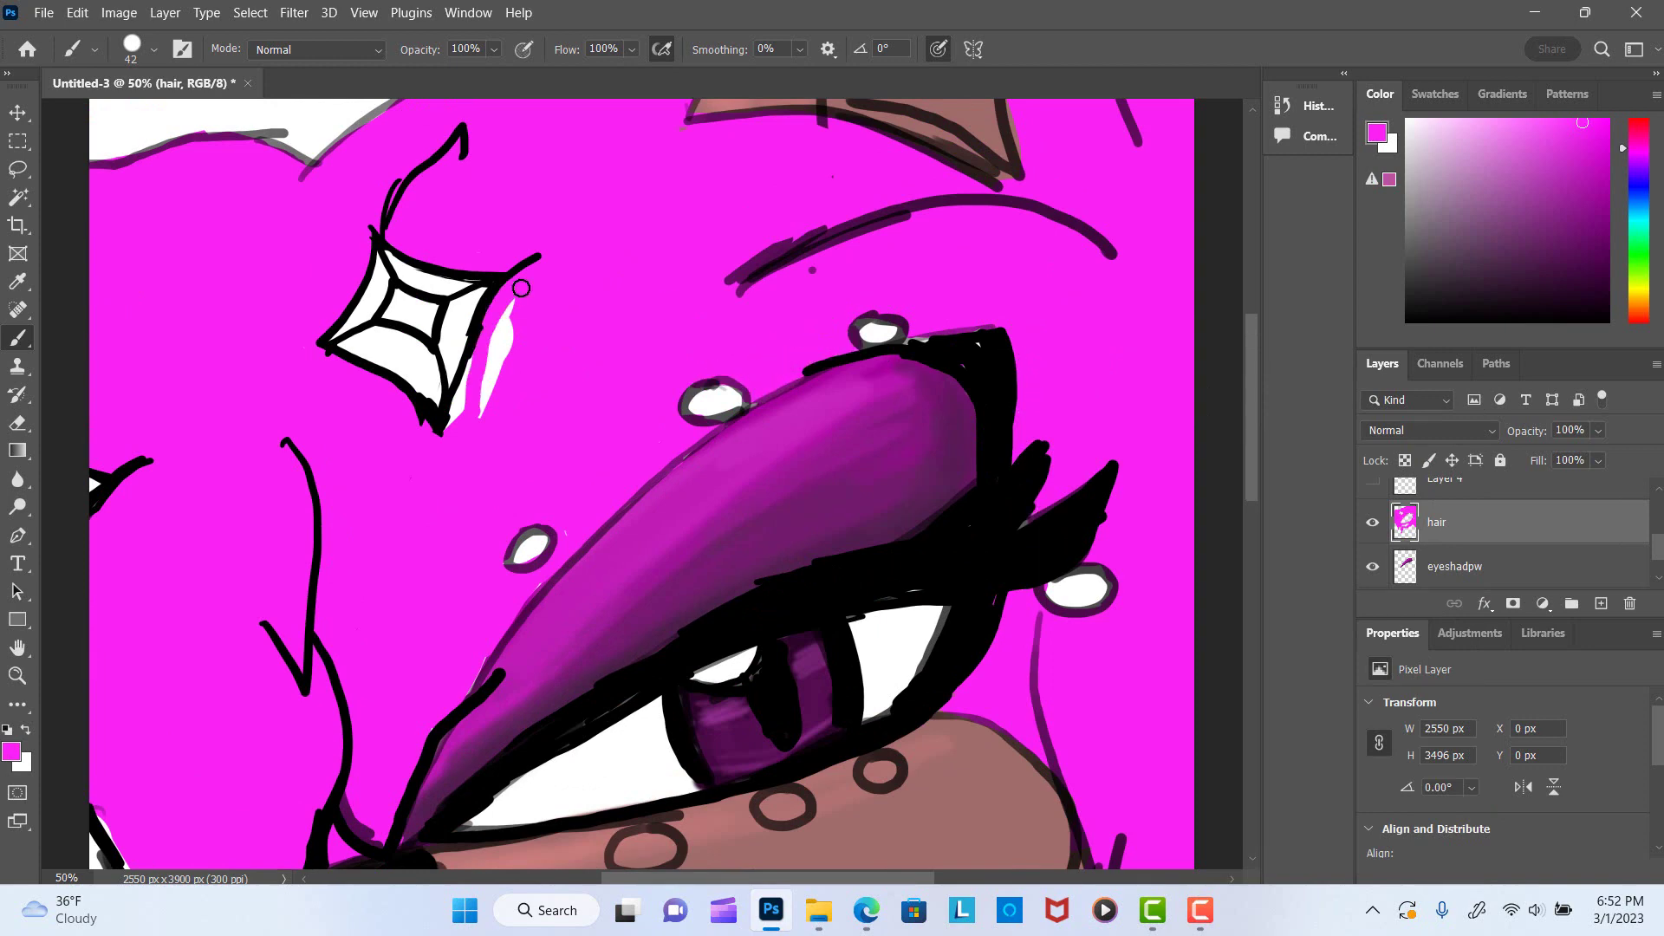
scroll(1222, 450, down, 6)
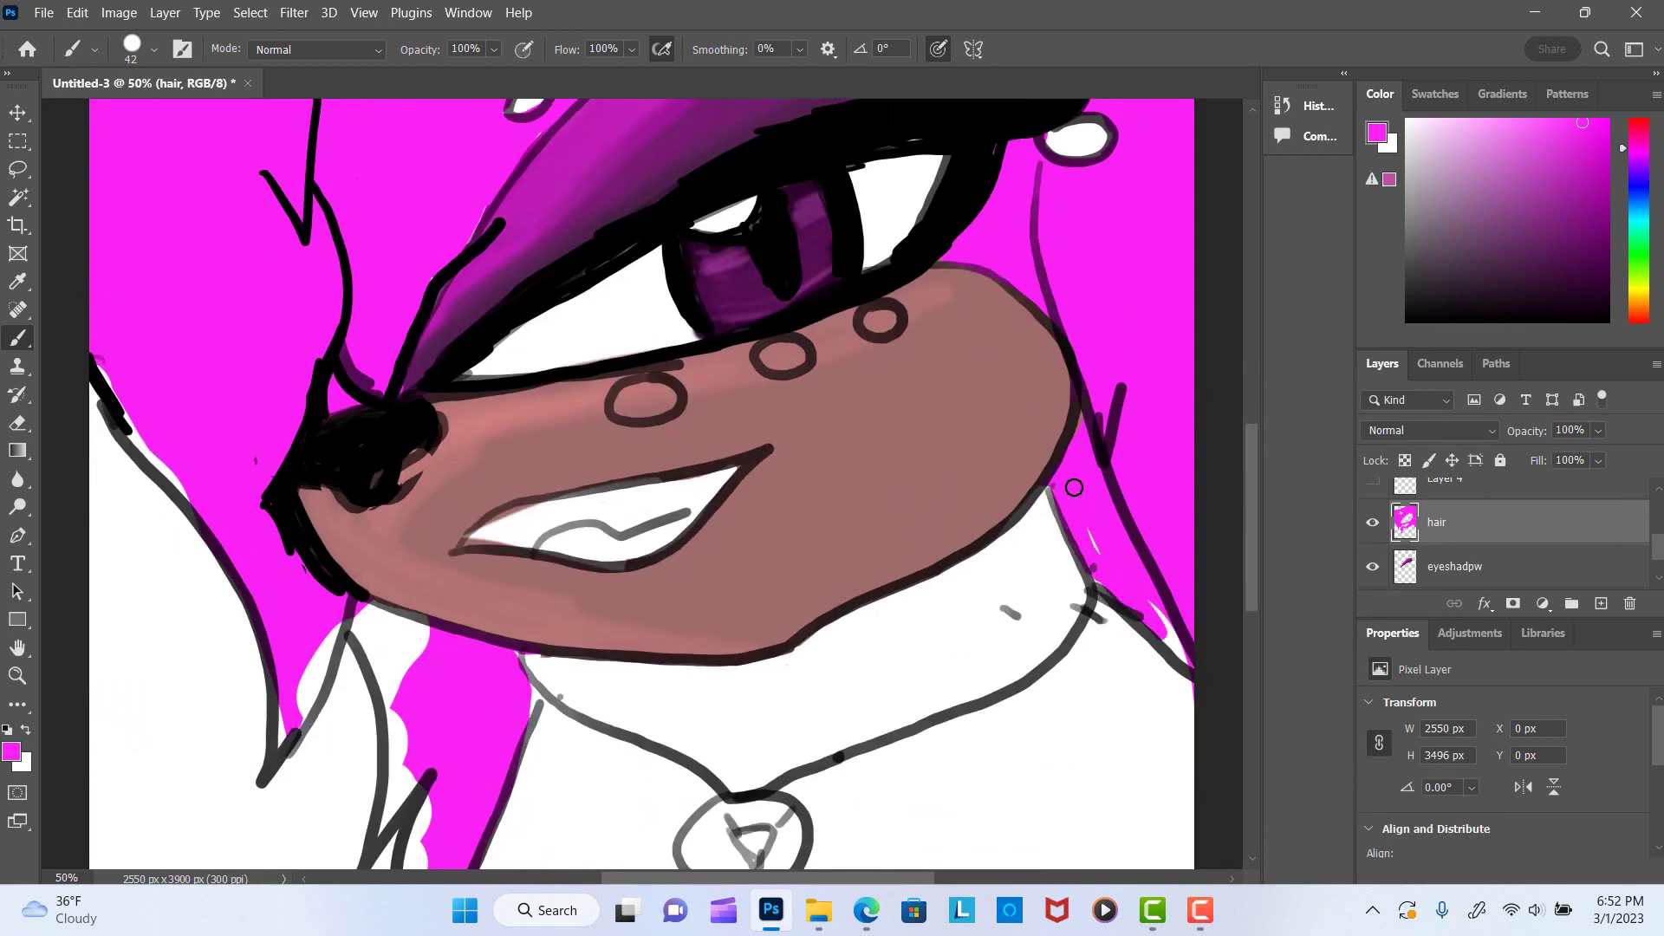
mouse_move(265, 759)
mouse_down()
mouse_move(373, 607)
mouse_move(407, 698)
mouse_up()
scroll(1029, 583, down, 3)
mouse_move(429, 798)
mouse_down()
mouse_move(383, 487)
mouse_move(505, 428)
mouse_up()
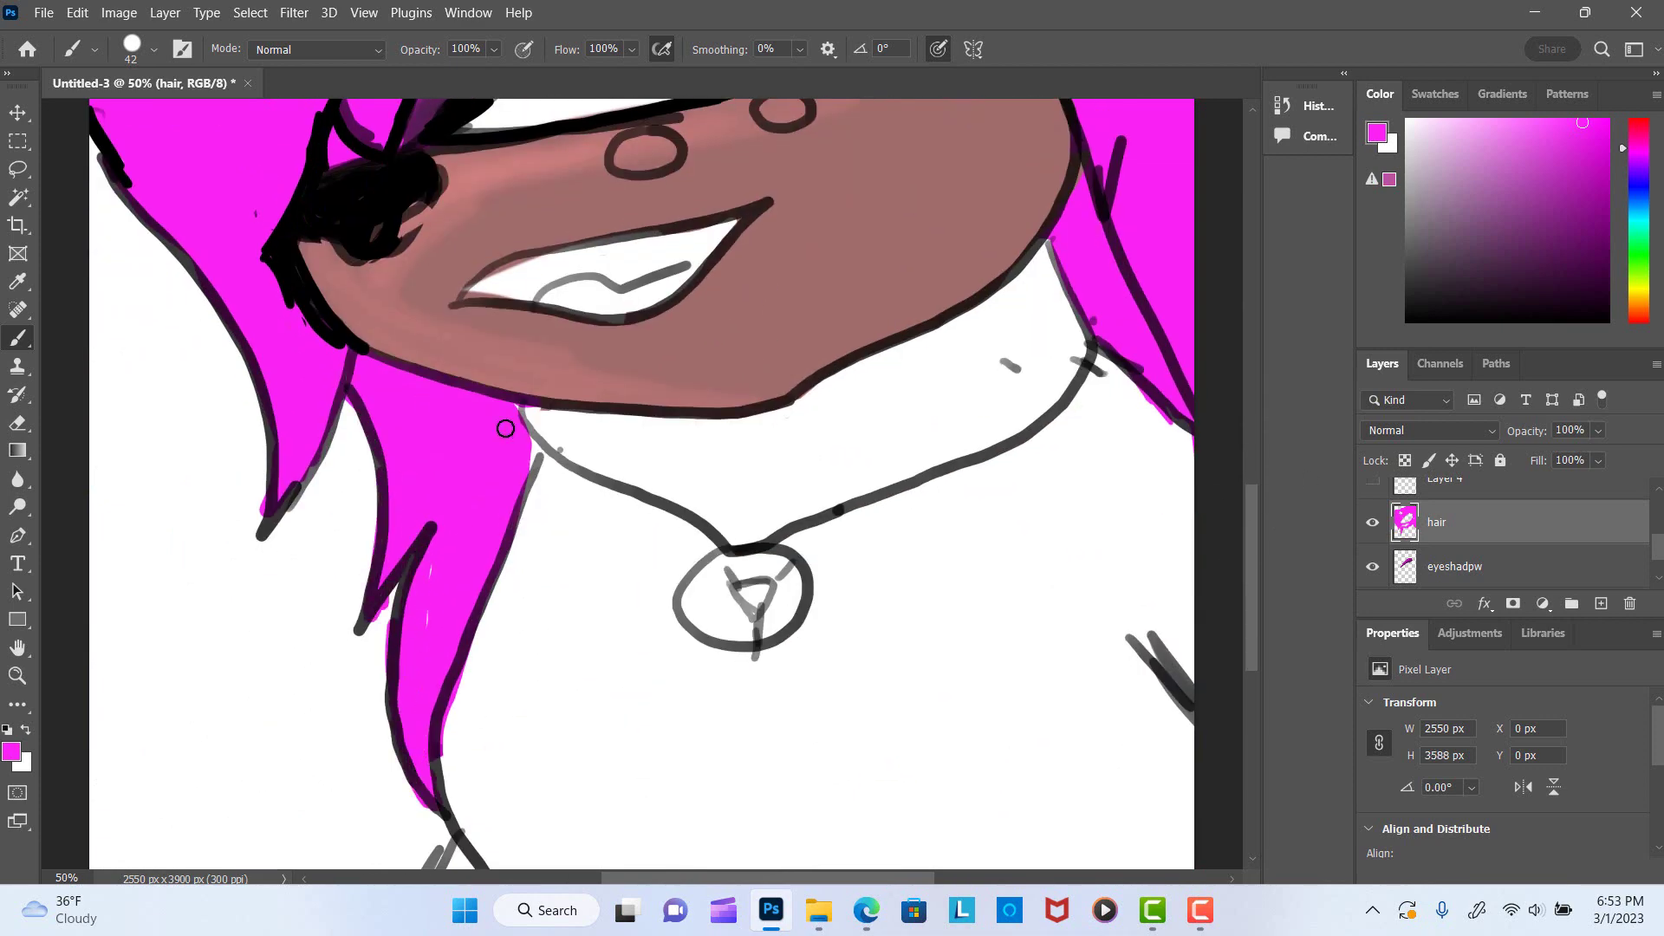
Paint the neck olive on a new layer placed below the hair.
click(1601, 604)
click(1638, 287)
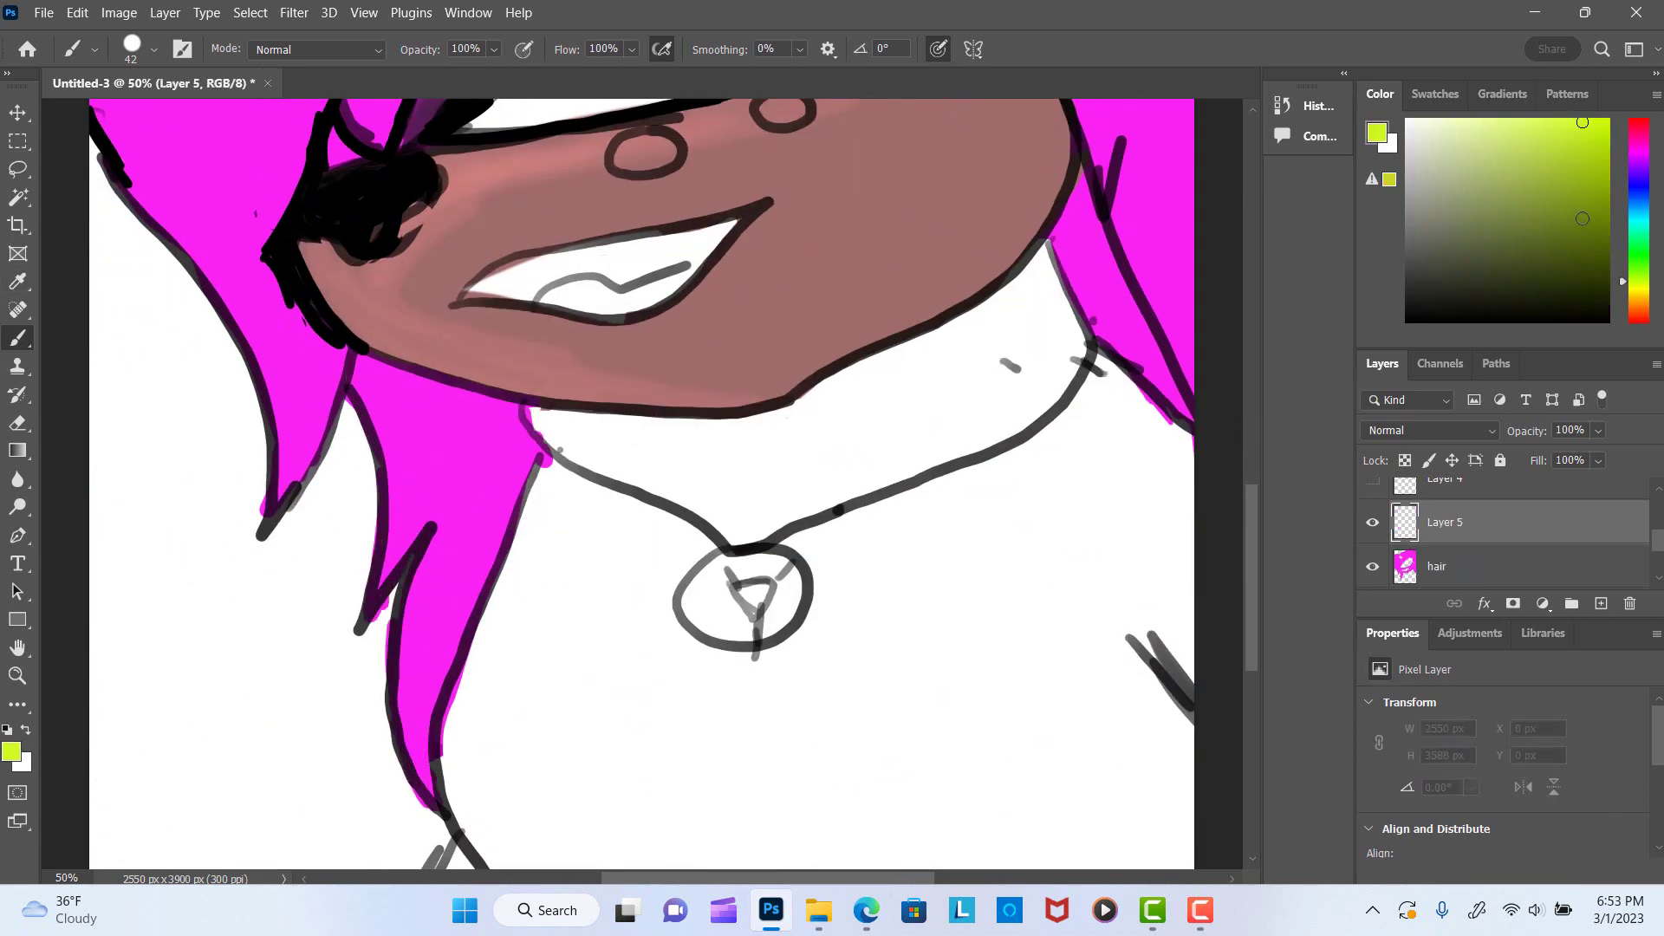
click(1608, 194)
mouse_move(988, 328)
mouse_down()
mouse_move(789, 403)
mouse_move(534, 412)
mouse_move(902, 451)
mouse_up()
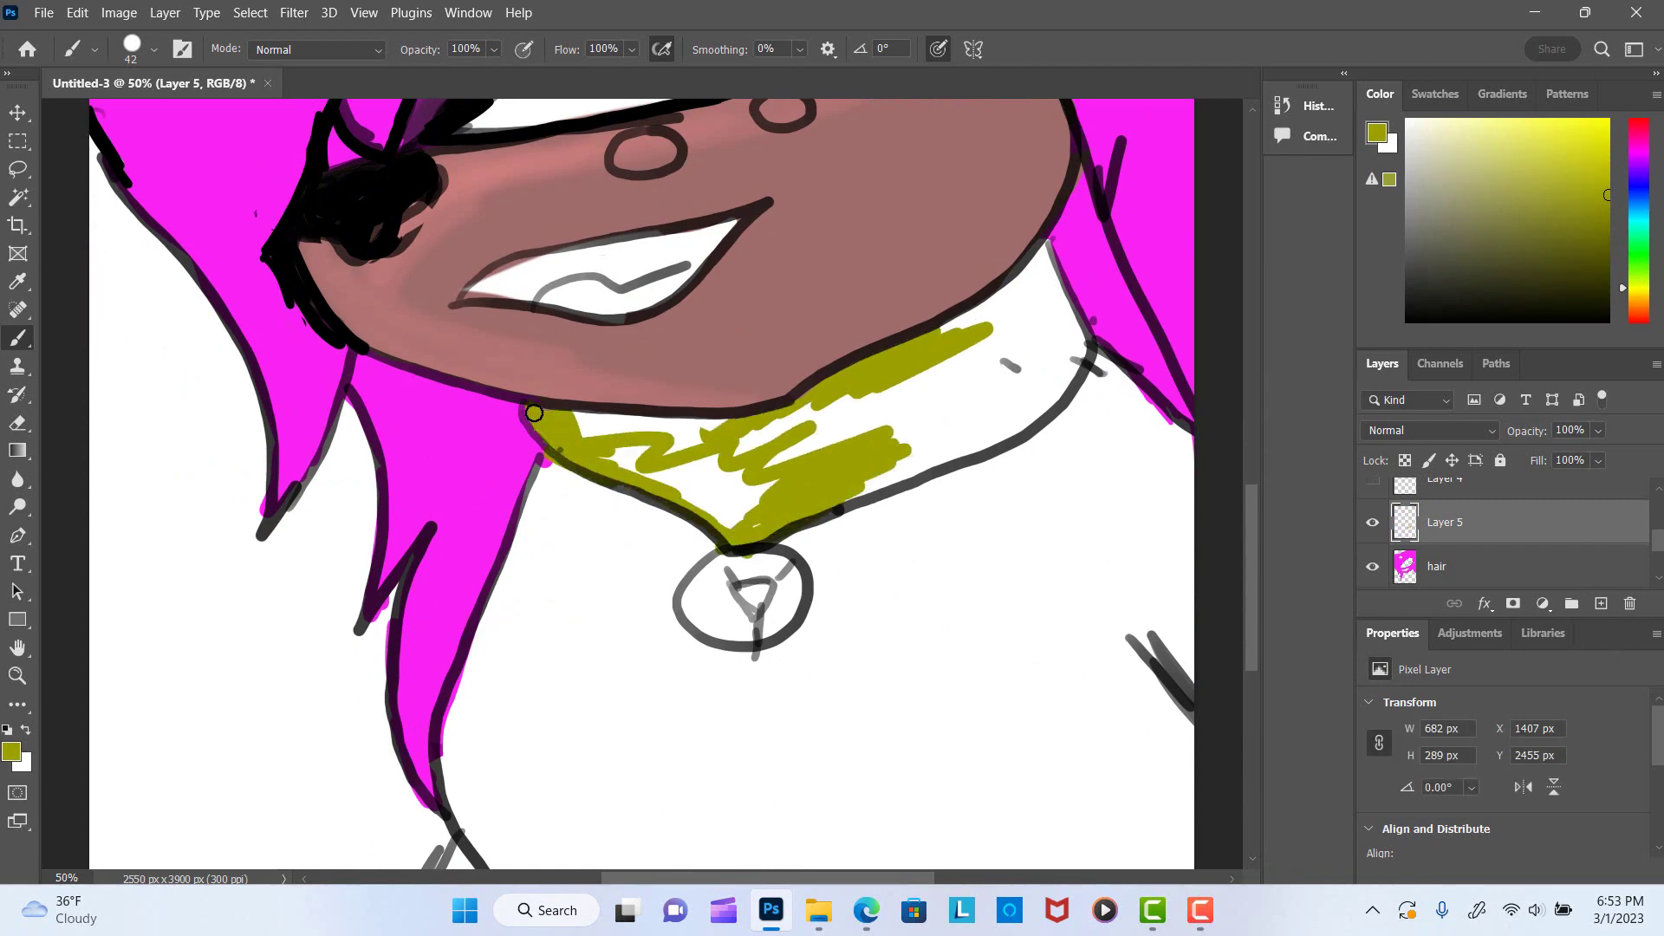
drag(581, 433, 789, 425)
drag(607, 495, 858, 416)
mouse_move(1045, 242)
mouse_down()
mouse_move(1101, 364)
mouse_move(997, 364)
mouse_up()
key(ctrl+bracketleft)
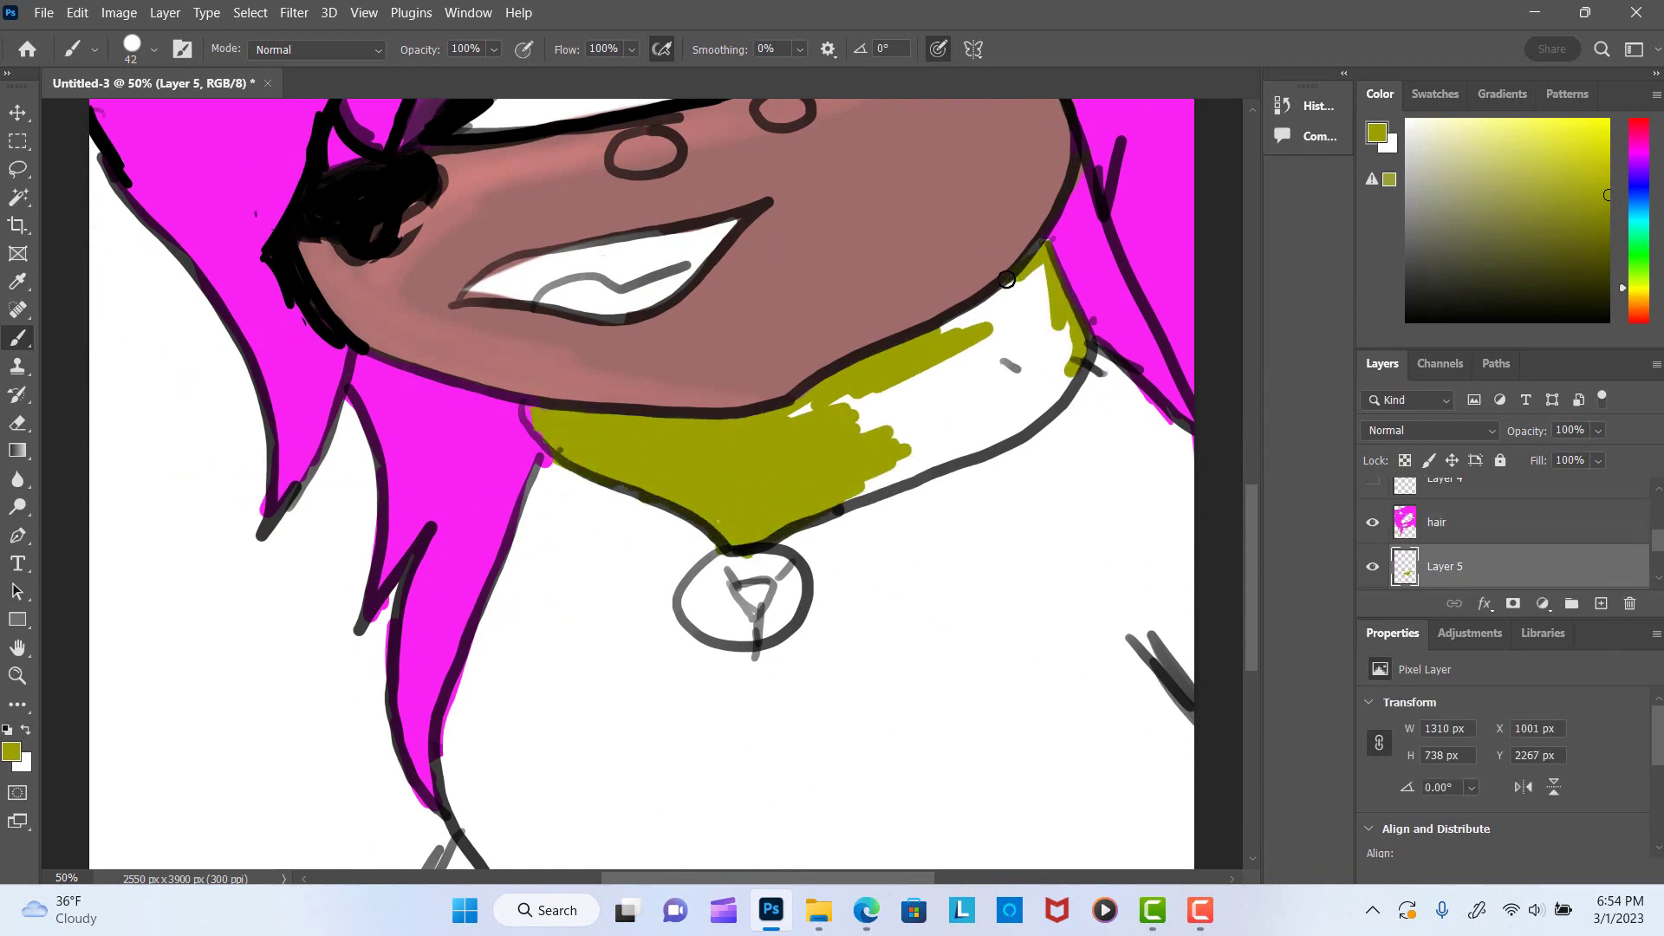
mouse_move(953, 269)
mouse_down()
mouse_move(1067, 433)
mouse_move(840, 503)
mouse_up()
drag(832, 365, 713, 445)
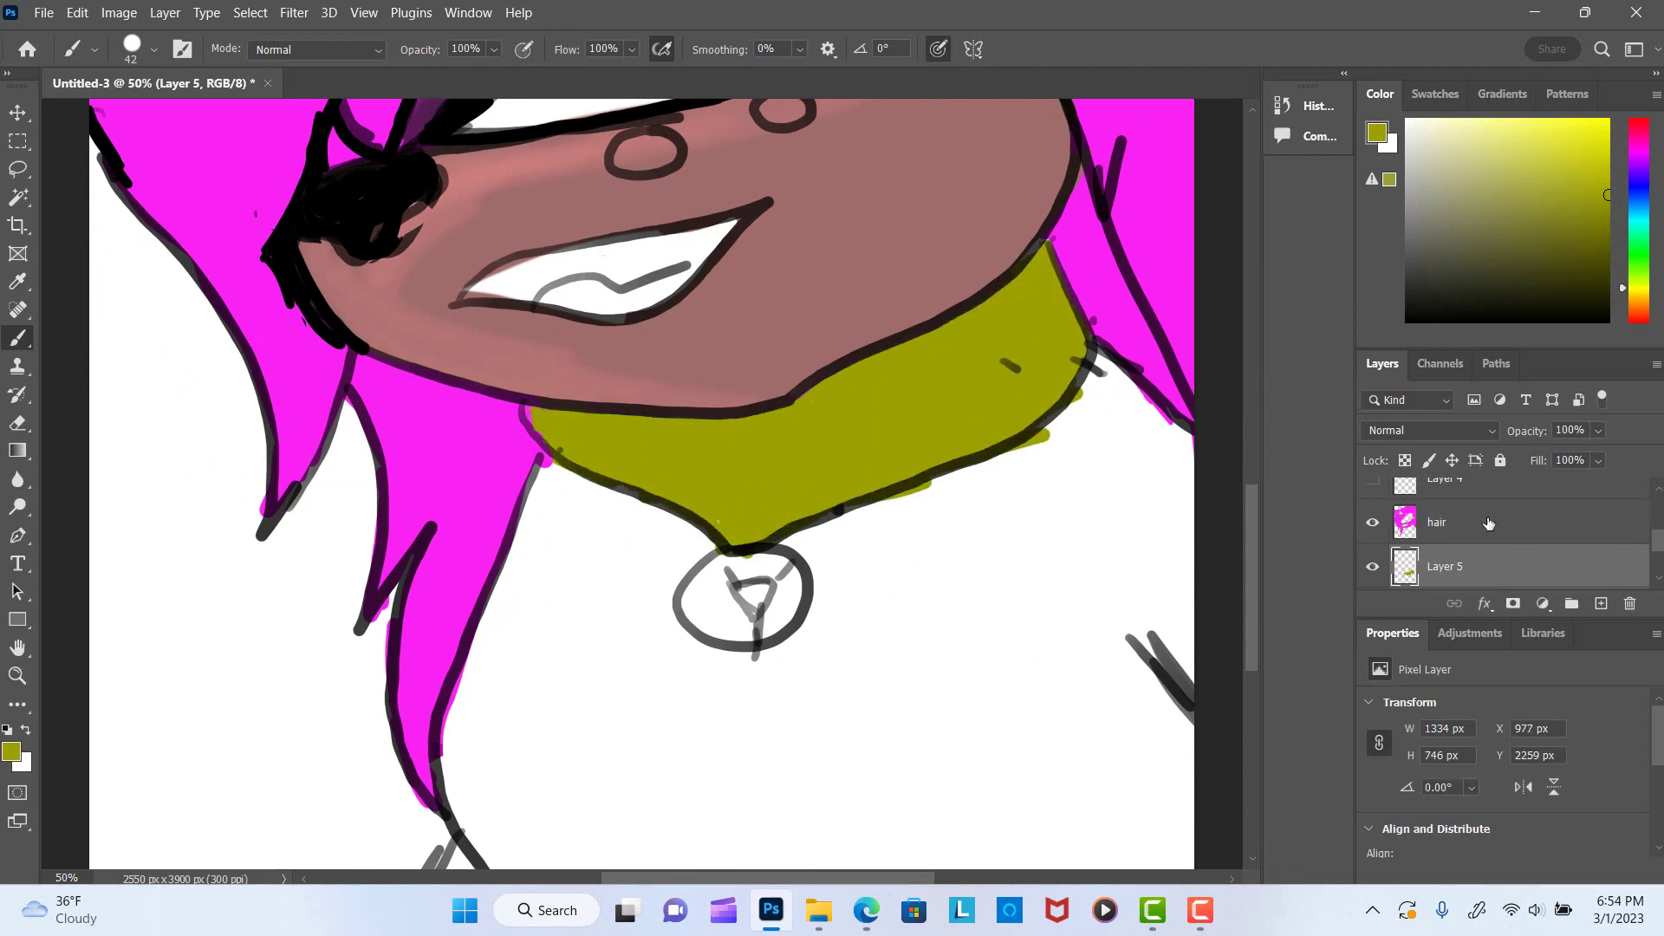
Check the brush presets and switch between layers, ending on the collar layer.
click(1489, 523)
right_click(547, 408)
right_click(456, 407)
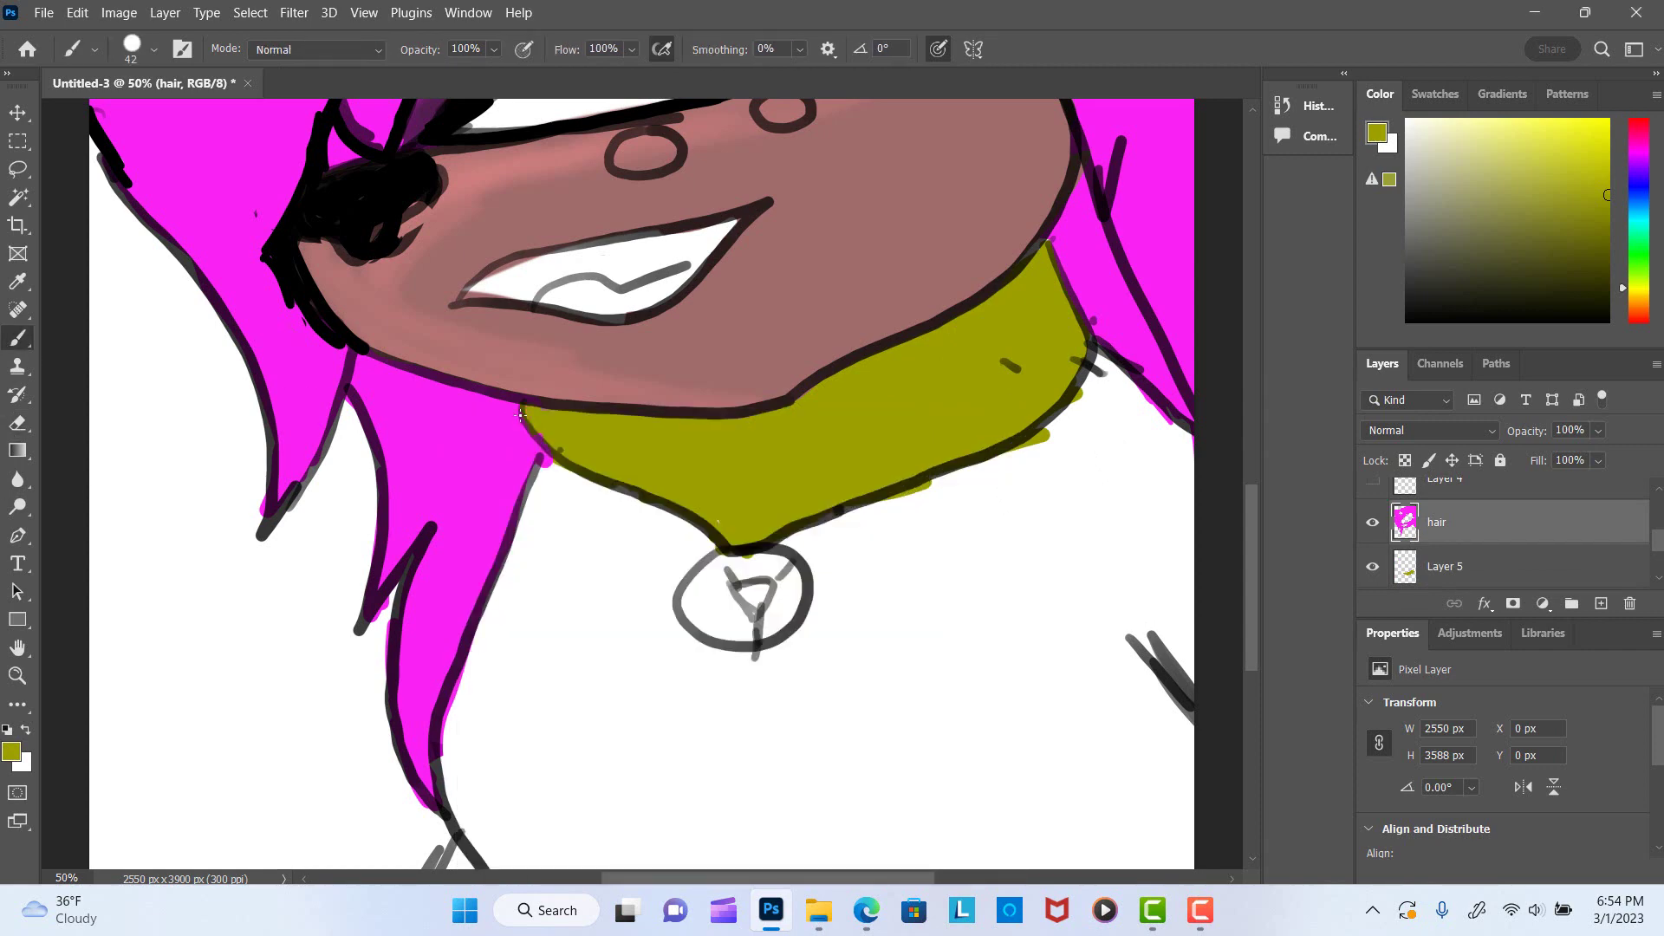
right_click(637, 605)
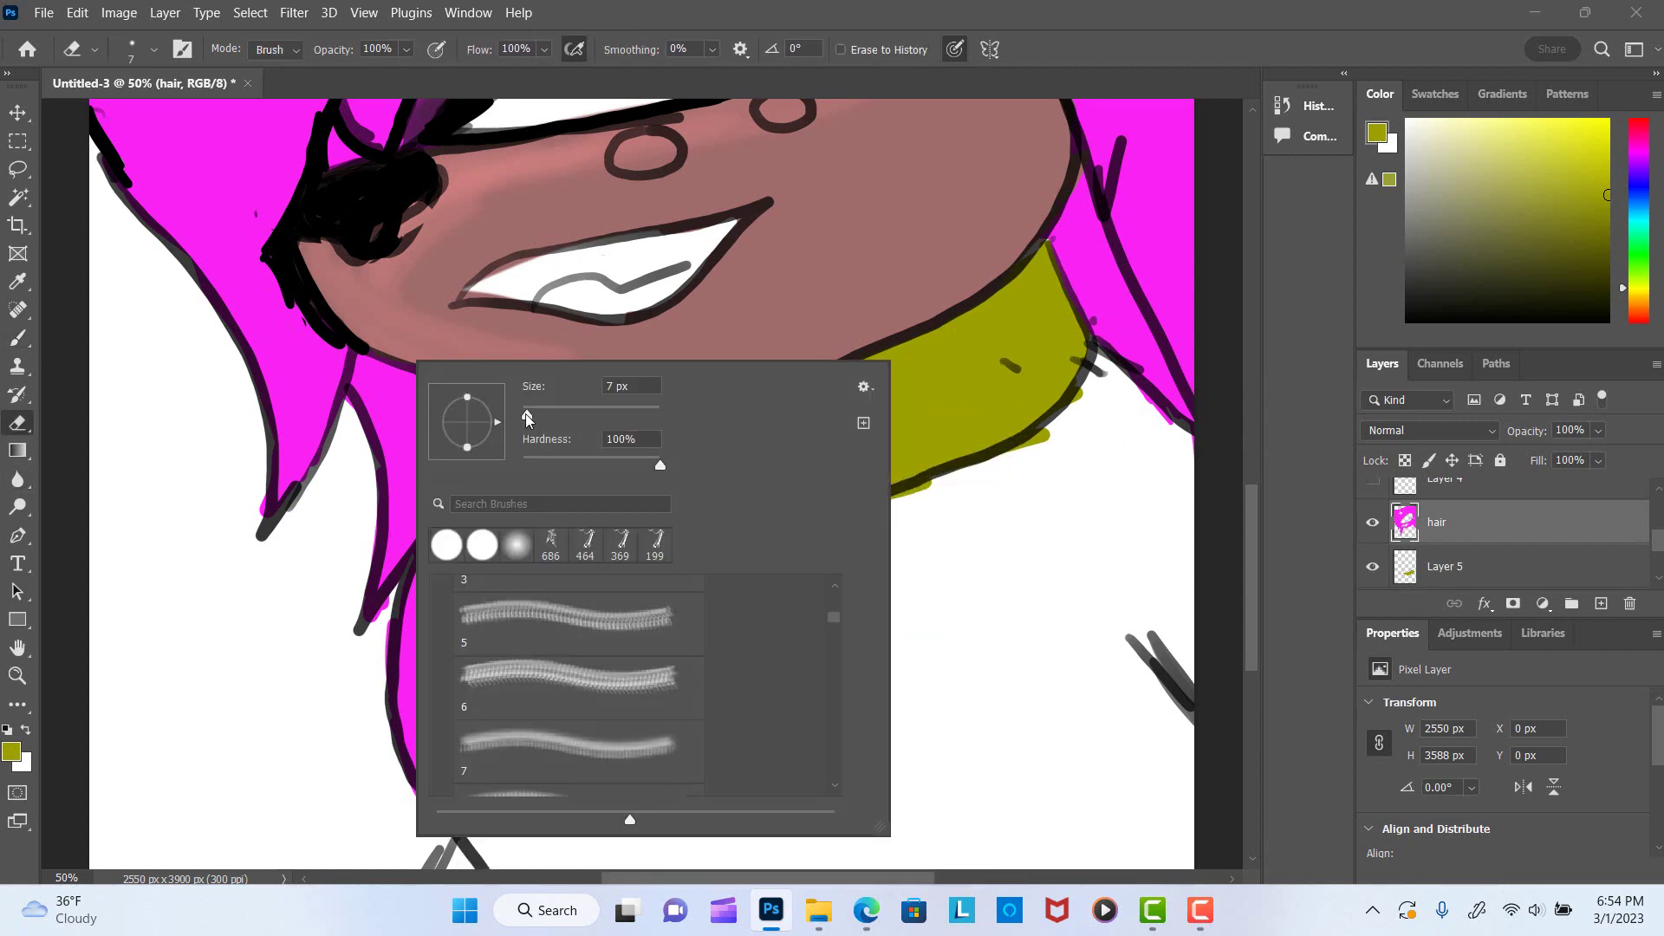
click(609, 324)
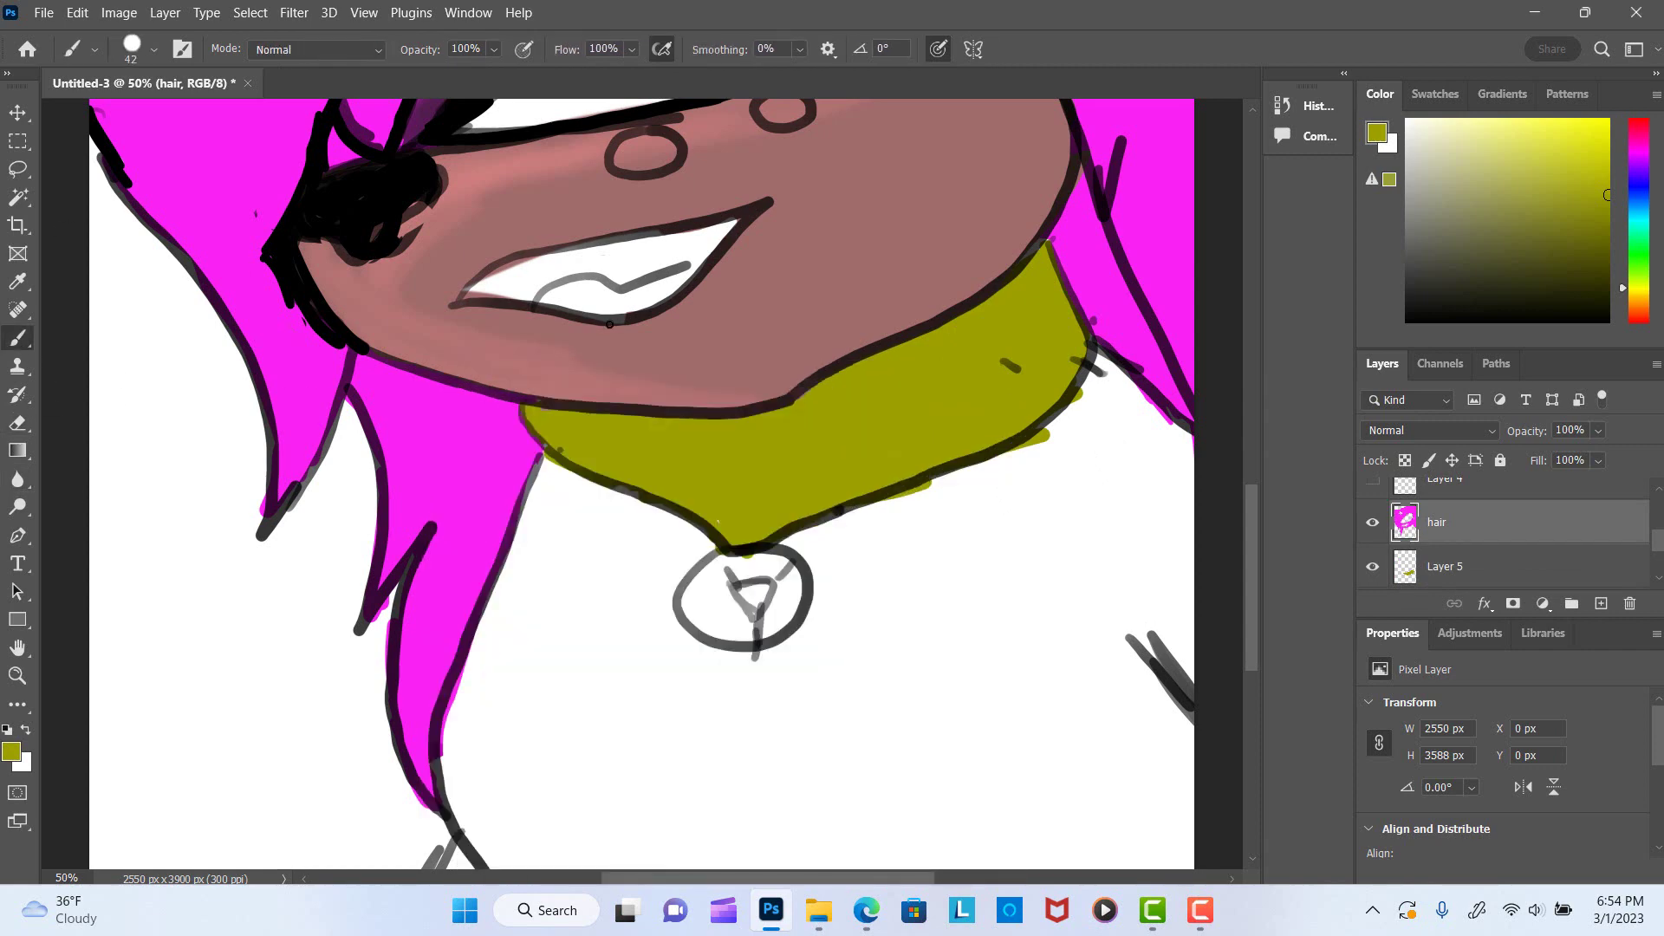
click(1410, 562)
scroll(1408, 568, up, 2)
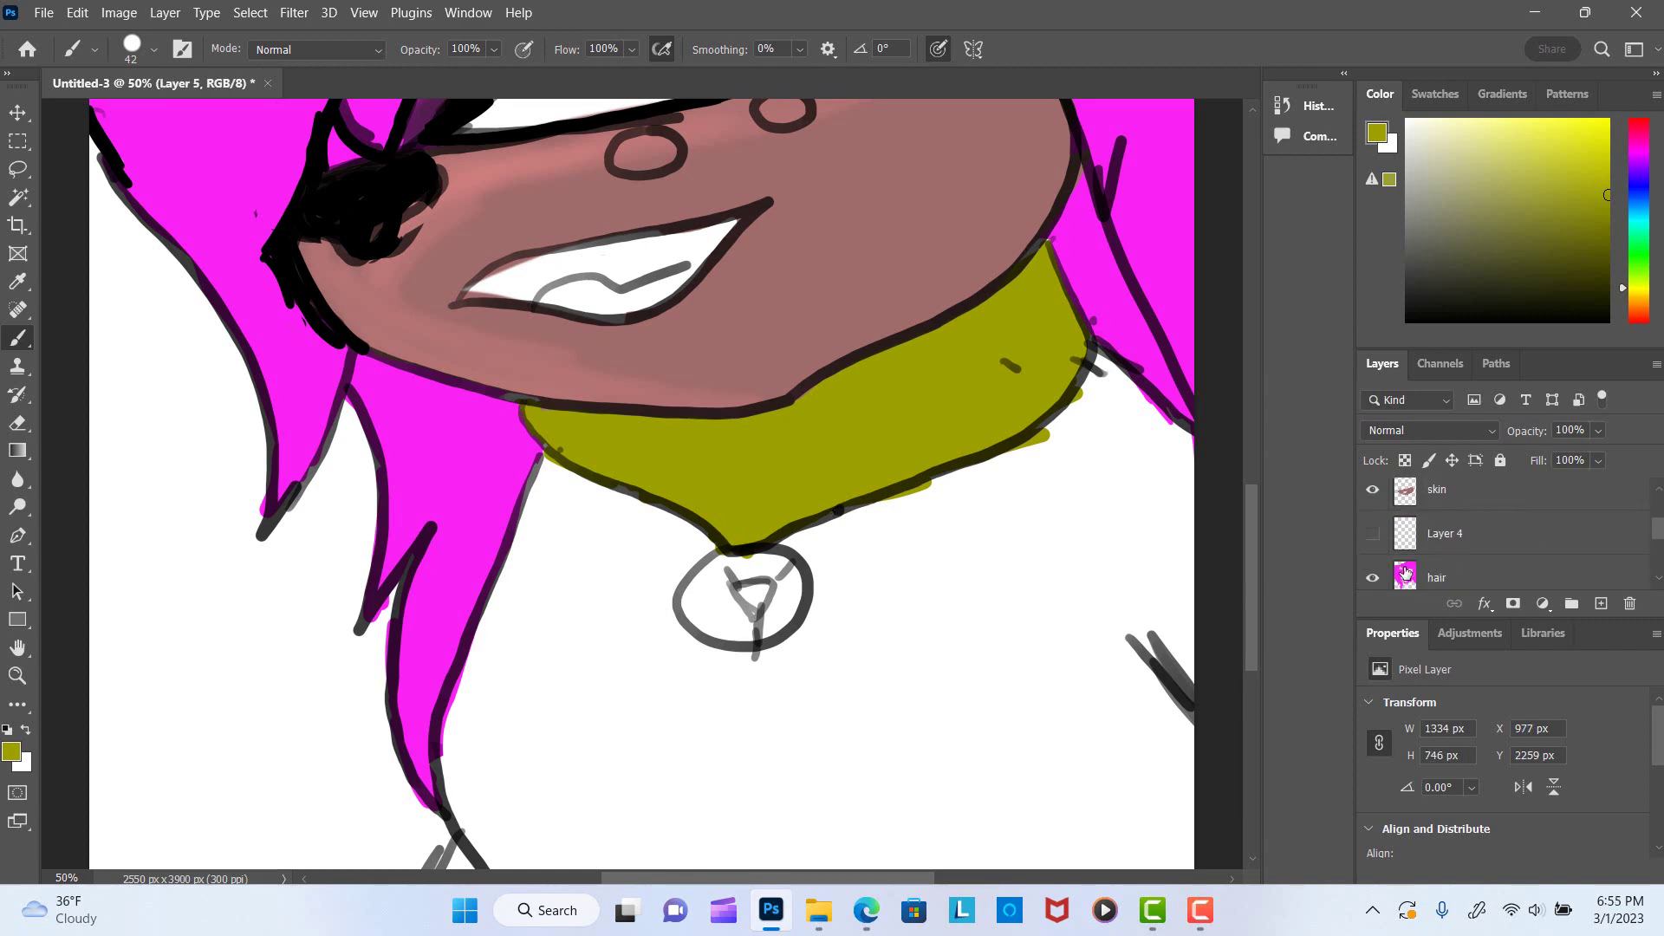
click(1406, 572)
key(alt+bracketleft)
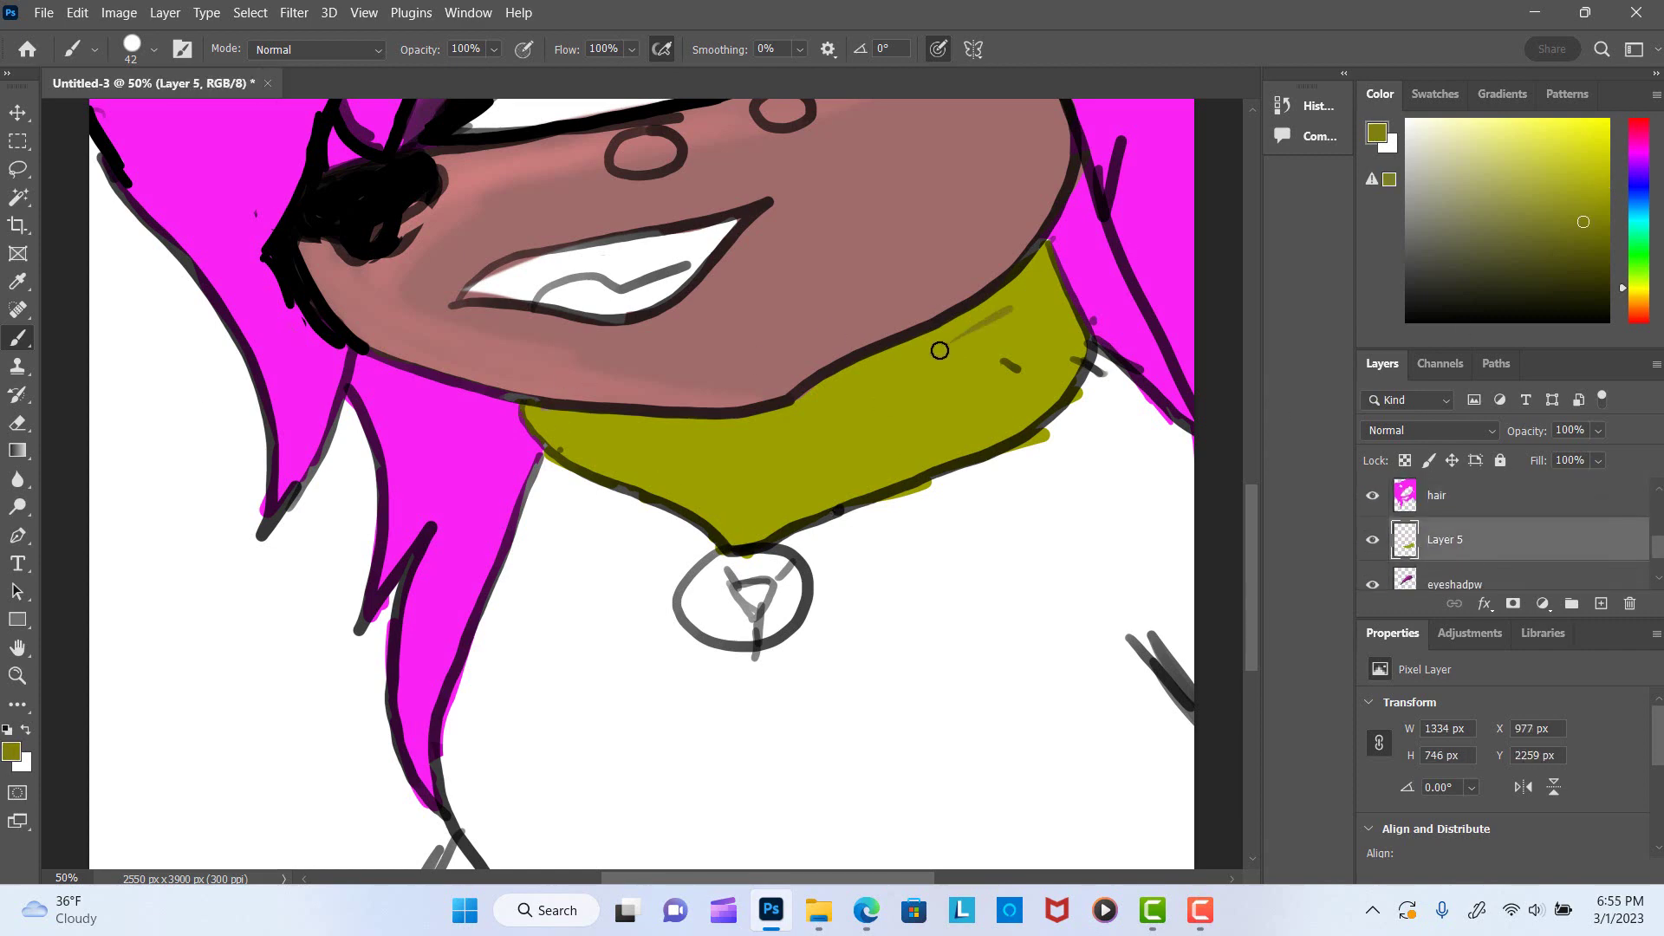
Shade the collar with darker and lighter olive and blur its centre.
drag(1040, 330, 832, 485)
drag(954, 330, 780, 451)
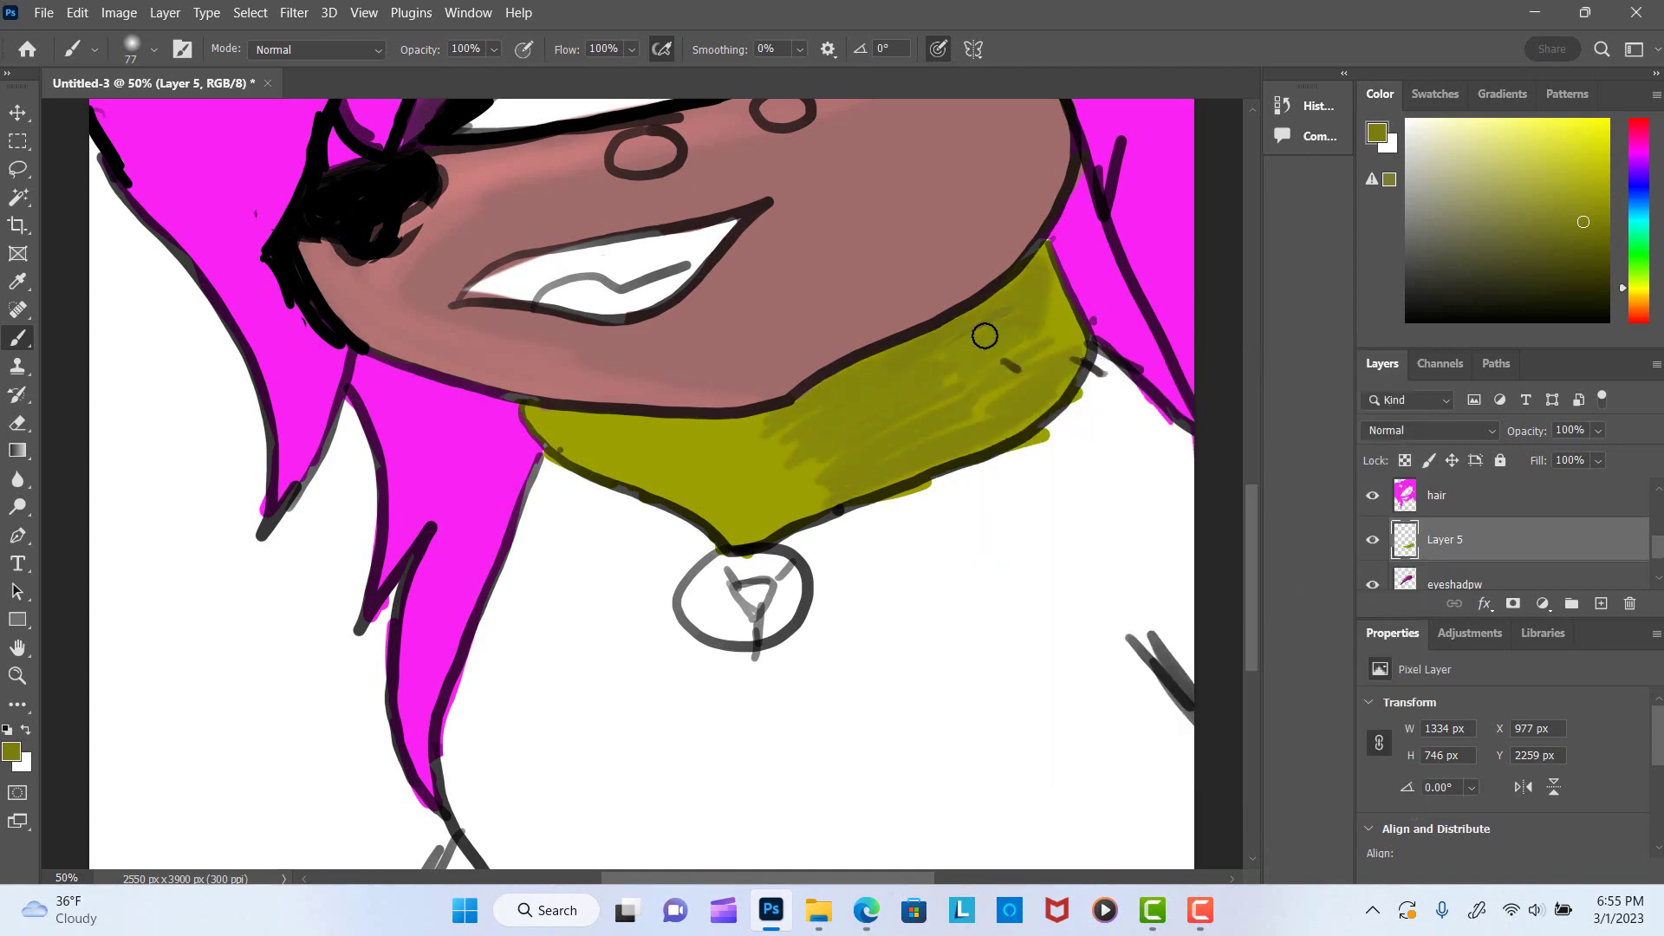
drag(985, 335, 921, 446)
alt+click(921, 446)
drag(780, 451, 607, 451)
key(r)
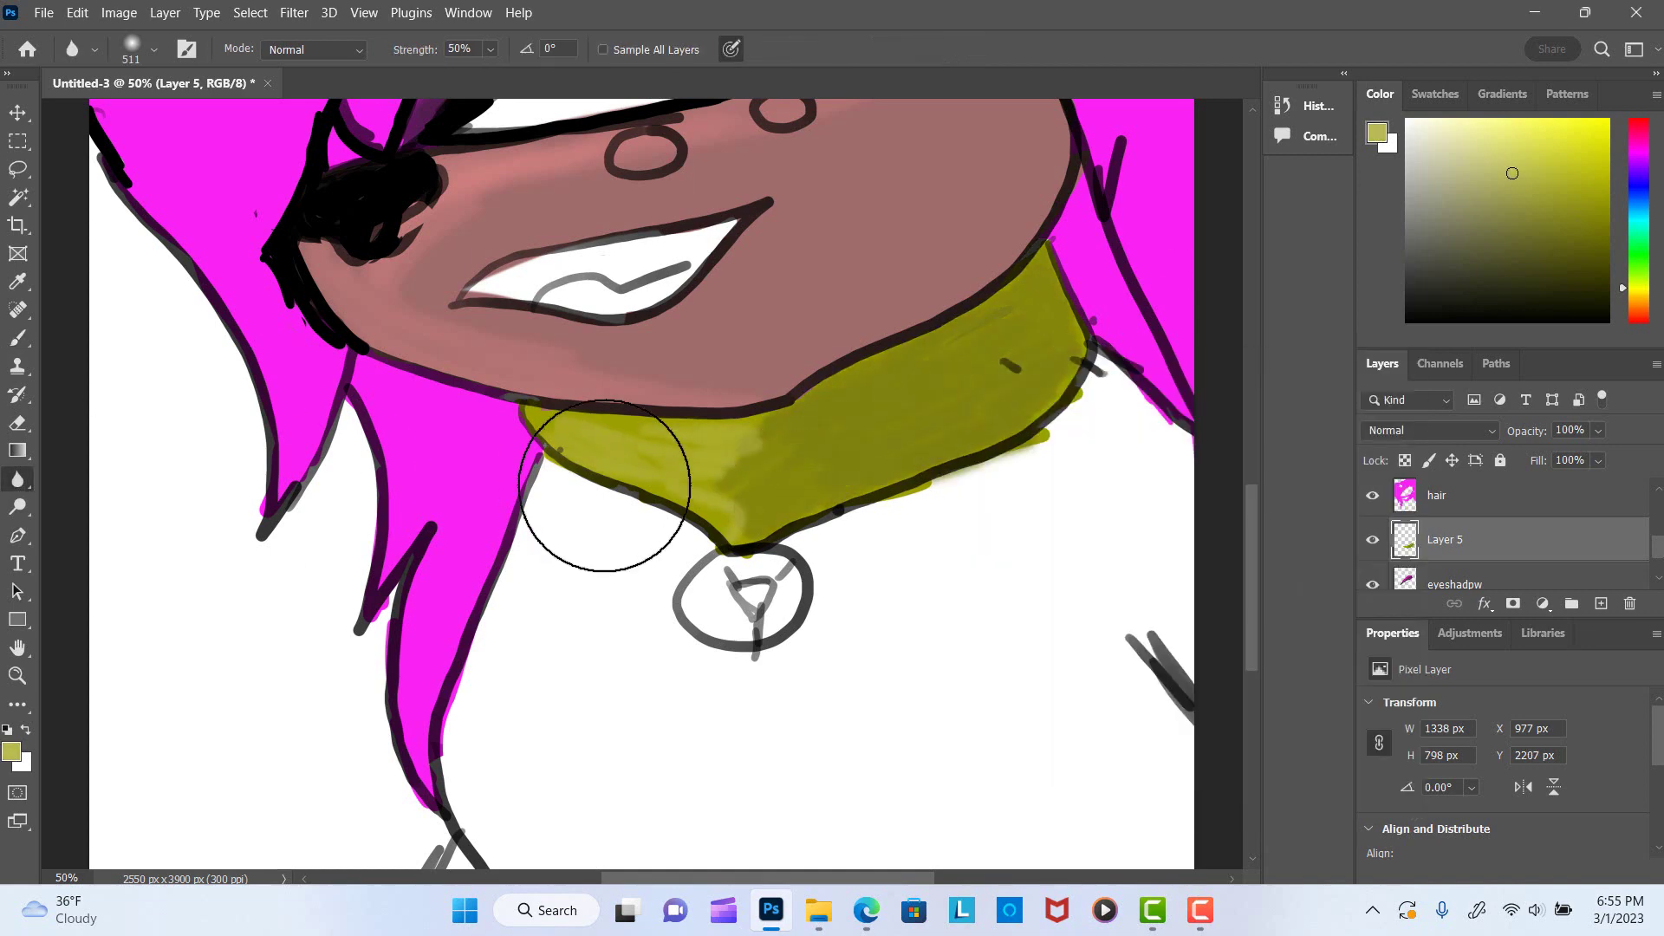
drag(754, 442, 754, 520)
Add more strokes in sampled collar olive, then return to the hair layer zoomed out.
key(b)
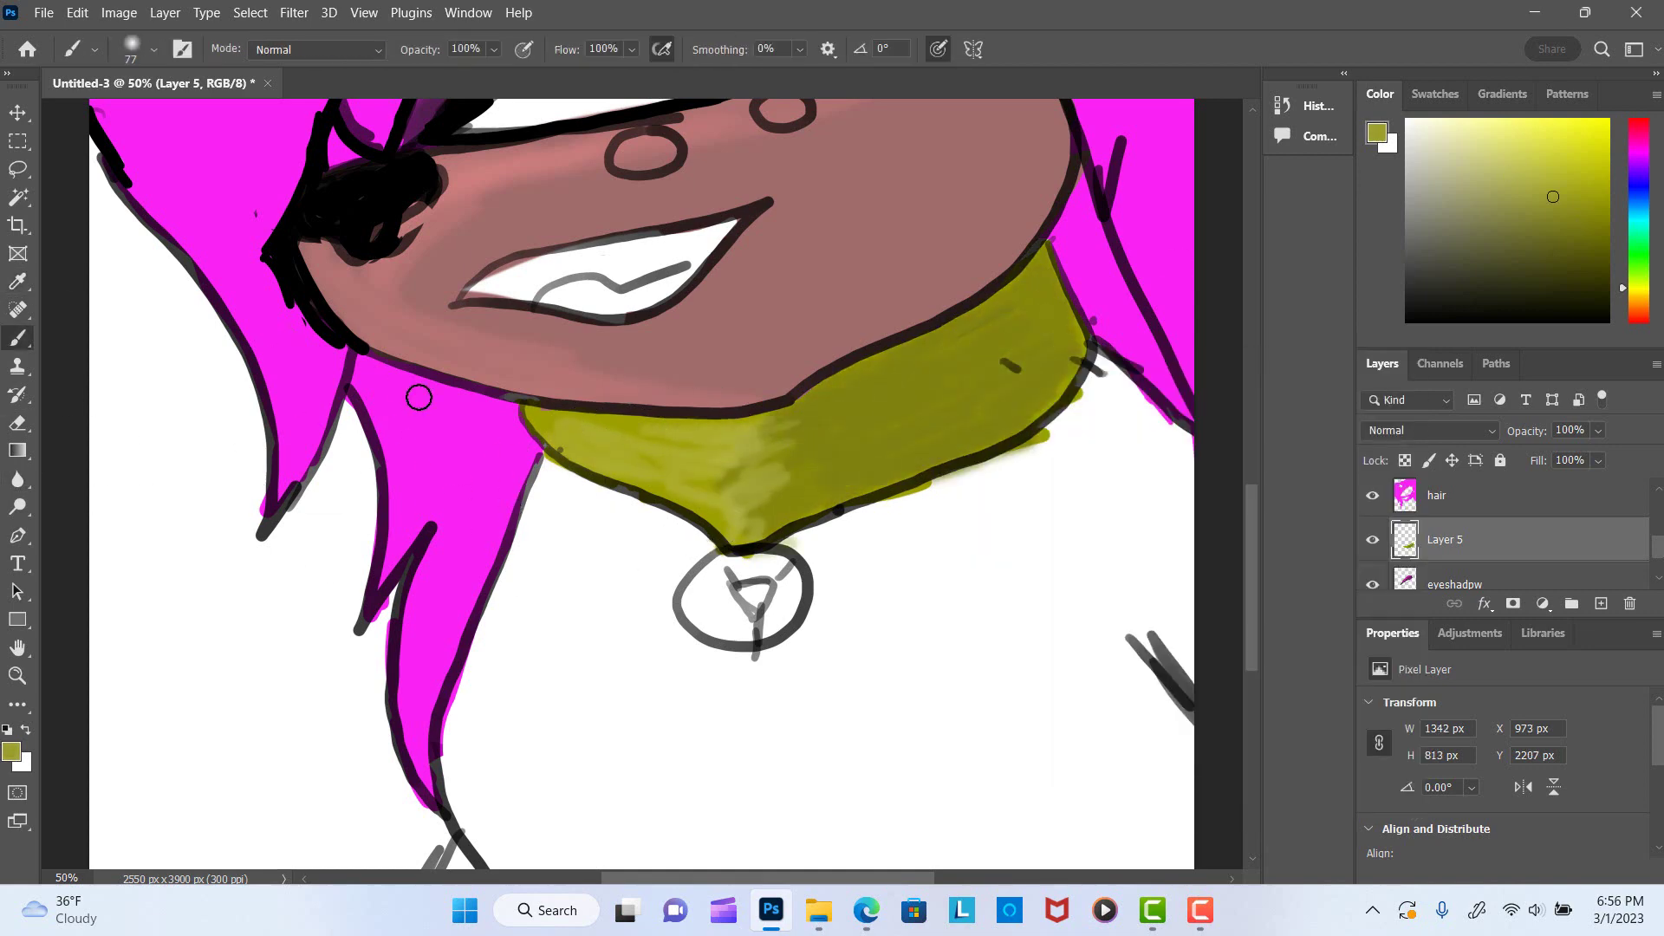
click(17, 282)
click(867, 390)
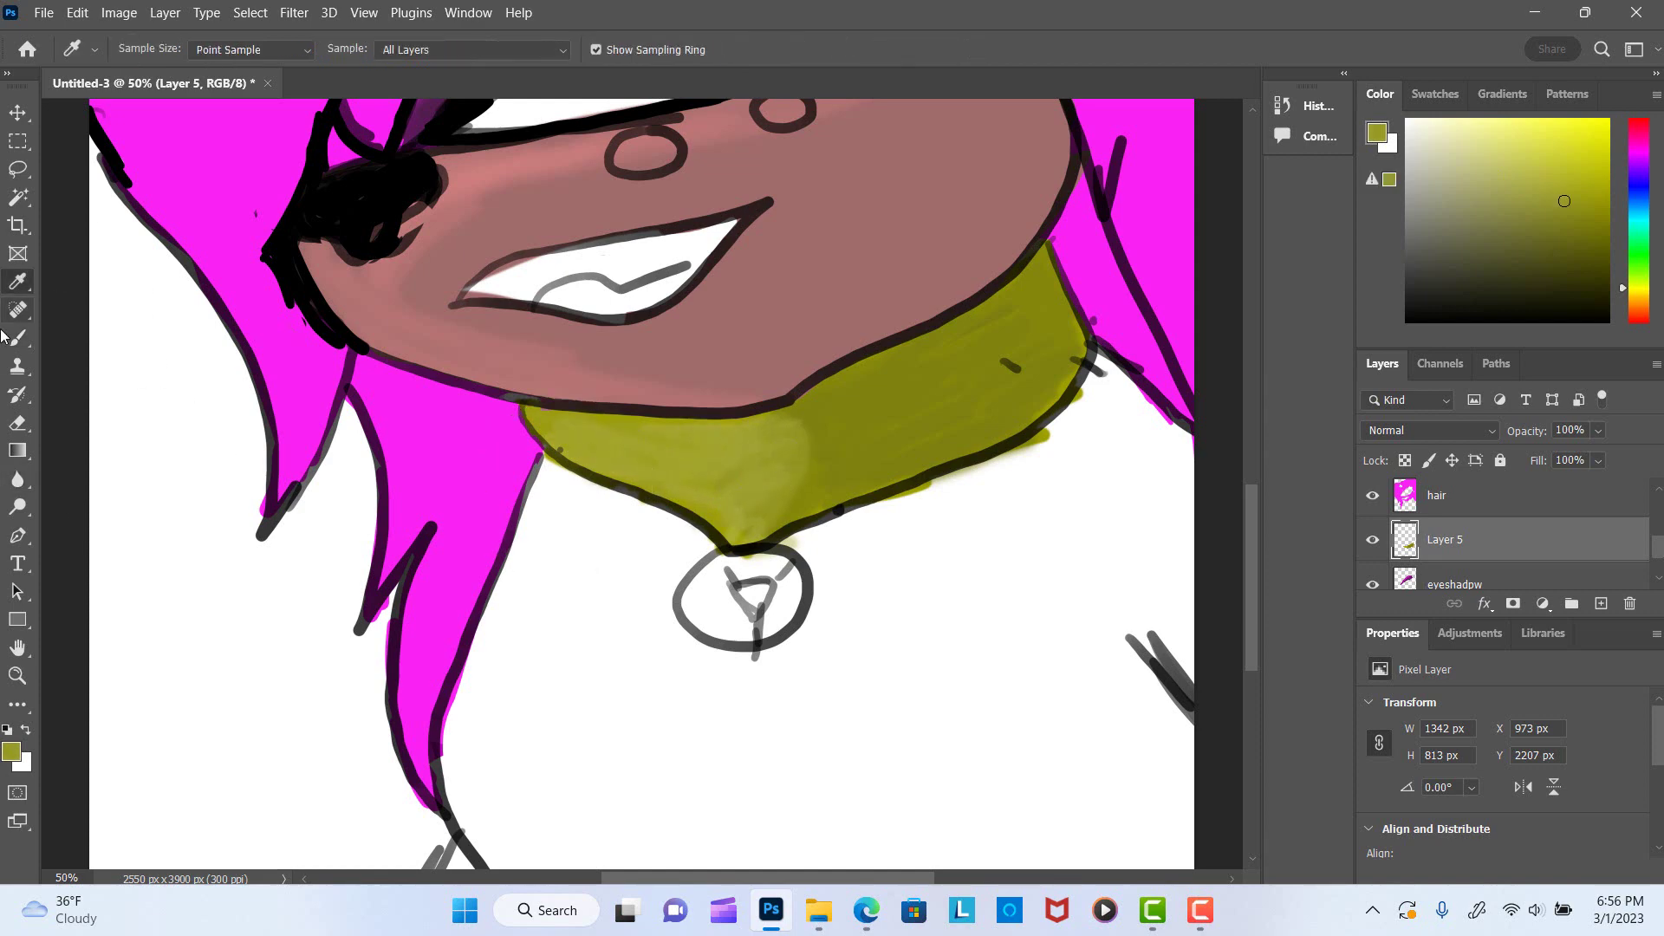
key(b)
drag(988, 399, 799, 450)
key(r)
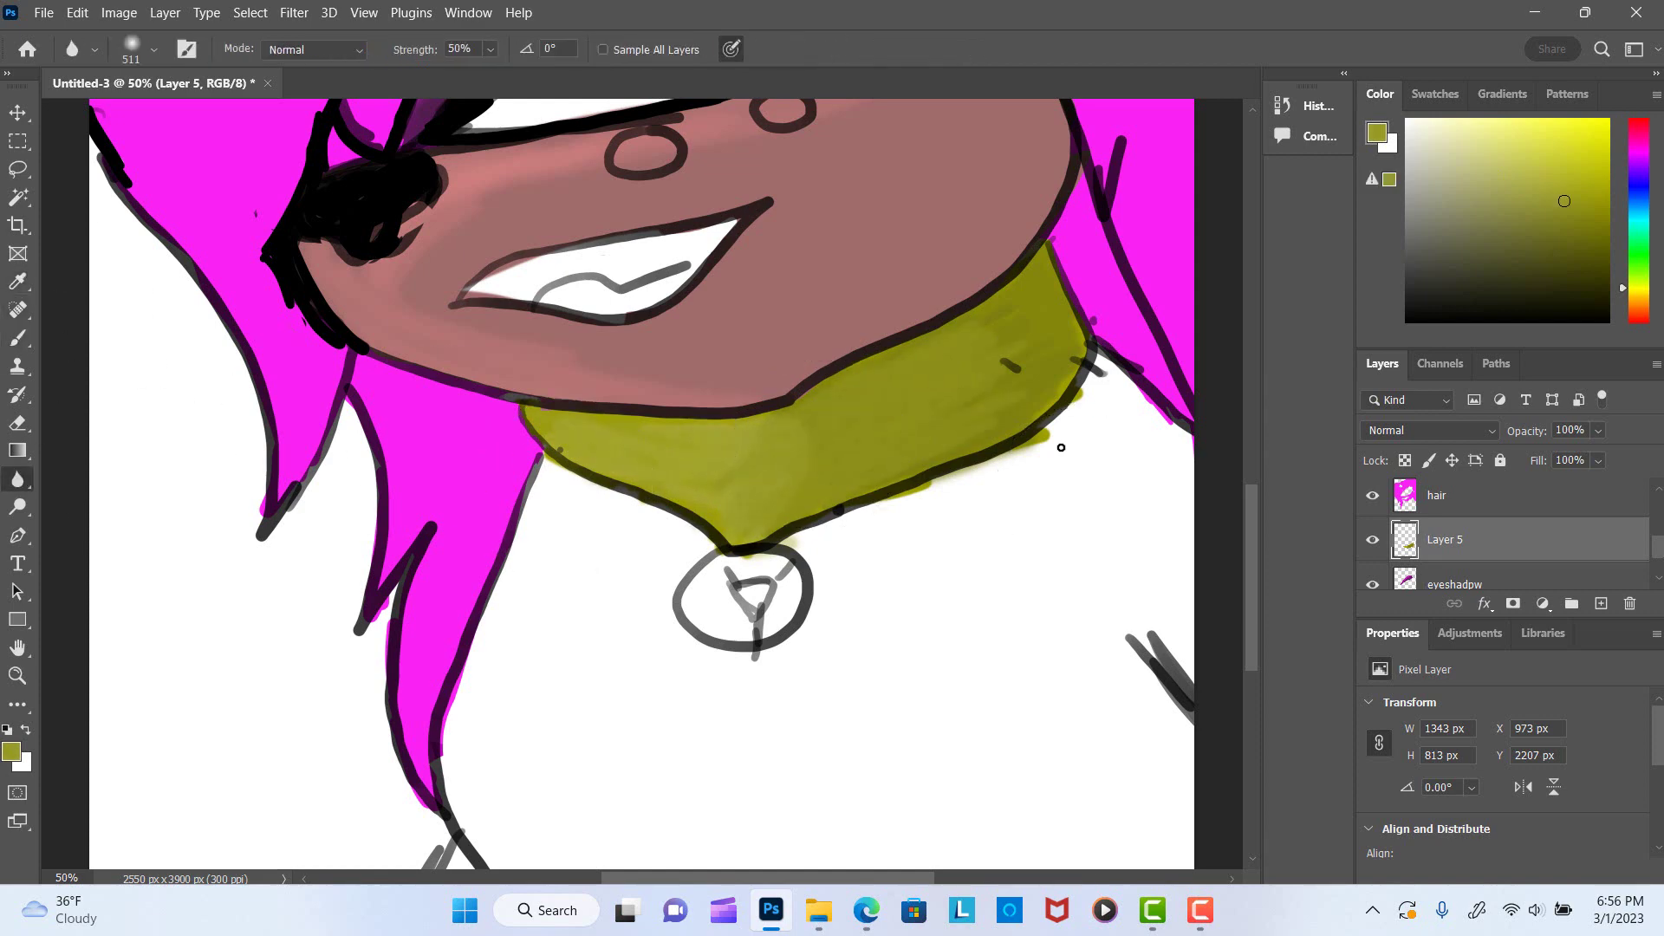
click(1438, 496)
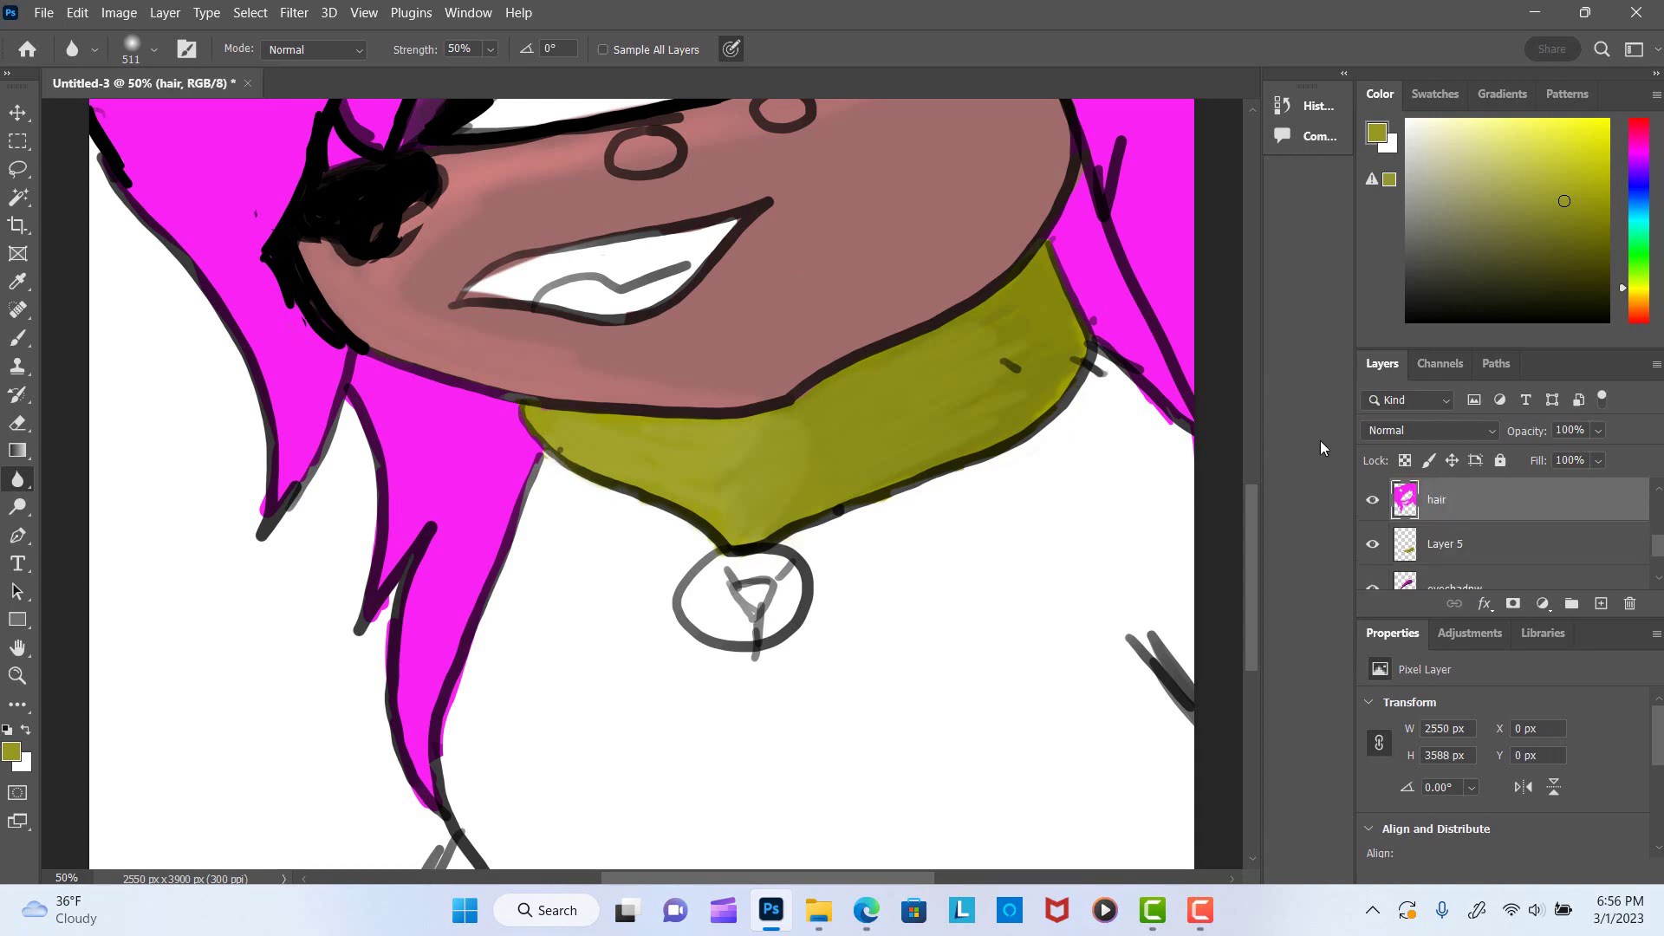
key(z)
drag(659, 390, 430, 385)
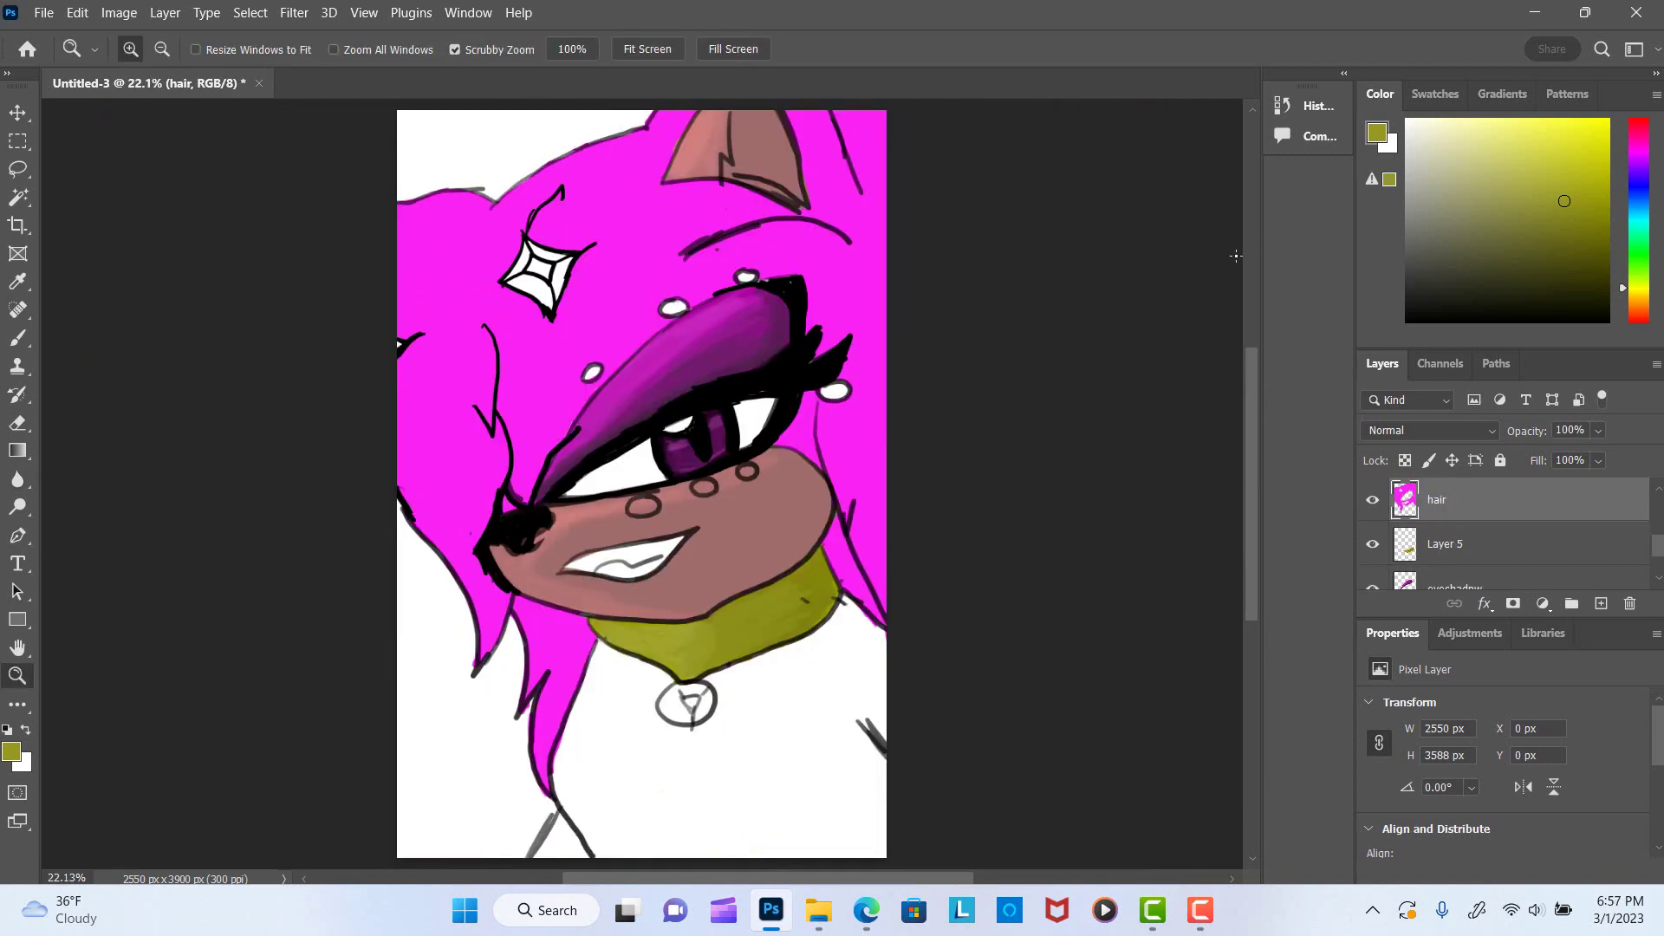
Set the paint colour to a dark magenta-purple.
key(i)
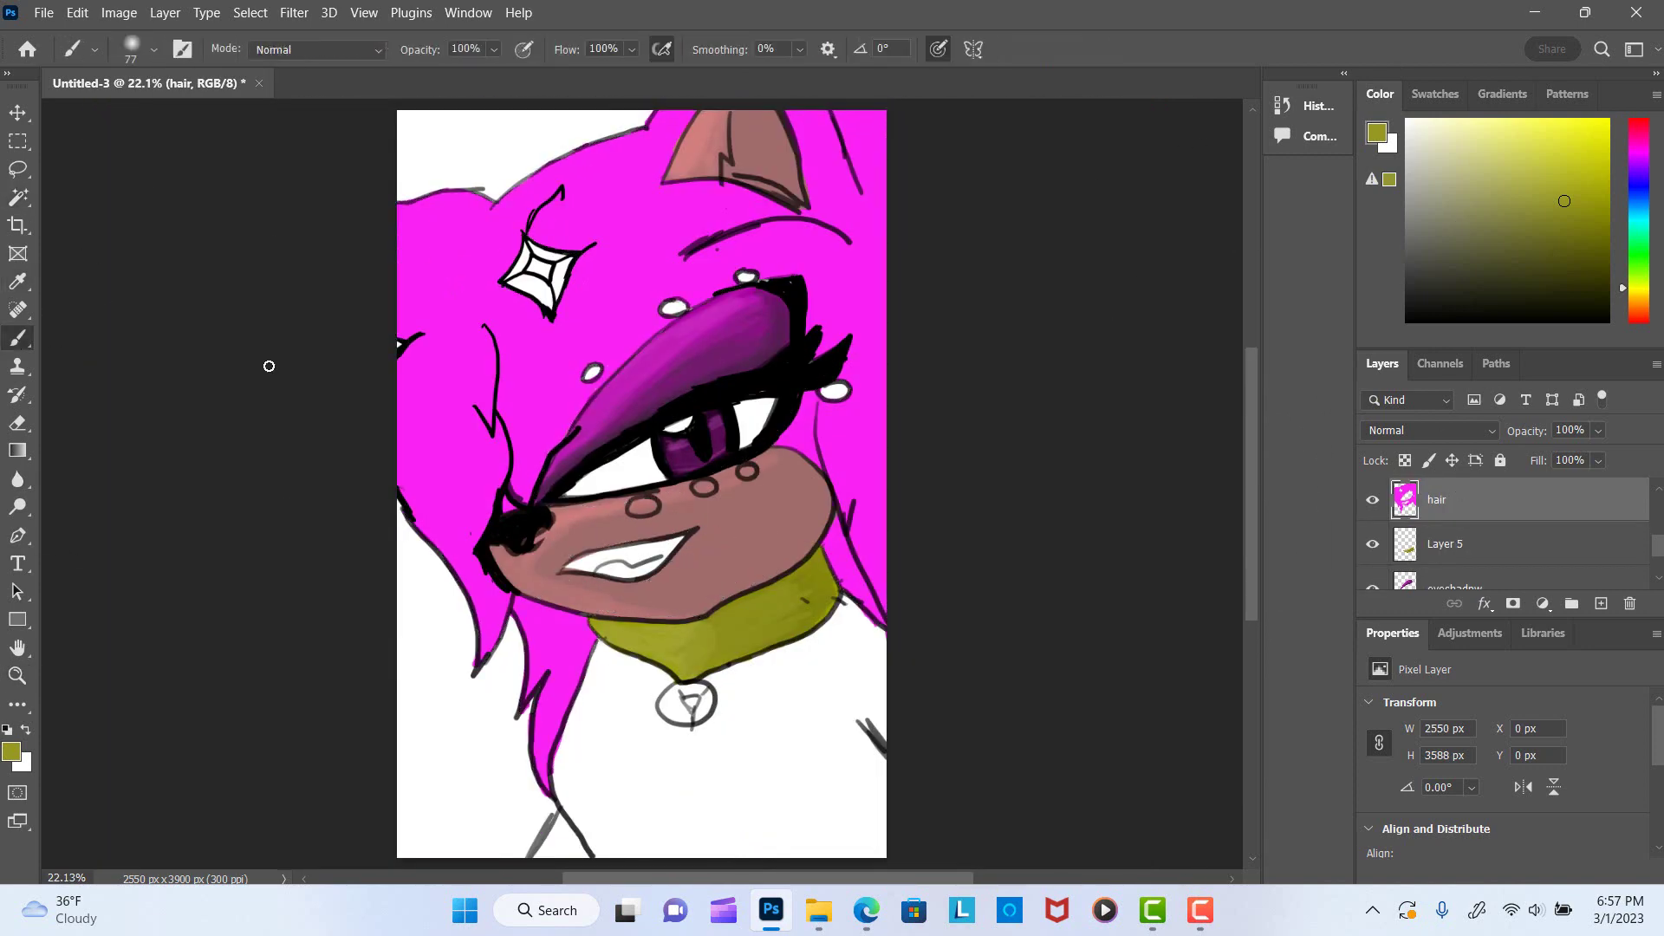
key(d)
click(439, 268)
key(b)
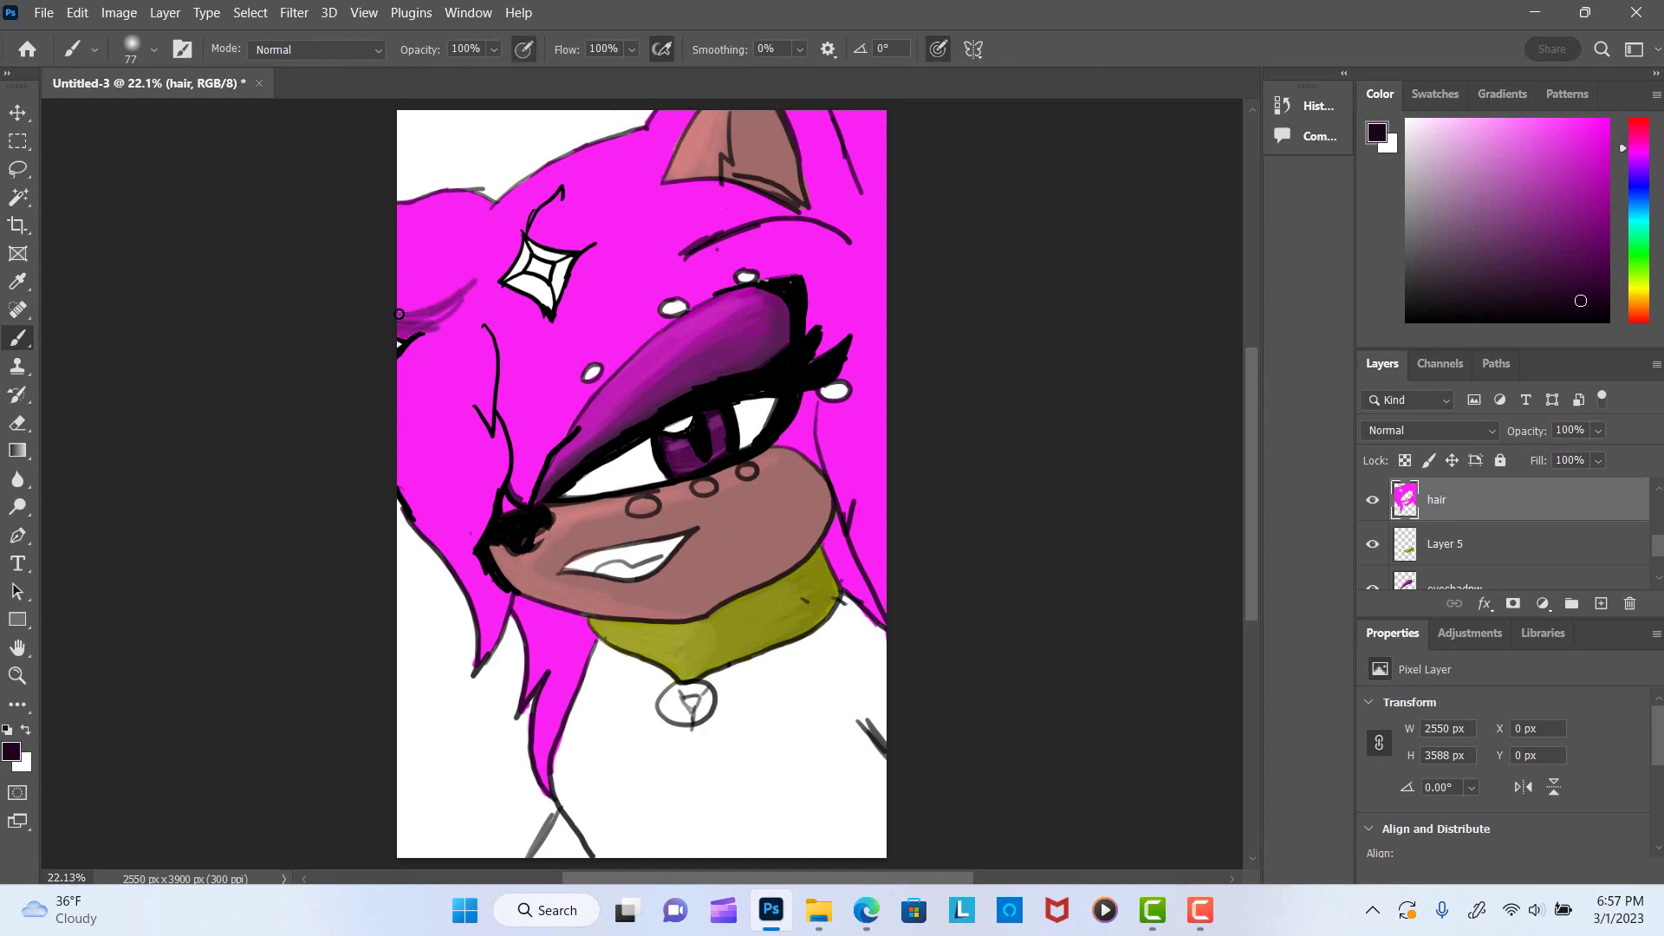
Try a 674 px textured brush on the left hair and undo the test in History.
right_click(468, 399)
scroll(892, 658, down, 1)
scroll(892, 658, up, 5)
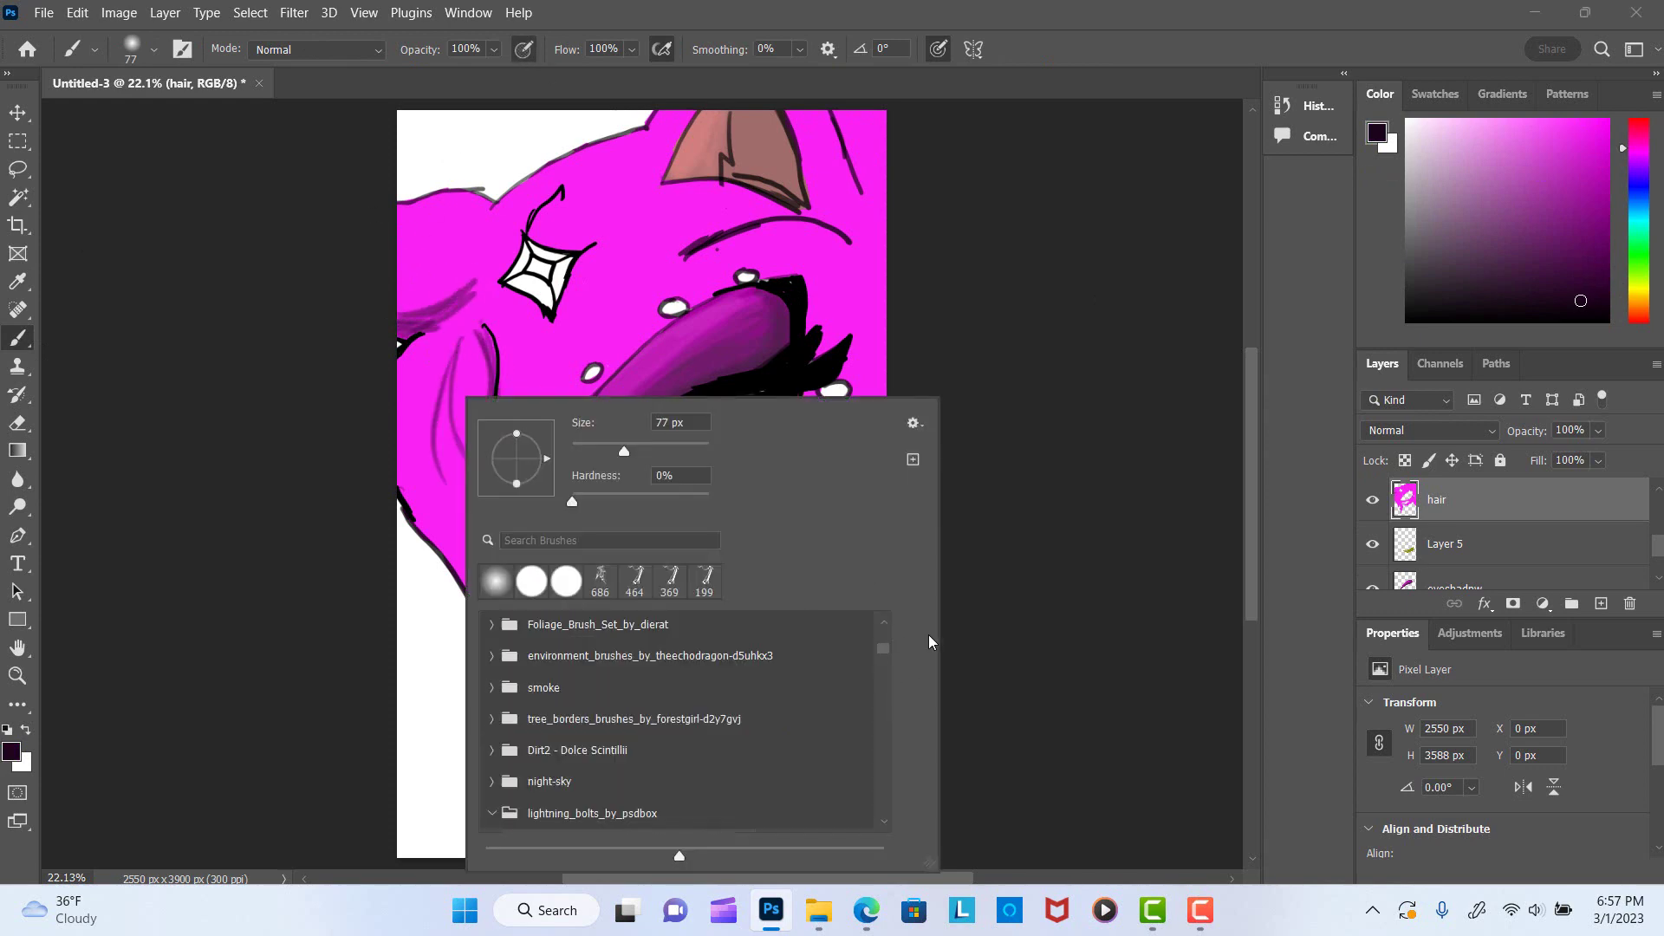
scroll(892, 658, down, 3)
scroll(892, 658, down, 1)
scroll(884, 668, up, 1)
scroll(867, 677, up, 1)
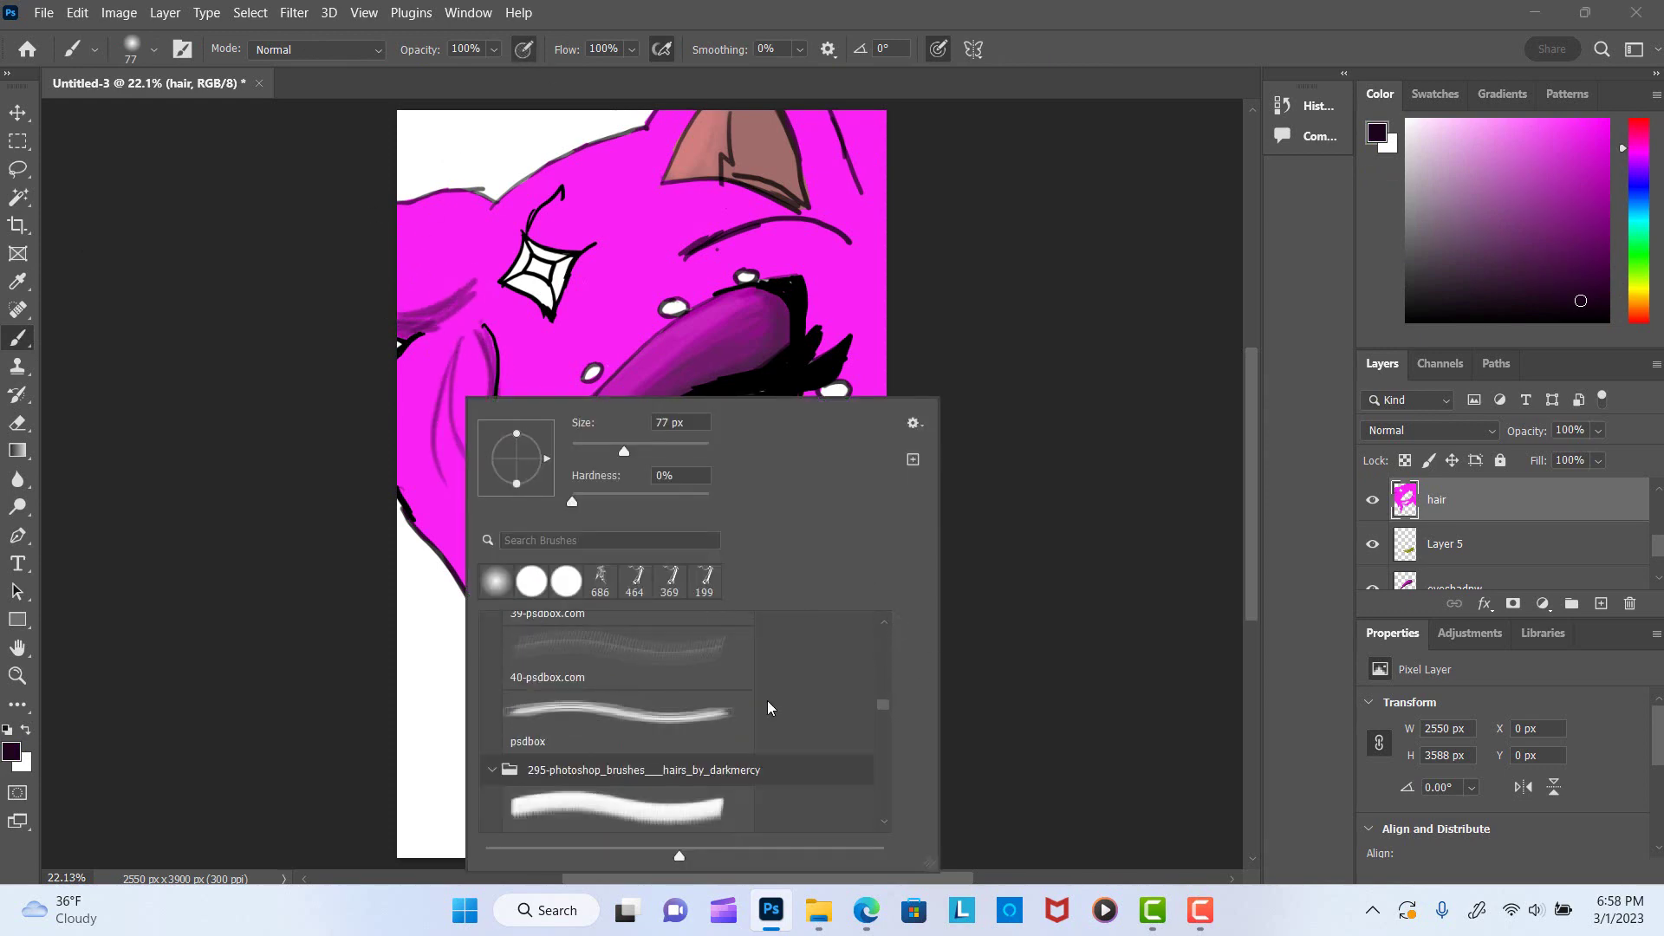
double_click(770, 702)
drag(416, 334, 451, 520)
click(1305, 105)
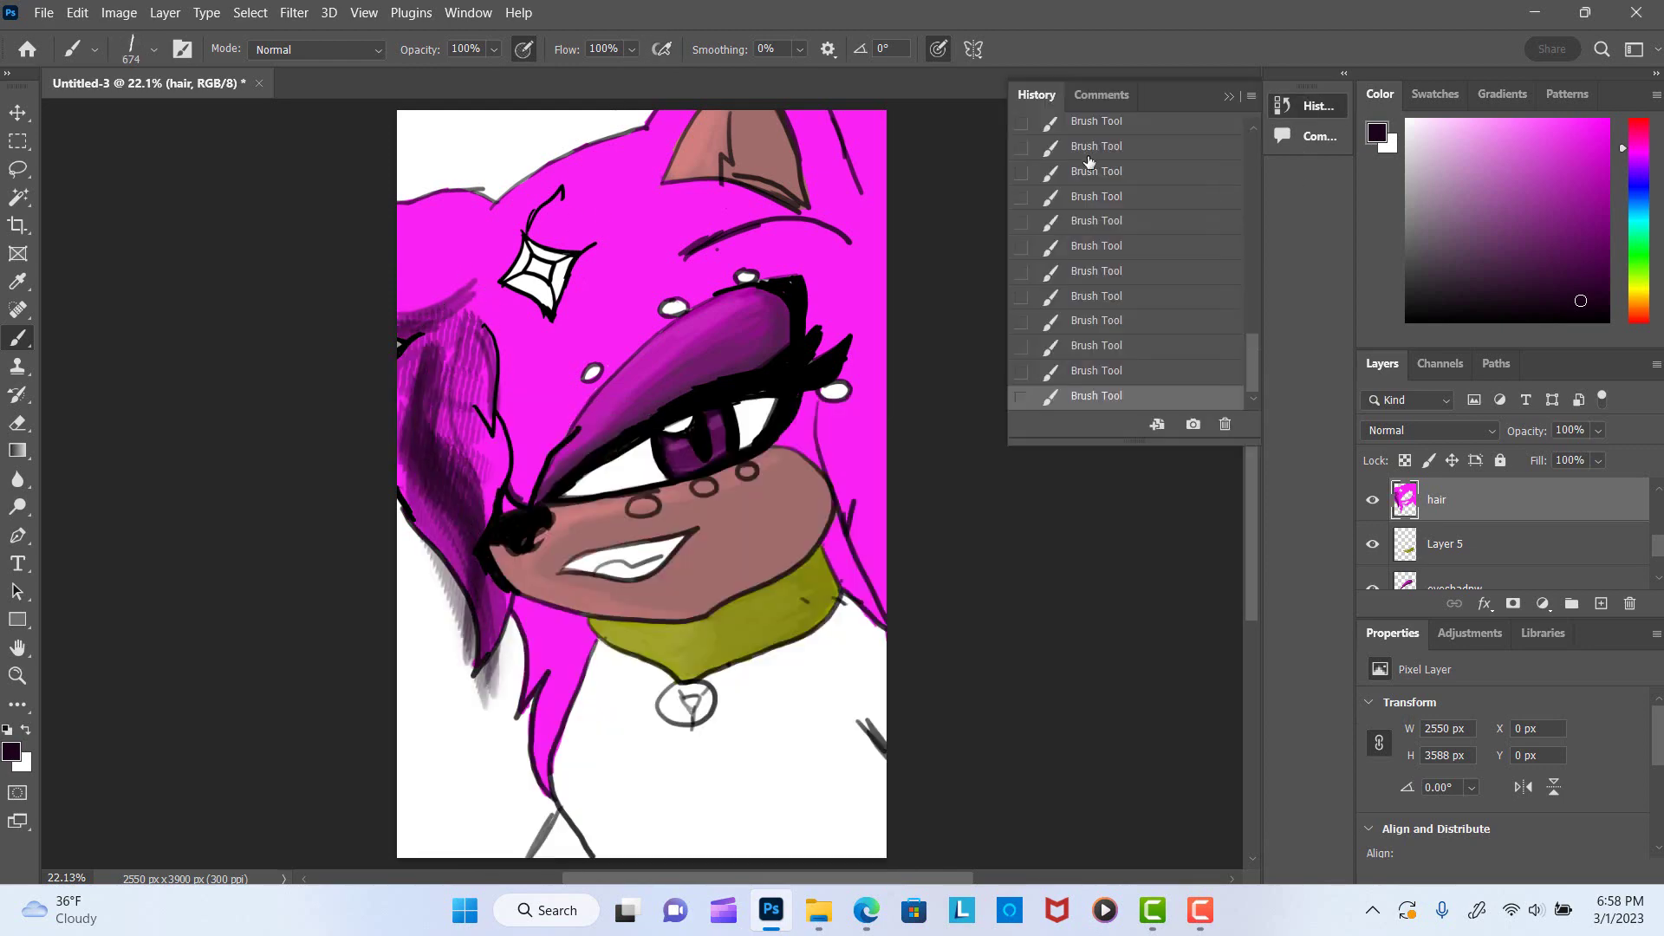
click(1097, 146)
Browse the brush presets and select a hair texture brush.
right_click(564, 364)
scroll(977, 592, down, 1)
key(Escape)
right_click(600, 381)
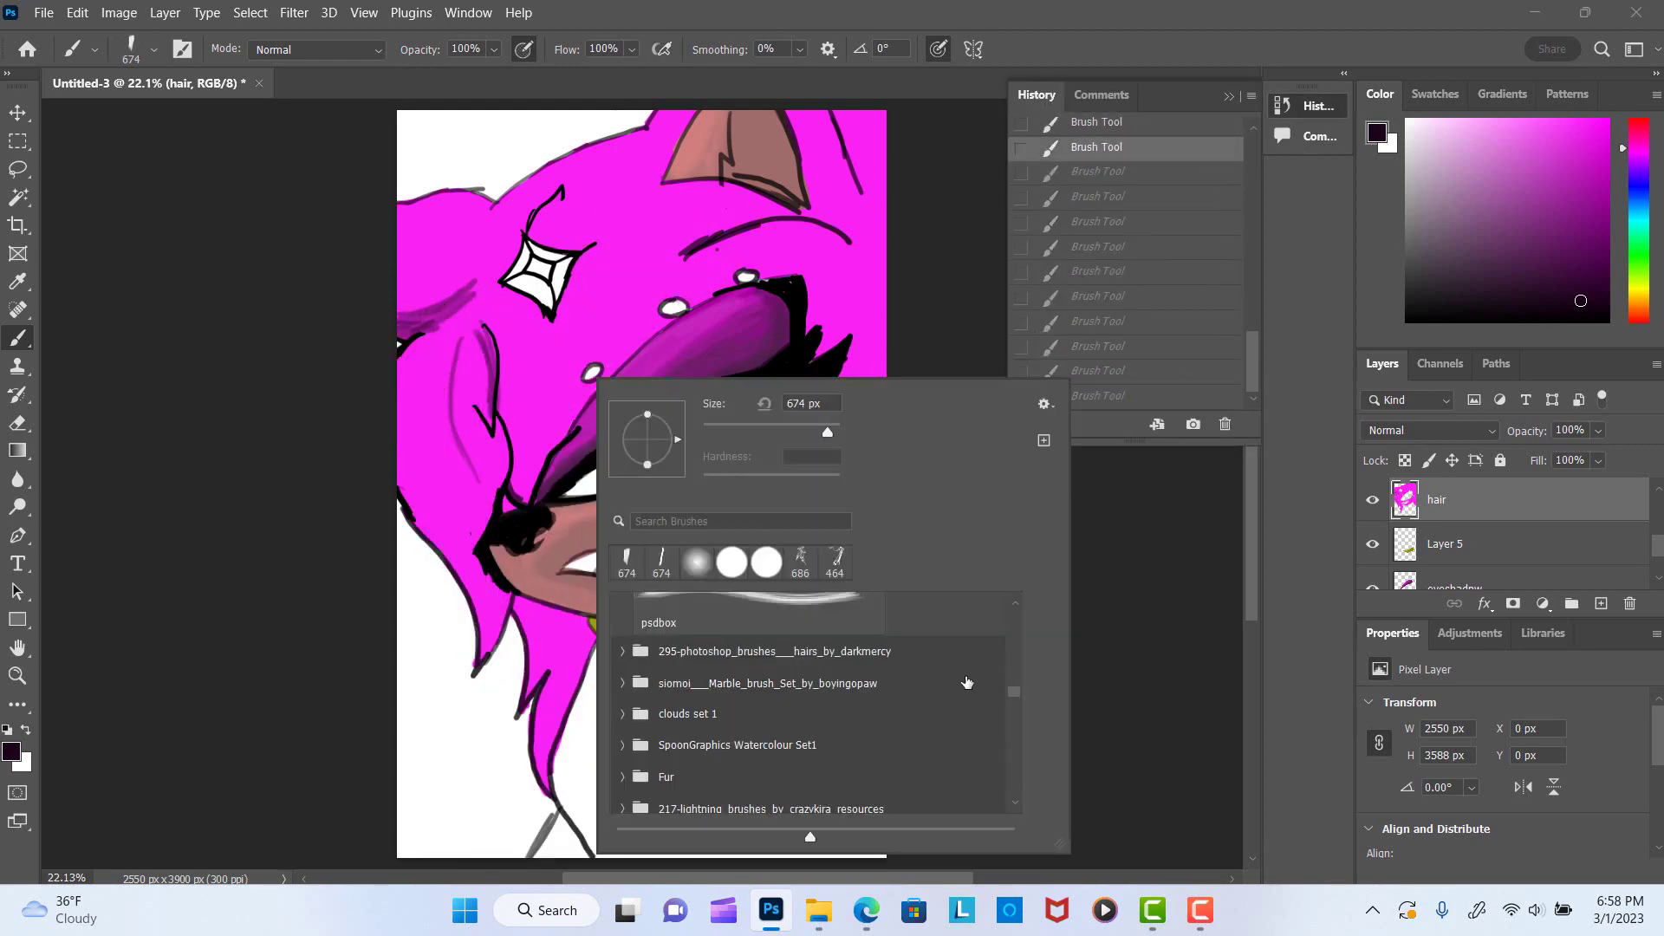
scroll(1009, 718, down, 5)
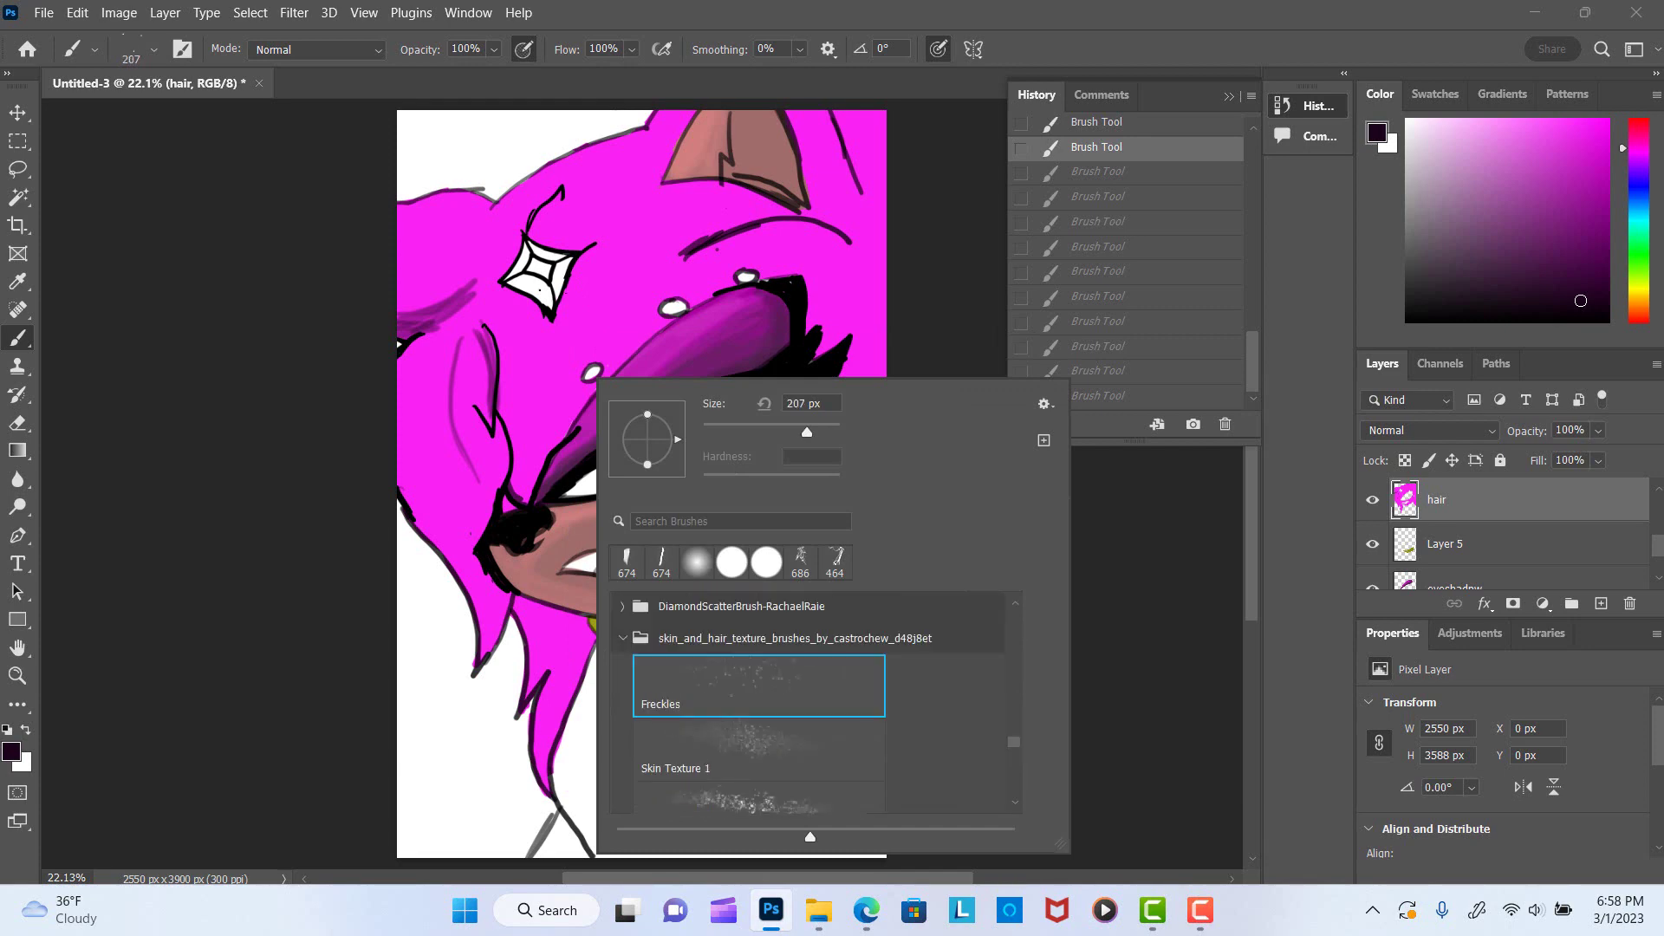
drag(1012, 717, 1019, 750)
scroll(1020, 747, up, 1)
key(Escape)
right_click(639, 293)
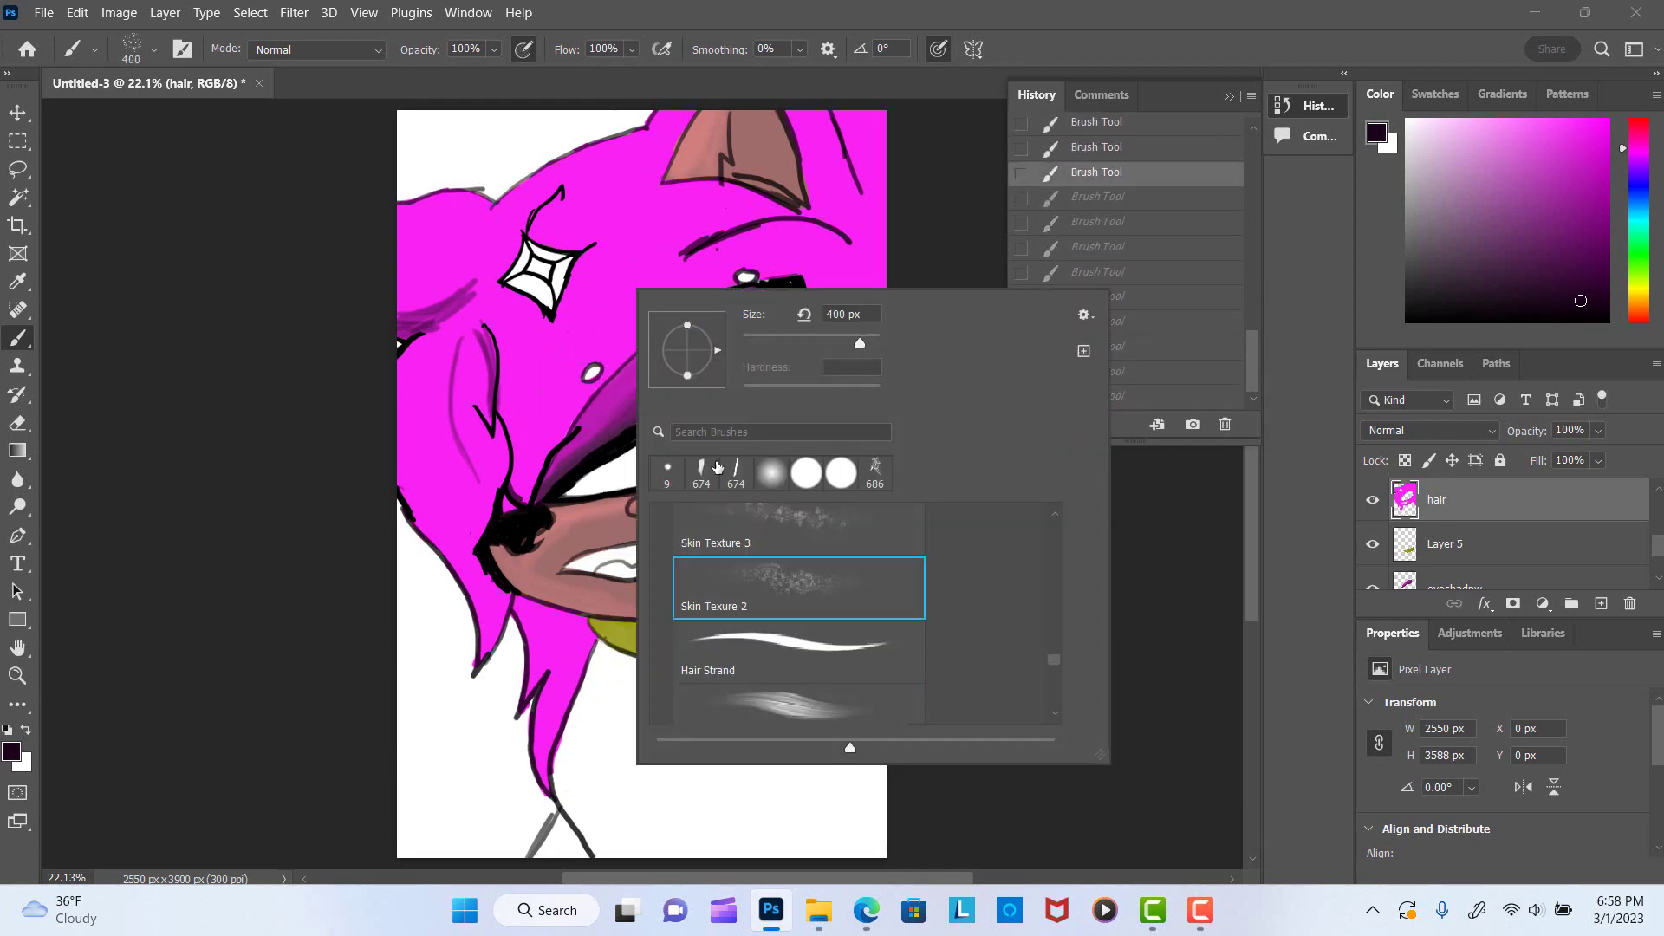
drag(1055, 637, 1056, 673)
click(761, 695)
key(Return)
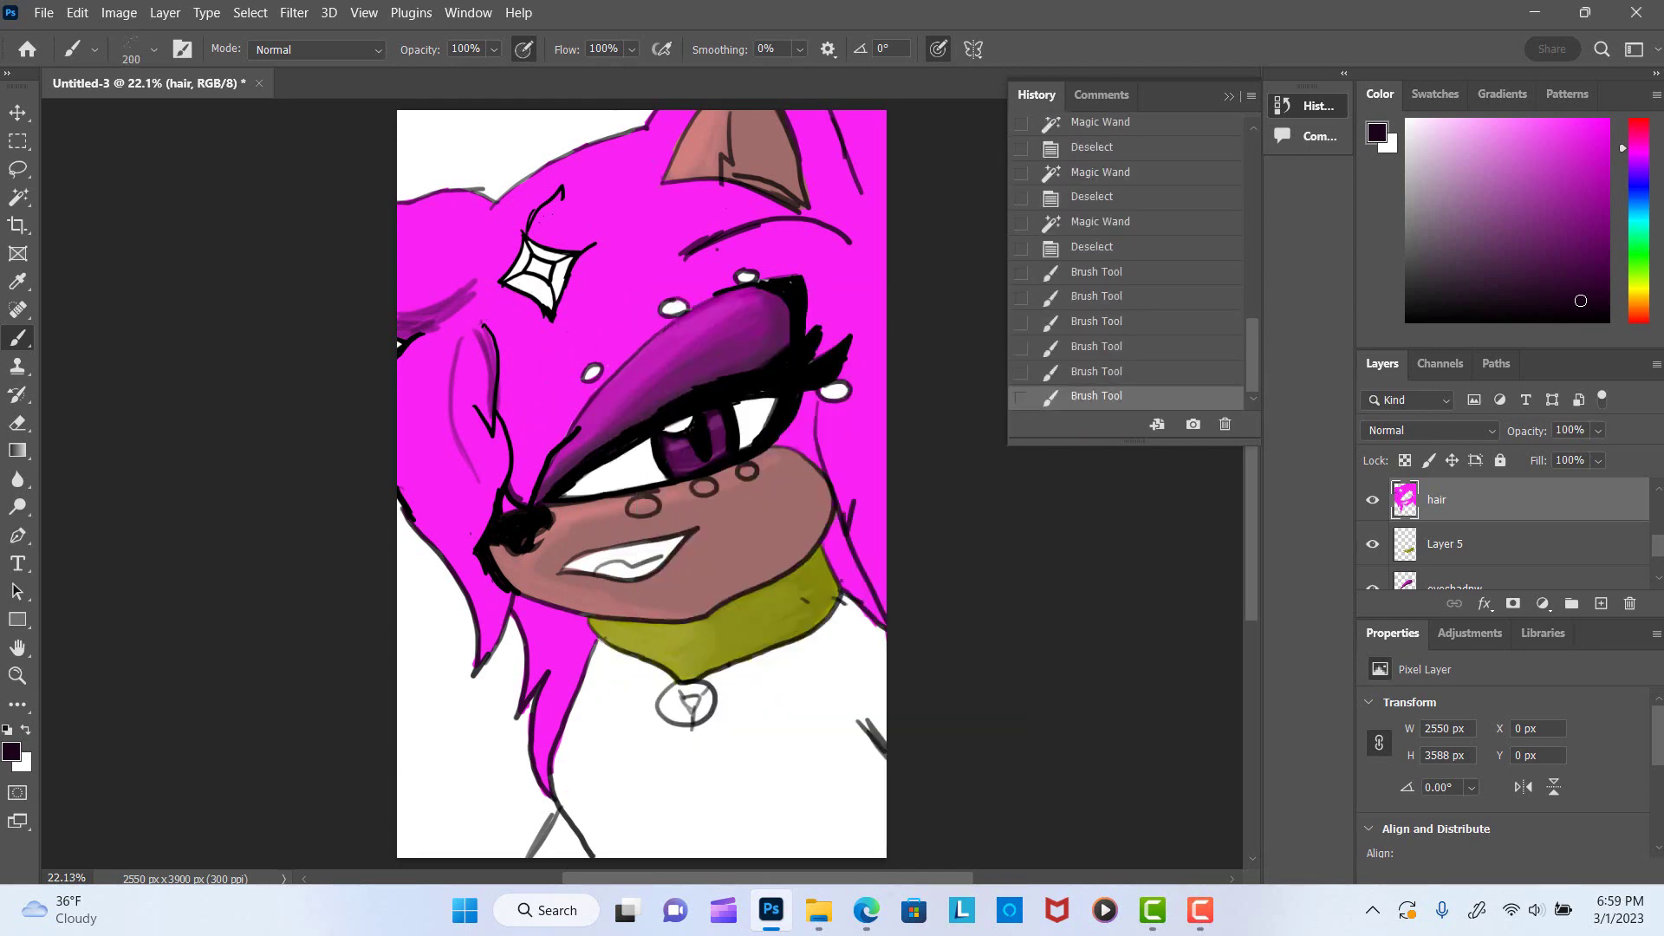
Paint light strands over the eyebrow and 354 px sketchy strands on the left hair.
mouse_move(659, 308)
mouse_down()
mouse_move(749, 264)
mouse_move(732, 275)
mouse_up()
right_click(606, 334)
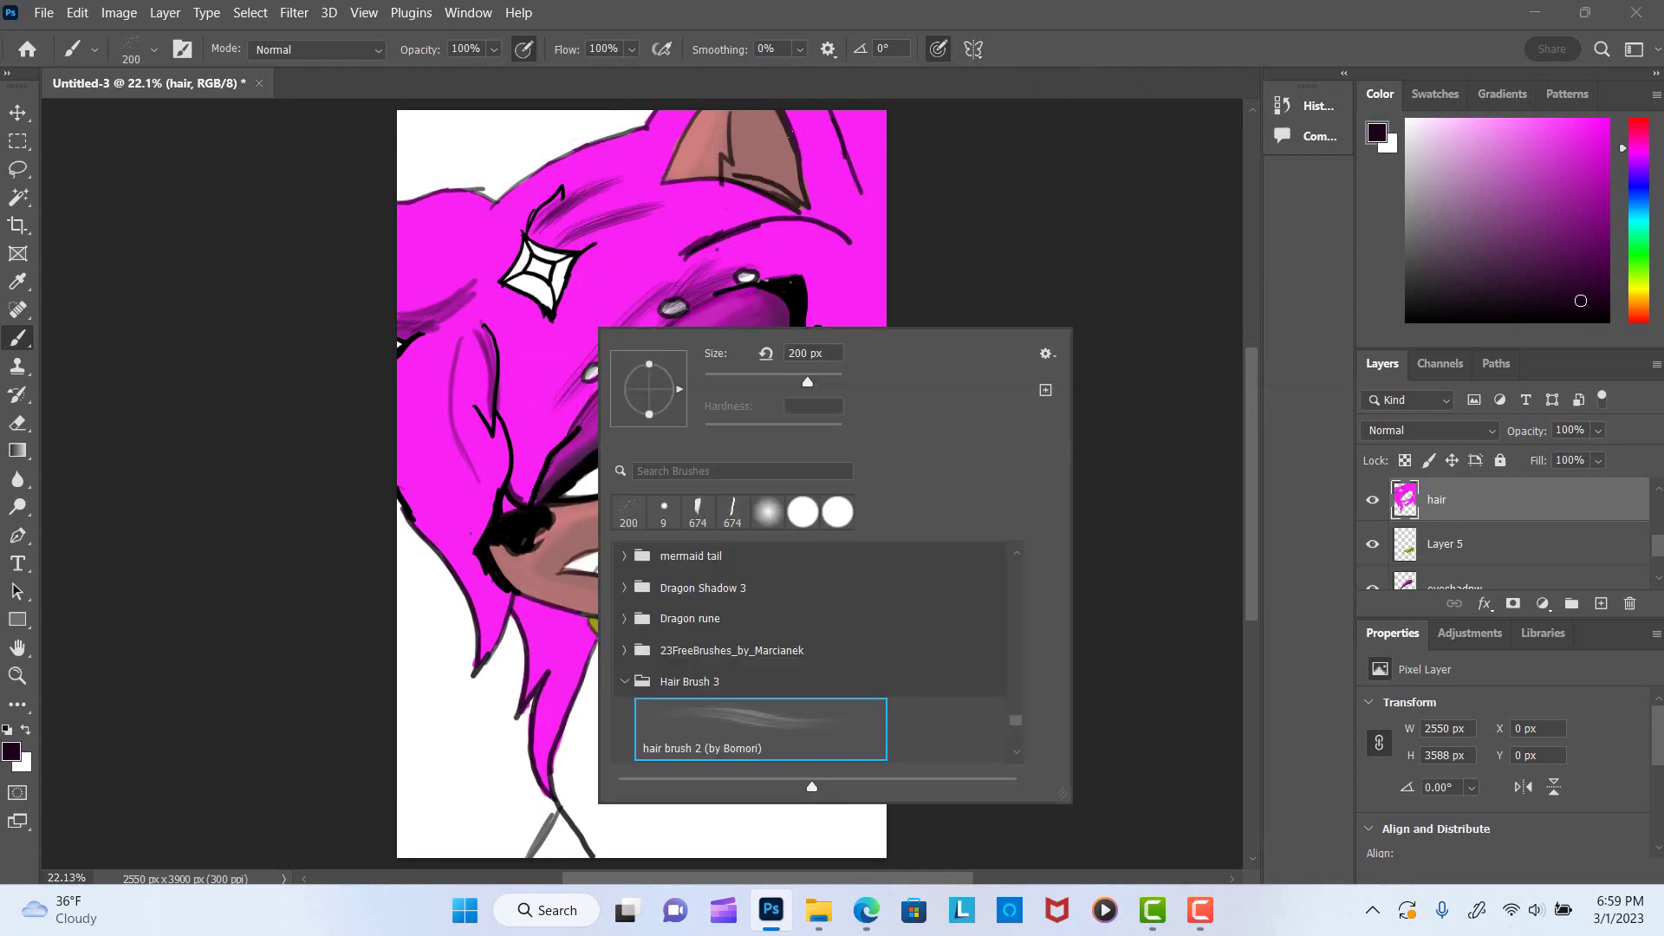
key(Return)
mouse_move(468, 326)
mouse_down()
mouse_move(434, 590)
mouse_move(442, 650)
mouse_up()
click(1318, 105)
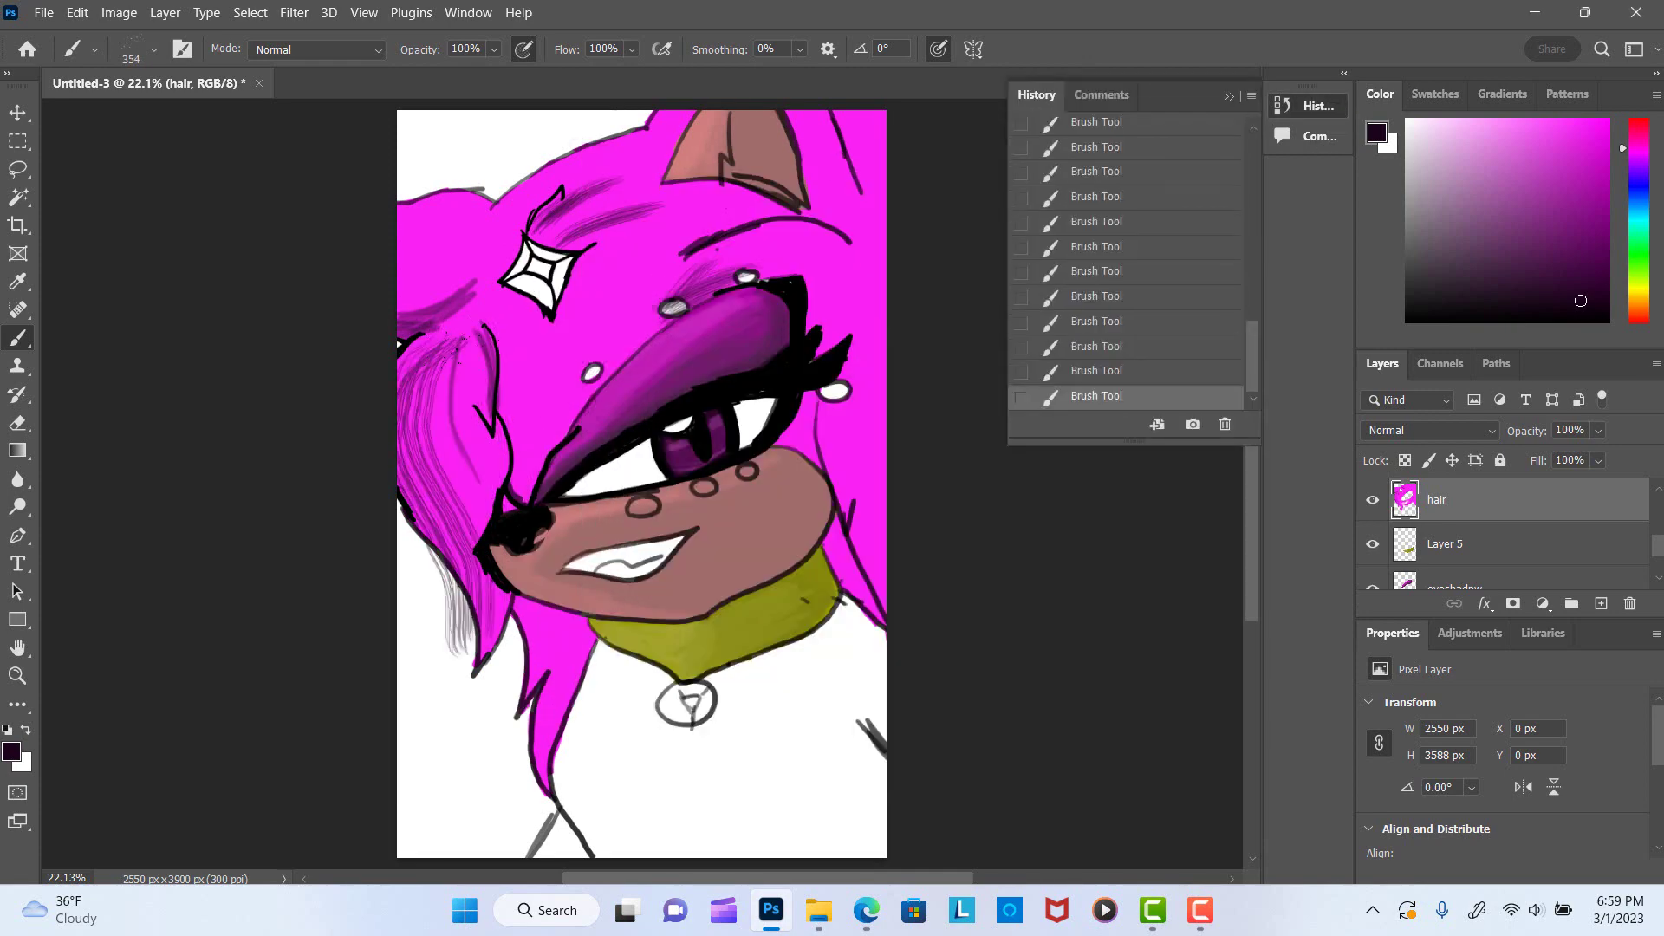
Paint dark purple strands across the forehead, top, right and lower-left hair.
drag(624, 251, 537, 424)
drag(520, 191, 399, 295)
drag(633, 134, 490, 338)
drag(690, 113, 607, 204)
mouse_move(862, 108)
mouse_down()
mouse_move(793, 221)
mouse_move(815, 234)
mouse_up()
drag(880, 169, 641, 308)
drag(879, 239, 780, 442)
drag(884, 260, 814, 577)
drag(880, 355, 789, 616)
mouse_move(572, 602)
mouse_down()
mouse_move(520, 715)
mouse_move(507, 807)
mouse_up()
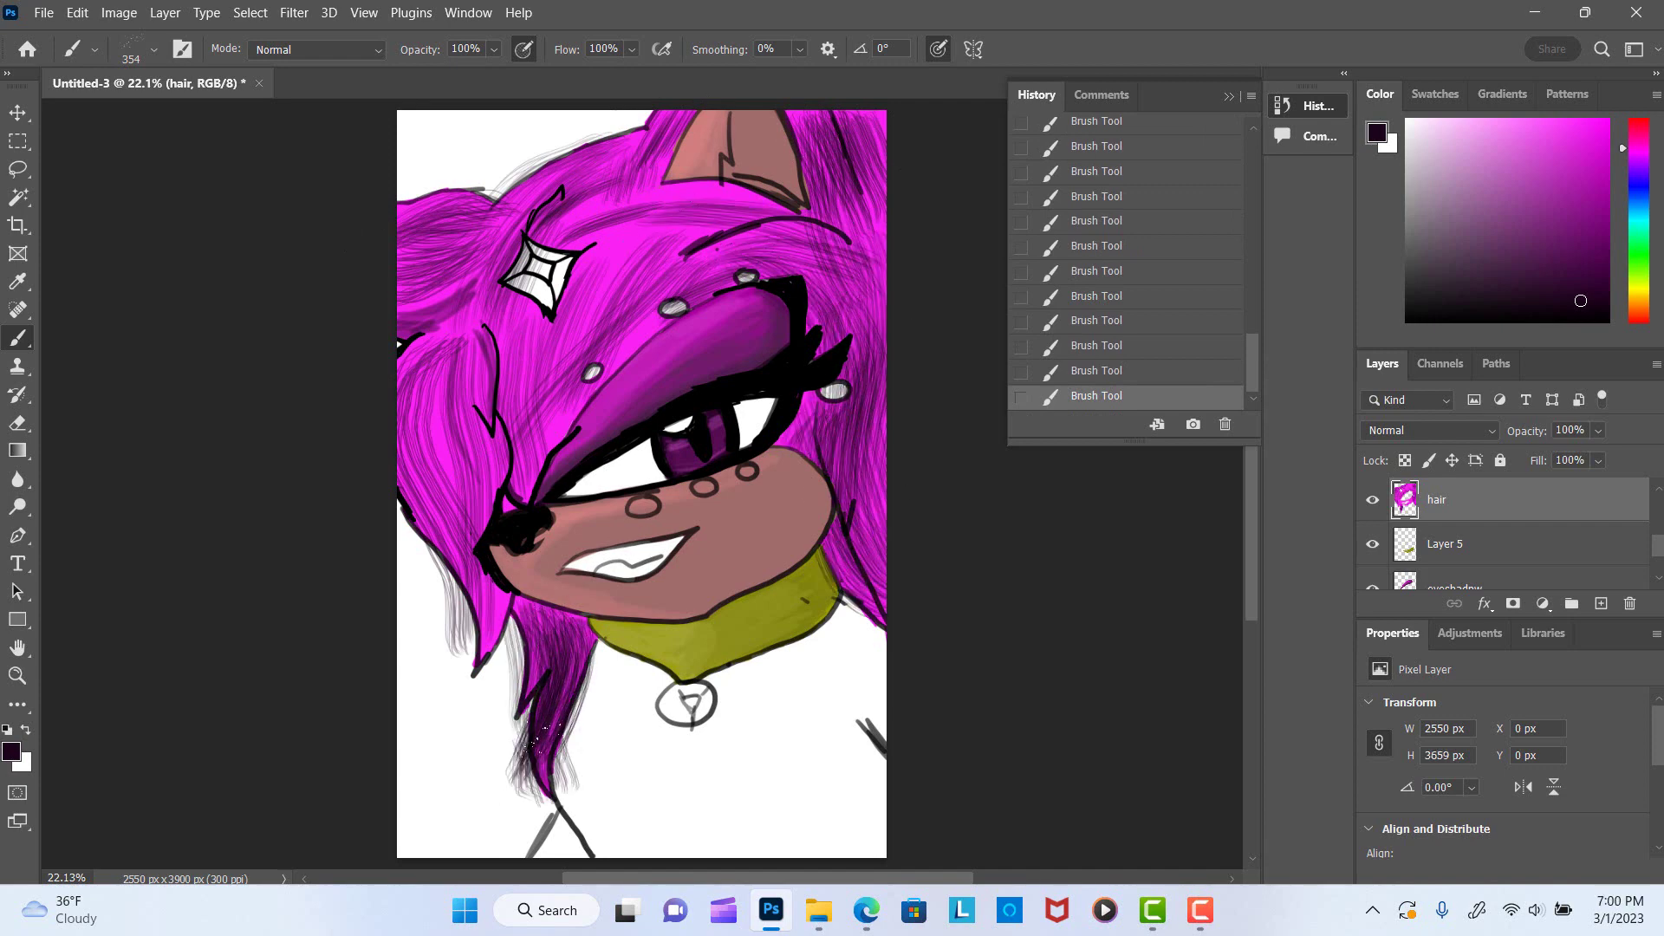
Add more dark purple strands over the forehead and left hair.
mouse_move(776, 178)
mouse_down()
mouse_move(563, 230)
mouse_move(555, 434)
mouse_up()
drag(711, 277, 529, 494)
drag(498, 264, 403, 520)
click(1229, 96)
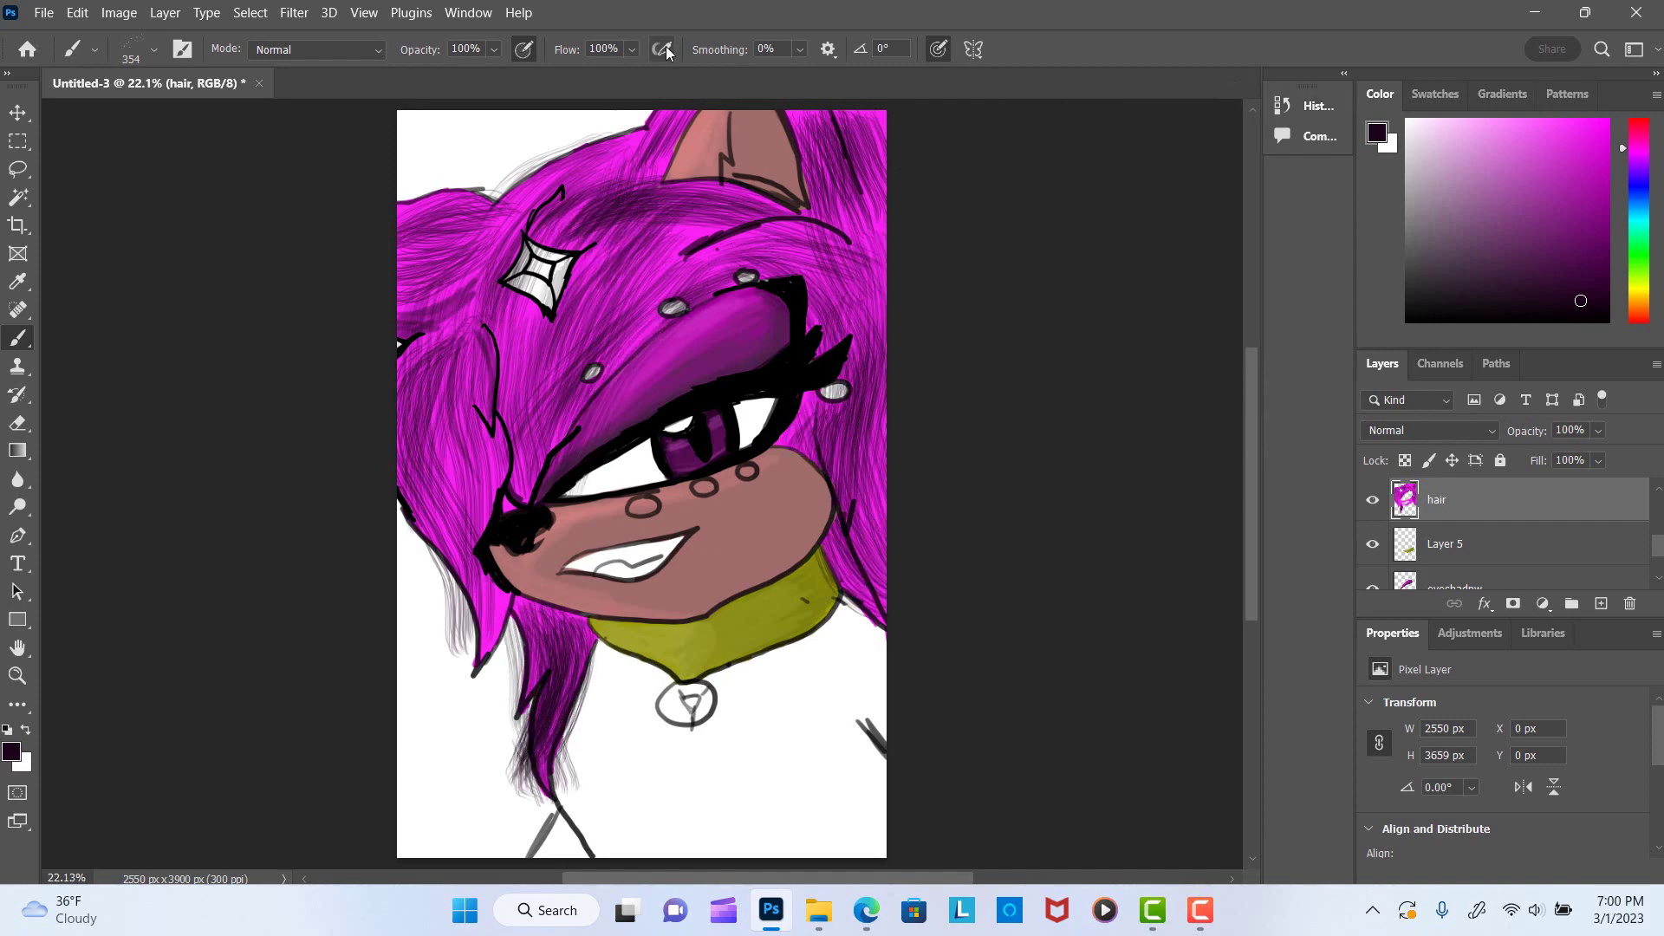
drag(667, 113, 520, 213)
drag(641, 122, 425, 287)
Move the hair layer below eyeshadpw and add grey-purple strands to the left hair.
drag(1434, 501, 1660, 559)
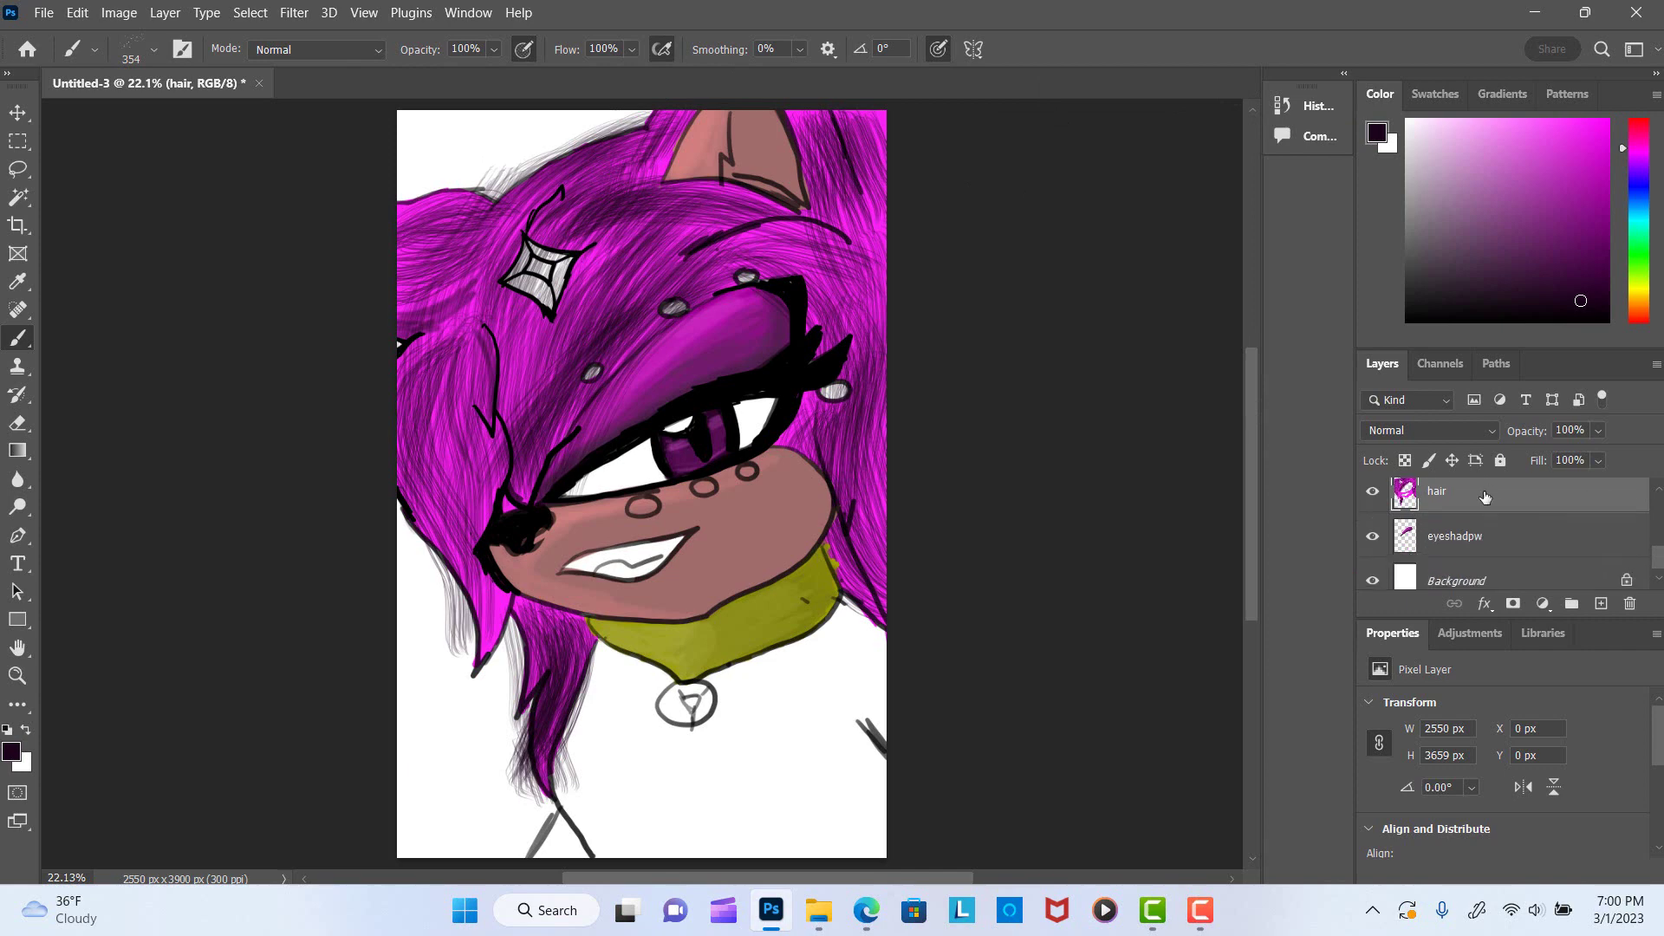
drag(503, 295, 408, 459)
drag(520, 438, 407, 663)
mouse_move(490, 169)
mouse_down()
mouse_move(398, 243)
mouse_move(399, 304)
mouse_up()
Paint mid purple strands on the left, top-right and right hair.
click(1575, 226)
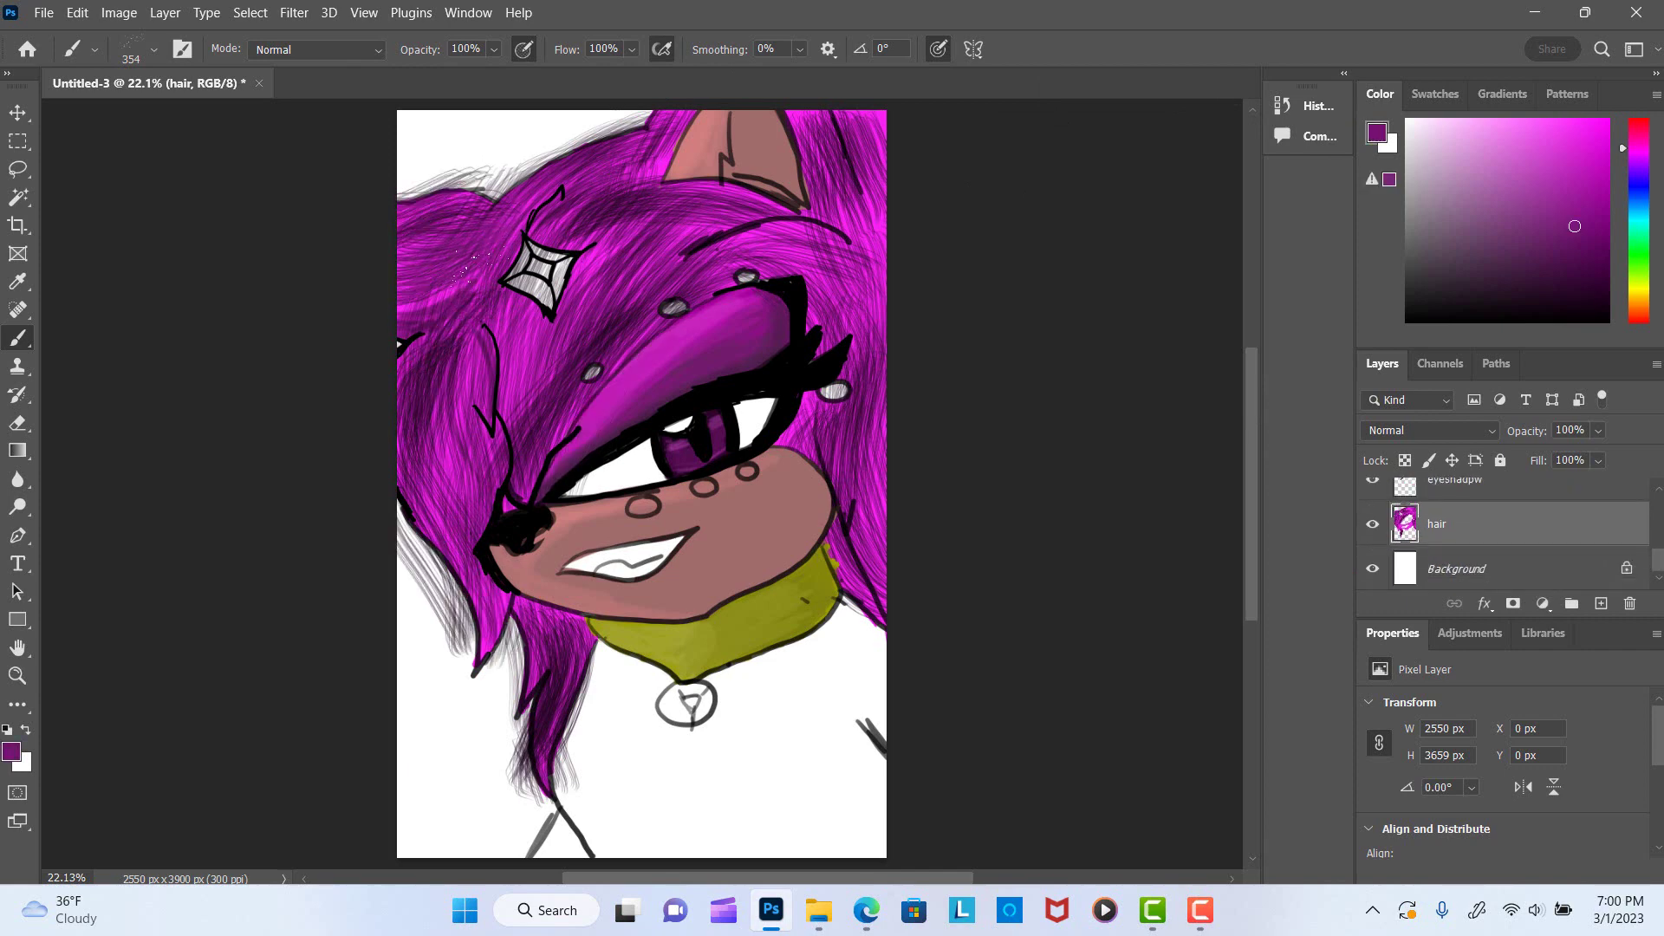
drag(486, 265, 399, 310)
drag(867, 217, 736, 329)
drag(875, 537, 832, 390)
Paint slightly brighter purple strands on the left, lower-left and central hair.
click(1582, 191)
drag(468, 303, 407, 477)
drag(572, 633, 554, 767)
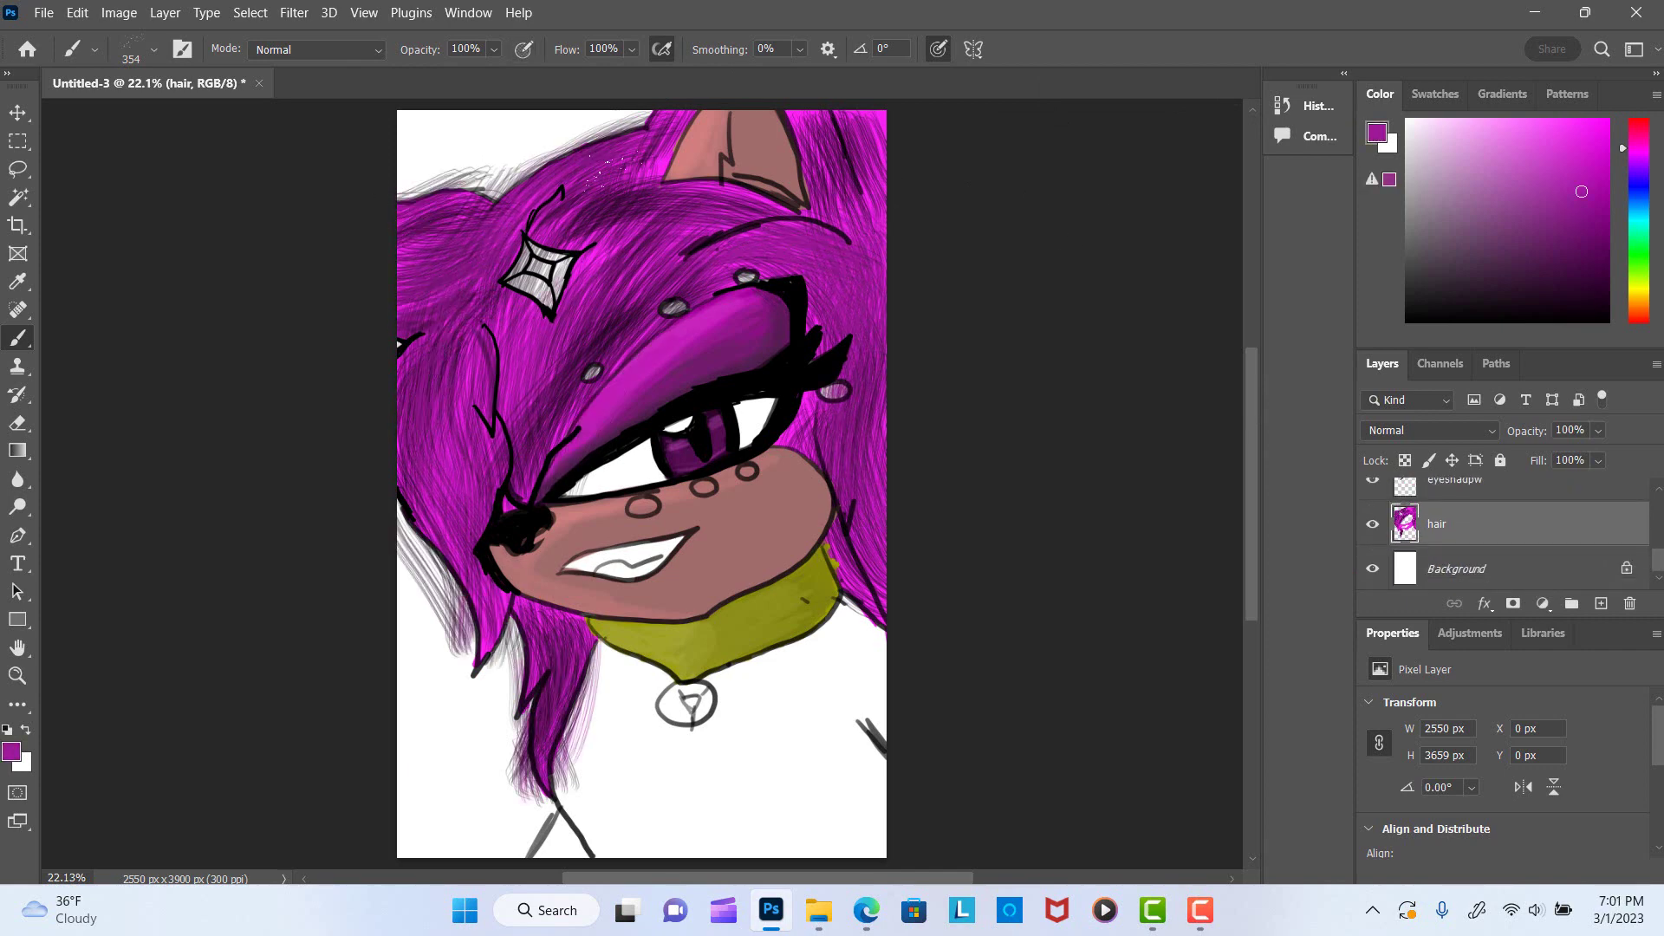
mouse_move(676, 208)
mouse_down()
mouse_move(607, 269)
mouse_move(554, 416)
mouse_up()
Paint bright magenta strands across the hair.
click(1560, 162)
drag(502, 208, 403, 304)
drag(459, 329, 403, 511)
drag(659, 269, 546, 425)
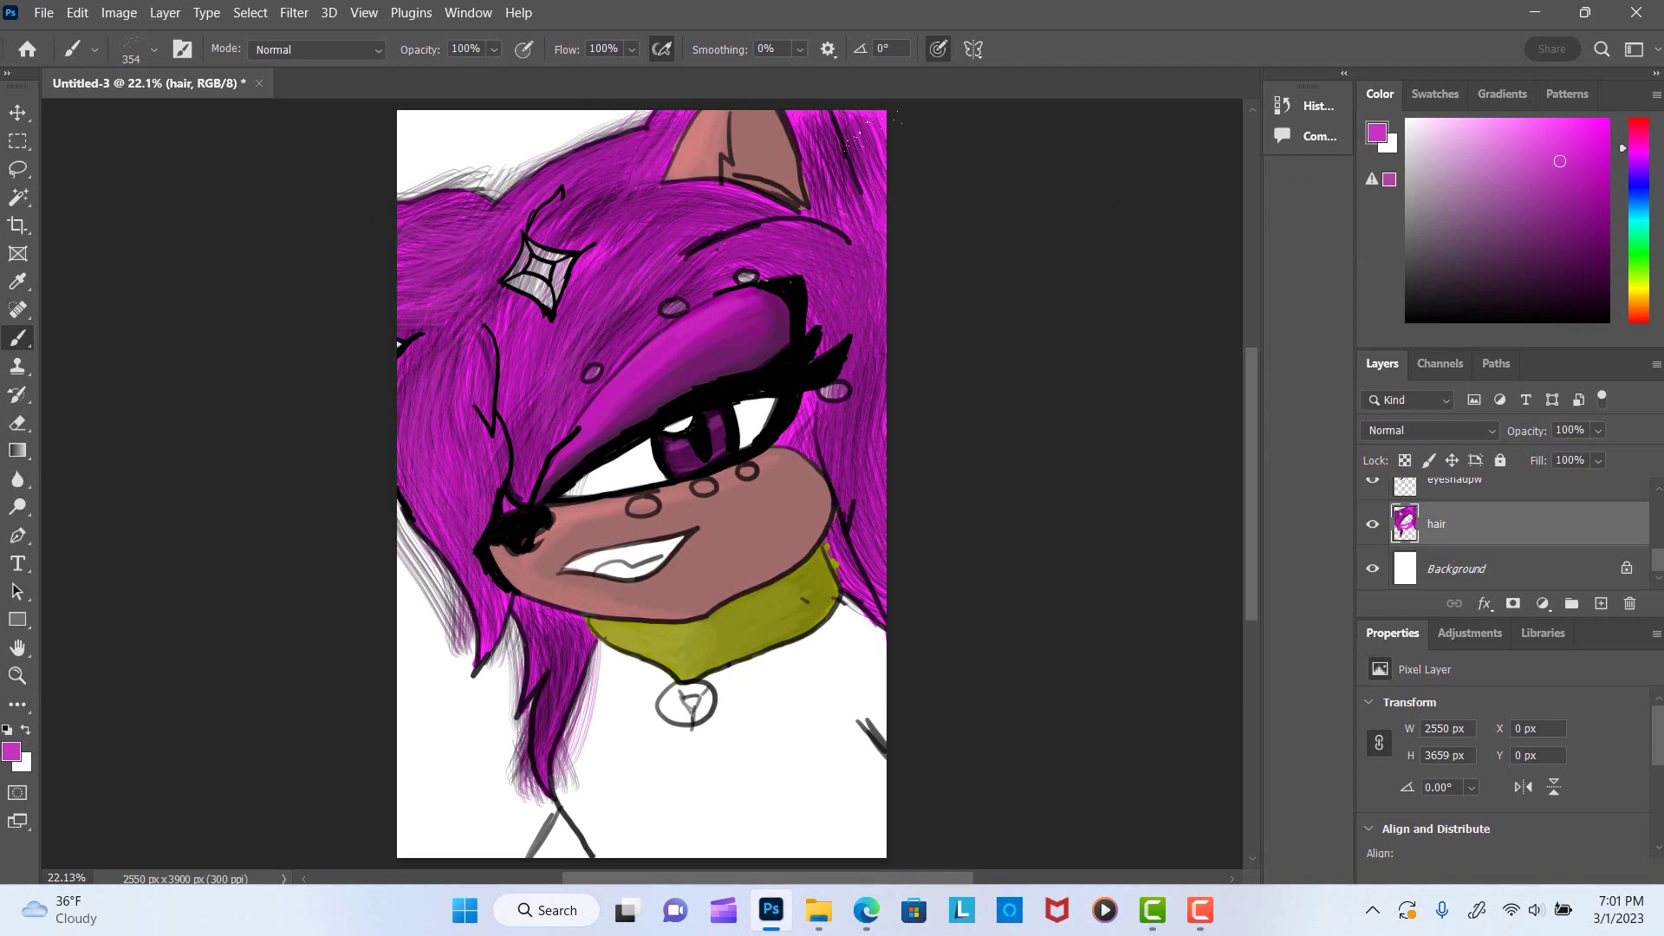
drag(876, 121, 815, 511)
Paint darker purple strands on the right hair and more strands on the left.
click(1534, 262)
drag(776, 401, 745, 442)
drag(853, 394, 789, 503)
drag(884, 528, 828, 655)
drag(863, 256, 763, 299)
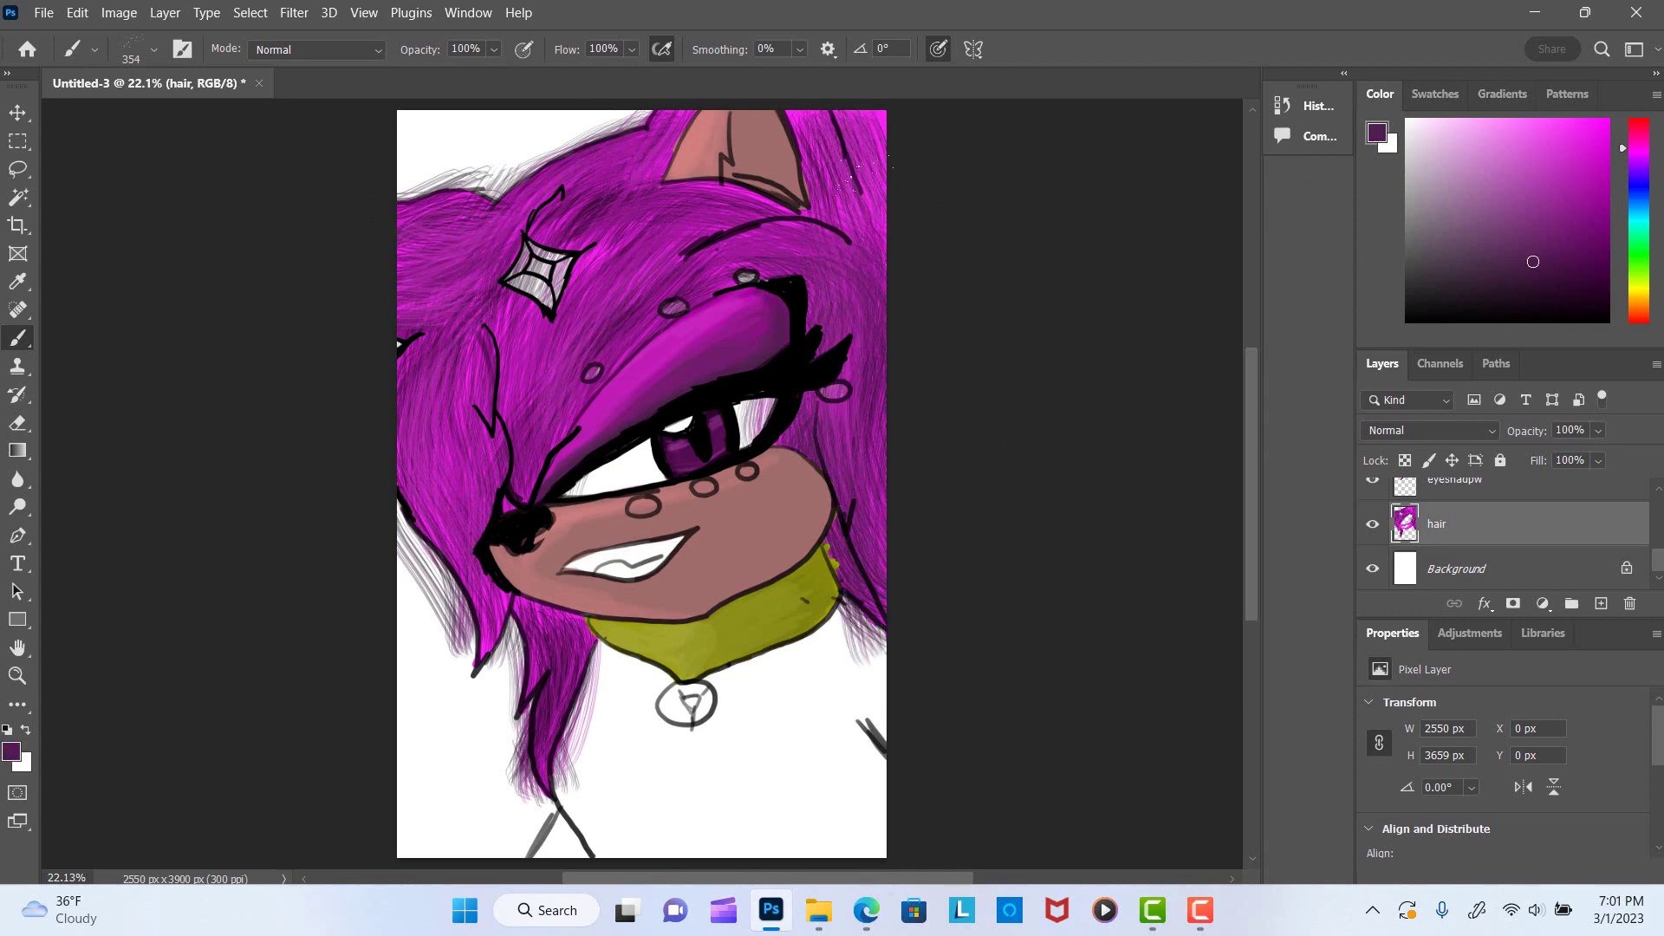
drag(884, 112, 806, 295)
drag(464, 563, 442, 668)
drag(472, 356, 458, 437)
drag(611, 641, 572, 767)
Paint light pink highlight strands over the left hair.
drag(476, 267, 399, 321)
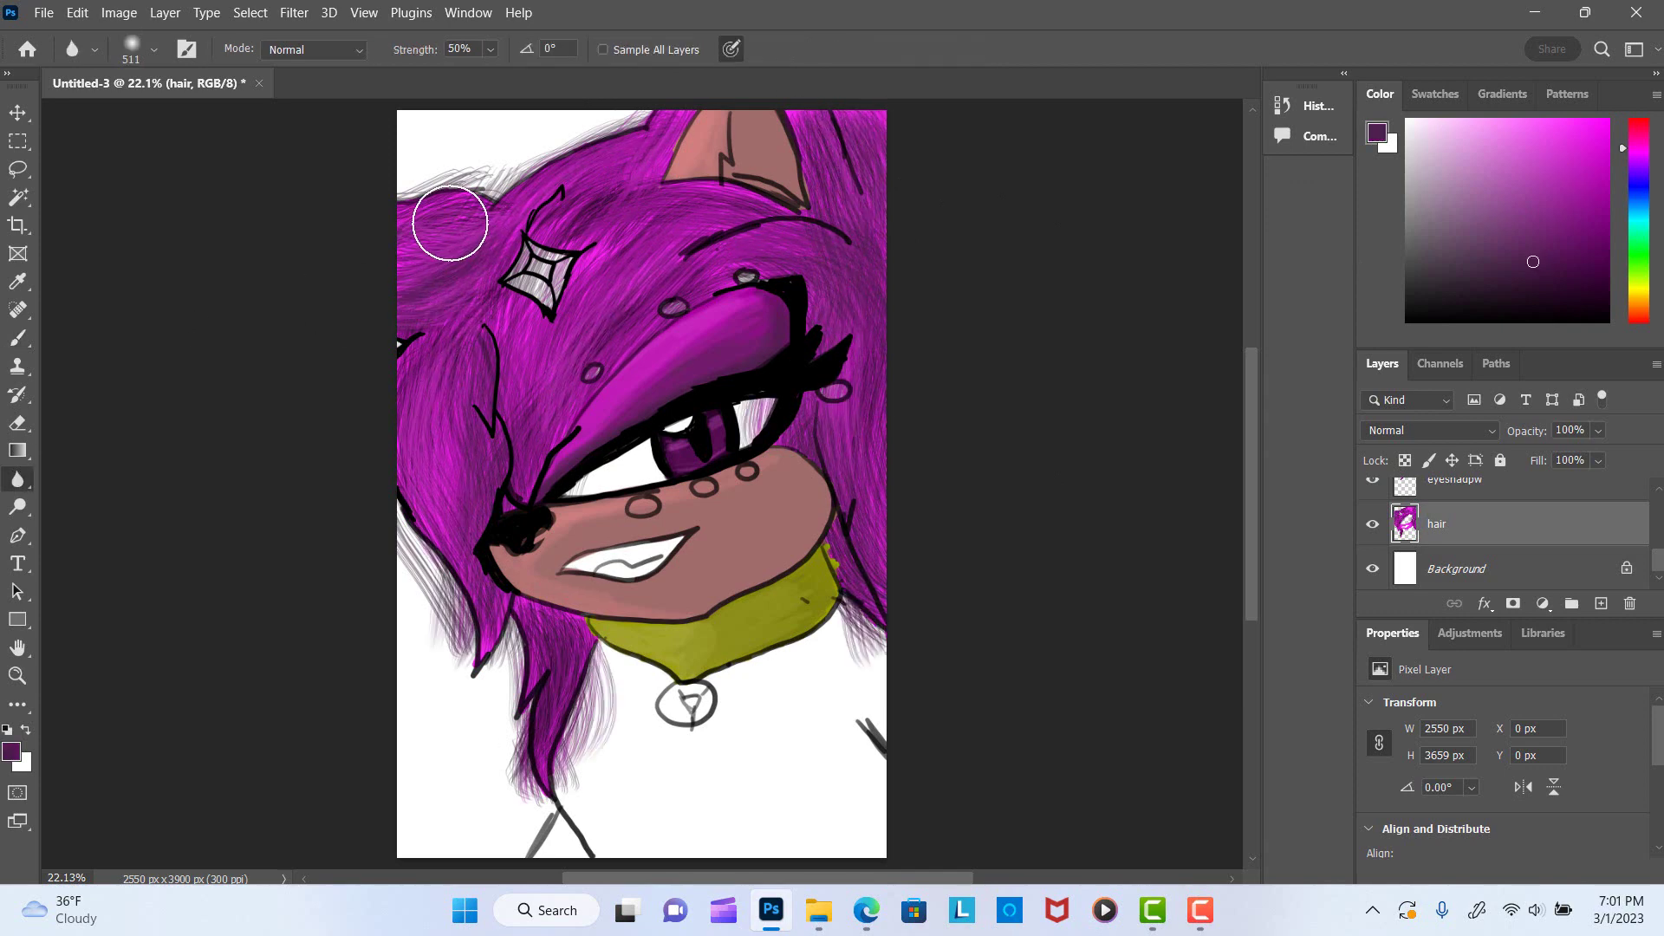
key(r)
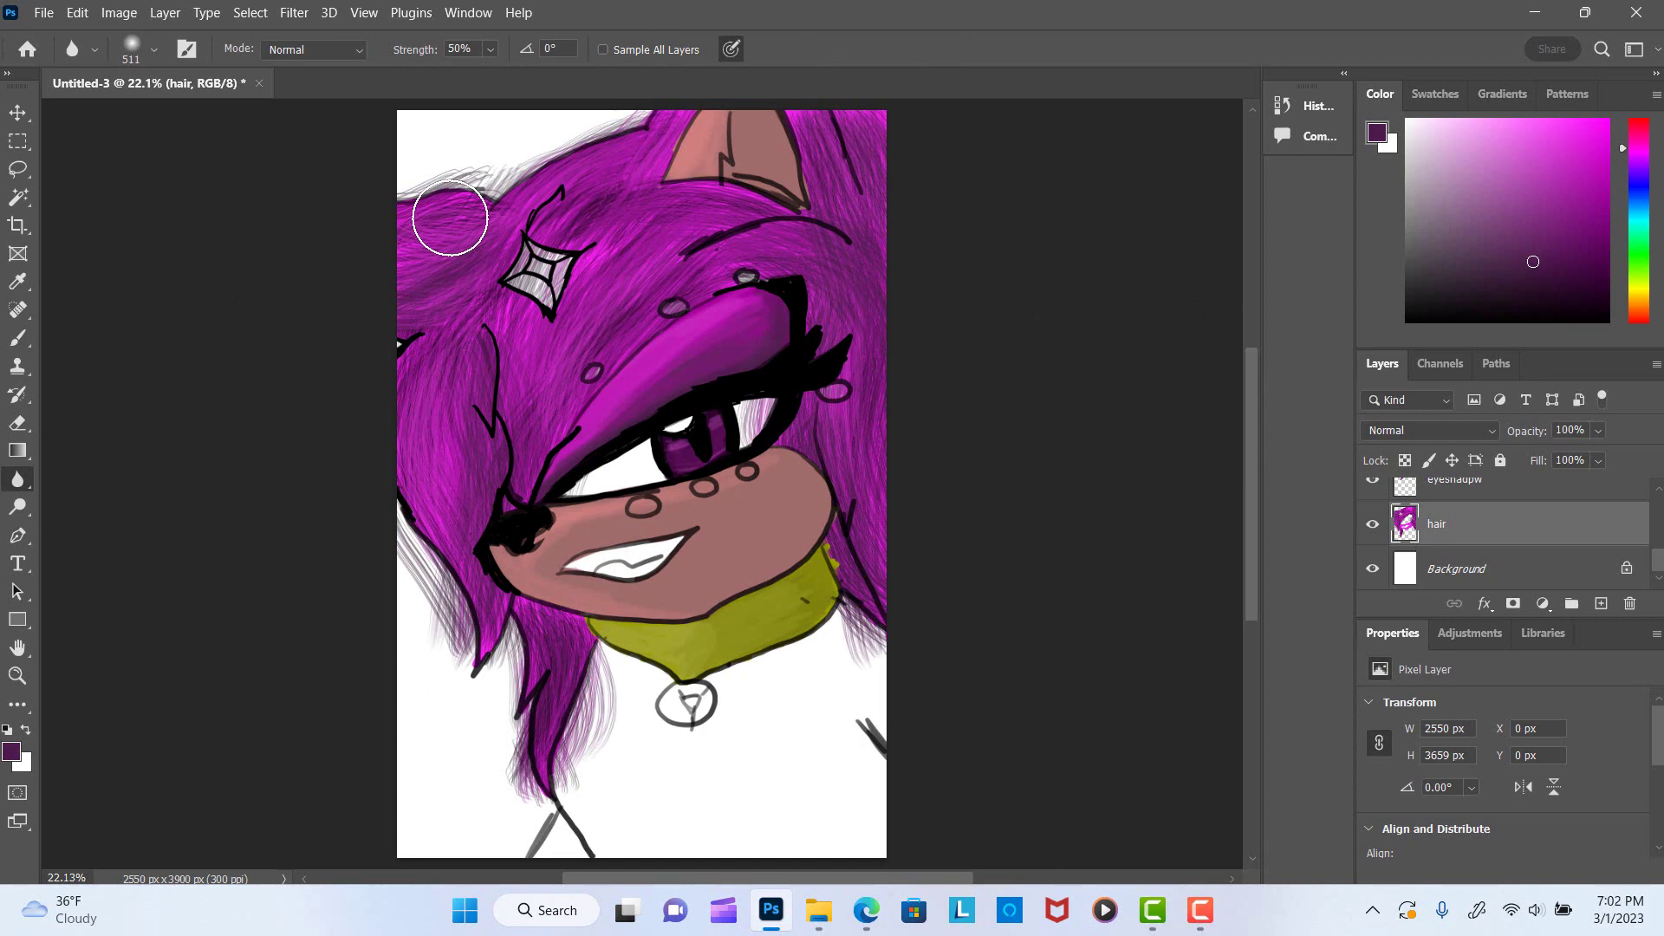
key(b)
click(1437, 145)
drag(520, 195, 408, 256)
drag(468, 333, 408, 563)
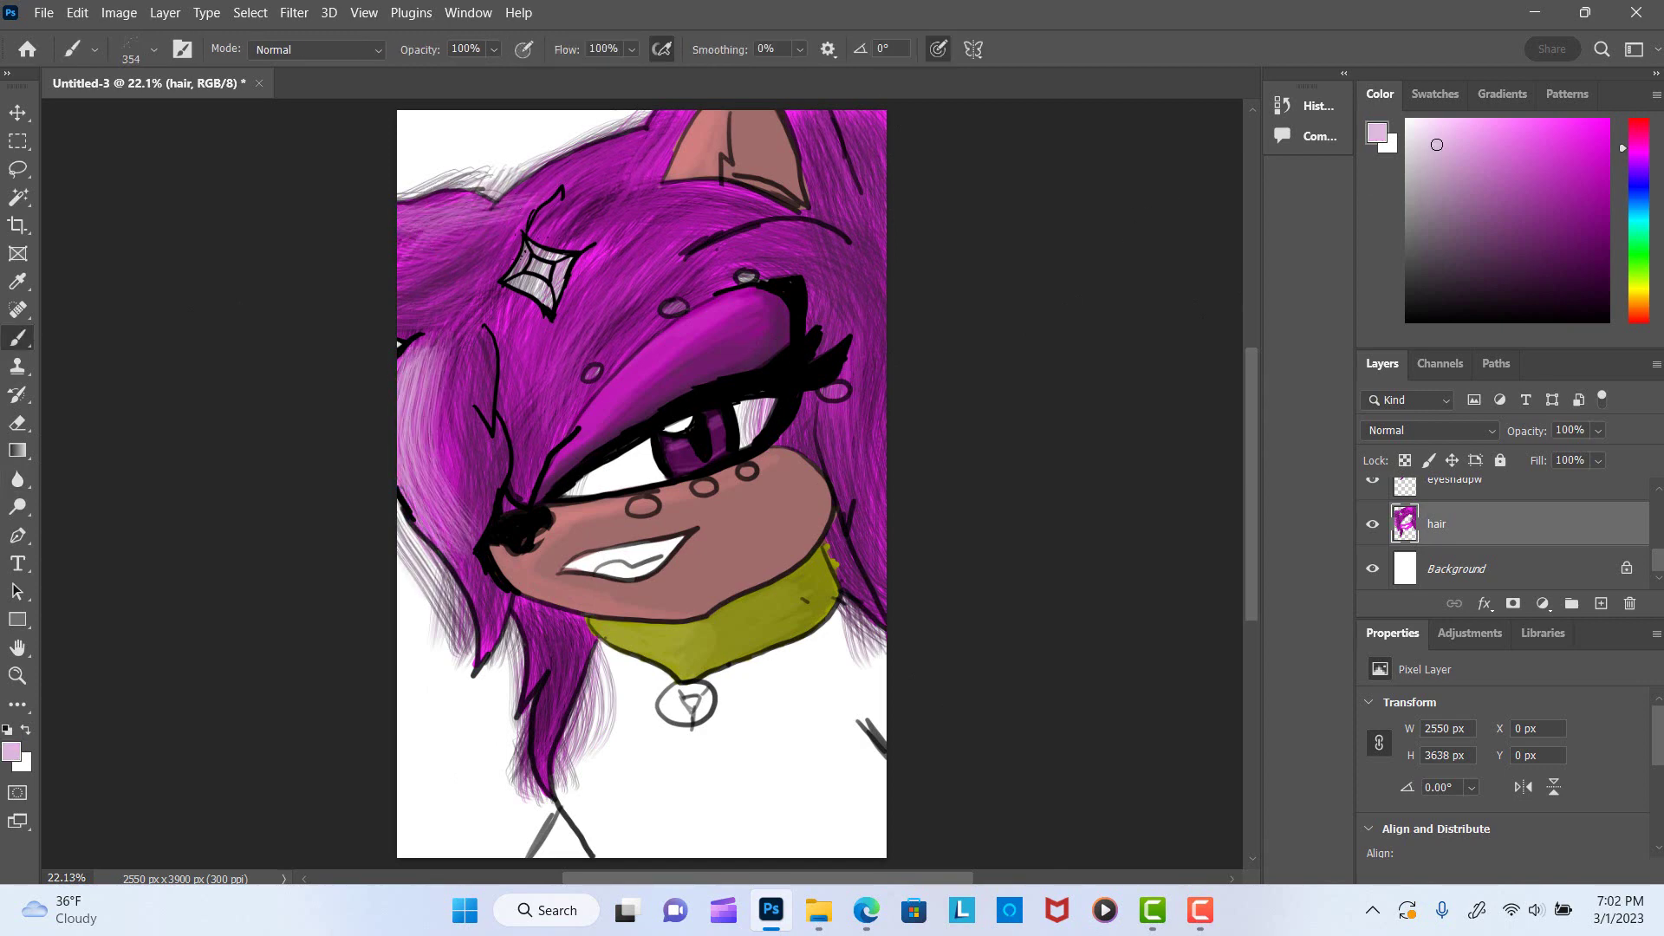
Zoom in on the upper-left hair.
key(r)
key(z)
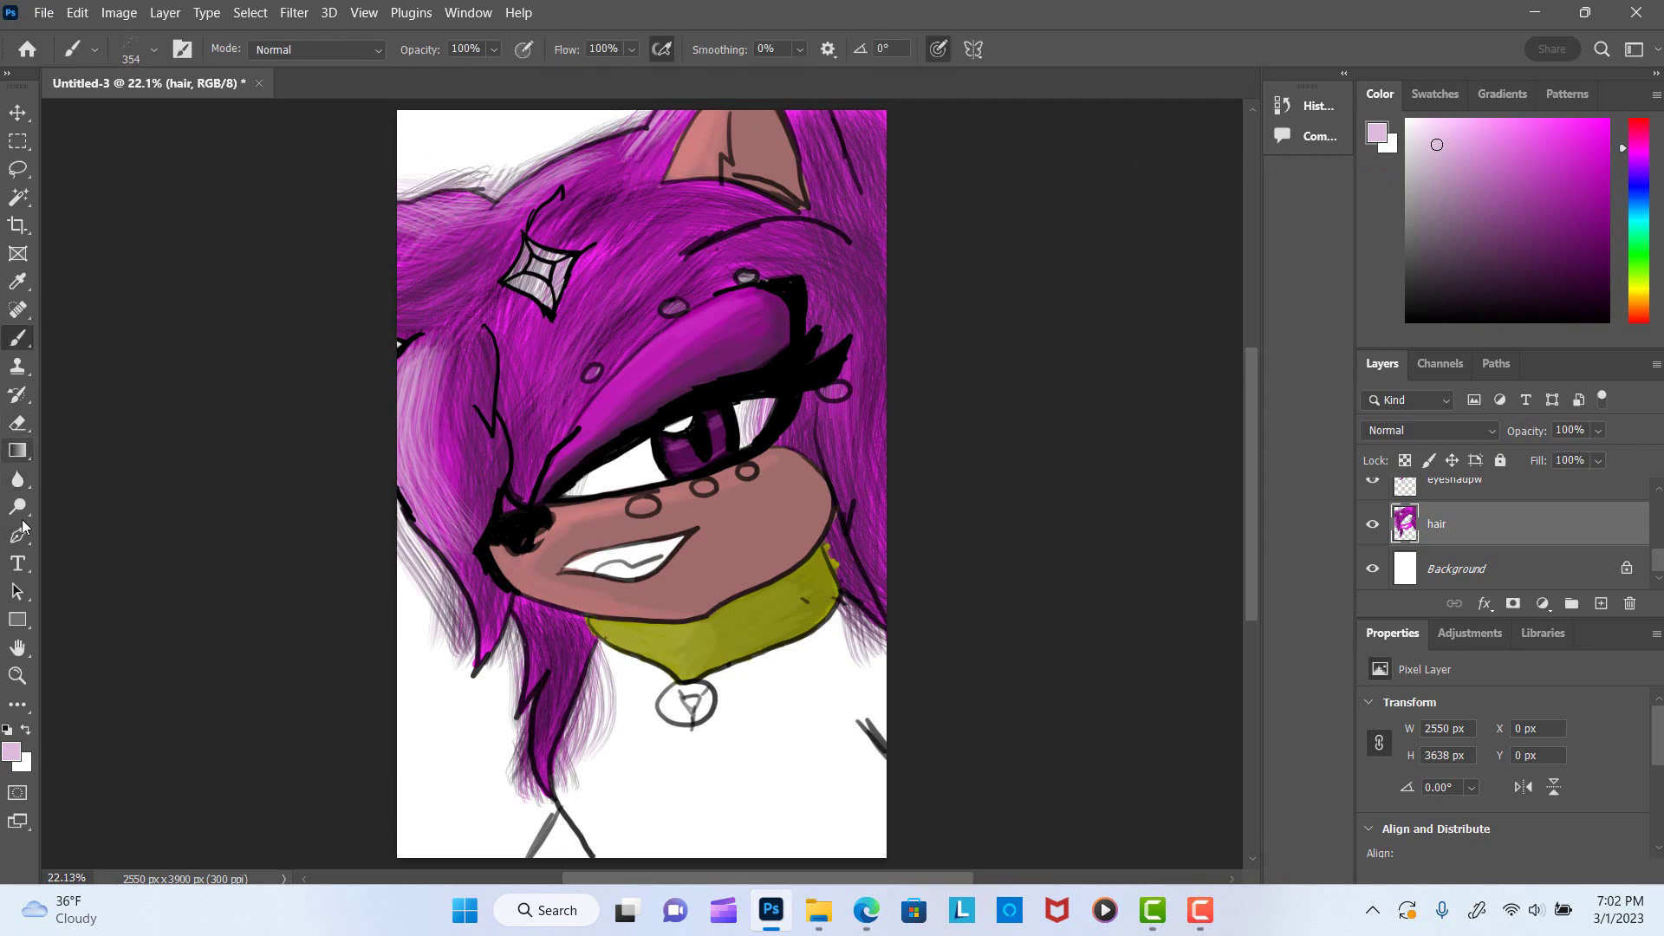
click(429, 143)
Erase grey strands above the hair outline, stepping back one History state.
key(e)
mouse_move(355, 218)
mouse_down()
mouse_move(598, 245)
mouse_move(705, 213)
mouse_up()
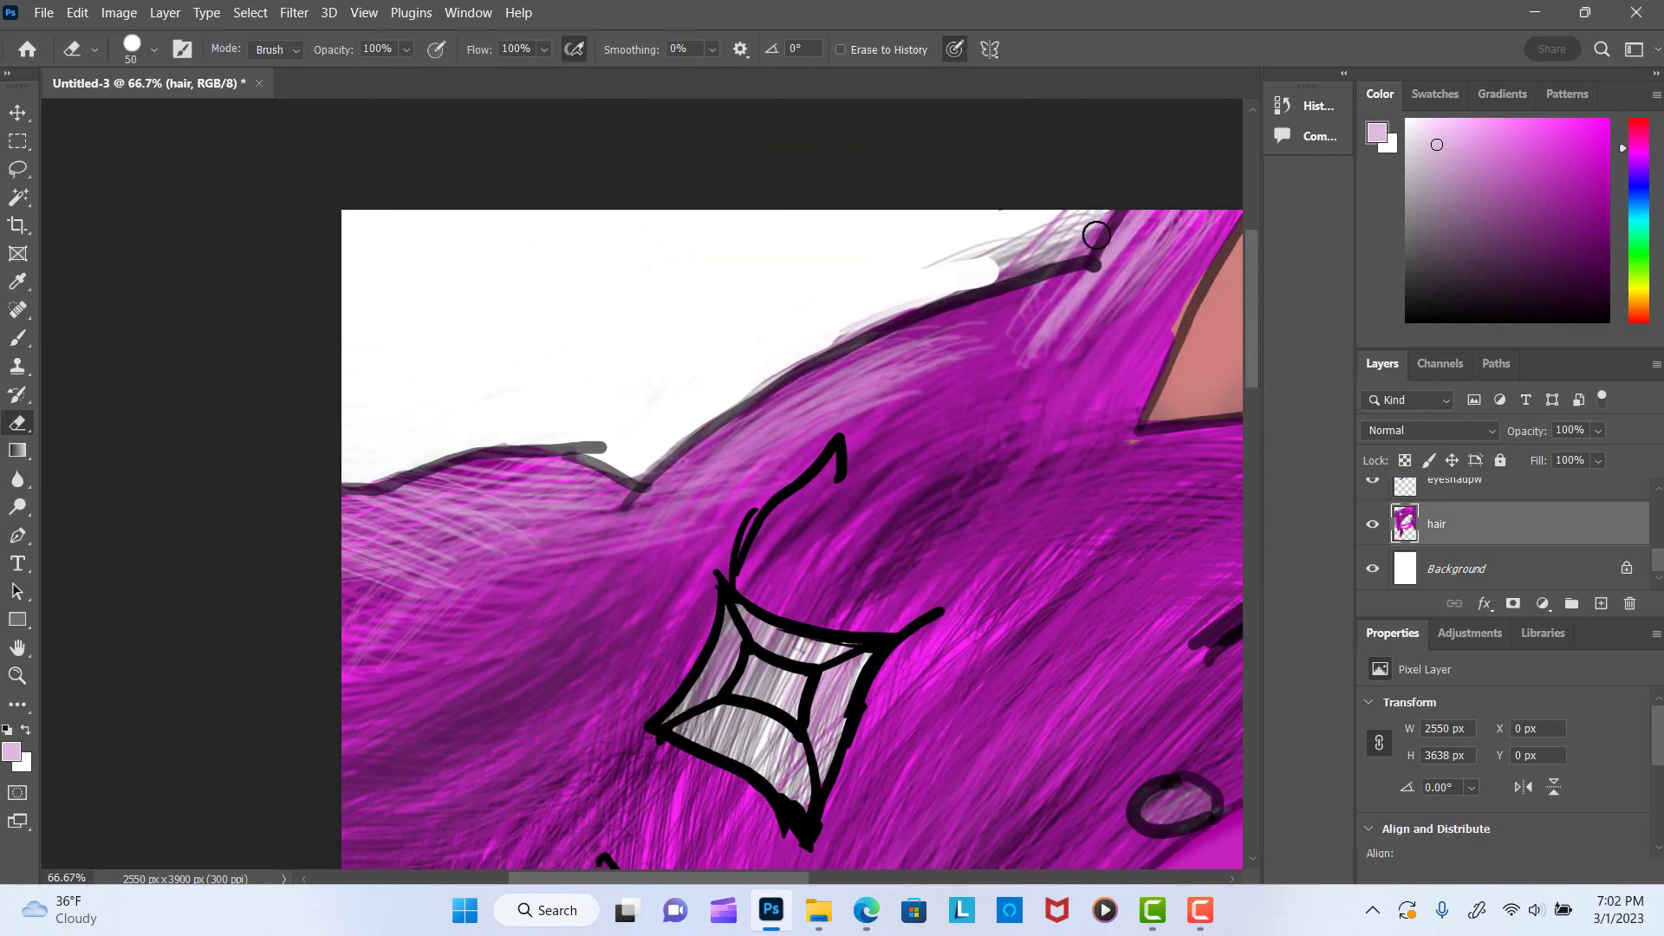
scroll(910, 174, up, 2)
scroll(953, 347, down, 5)
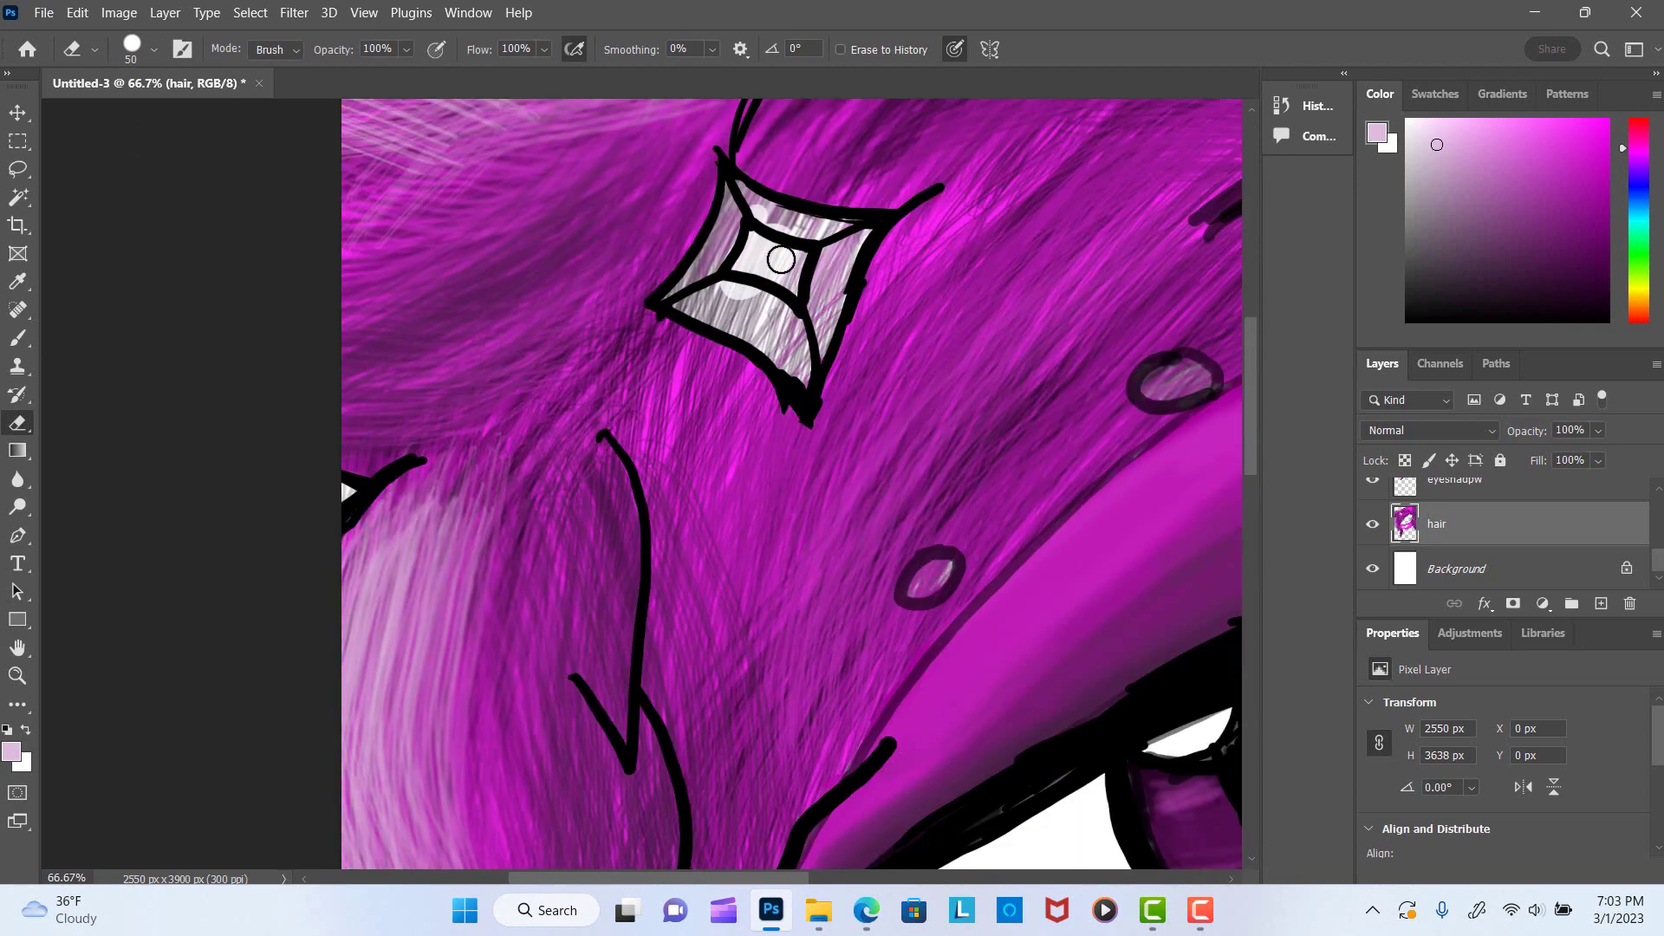
mouse_move(755, 195)
mouse_down()
mouse_move(806, 347)
mouse_move(694, 295)
mouse_move(740, 192)
mouse_up()
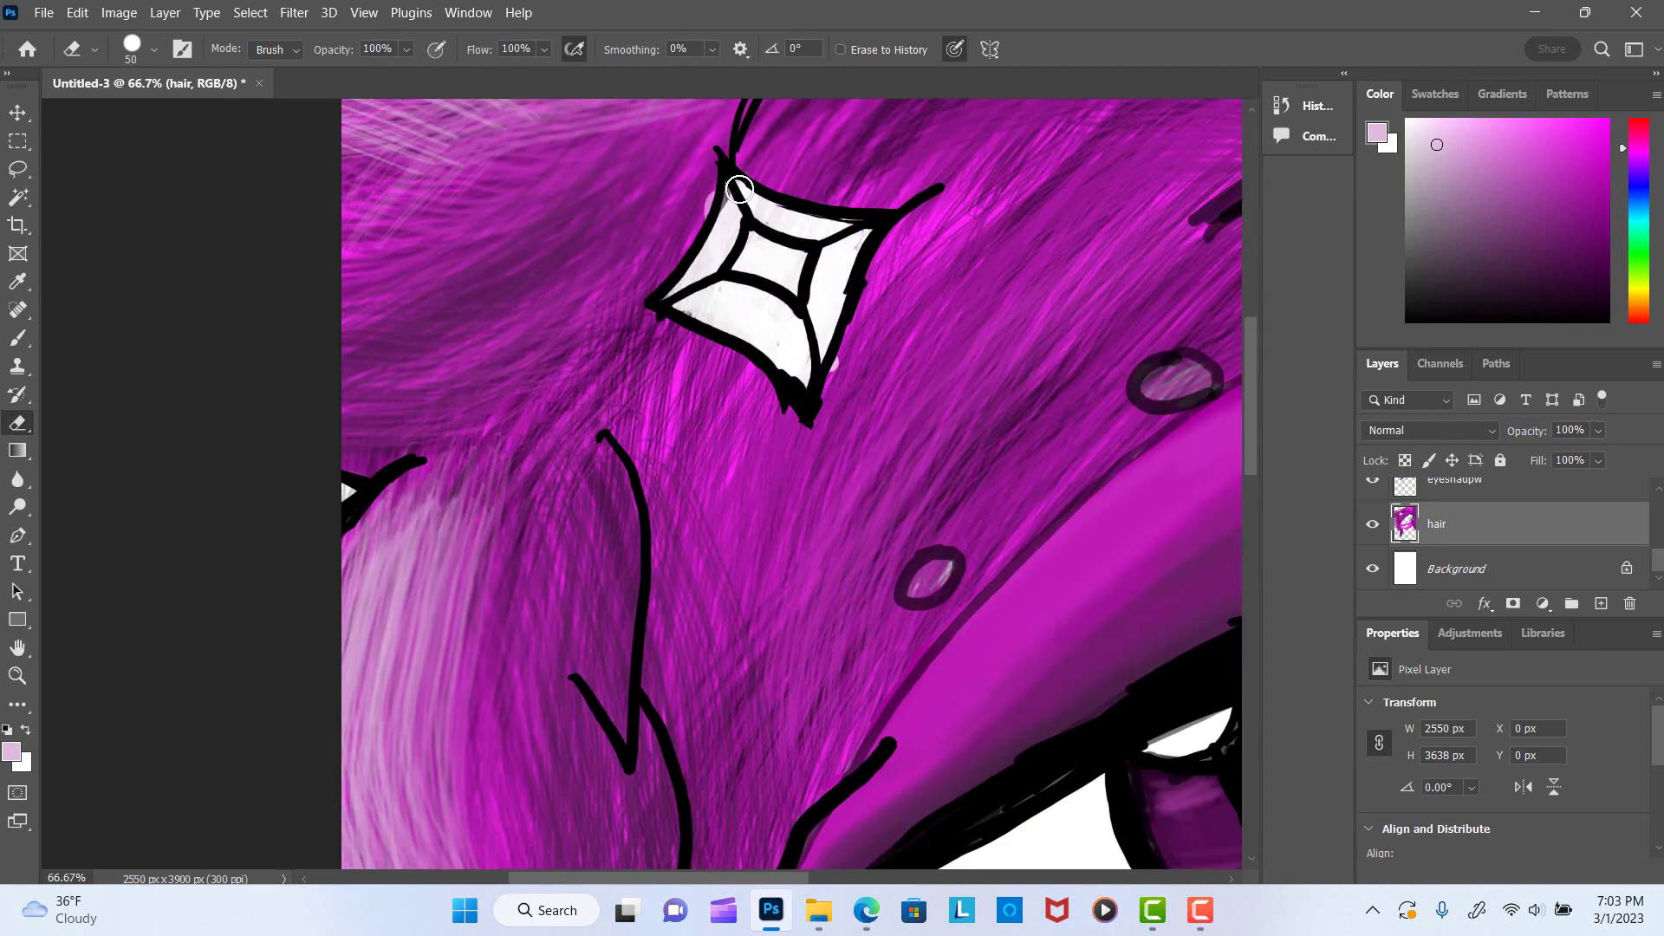
click(1309, 105)
click(1120, 273)
click(1309, 105)
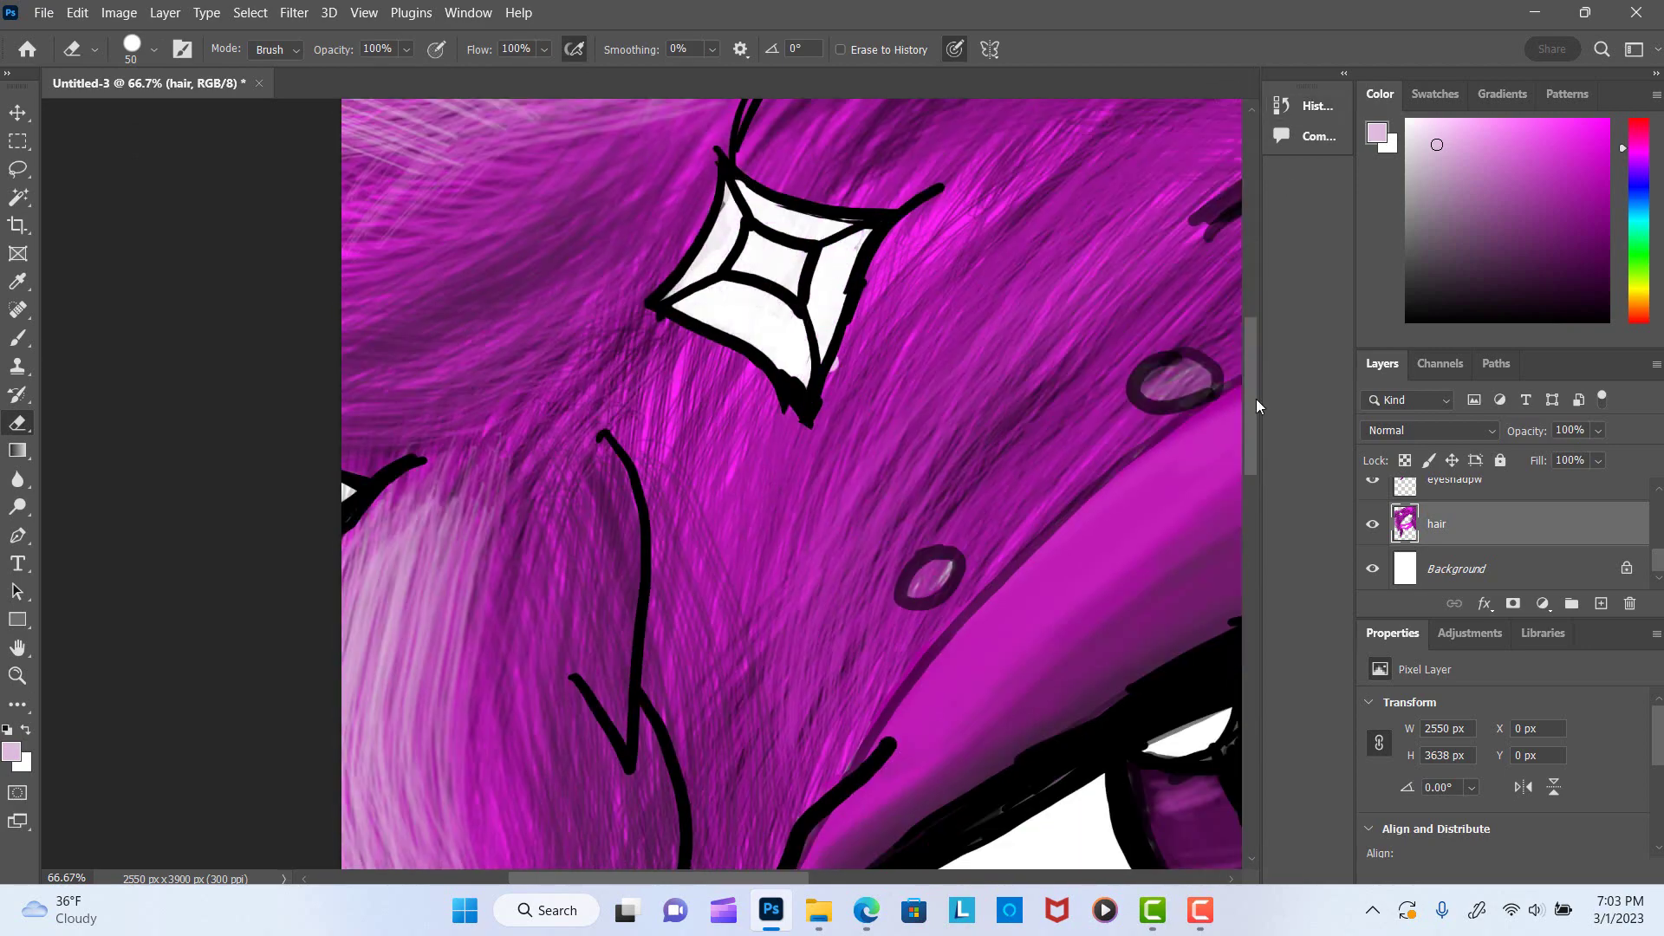
Erase grey strands left of the hair edge and around the lower hair.
scroll(377, 369, down, 7)
mouse_move(378, 368)
mouse_down()
mouse_move(451, 606)
mouse_move(377, 442)
mouse_move(537, 780)
mouse_up()
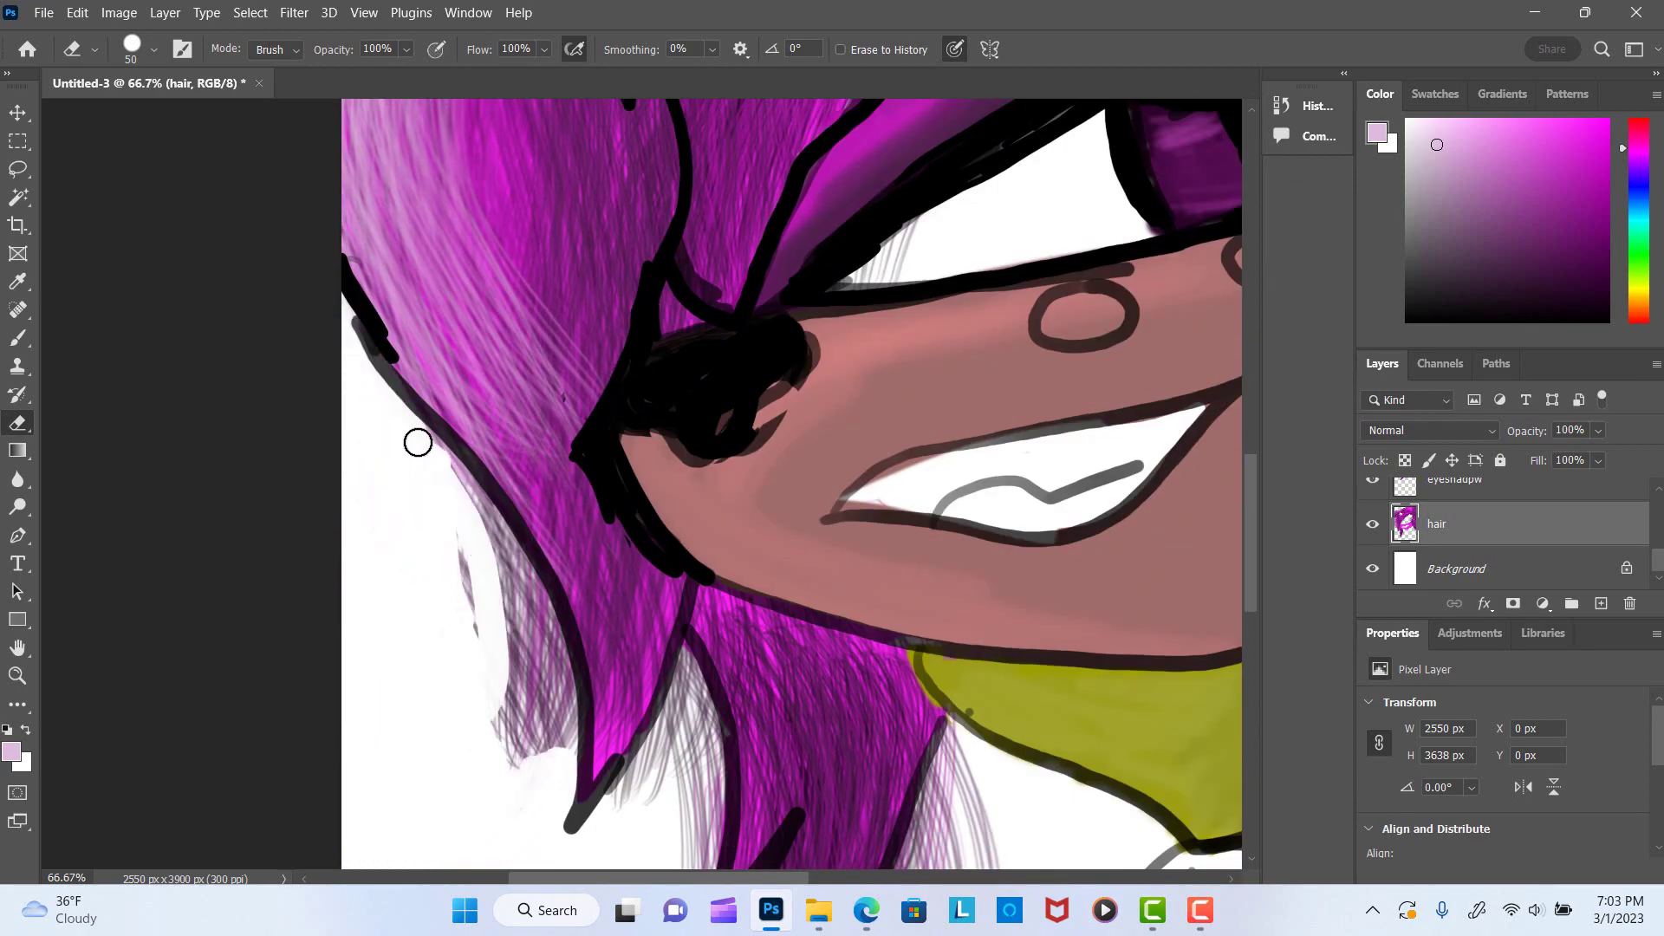
mouse_move(416, 438)
mouse_down()
mouse_move(512, 763)
mouse_move(512, 583)
mouse_move(659, 806)
mouse_up()
scroll(980, 361, down, 5)
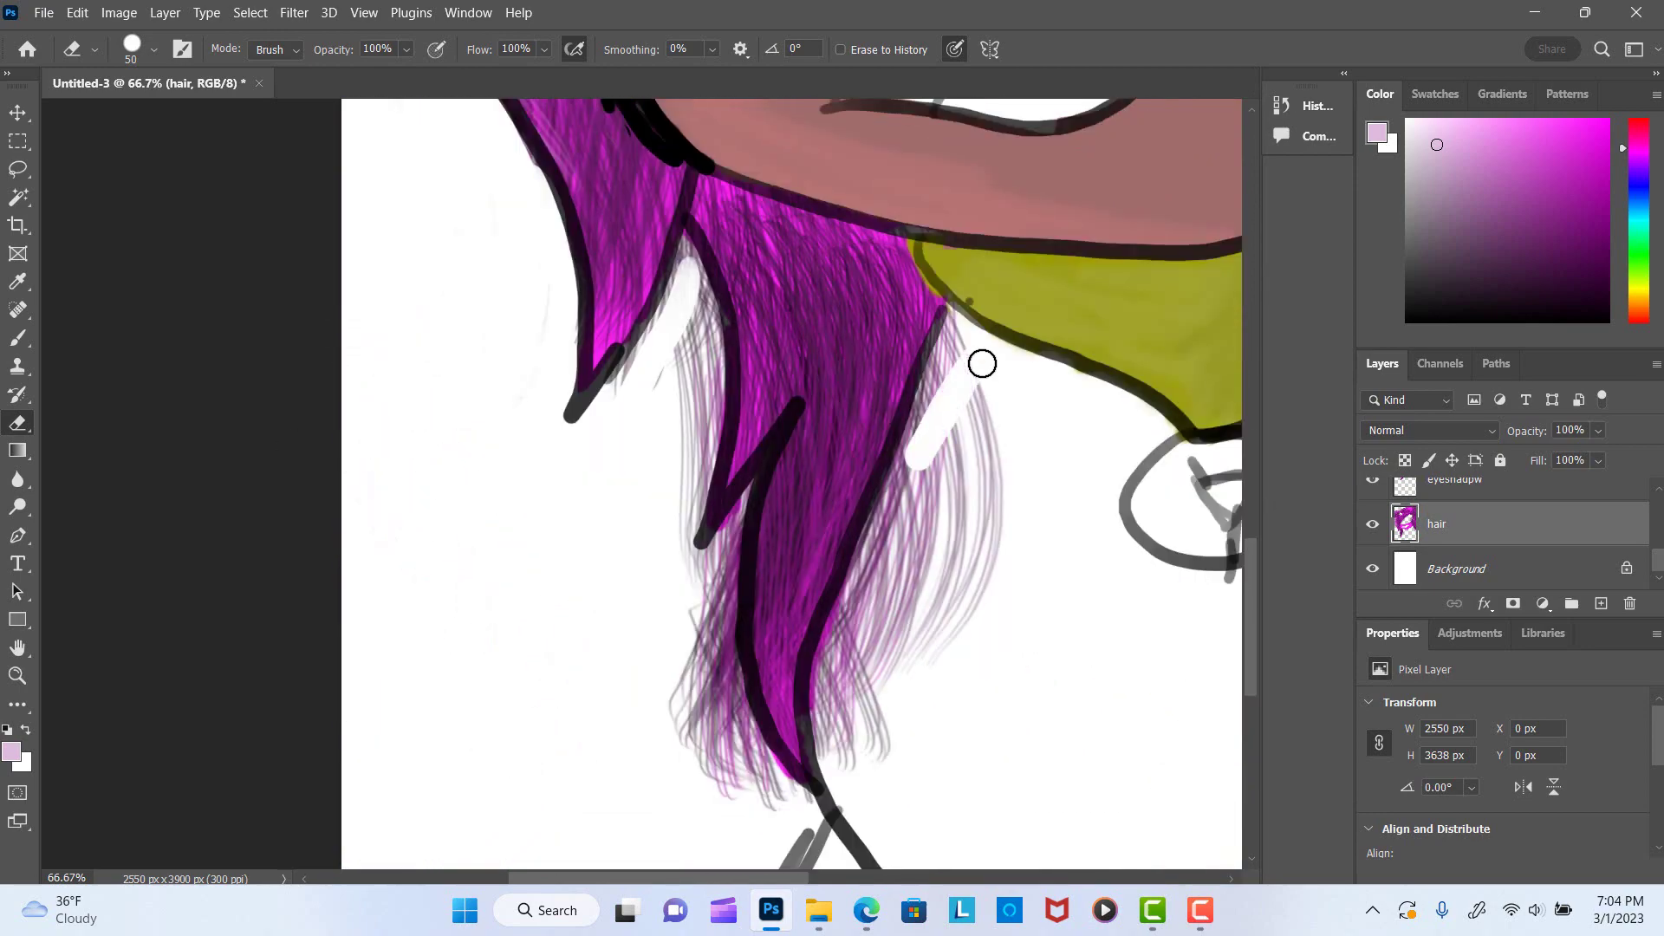
drag(962, 312, 832, 711)
drag(997, 390, 867, 755)
drag(927, 520, 845, 737)
mouse_move(707, 394)
mouse_down()
mouse_move(697, 306)
mouse_move(684, 505)
mouse_up()
Erase the stray strands beside the lower hair tips.
drag(716, 258, 687, 315)
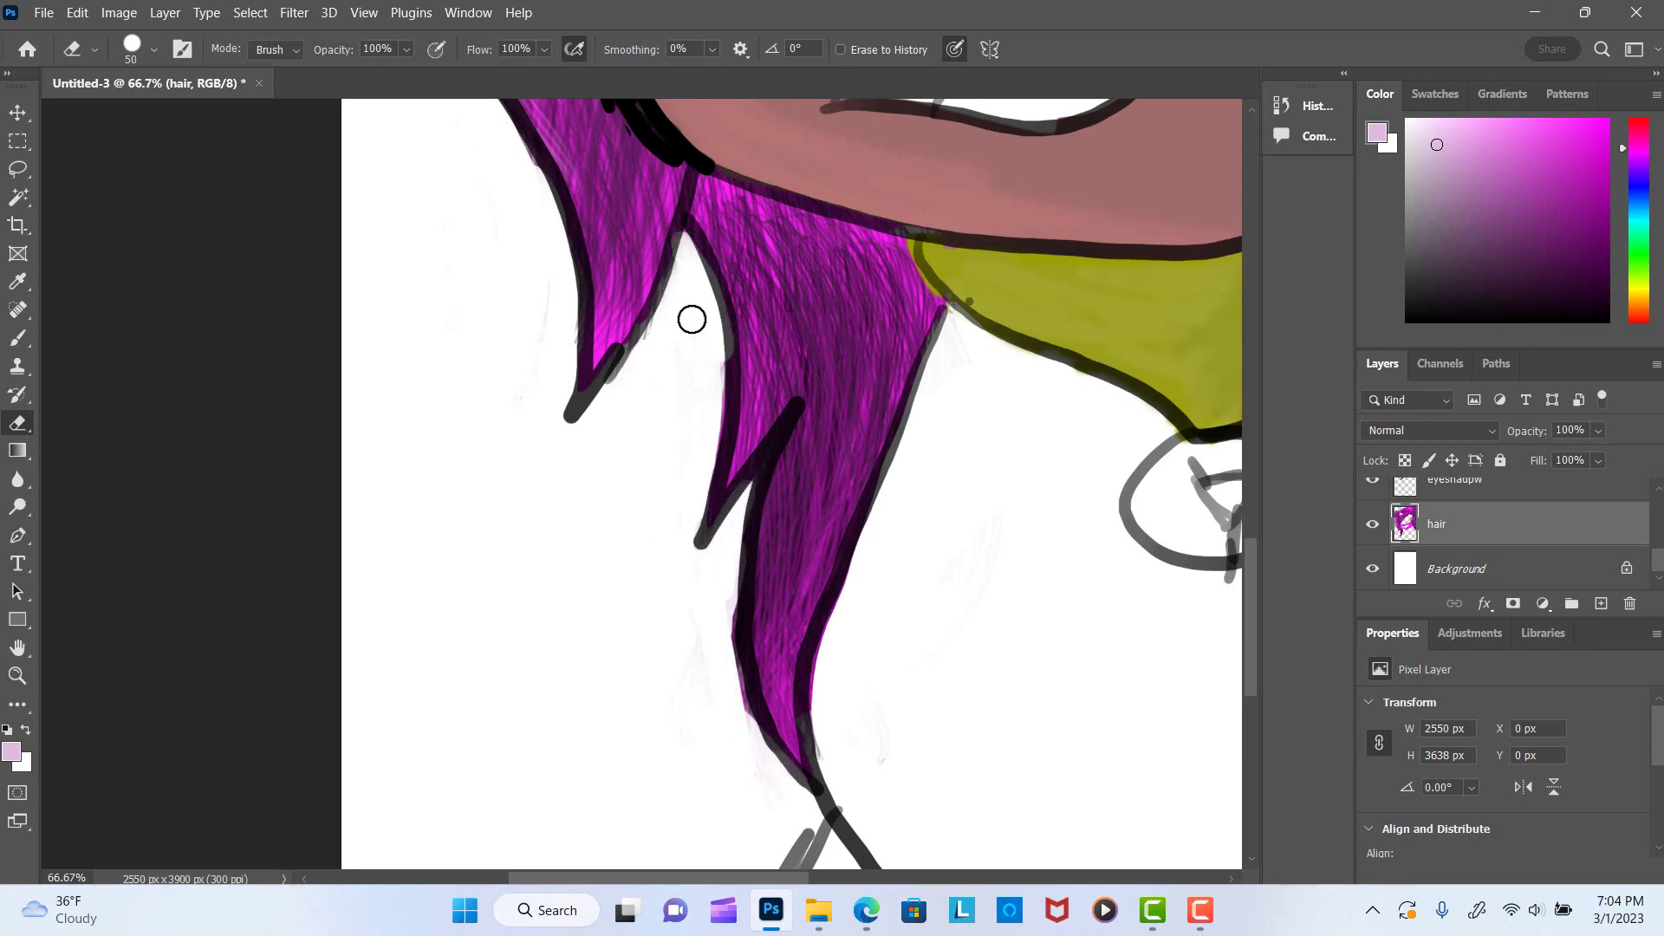
scroll(687, 316, right, 10)
drag(824, 347, 706, 189)
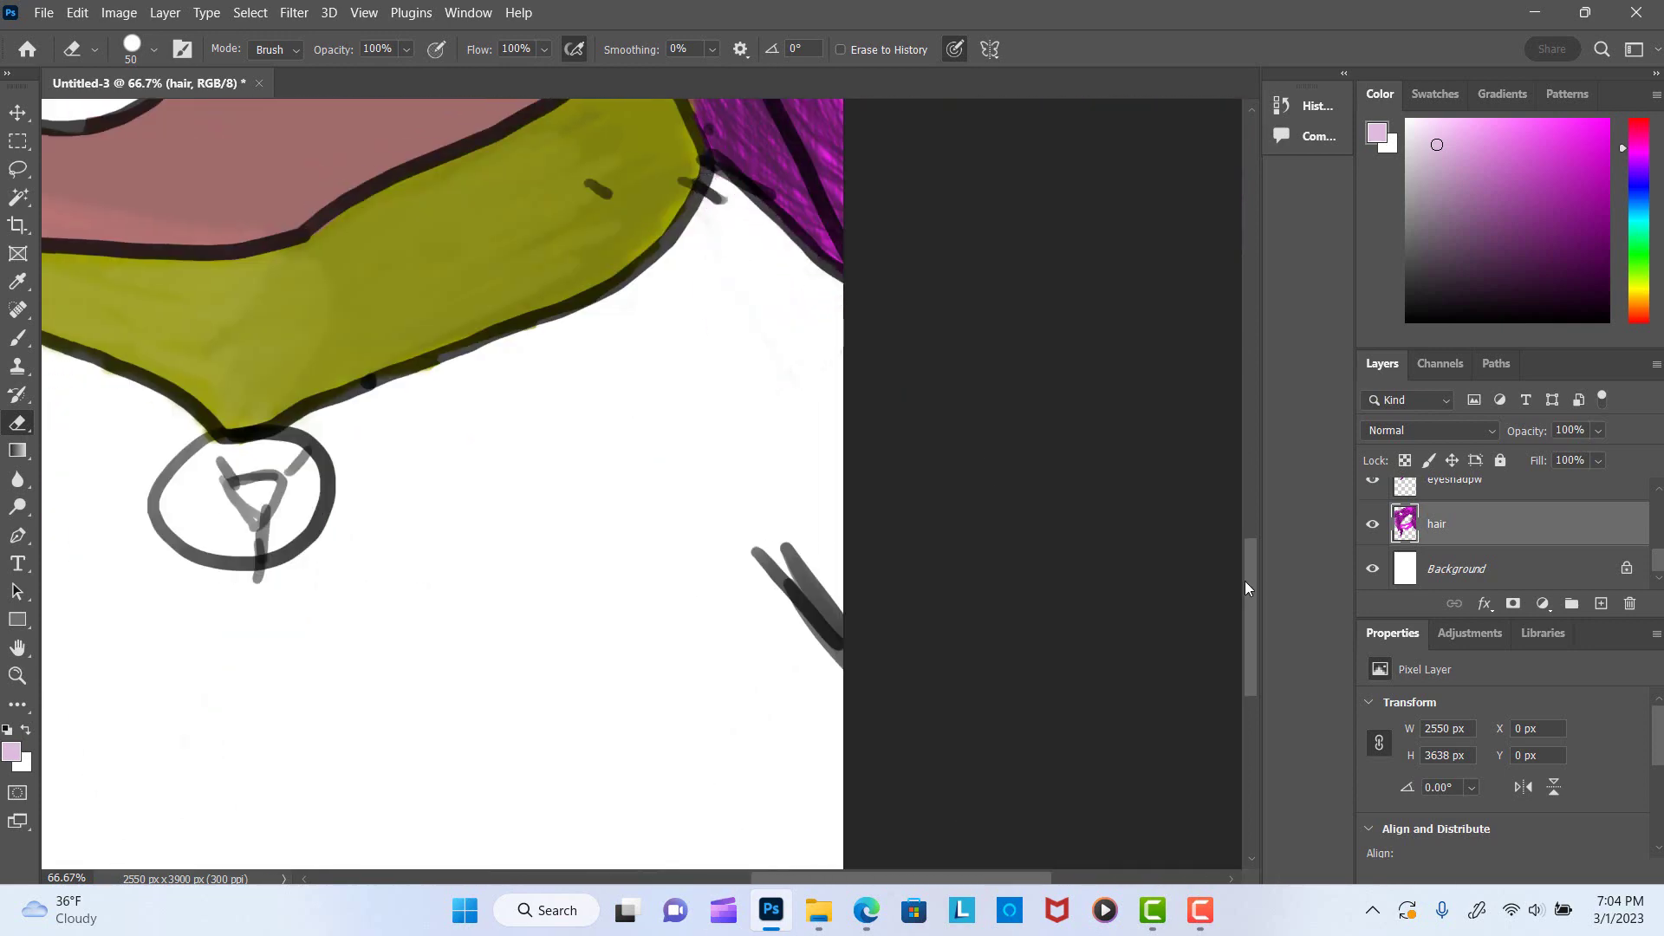
drag(1246, 589, 1245, 466)
scroll(818, 791, down, 5)
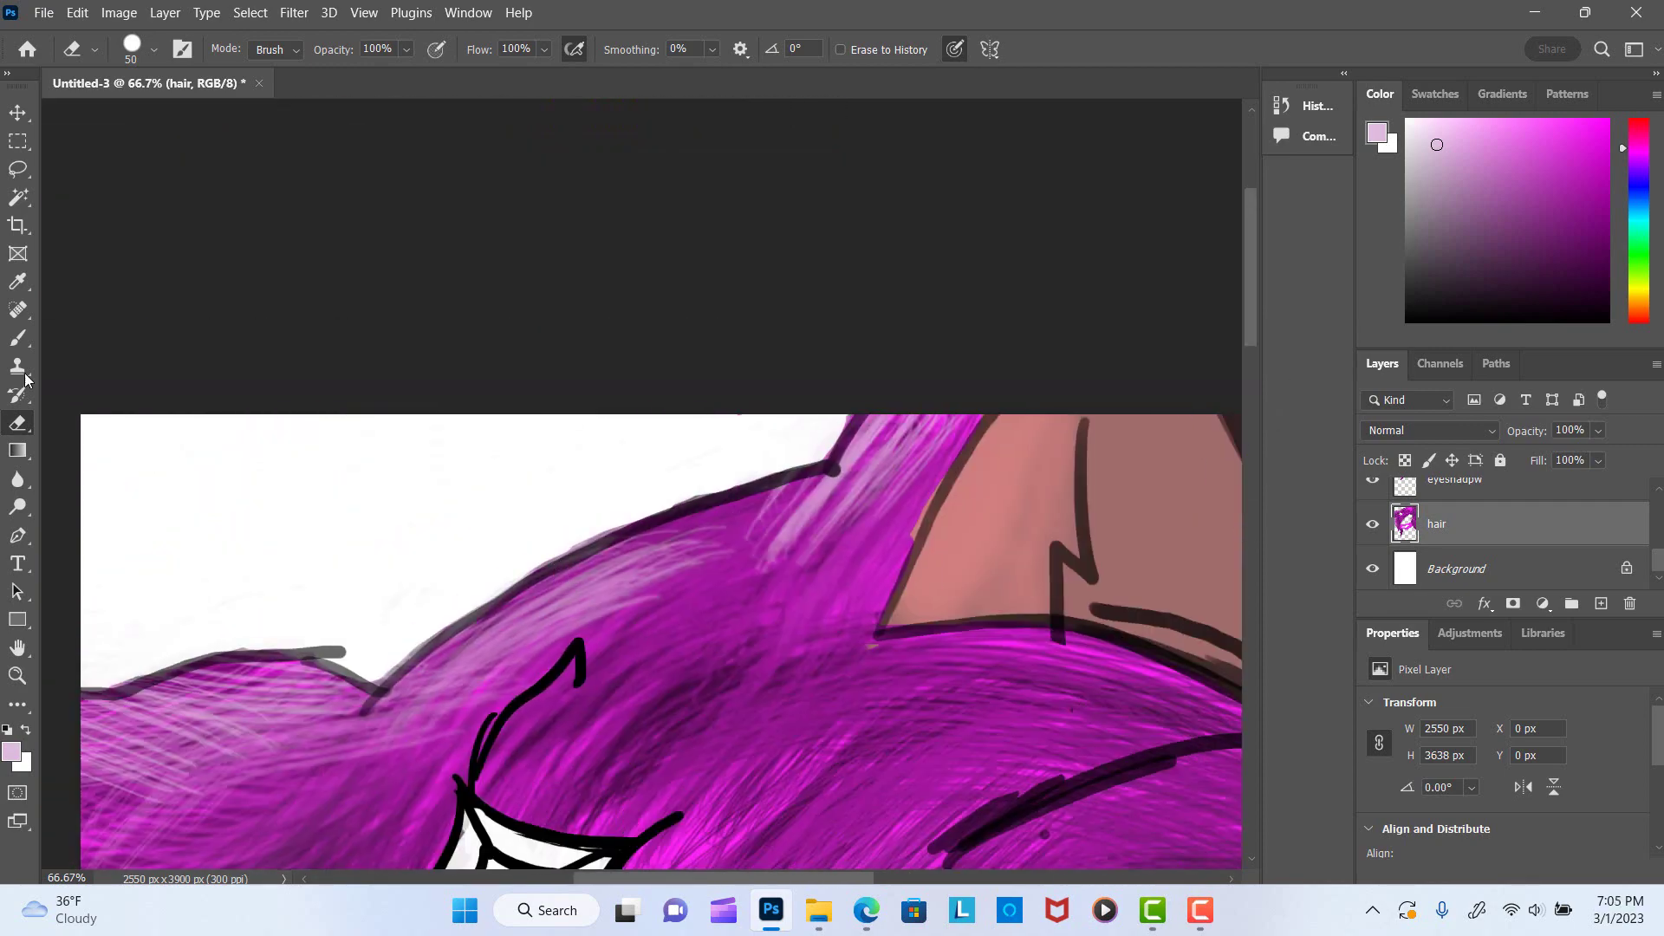
Fit the whole artwork on screen with the Zoom tool.
right_click(401, 411)
key(z)
right_click(290, 495)
click(334, 519)
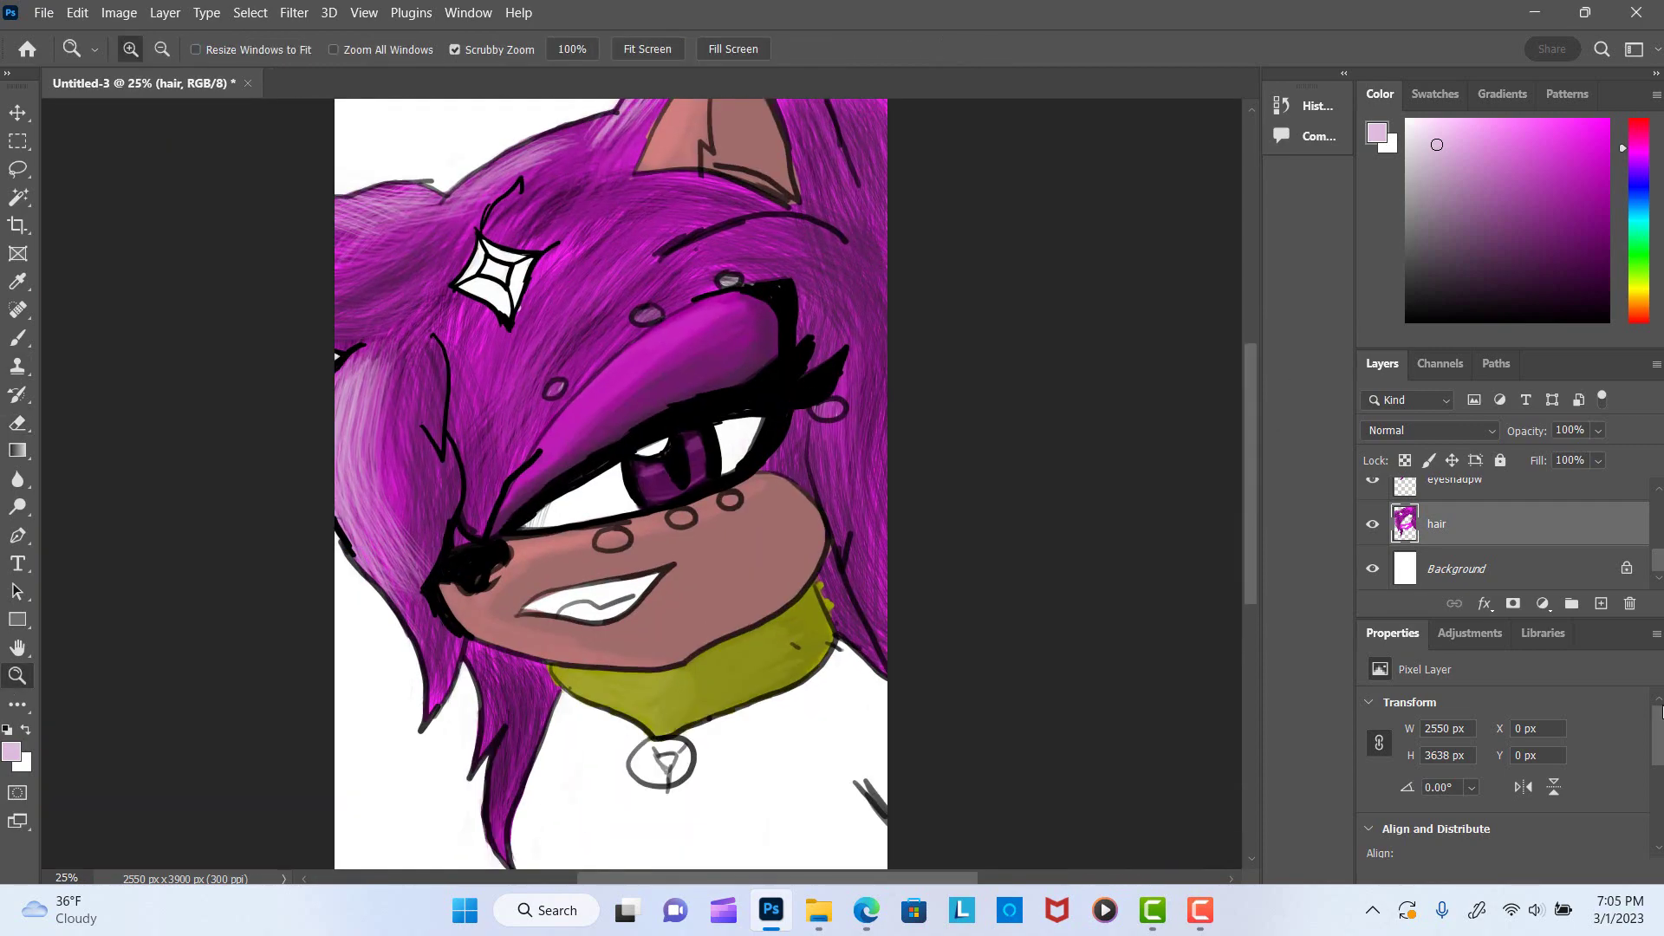
Set a black brush of size 31 and thicken the outline along the eyelid's top.
key(d)
key(b)
right_click(447, 314)
text(31)
key(Return)
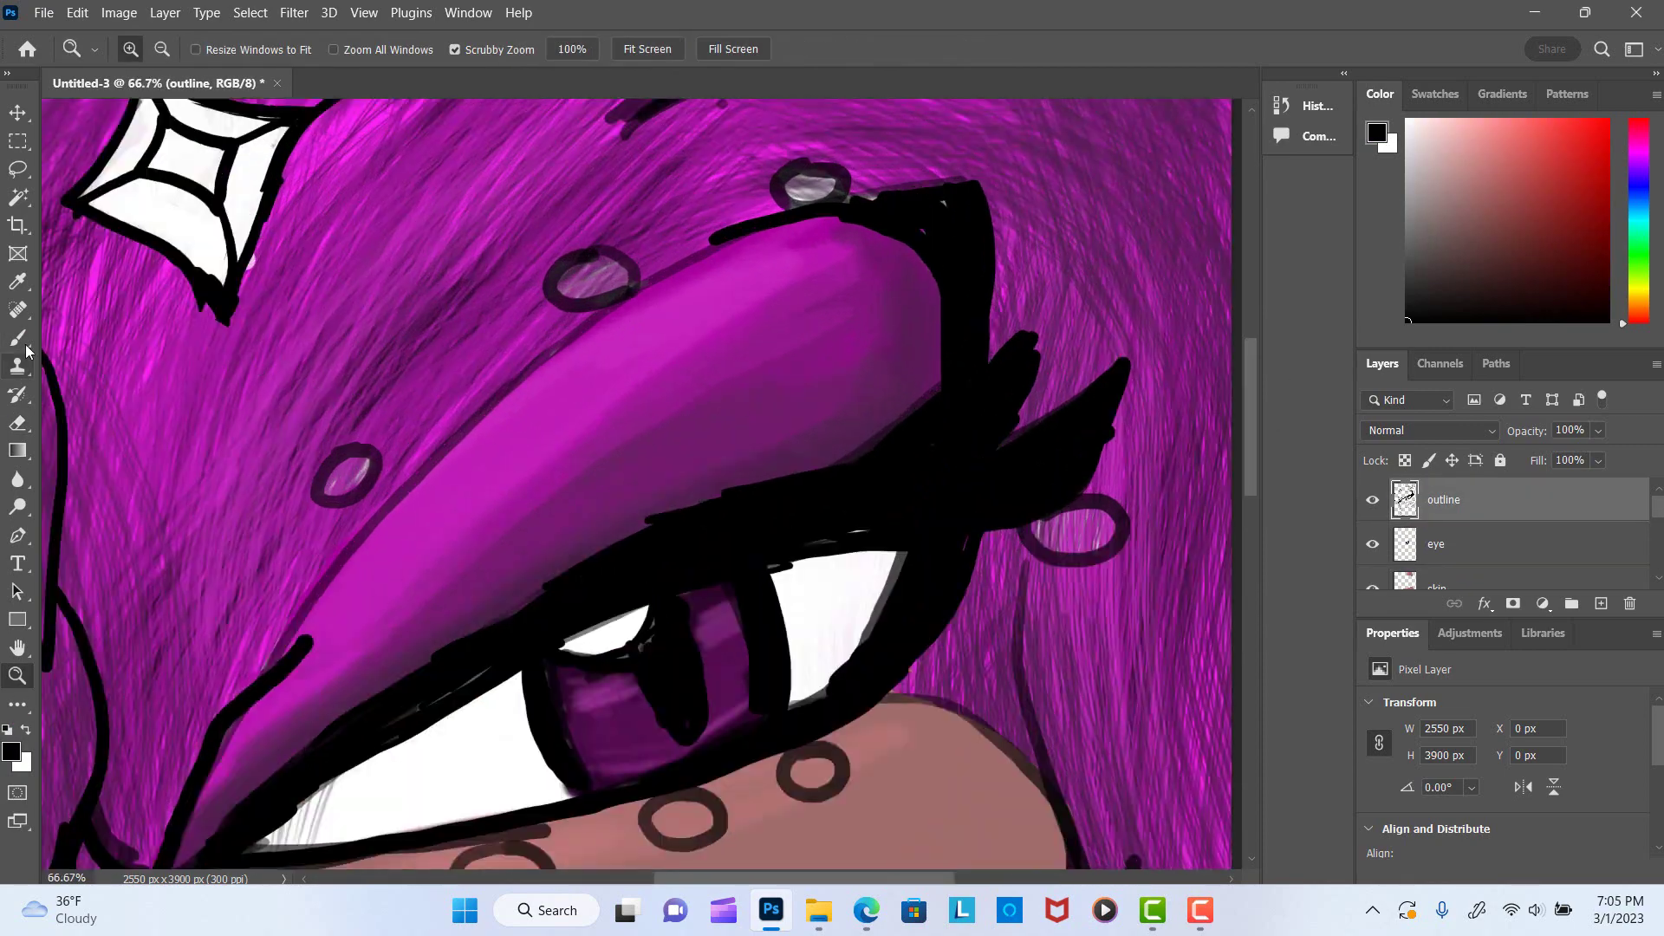
scroll(679, 336, up, 3)
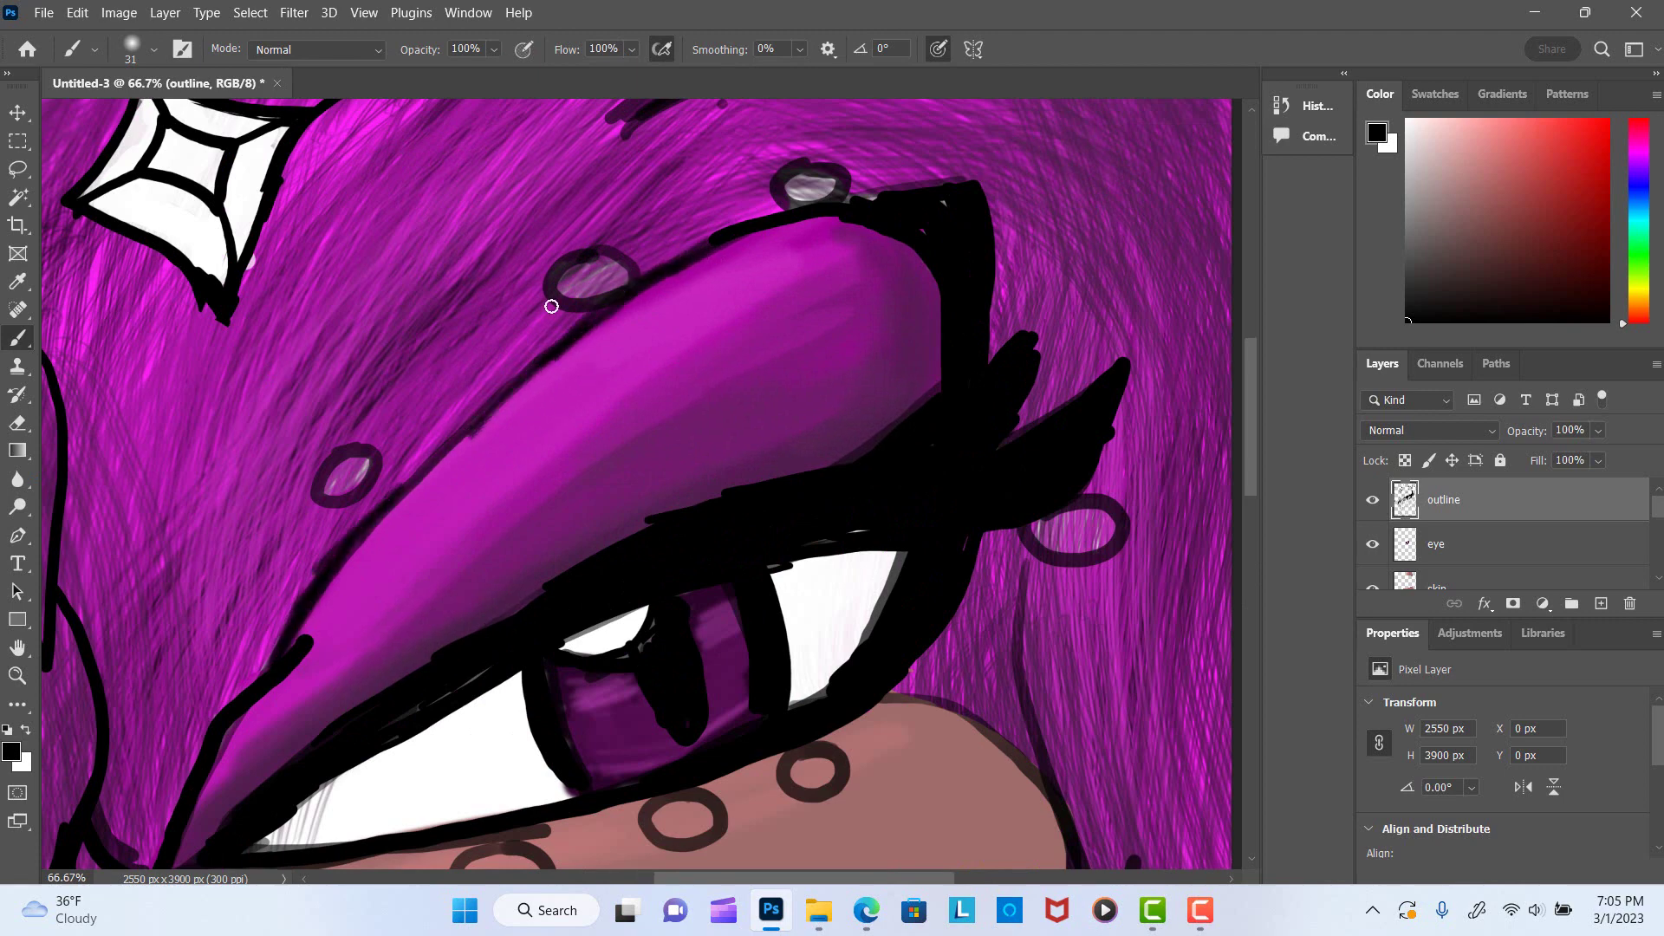
drag(573, 346, 394, 508)
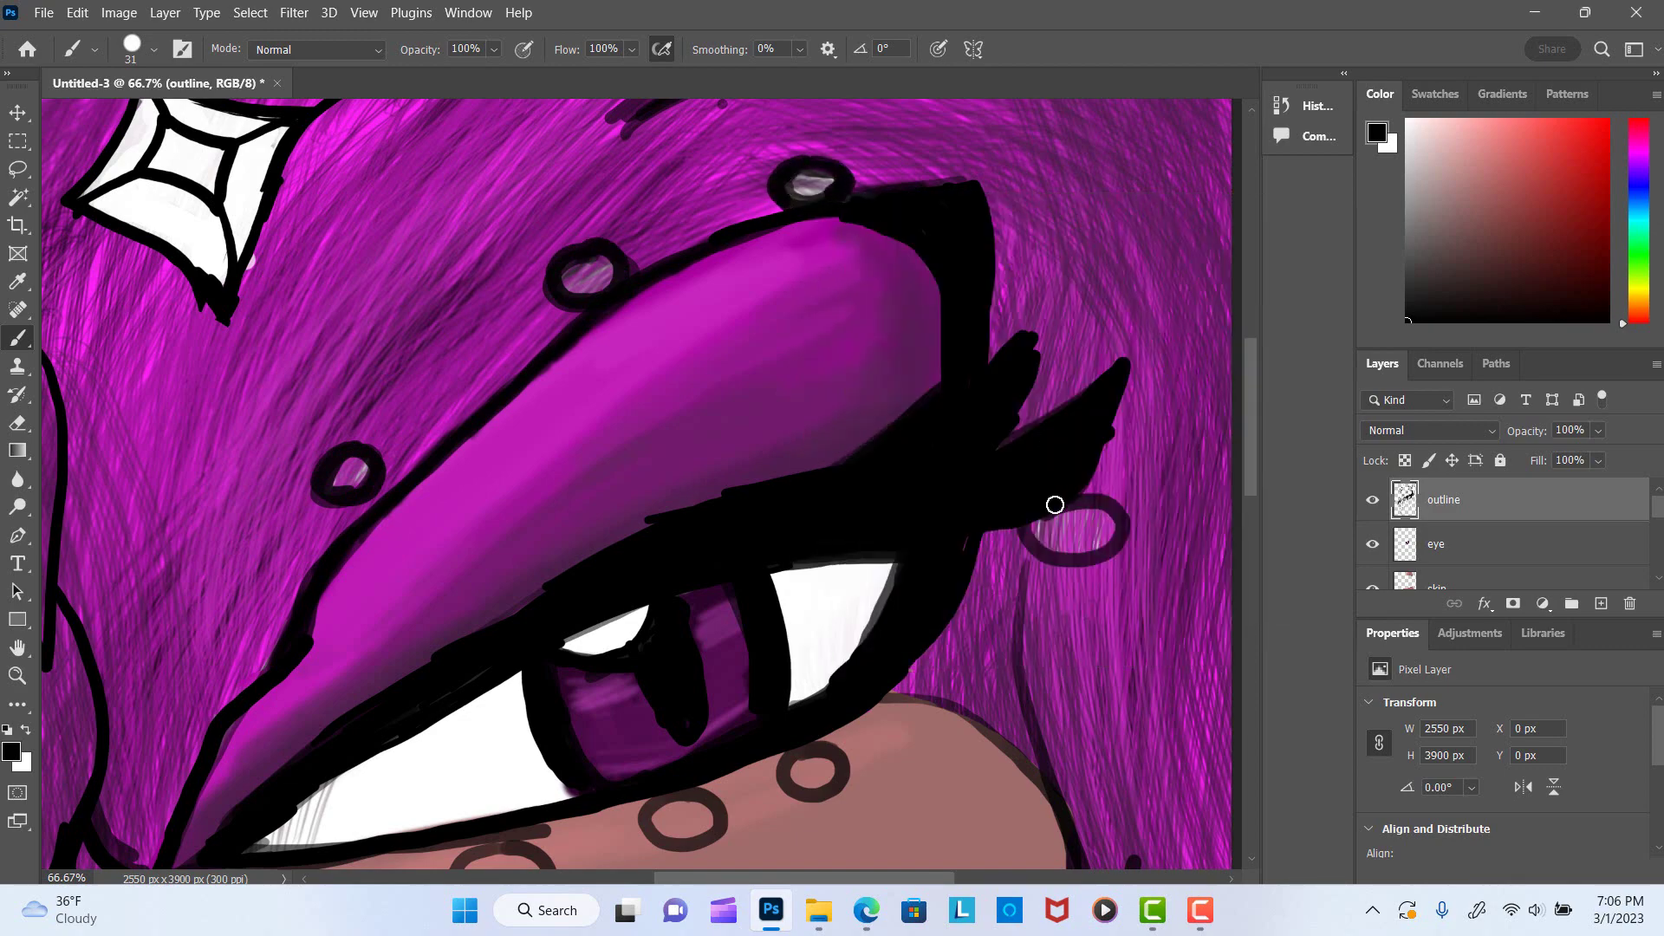
Trace the upper lip and darken the mouth's left corner in black.
mouse_move(1054, 504)
mouse_down()
mouse_move(1025, 587)
mouse_move(1032, 784)
mouse_up()
scroll(882, 339, down, 5)
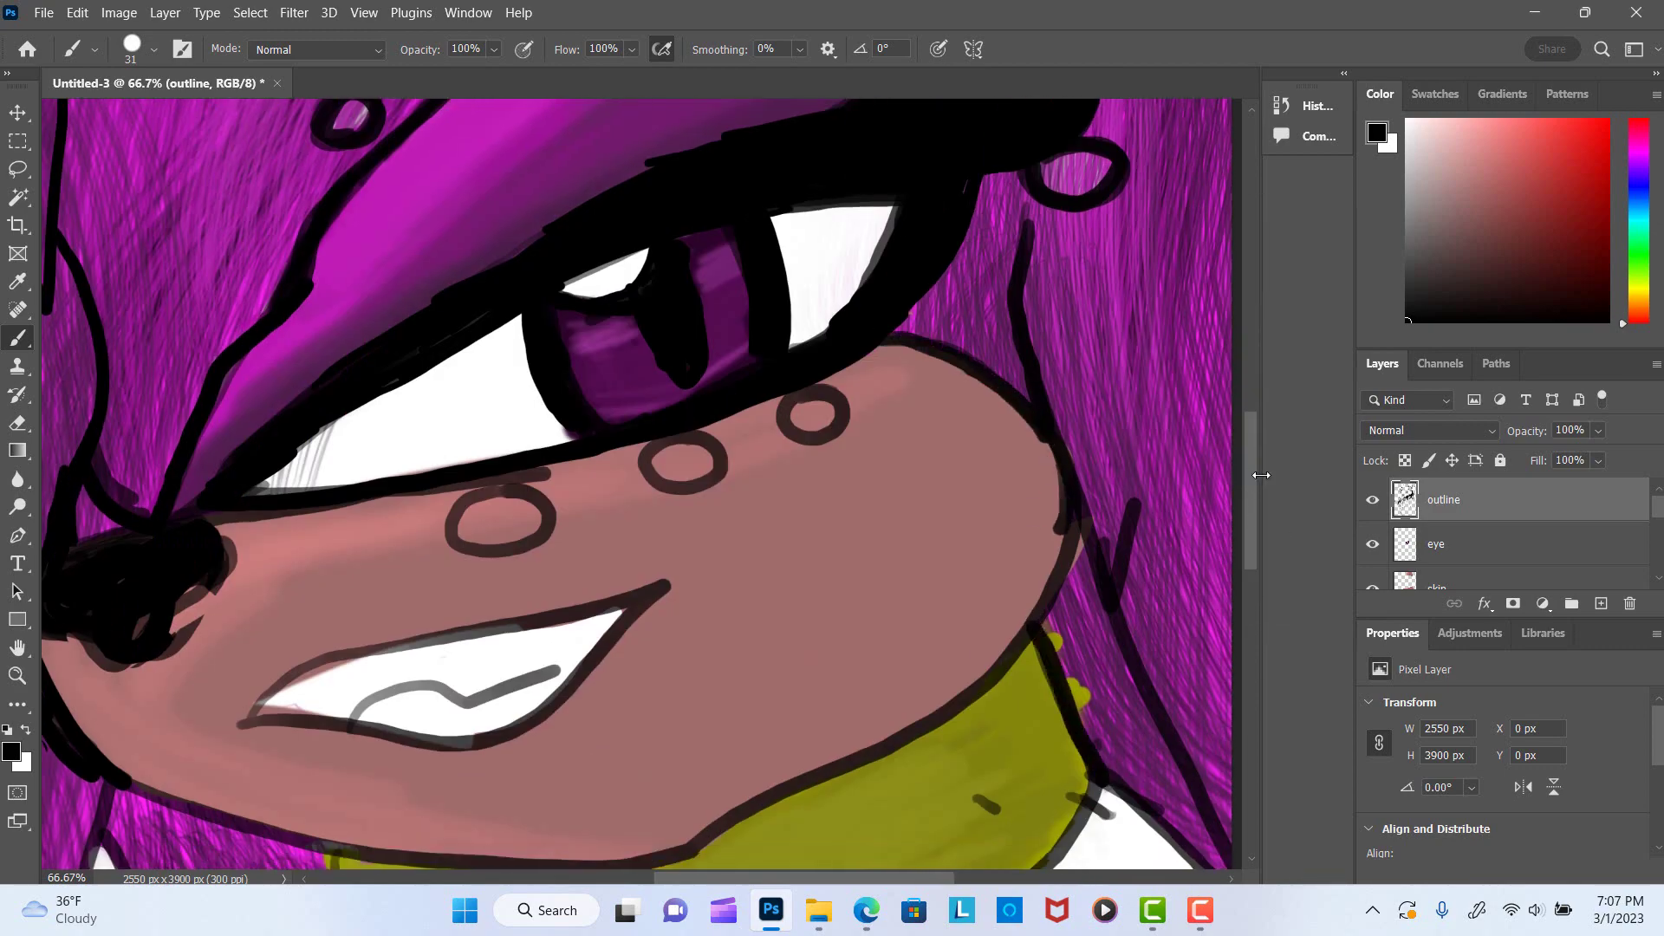
drag(1261, 475, 1271, 475)
scroll(1127, 260, down, 4)
drag(244, 459, 537, 378)
drag(247, 474, 493, 493)
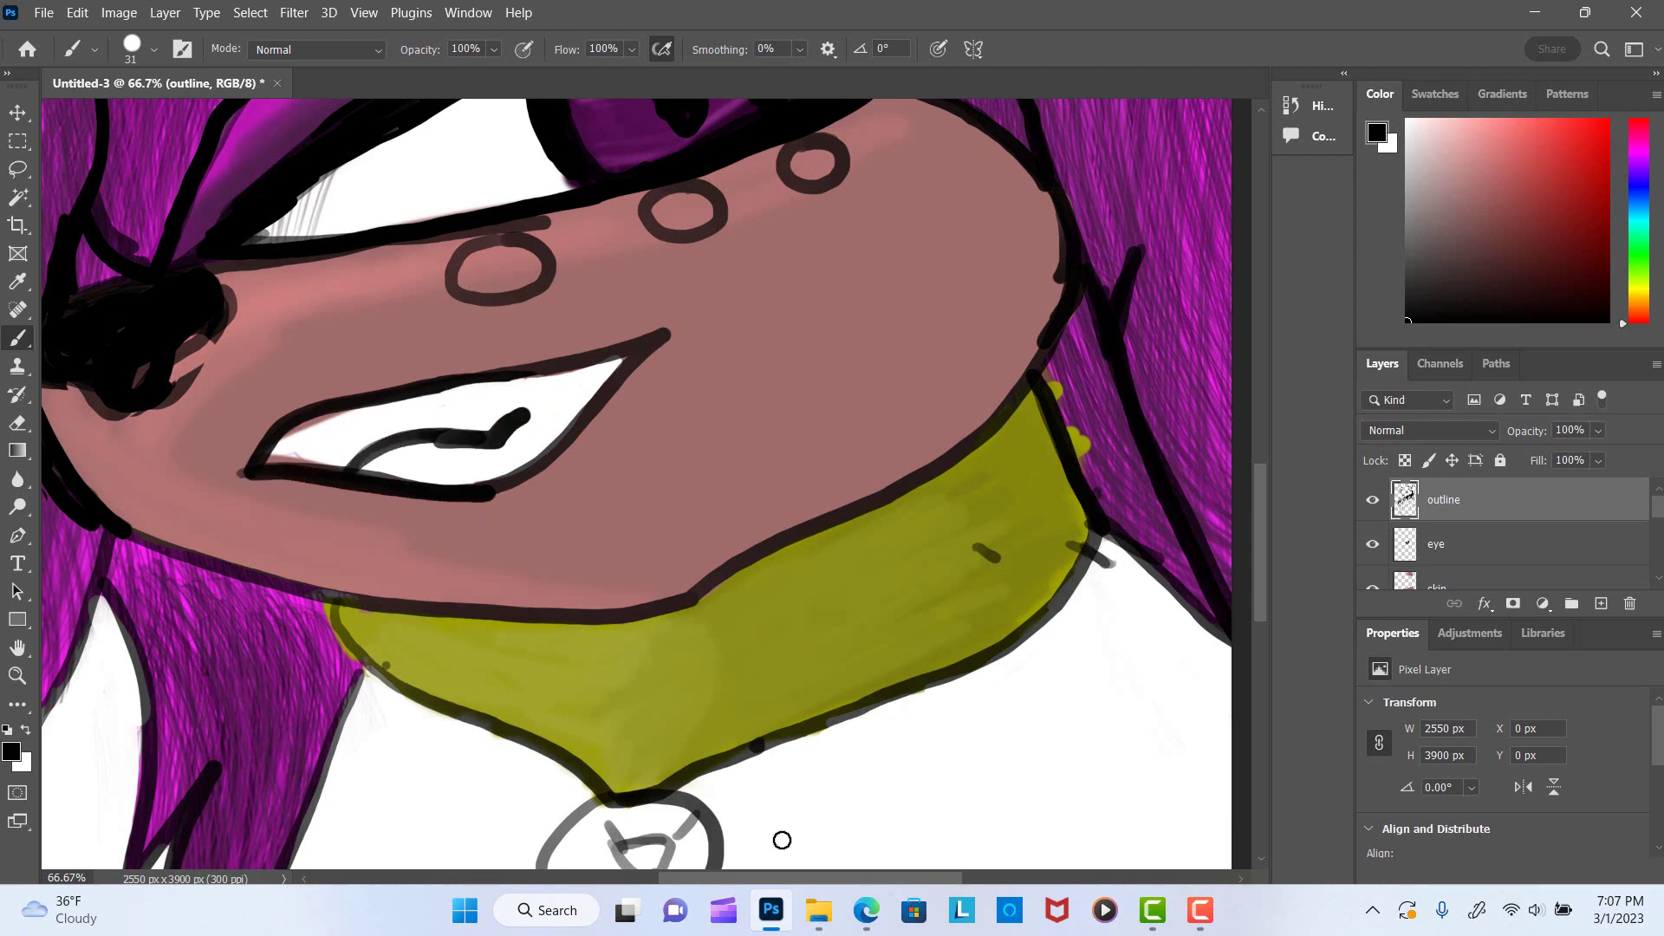
Trace the jaw line and collar's left edge, redoing the black shape near the eye.
scroll(382, 583, left, 1)
drag(355, 582, 759, 607)
mouse_move(398, 600)
mouse_down()
mouse_move(554, 728)
mouse_move(704, 796)
mouse_up()
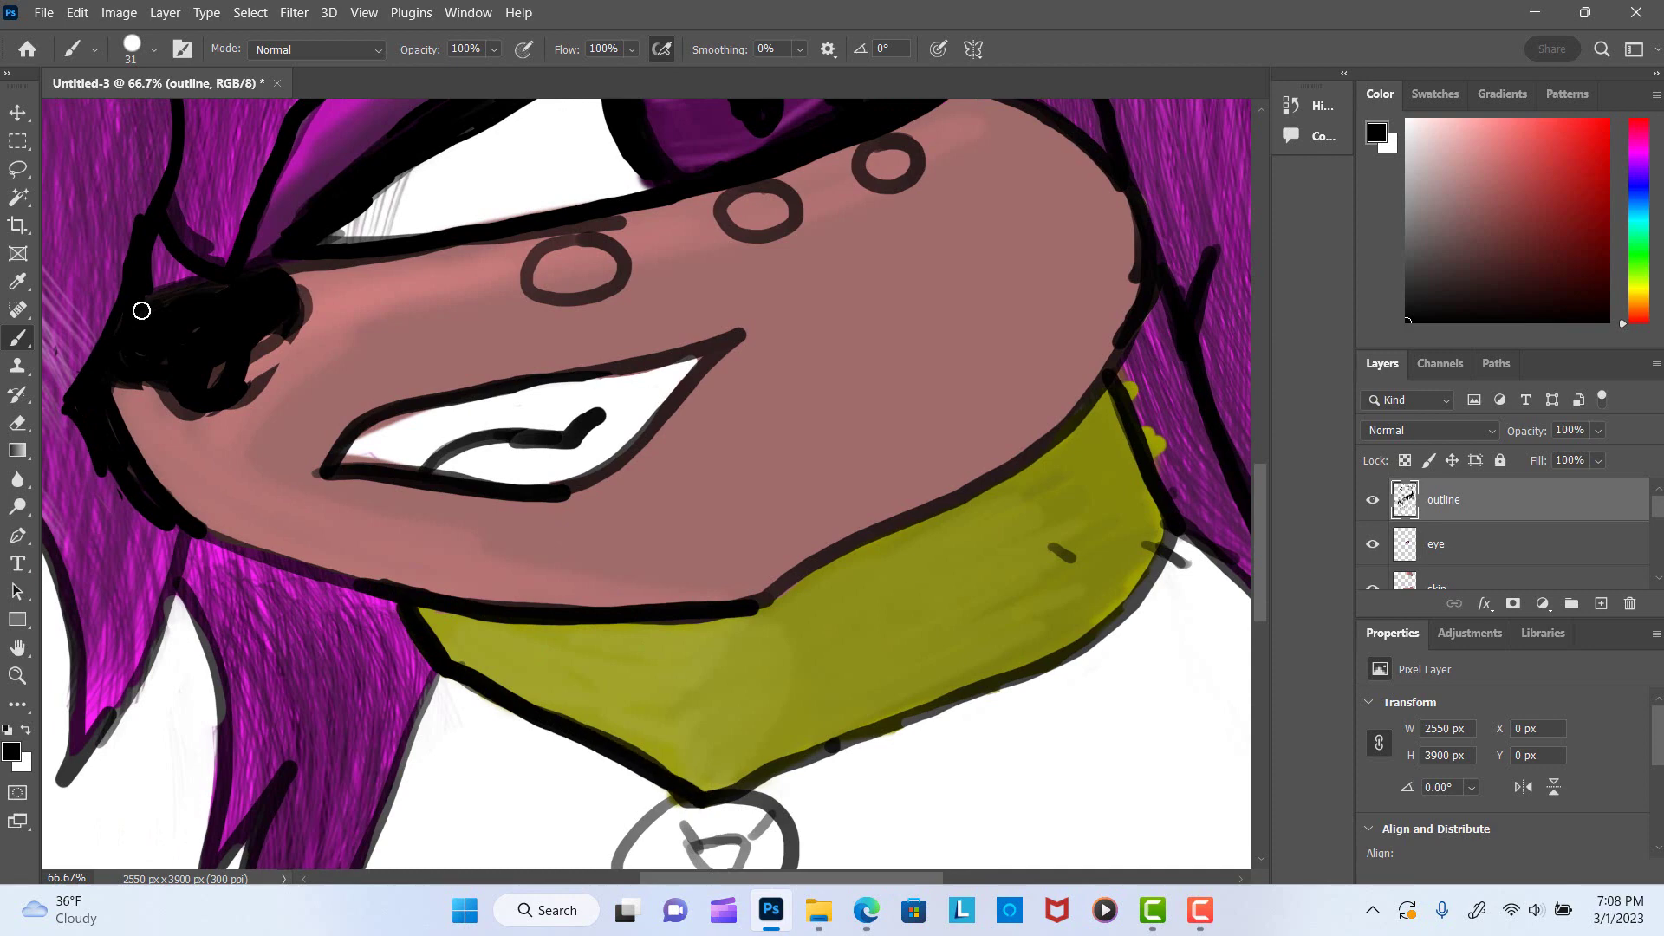
key(ctrl+z)
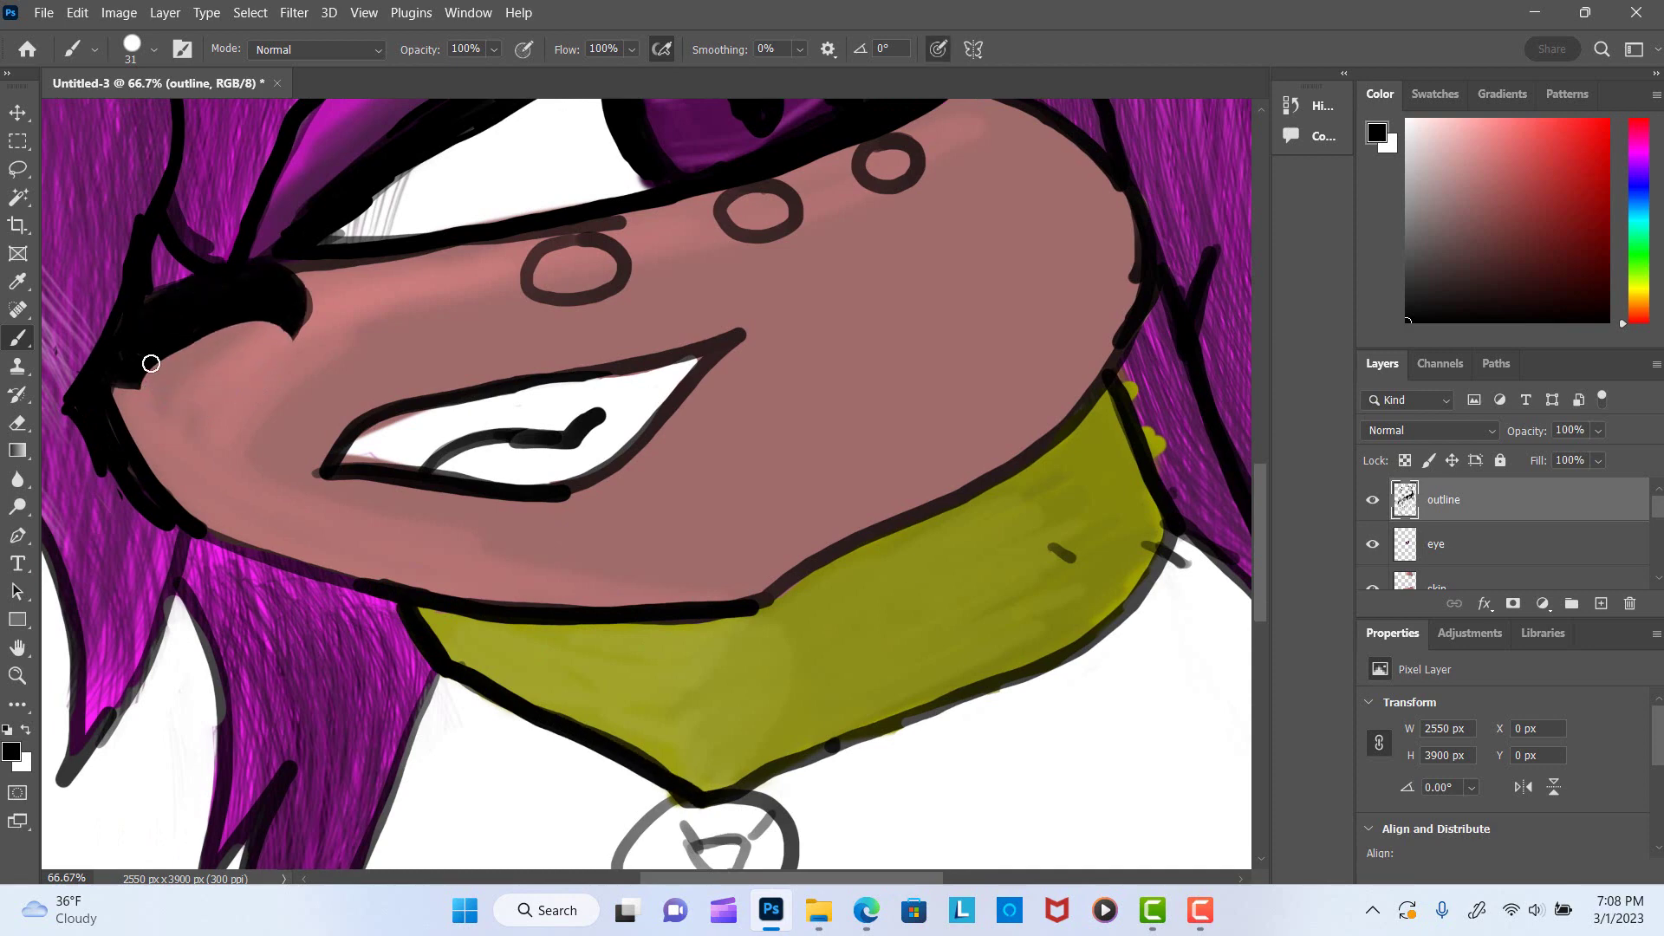
right_click(208, 327)
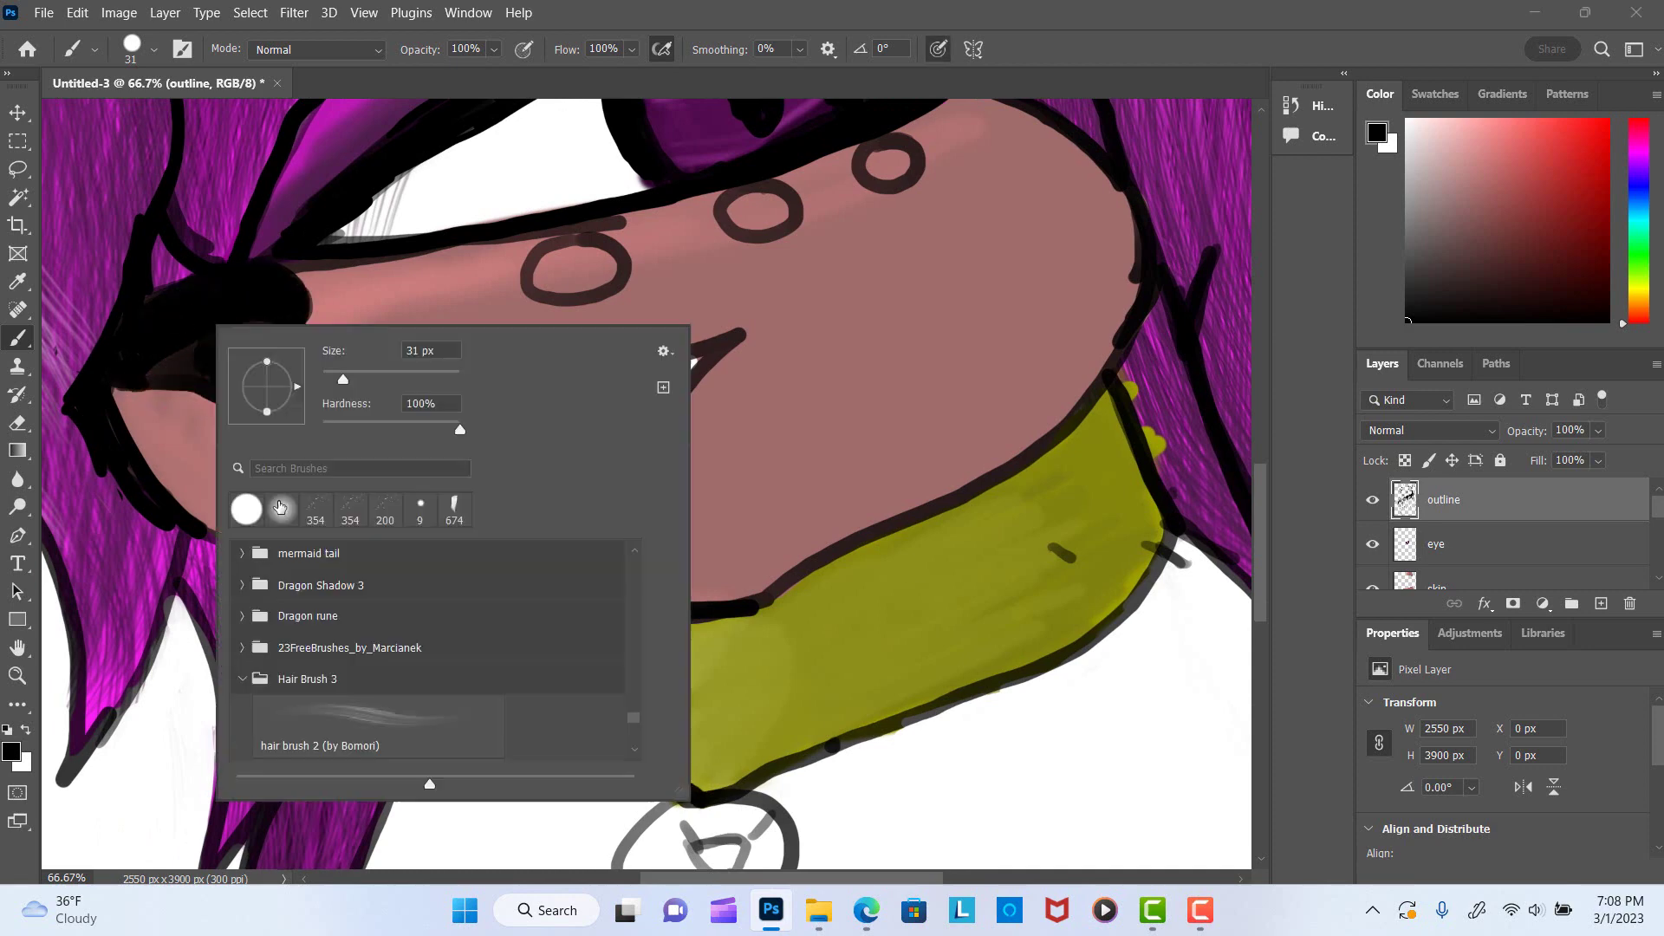
drag(260, 347, 174, 327)
Outline the nose oval and right nostril in thick black, undoing a stray stroke.
drag(579, 240, 555, 243)
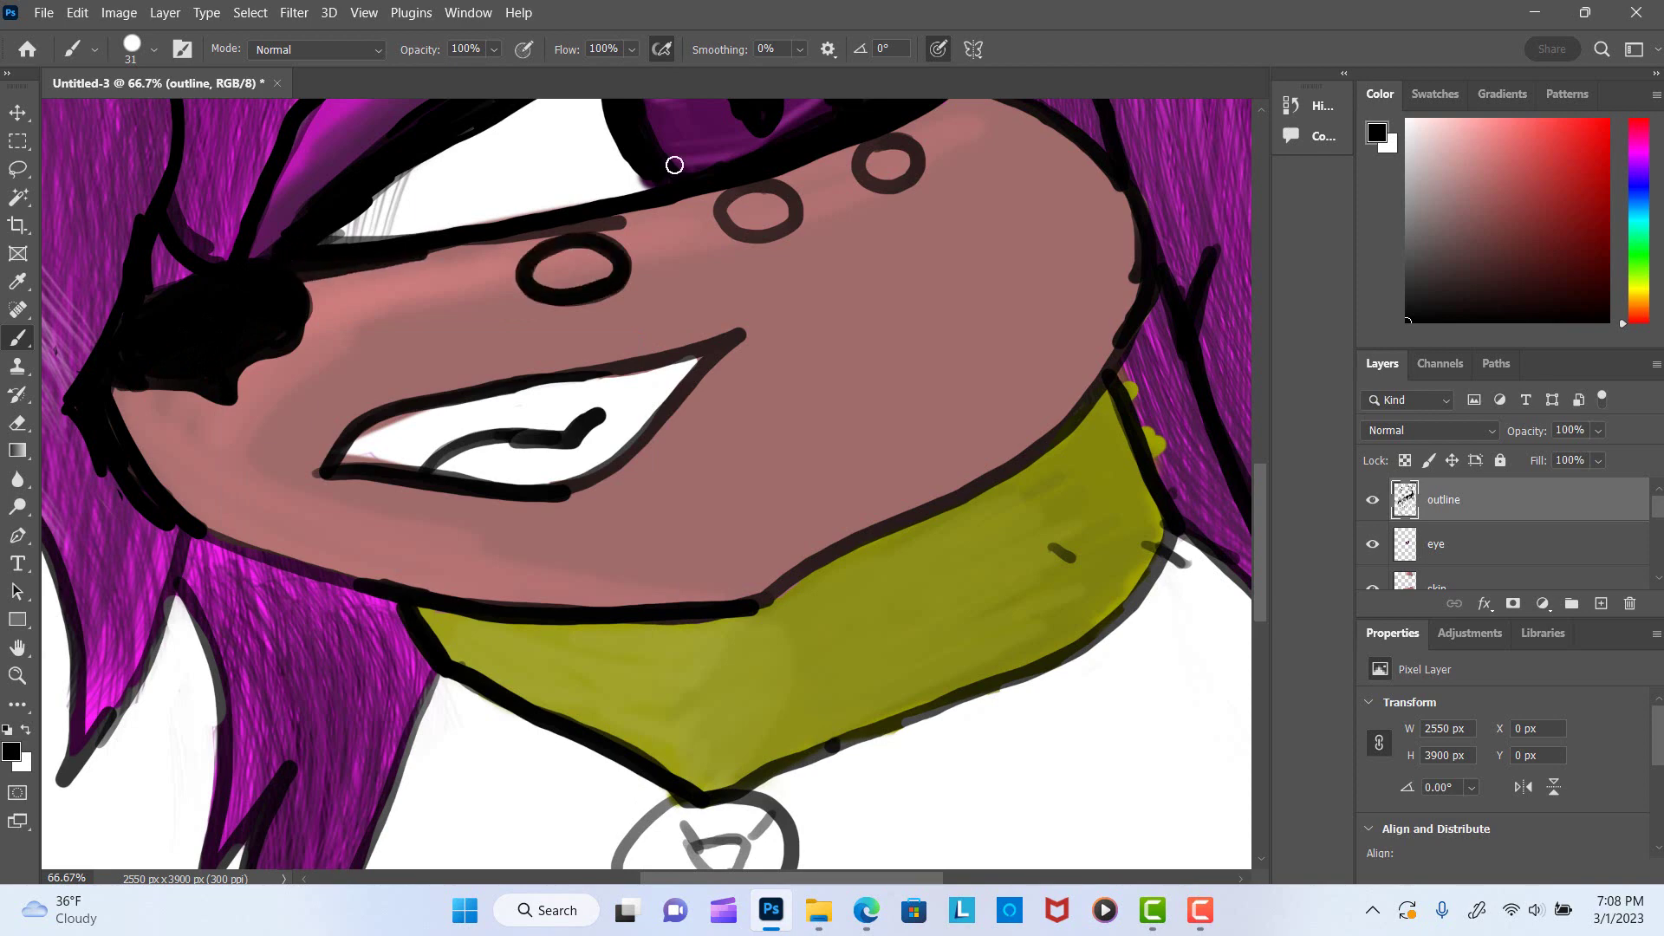
drag(896, 137, 893, 141)
key(ctrl+z)
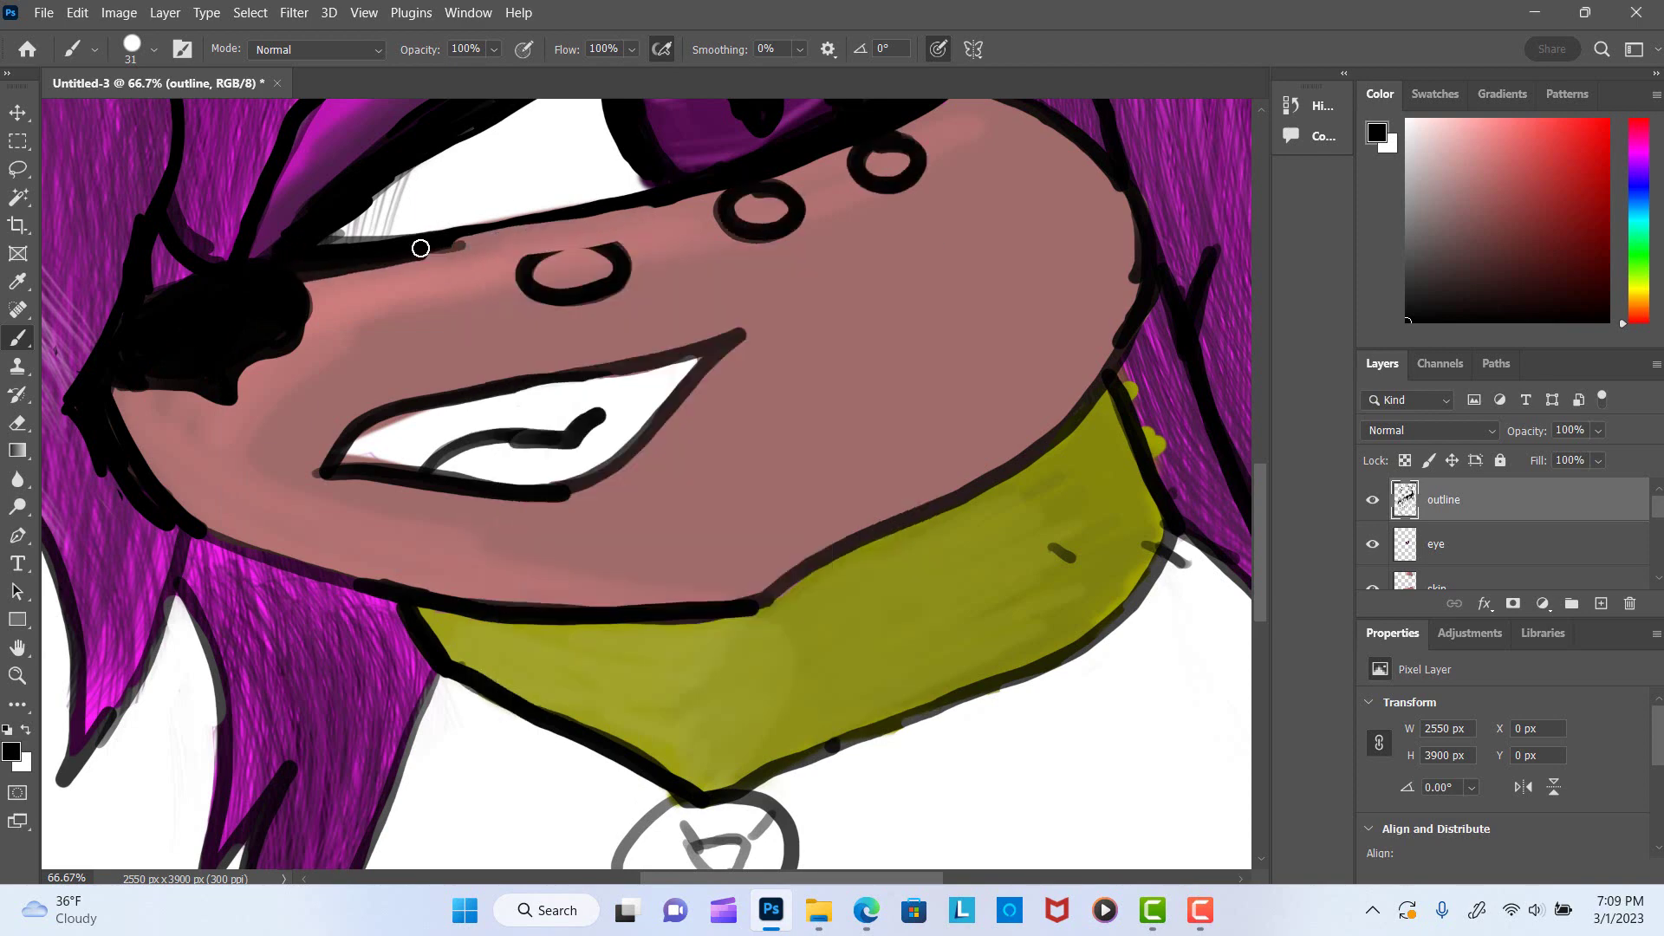
right_click(529, 268)
key(Escape)
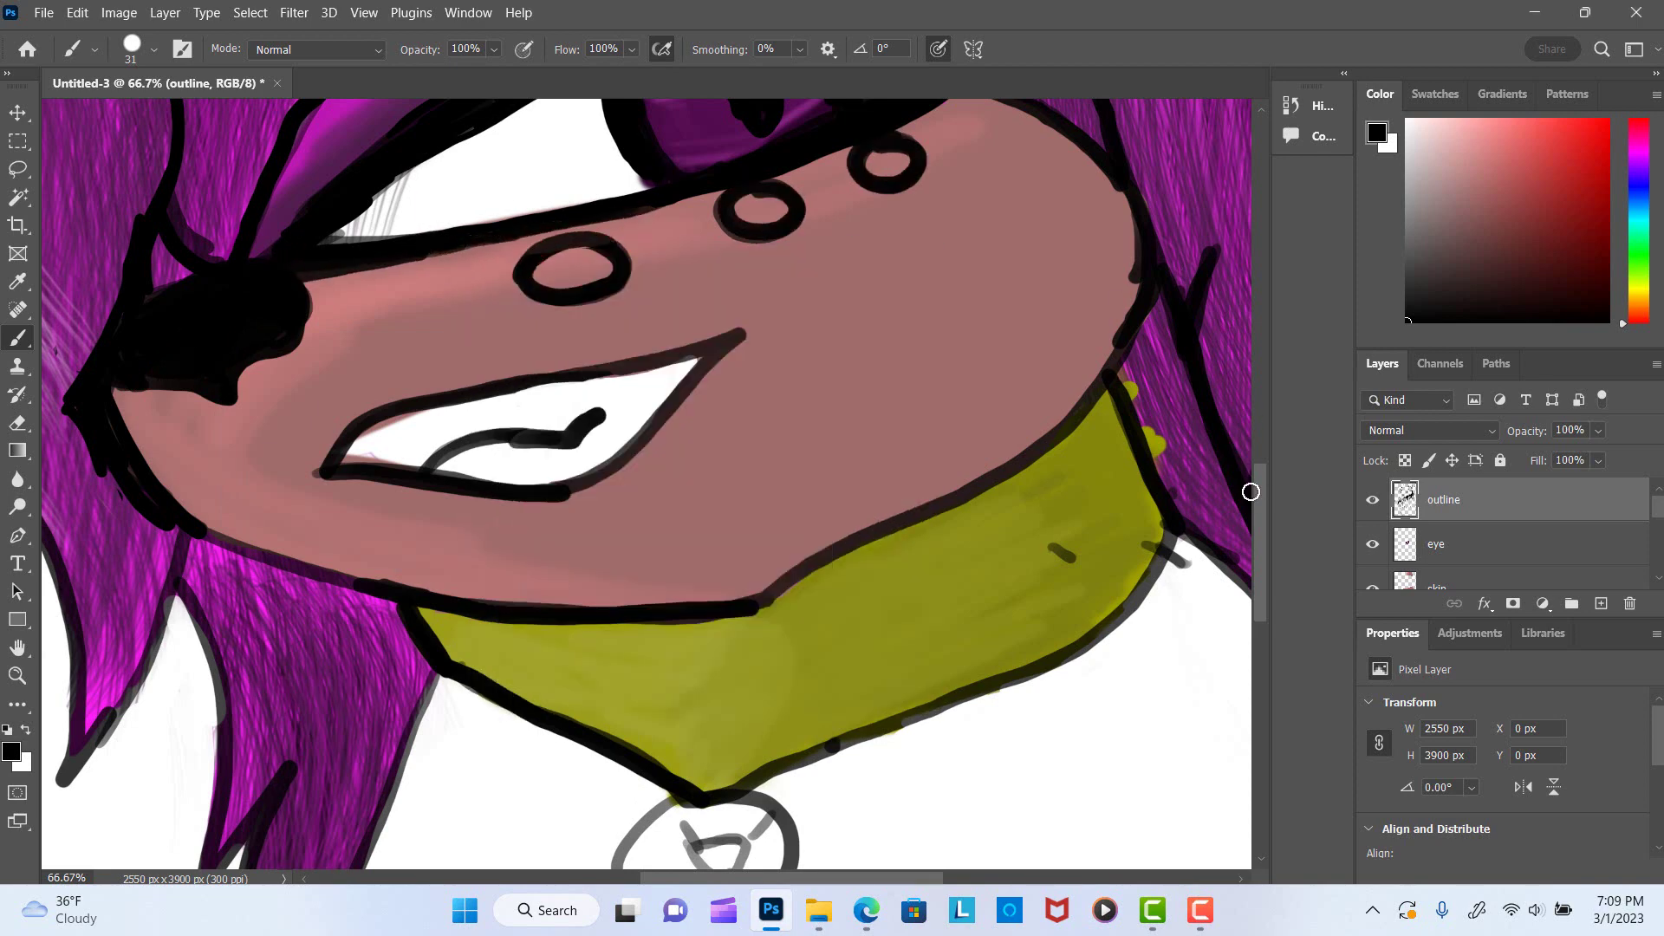
scroll(1075, 467, down, 3)
Outline the collar's right side and darken the left hair line.
drag(1166, 416, 1137, 490)
right_click(1143, 490)
key(Escape)
drag(184, 425, 172, 490)
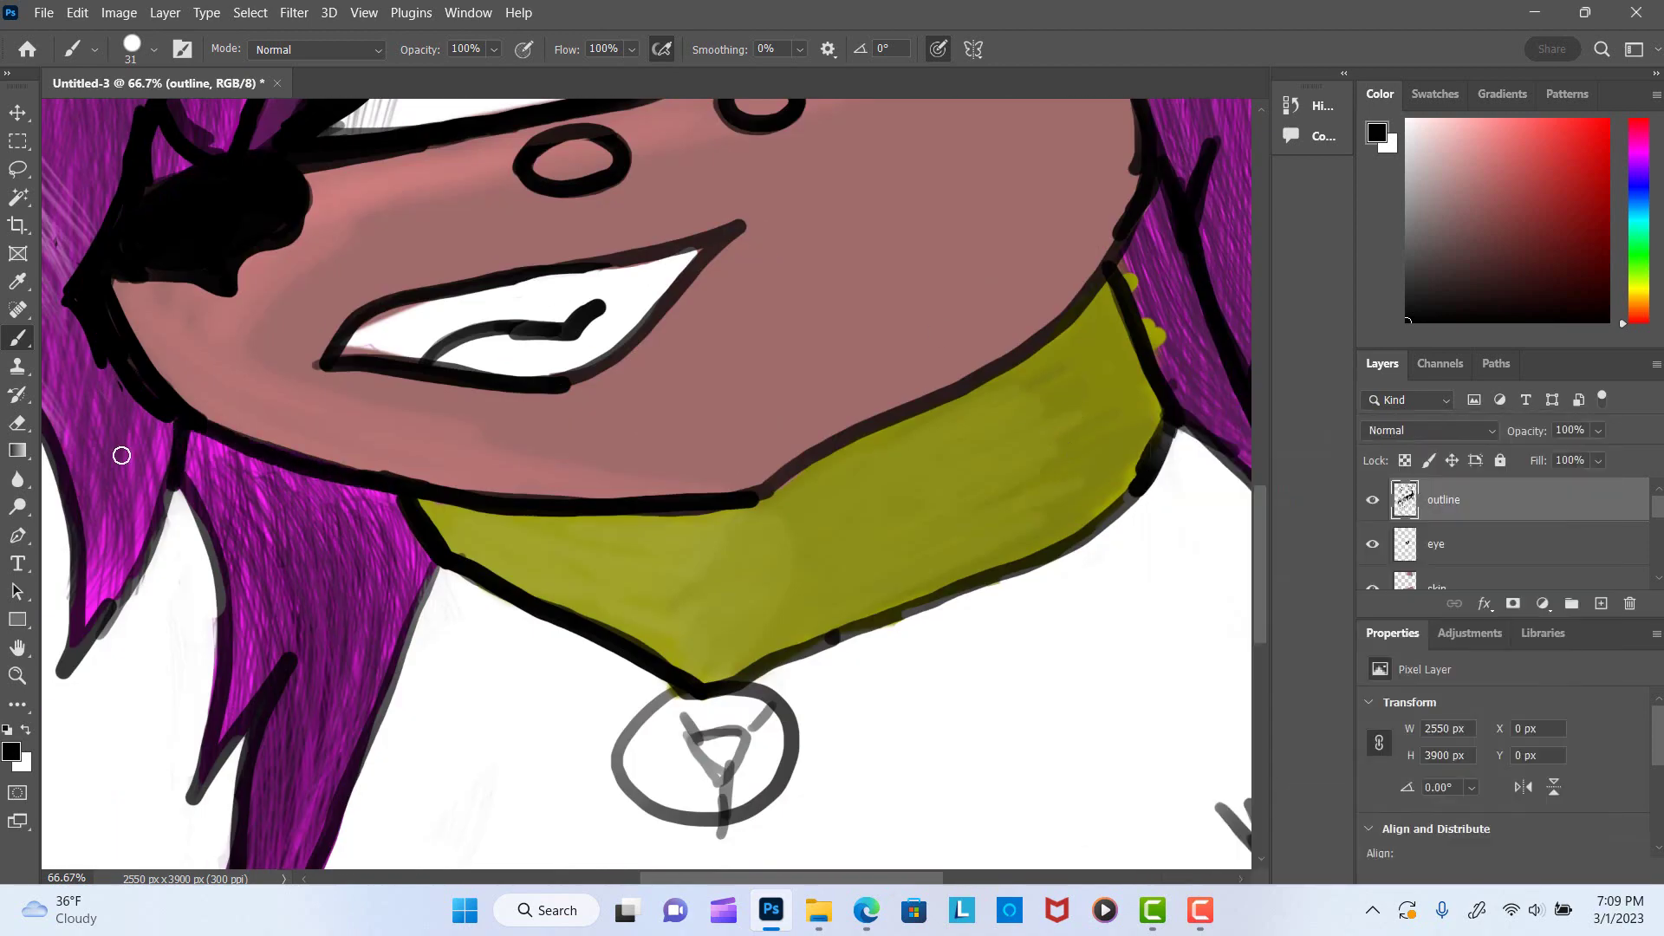
scroll(1291, 404, up, 10)
scroll(838, 200, up, 4)
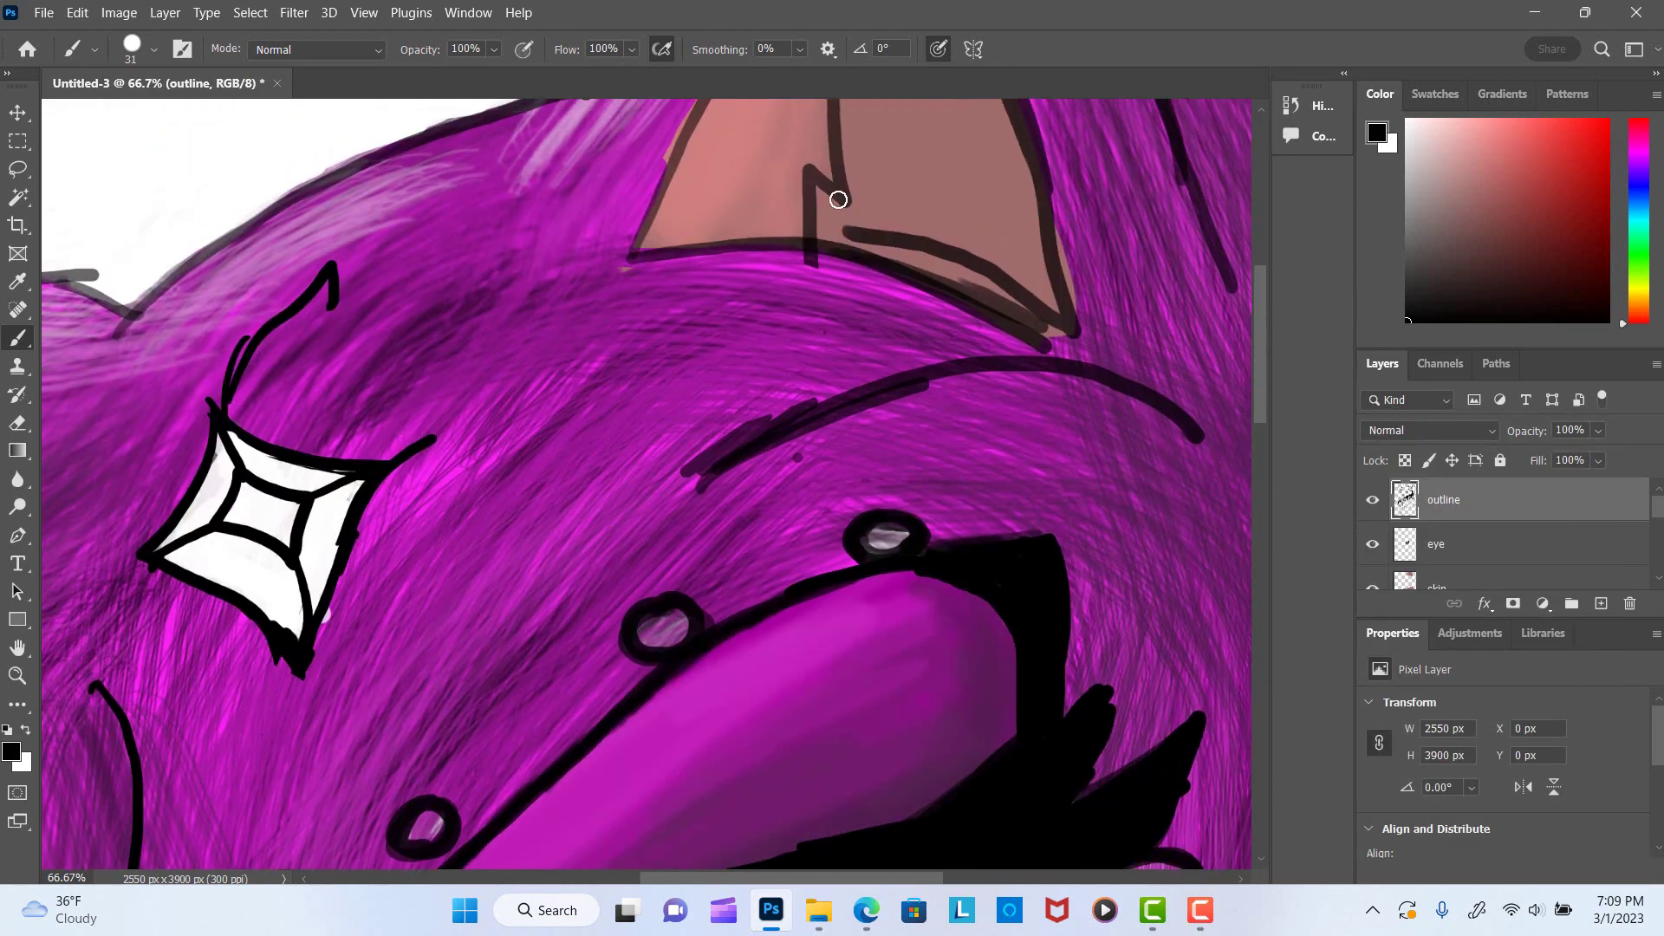
Outline the ear in thick black, erase its stray line, and draw a curved hair strand.
drag(810, 176, 832, 100)
mouse_move(633, 251)
mouse_down()
mouse_move(699, 100)
mouse_move(658, 246)
mouse_move(1032, 79)
mouse_up()
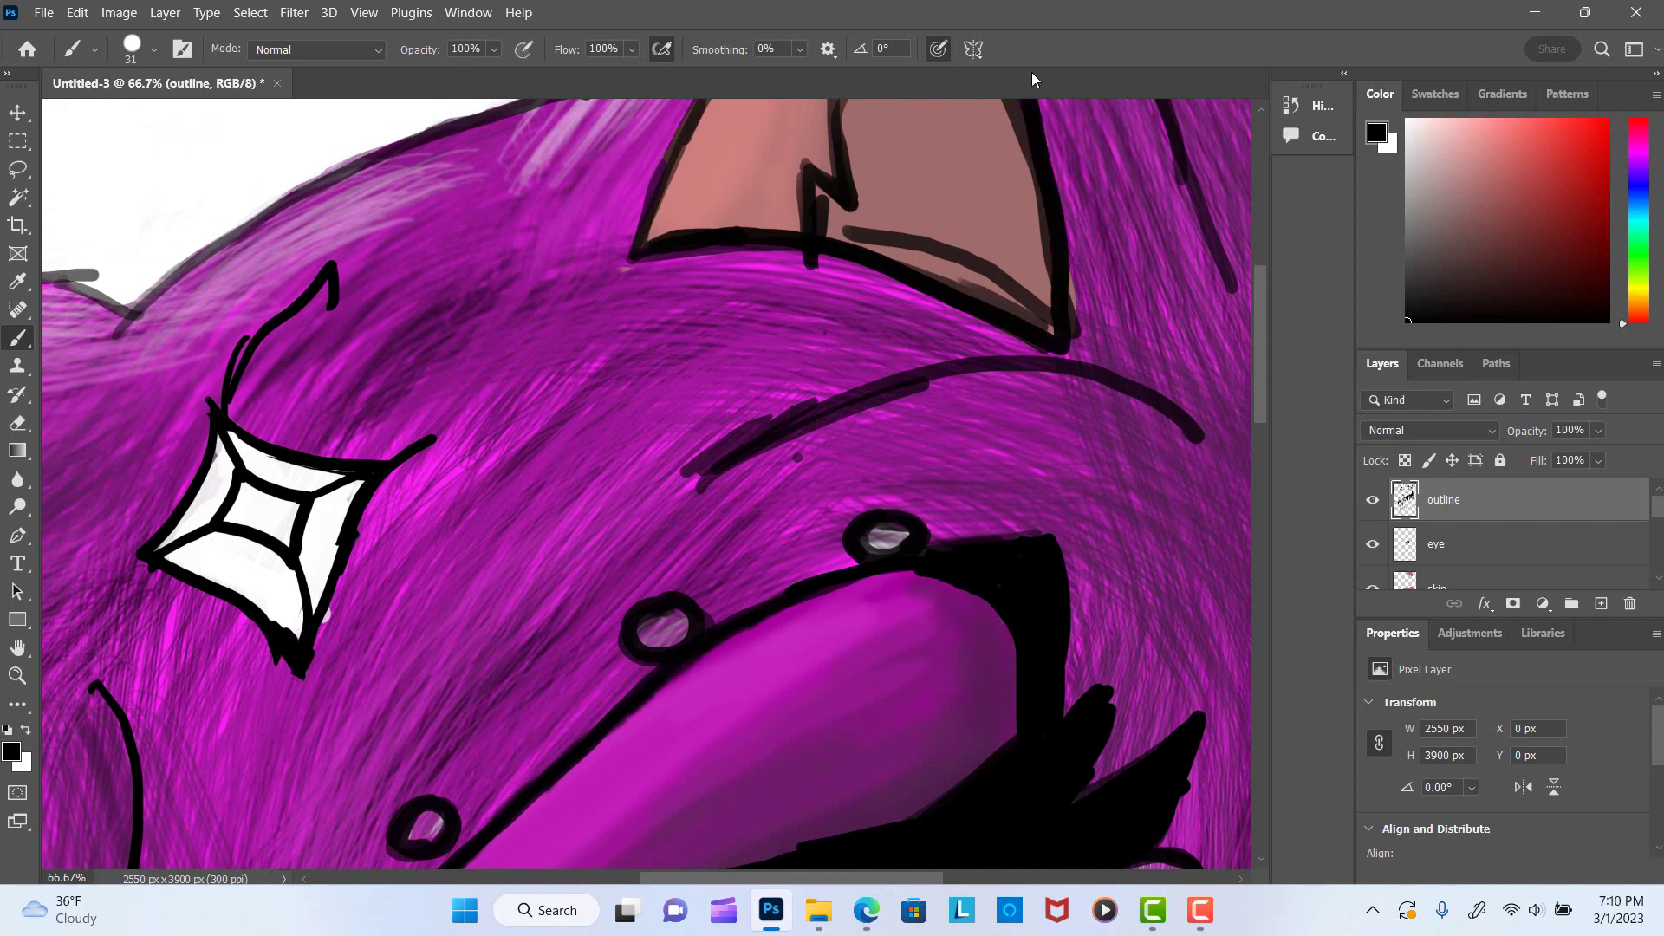
drag(963, 226, 1055, 367)
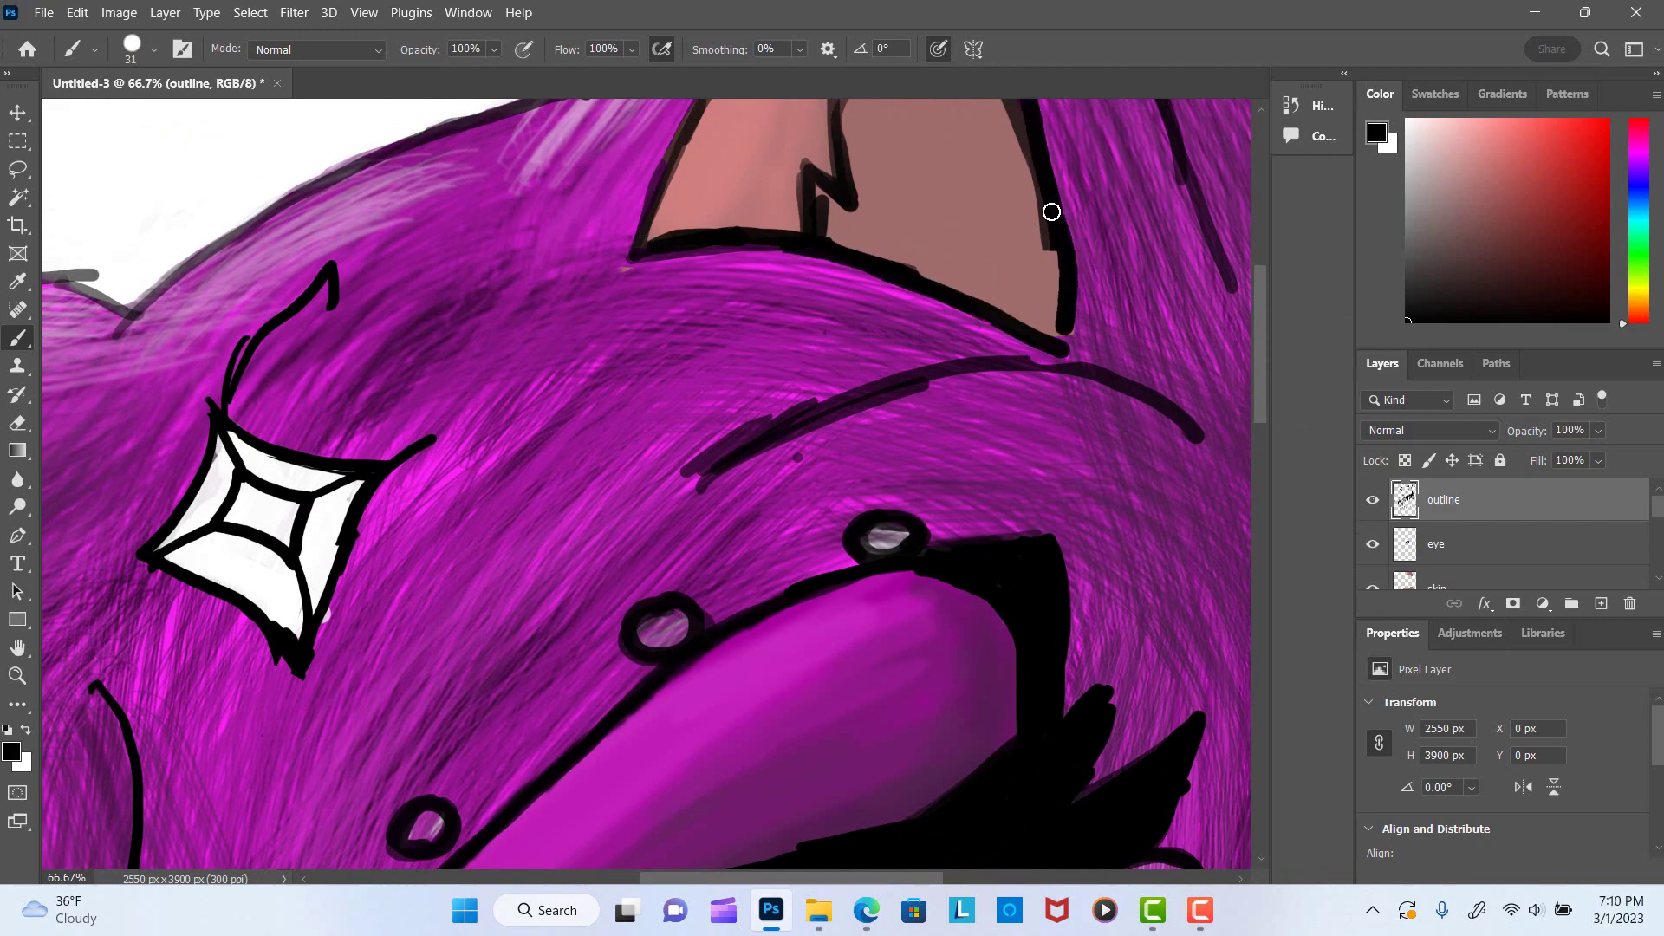
drag(707, 484, 996, 371)
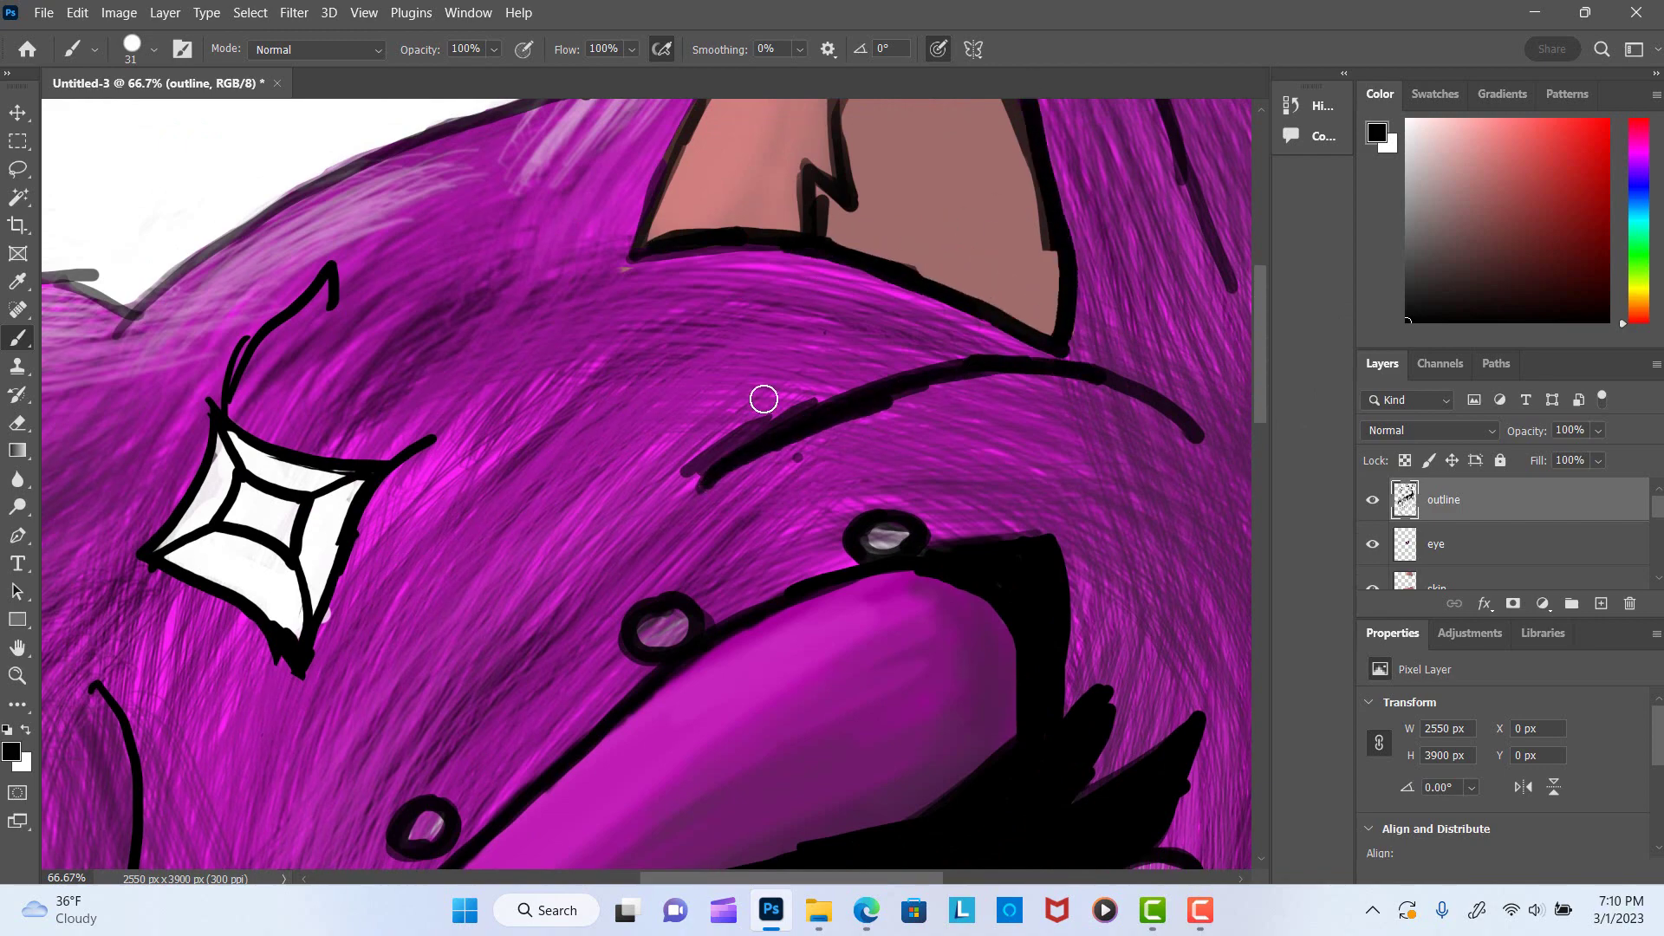
Zoom out to see the whole drawing, then zoom into its lower part.
click(17, 675)
drag(486, 638, 364, 638)
ctrl+click(1608, 612)
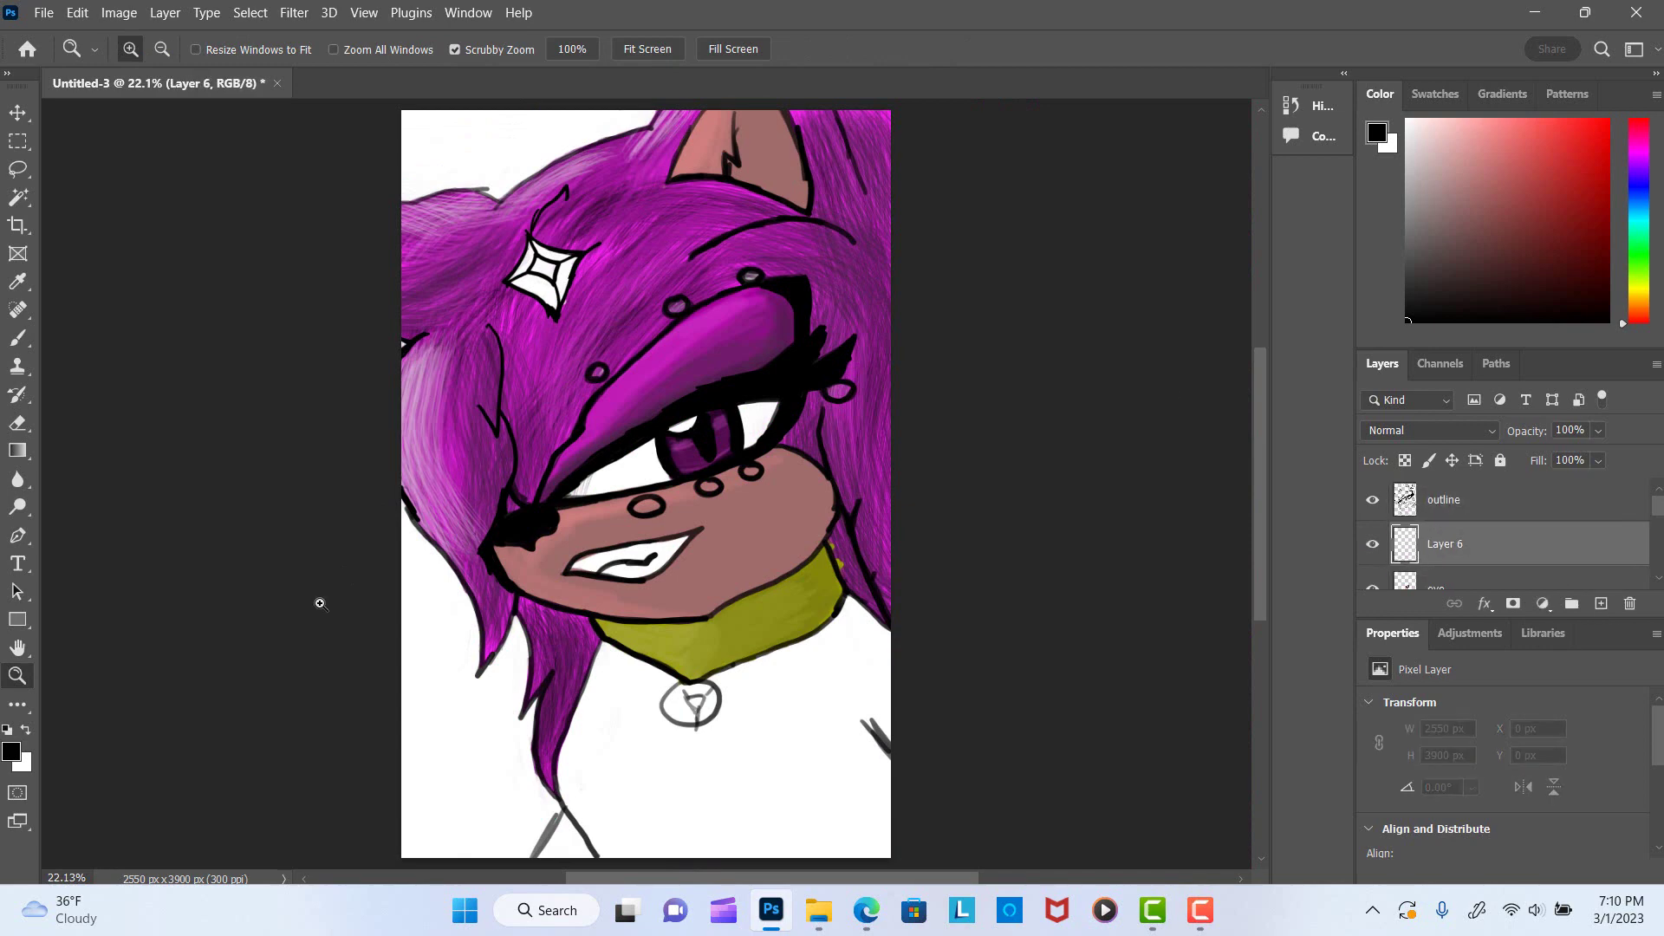
Add a new empty layer and set the paint colour to a light sky-blue cyan.
click(316, 603)
key(b)
right_click(329, 431)
click(323, 423)
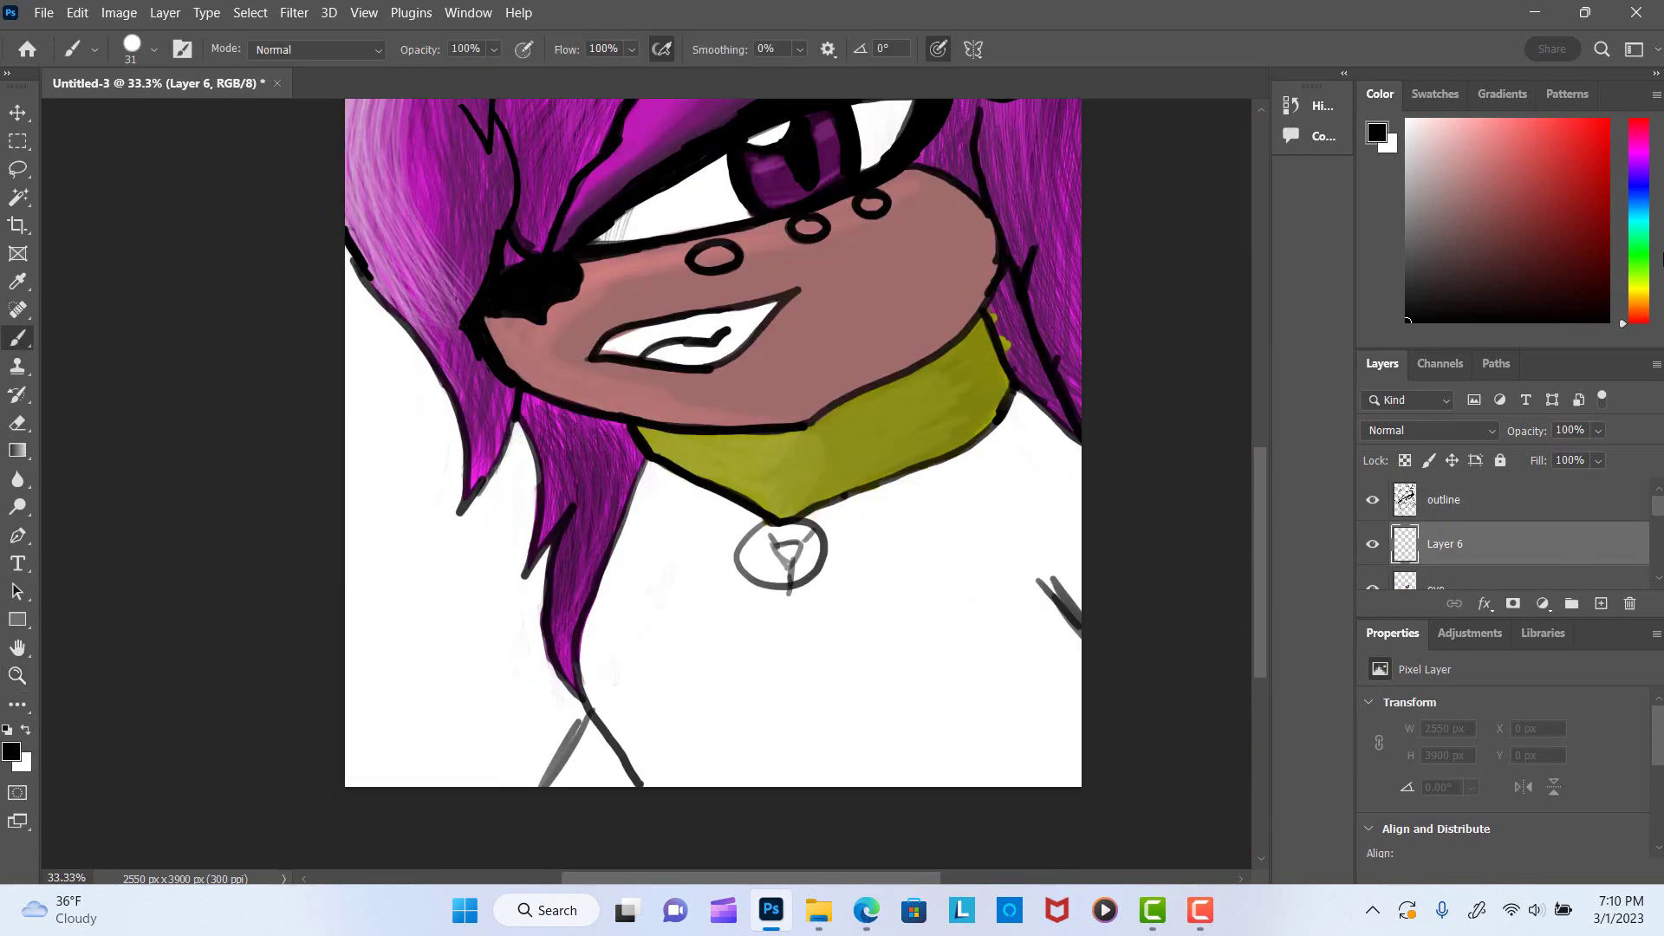
drag(1641, 191, 1641, 210)
click(1560, 147)
Choose the large 5000 px cloud brush and place the sky layer just above Background.
right_click(386, 399)
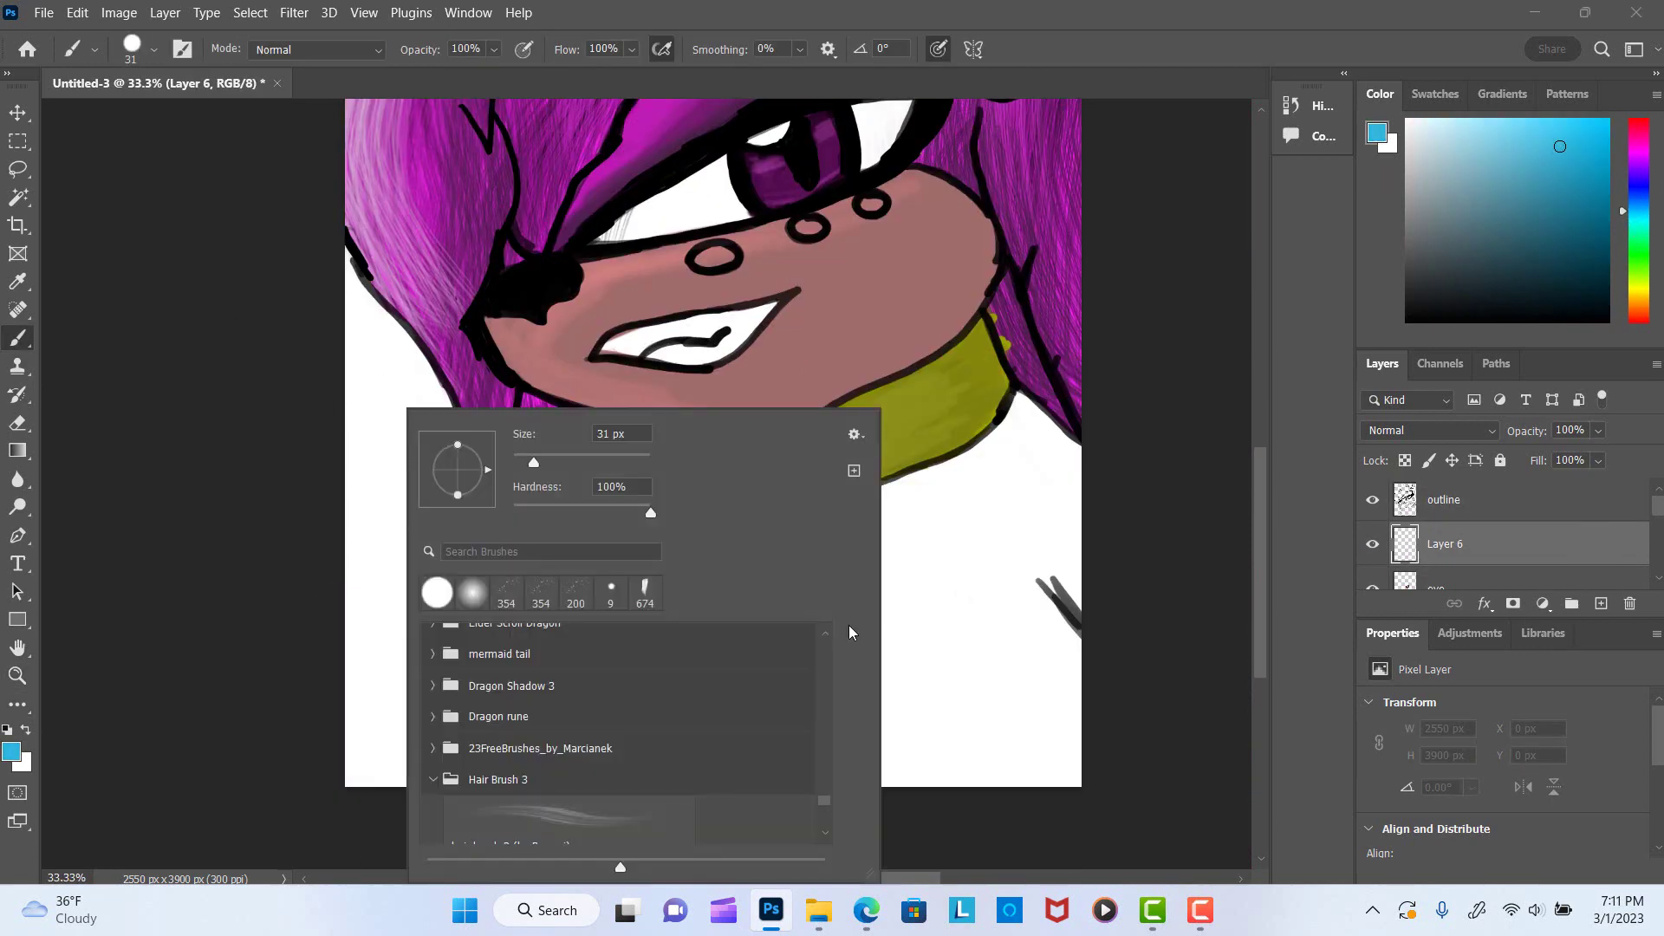
scroll(821, 694, down, 5)
click(612, 823)
scroll(711, 485, up, 7)
drag(1474, 543, 1531, 587)
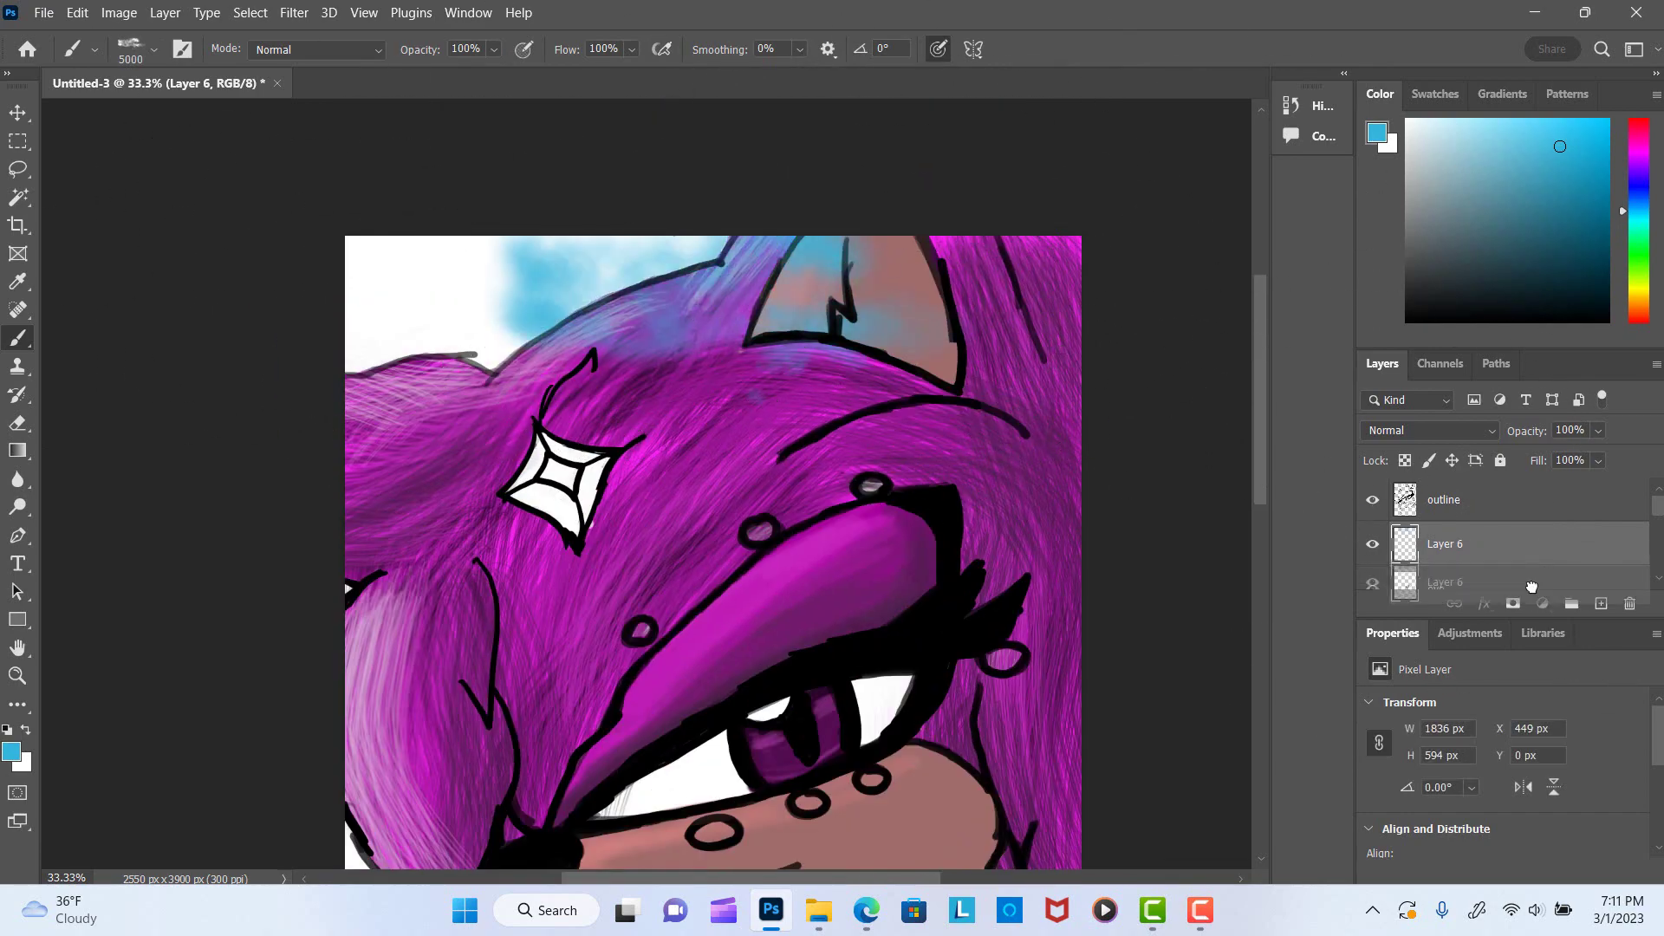
drag(433, 260, 996, 260)
Dab a grey cloud into the sky with a smaller, lighter cloud brush.
click(1448, 171)
right_click(841, 513)
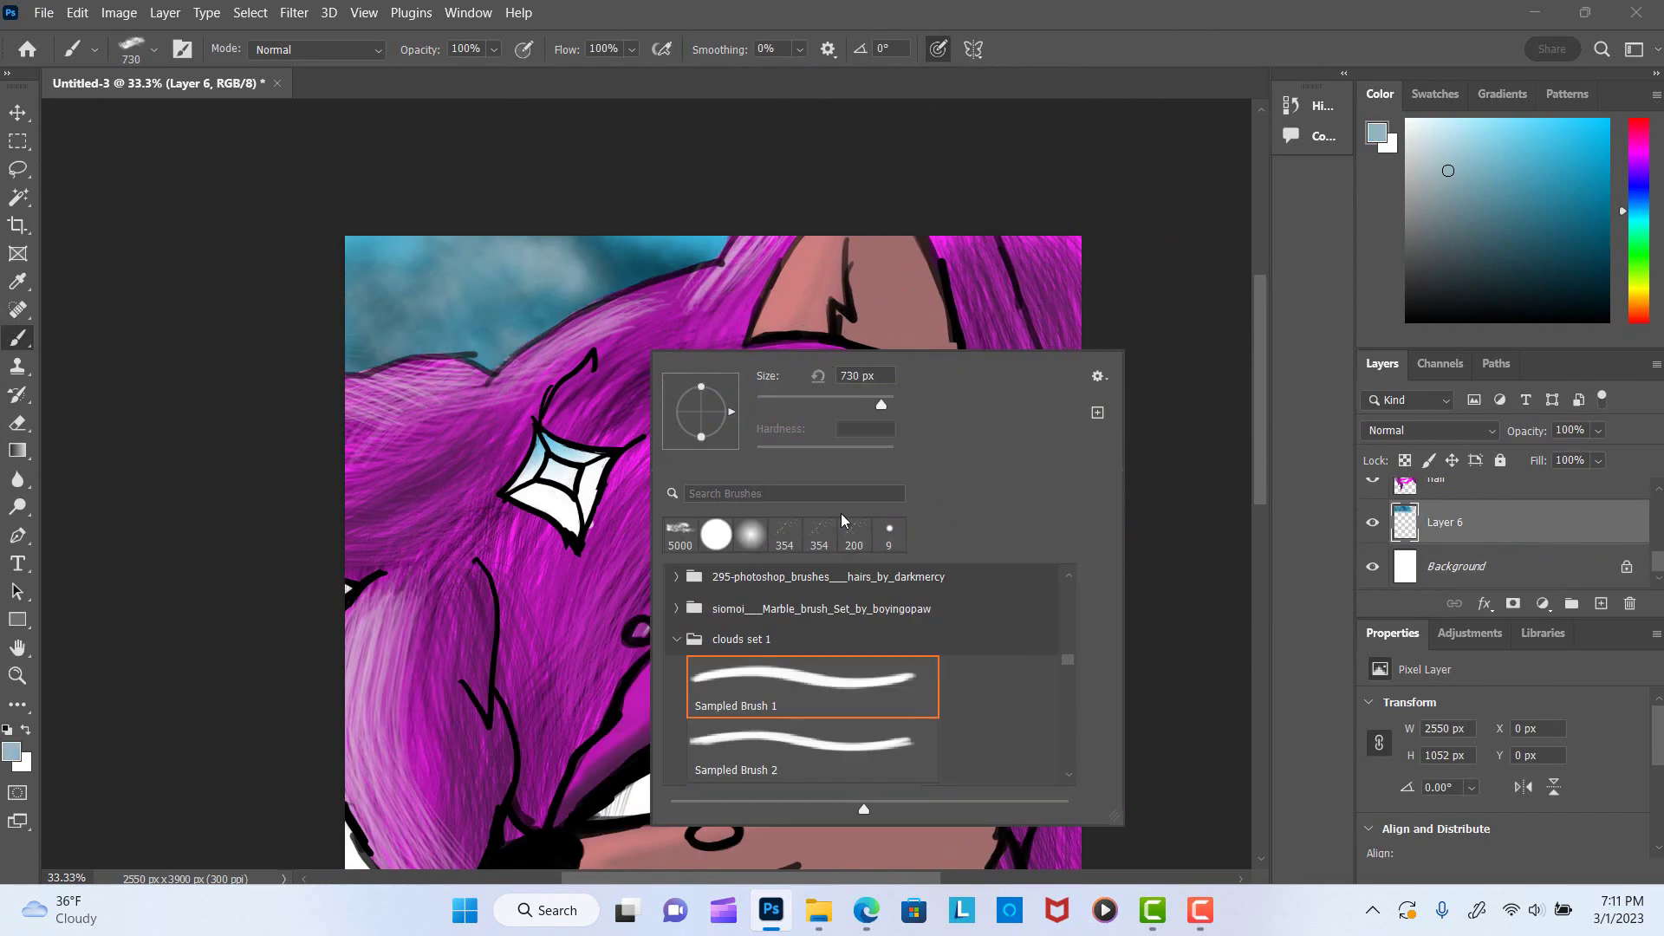
right_click(932, 572)
scroll(892, 693, down, 2)
click(893, 763)
click(433, 305)
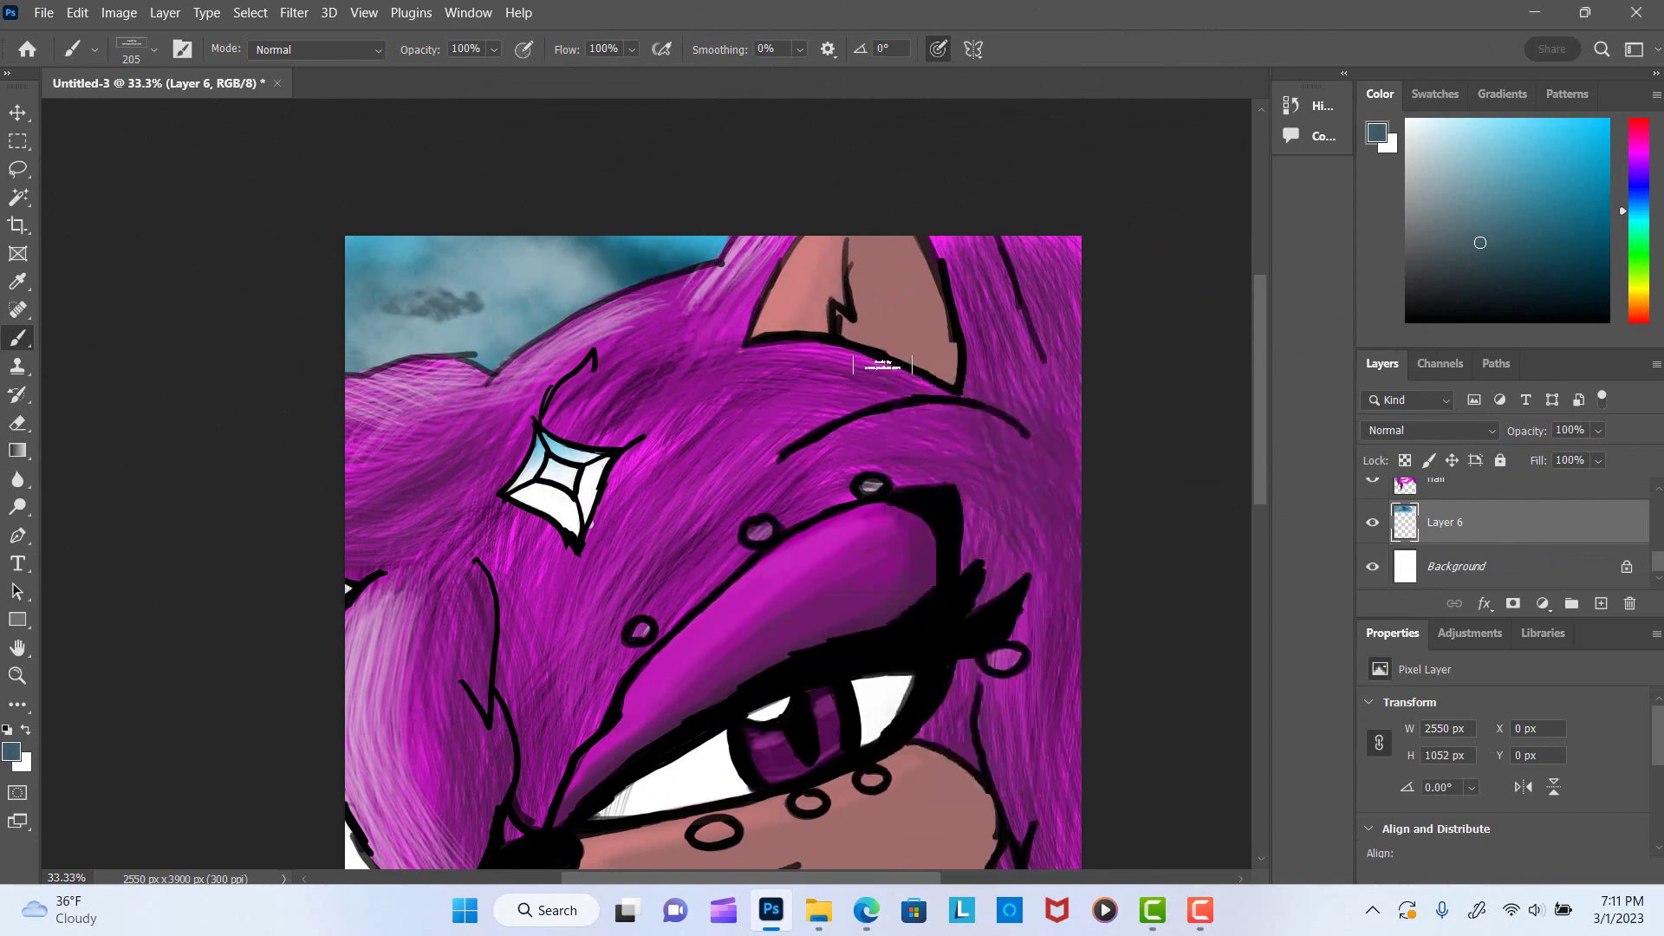
right_click(882, 364)
click(832, 538)
Remove the grey cloud via History, then test and undo a blue 5000 px cloud stroke.
click(1312, 105)
click(1107, 272)
click(1107, 370)
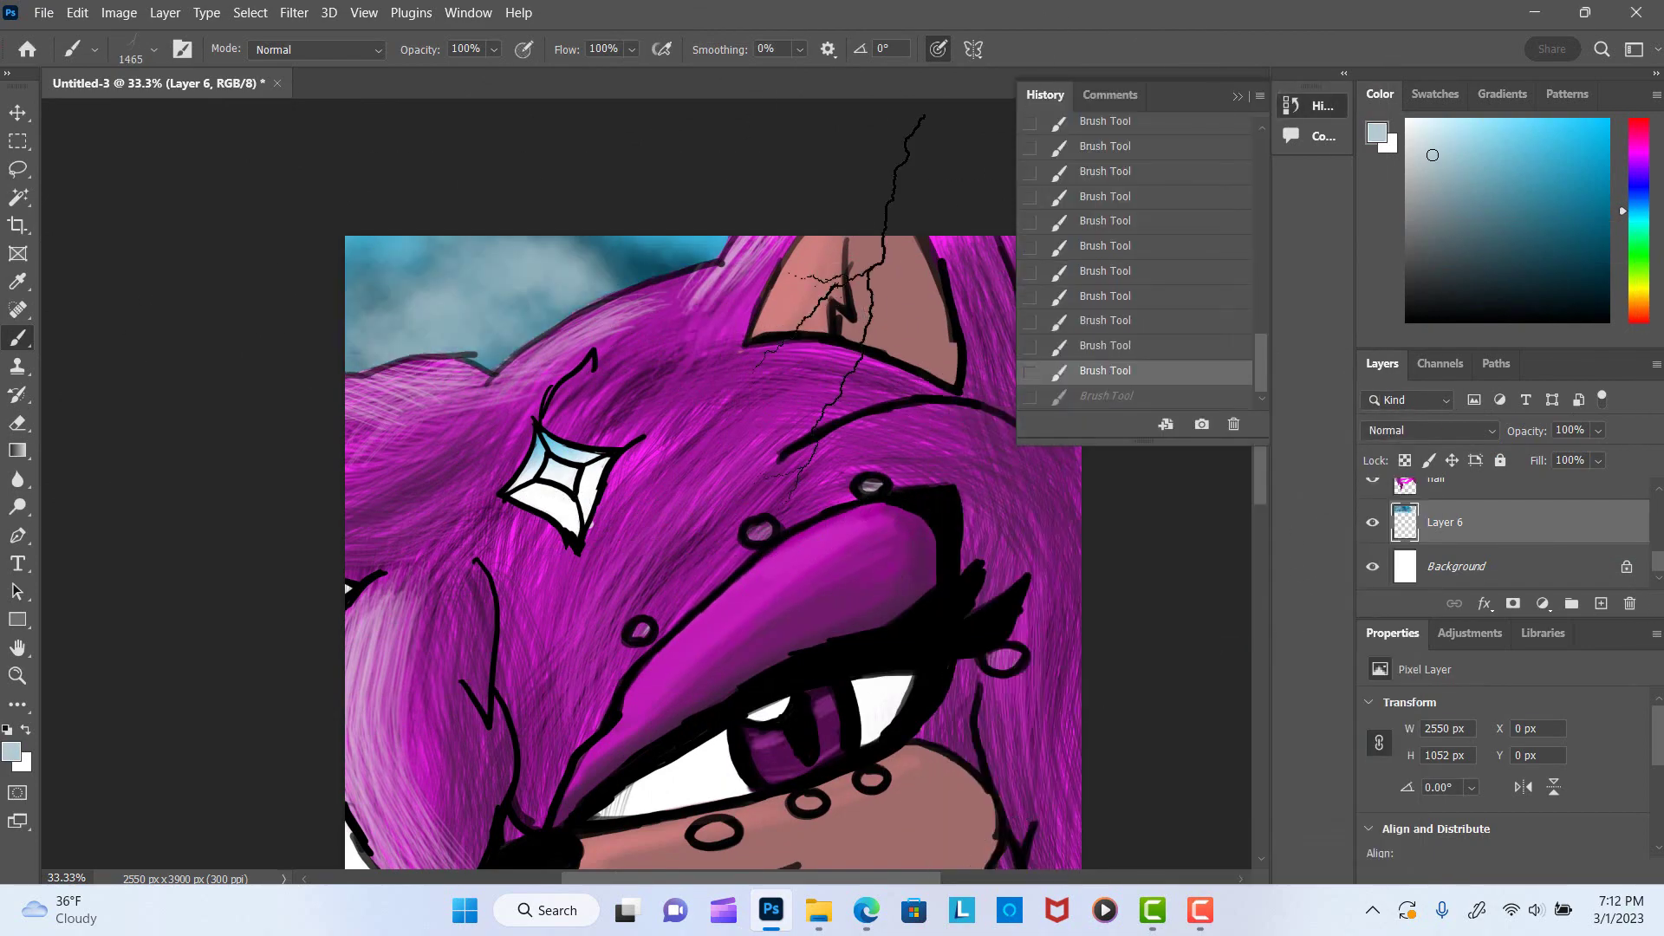
right_click(880, 390)
click(953, 624)
click(1560, 170)
click(882, 256)
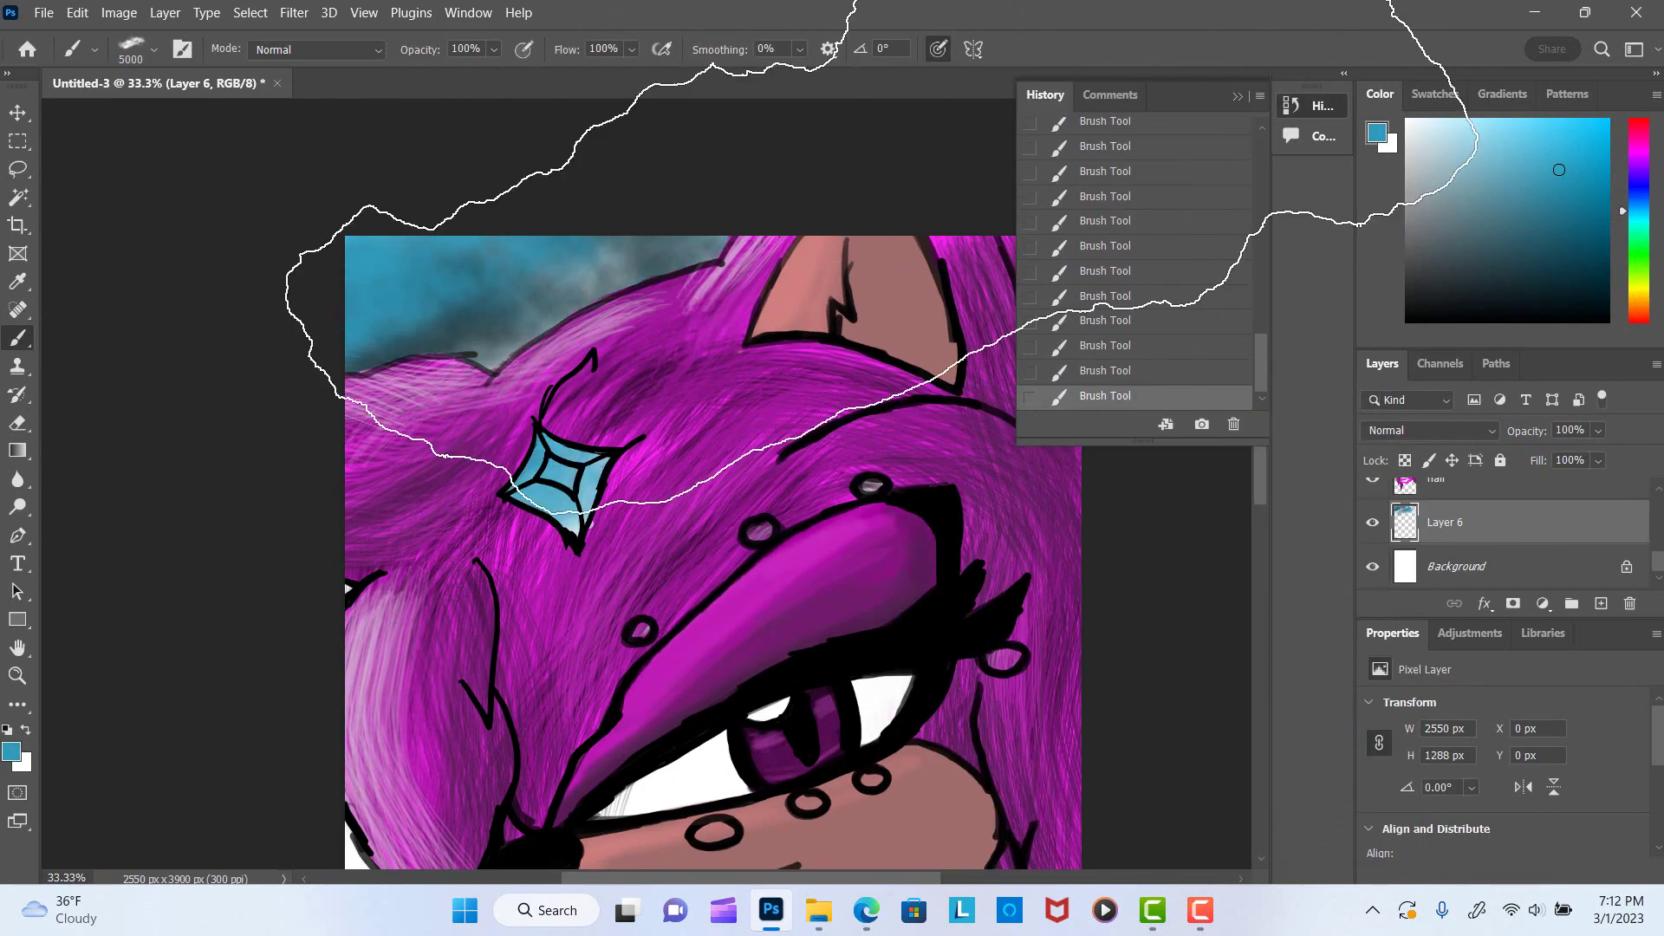
key(ctrl+z)
click(1238, 96)
Paint dark teal clouds across the sky with a different cloud brush.
click(1469, 157)
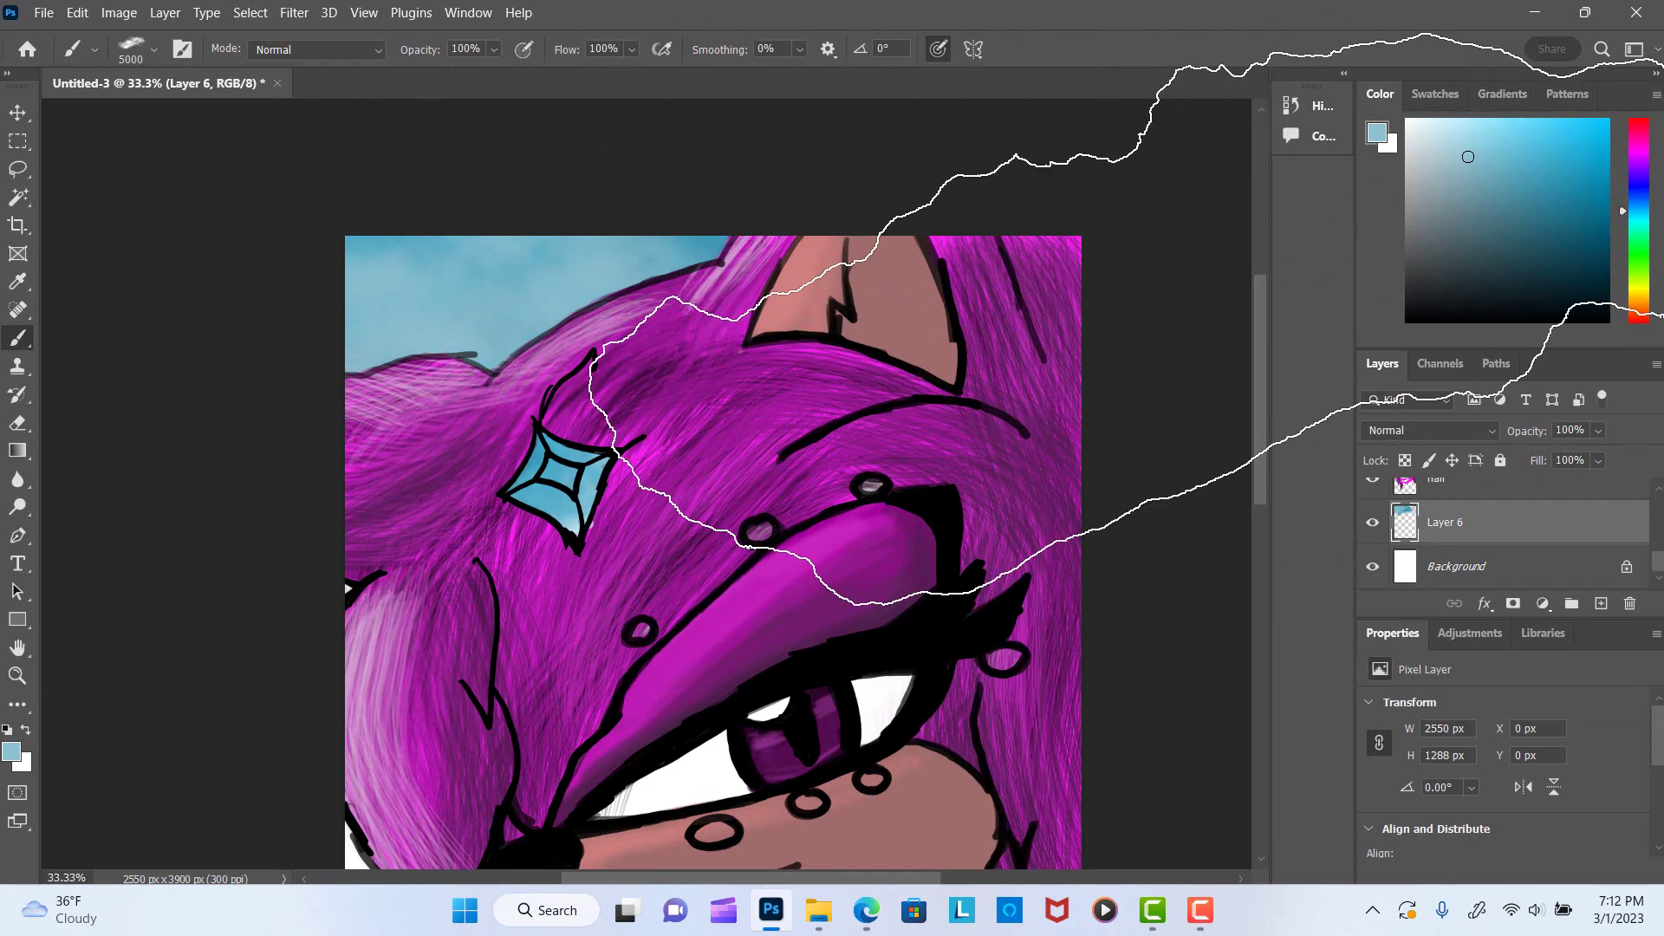
scroll(1126, 321, down, 3)
right_click(850, 329)
scroll(997, 624, down, 3)
double_click(995, 668)
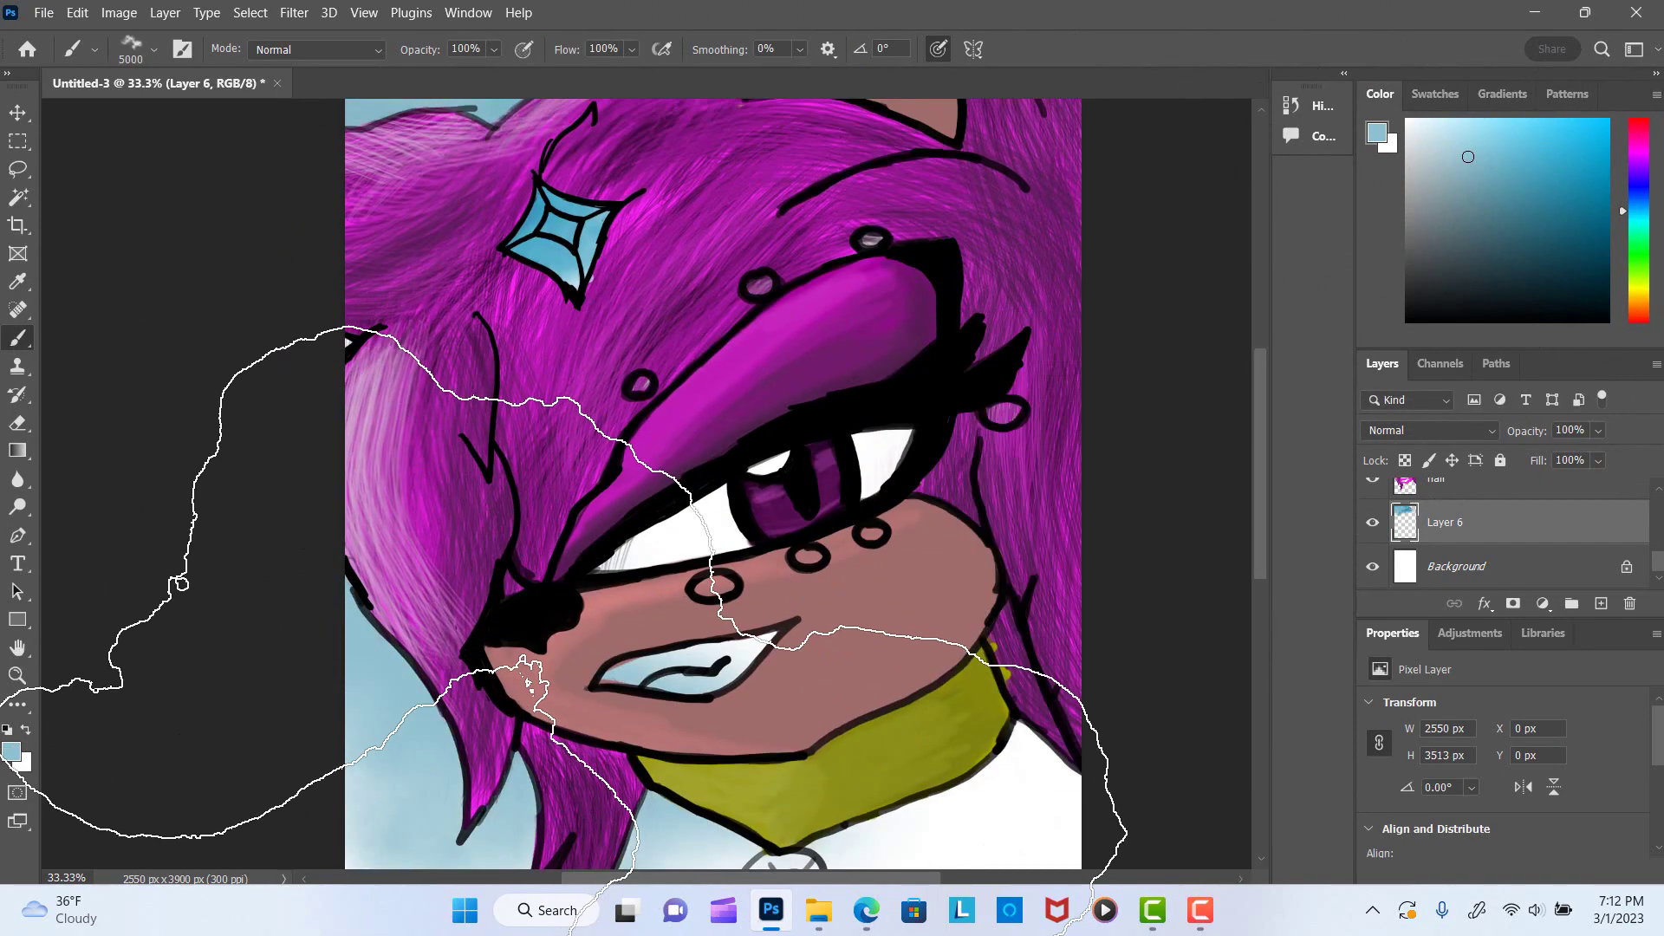
click(1552, 248)
drag(1083, 537, 873, 834)
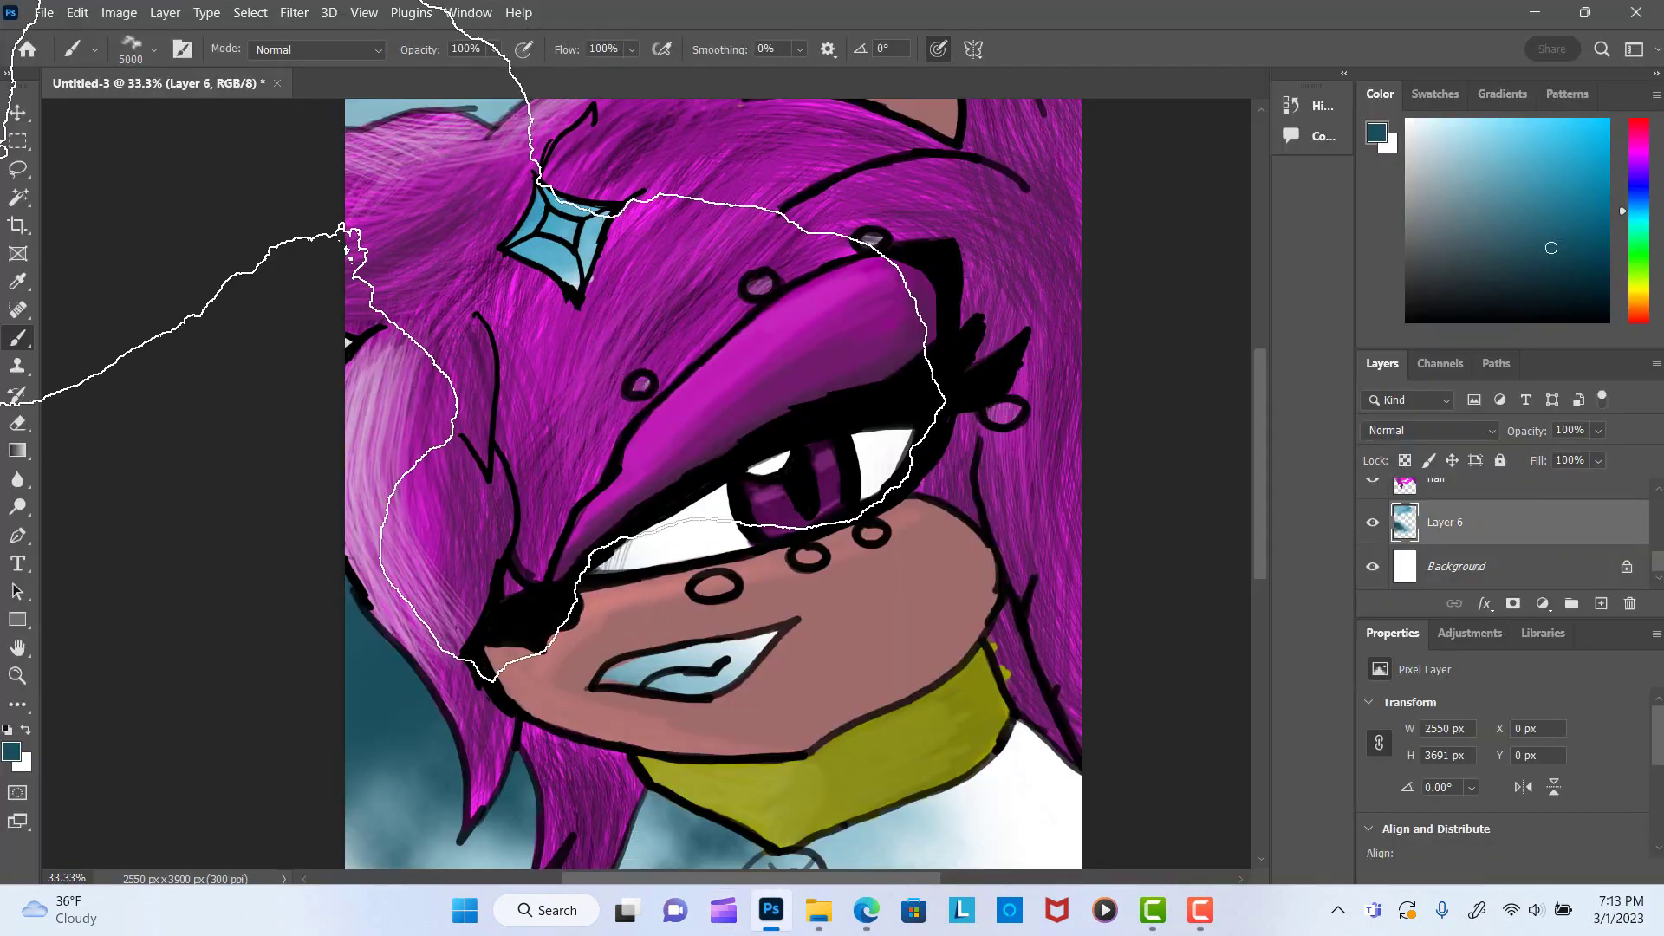
Erase stray blue from the hair sparkle, eye white, teeth and below the collar.
key(e)
right_click(625, 279)
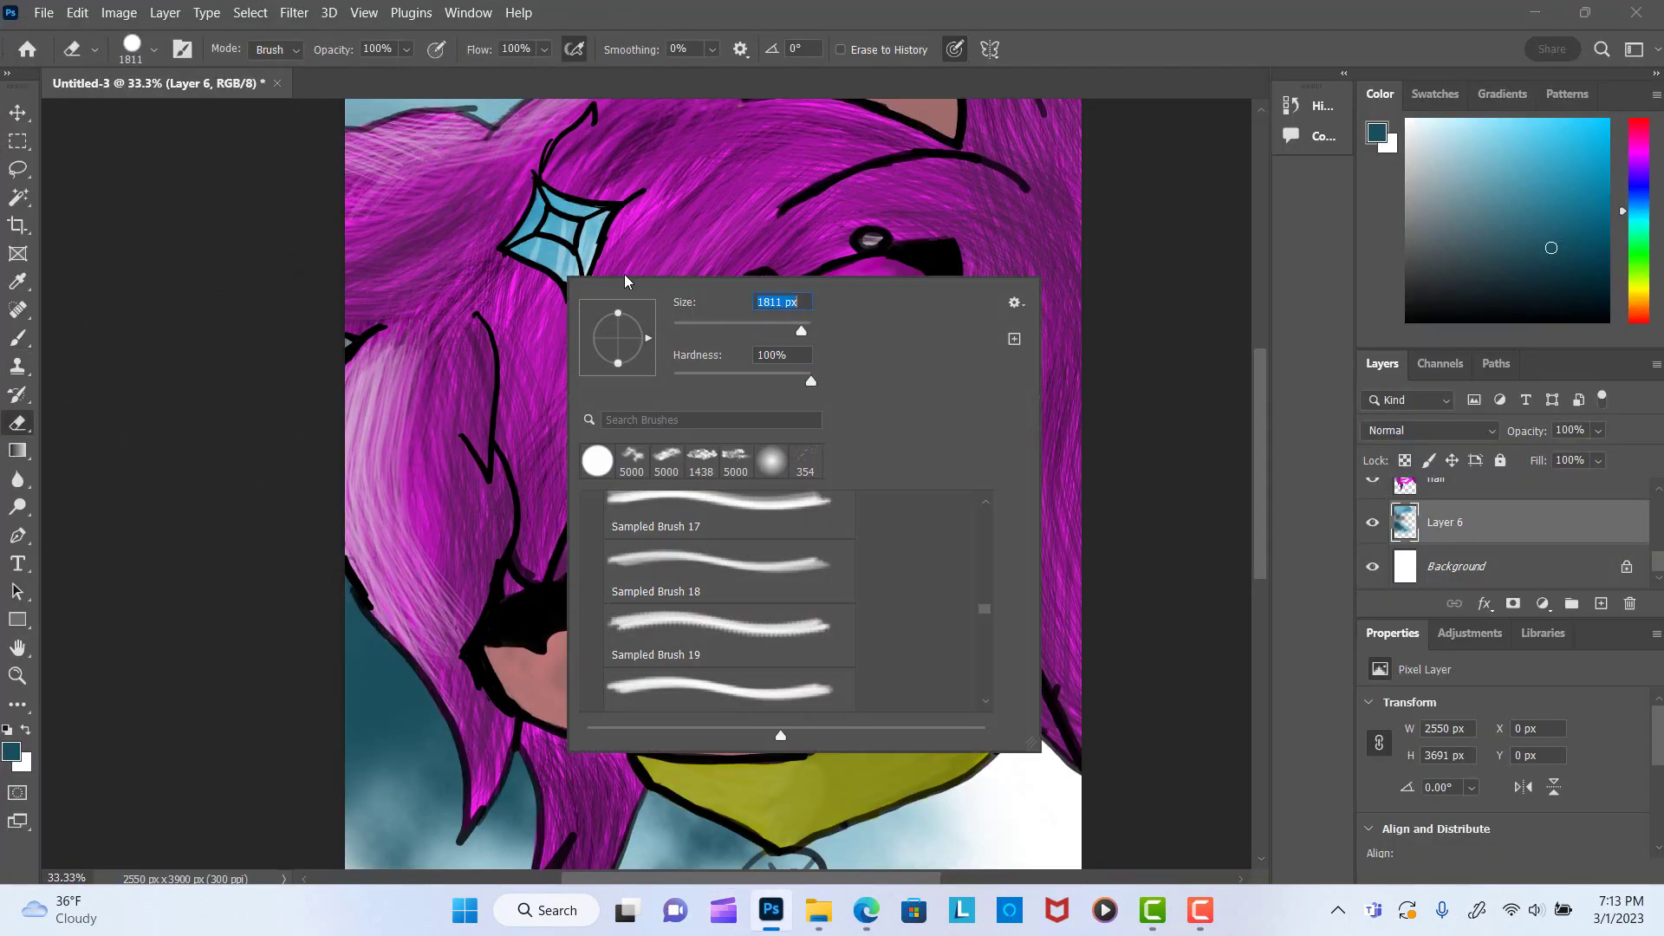
key(Escape)
scroll(625, 280, down, 3)
click(1313, 105)
click(576, 330)
drag(554, 225, 604, 267)
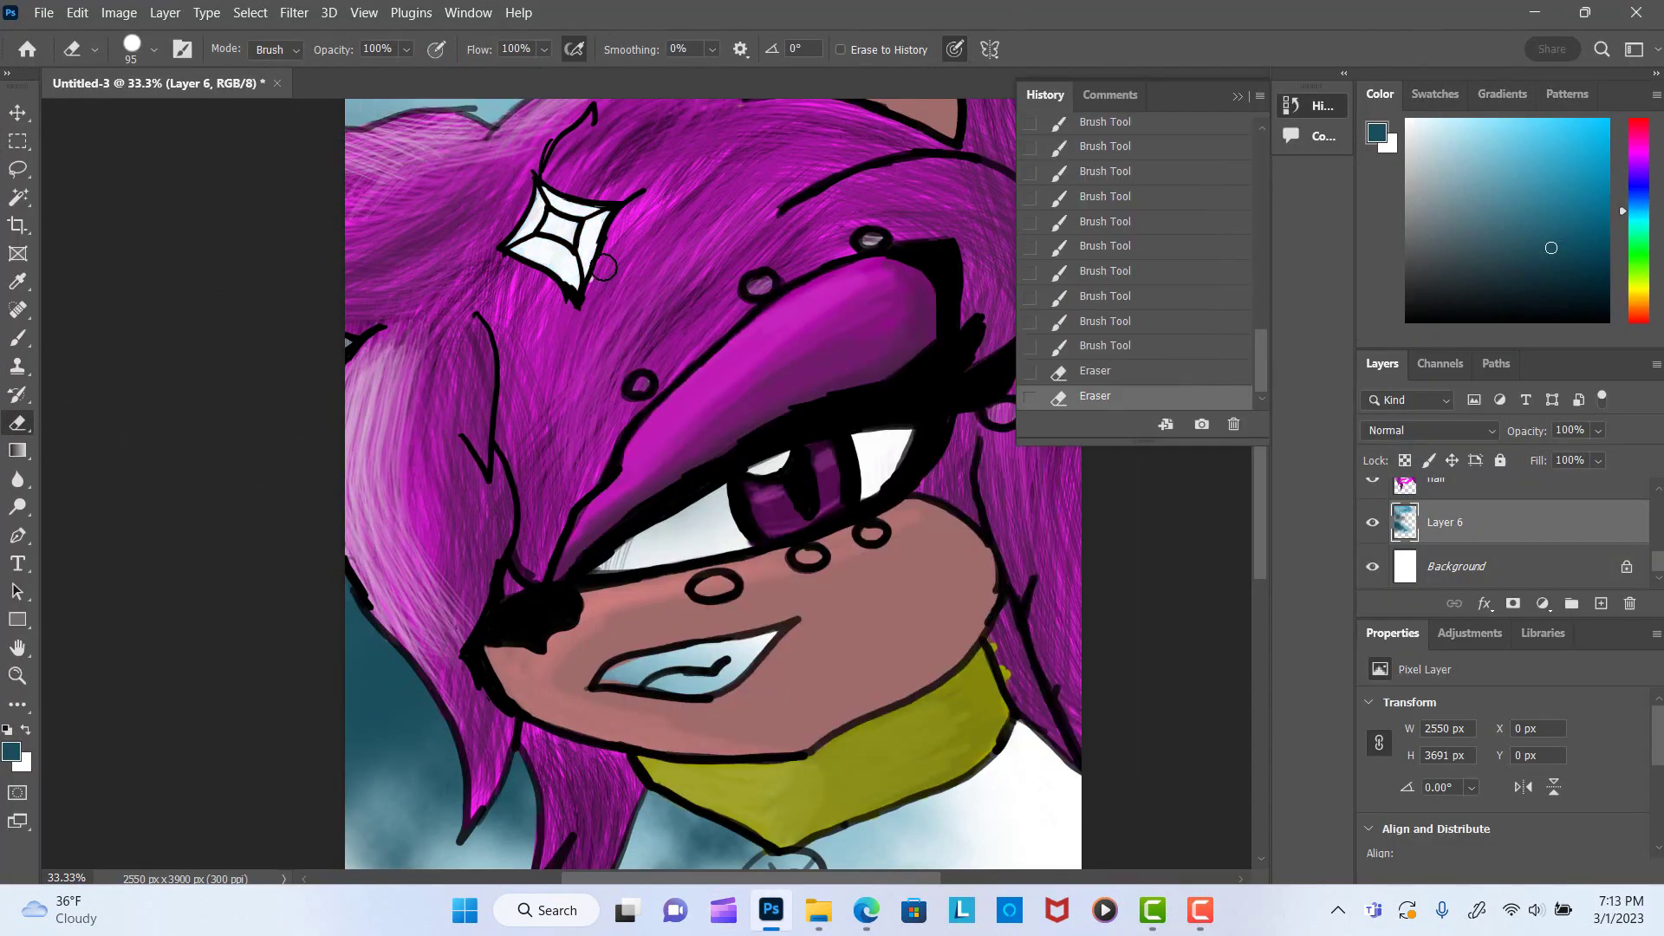
drag(732, 498, 611, 564)
drag(745, 646, 607, 684)
drag(659, 845, 679, 799)
Erase the blue wash from the shirt, stepping history forward with redo.
key(ctrl+shift+z)
key(ctrl+shift+z)
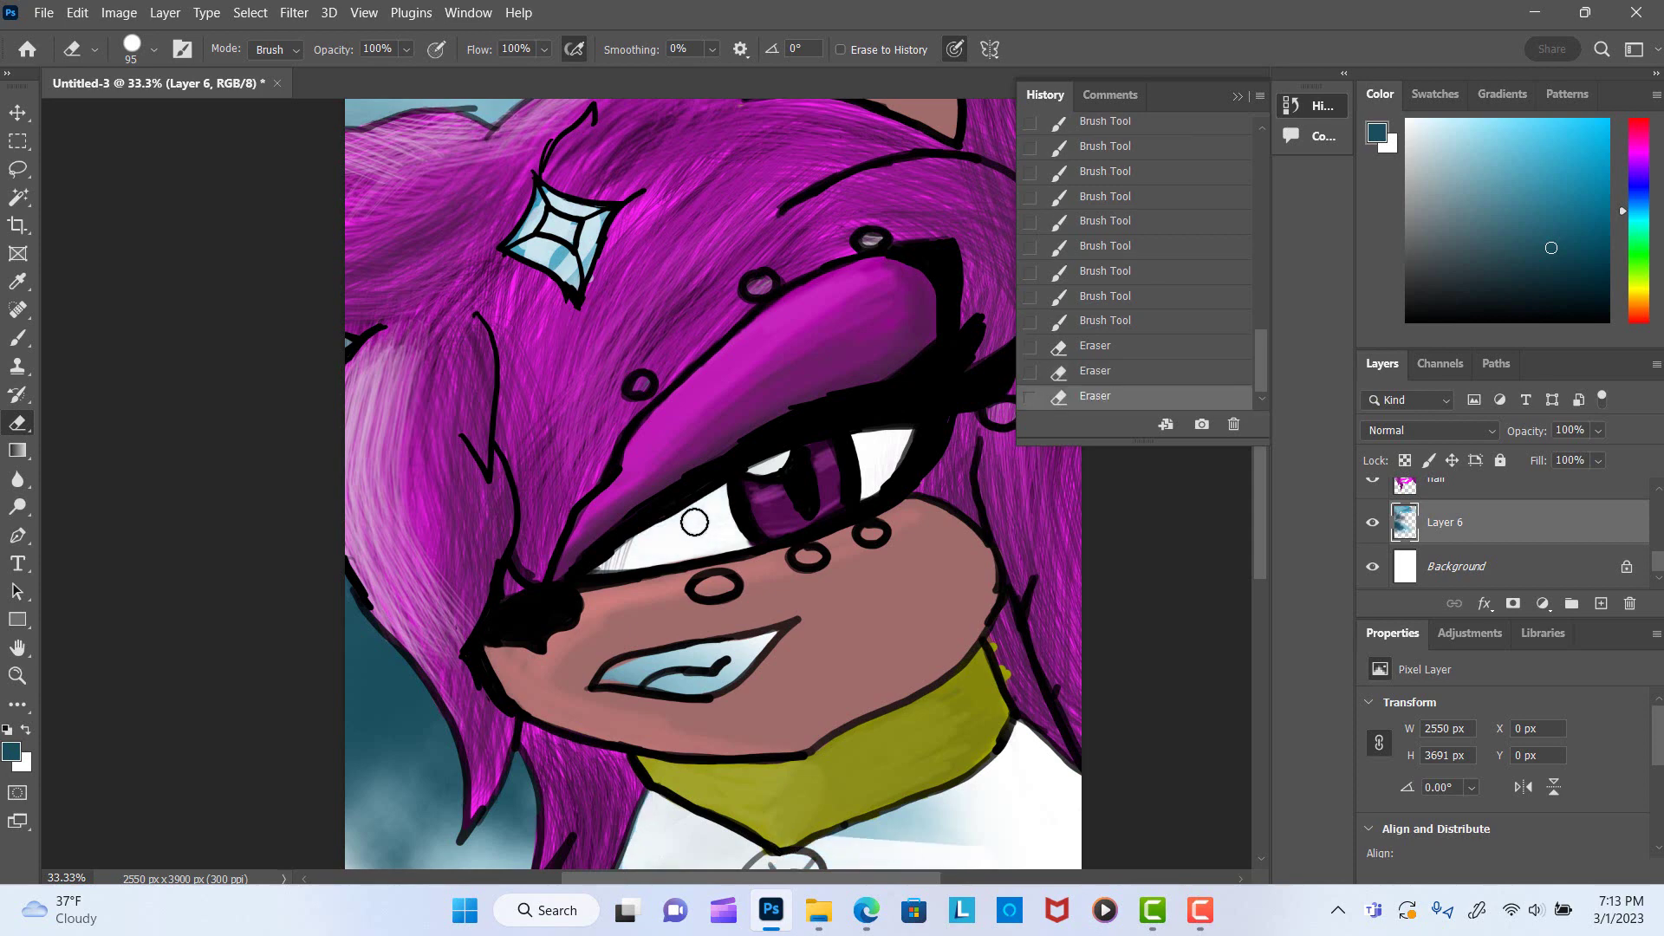
scroll(1202, 349, down, 5)
drag(1286, 312, 1324, 312)
key(ctrl+shift+z)
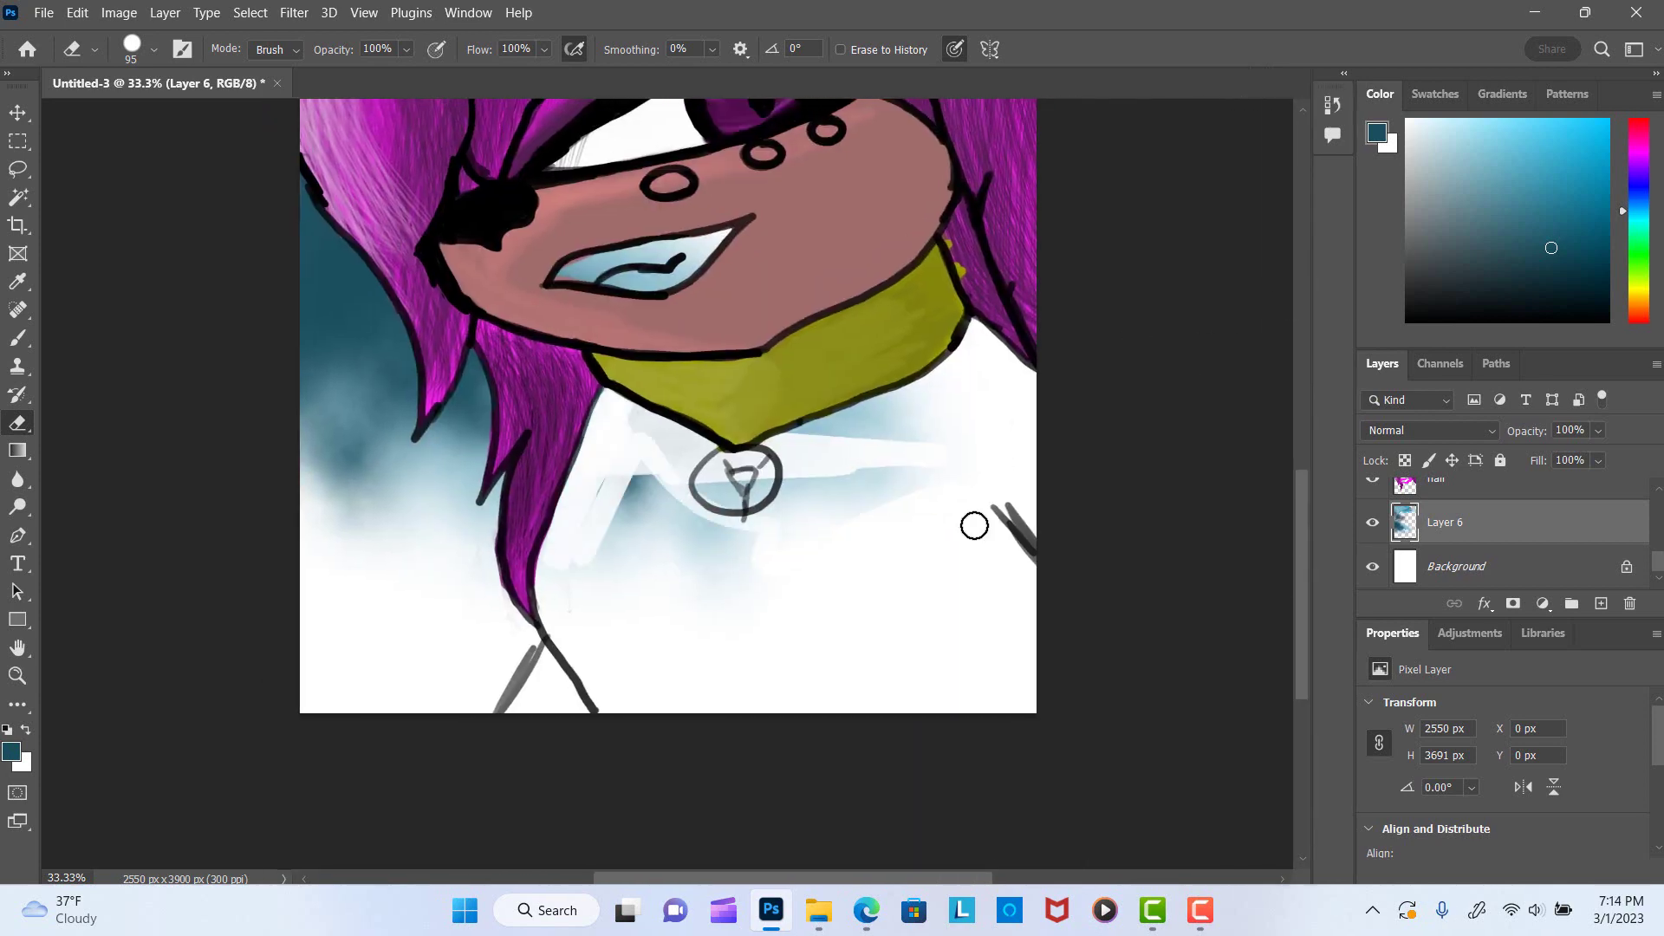
key(ctrl+shift+z)
key(ctrl+shift+z)
key(ctrl+shift+z)
key(ctrl+shift+z)
key(ctrl+shift+z)
Return to the large cloud brush in a lighter blue and shrink it to 12 px.
key(b)
right_click(383, 381)
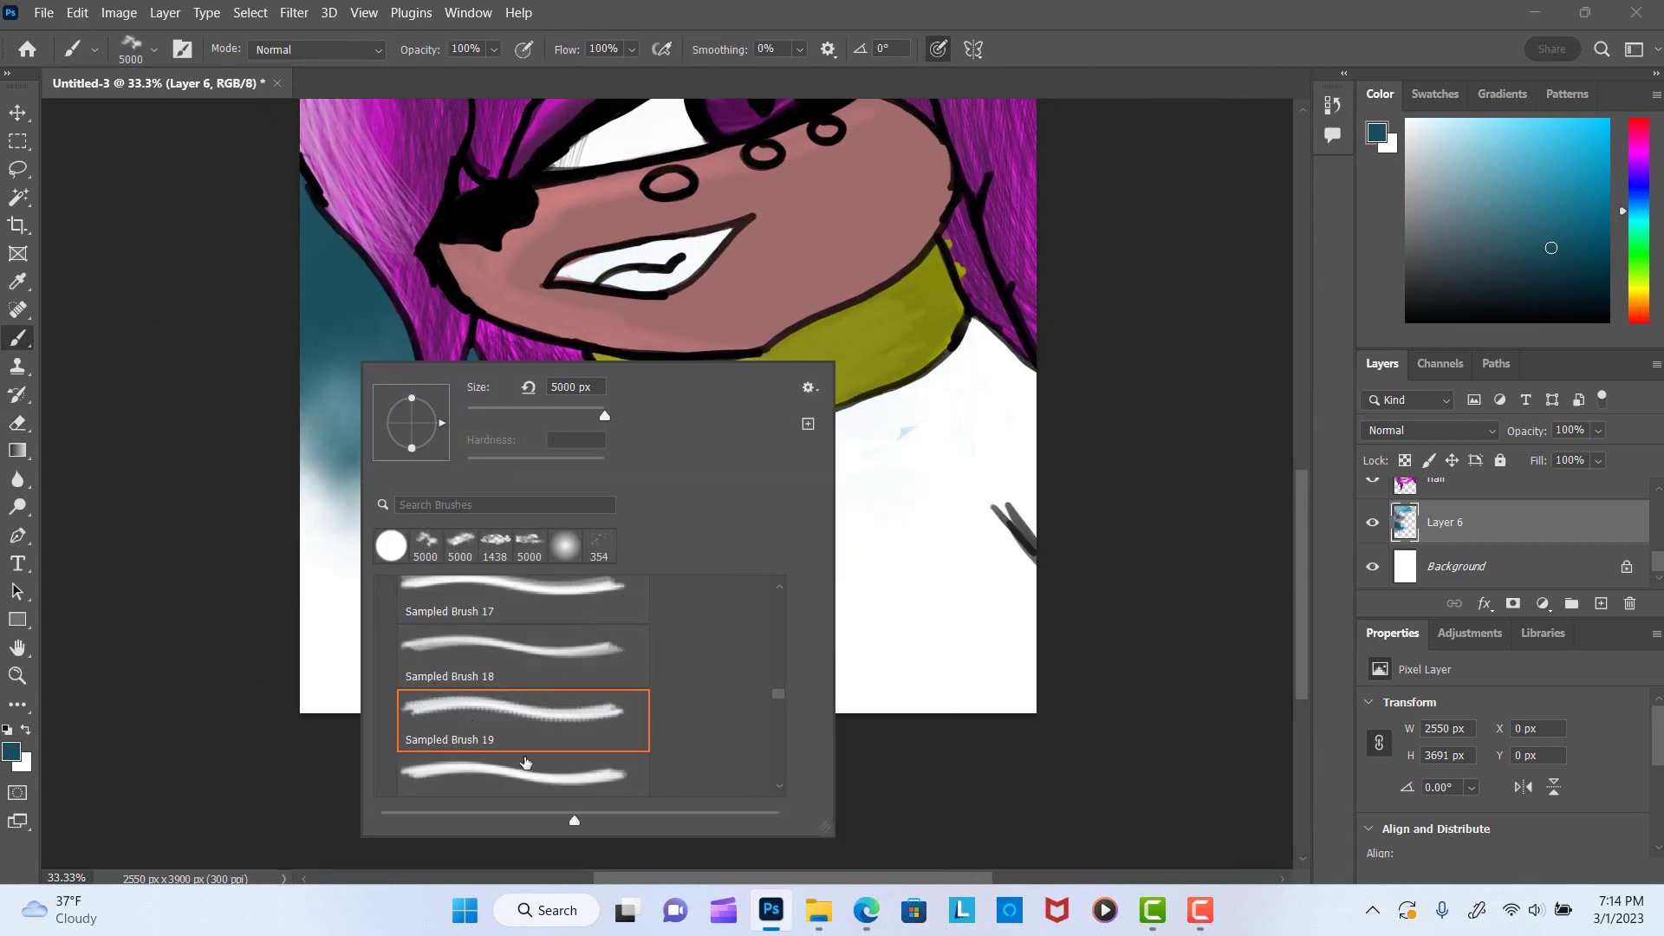
double_click(438, 593)
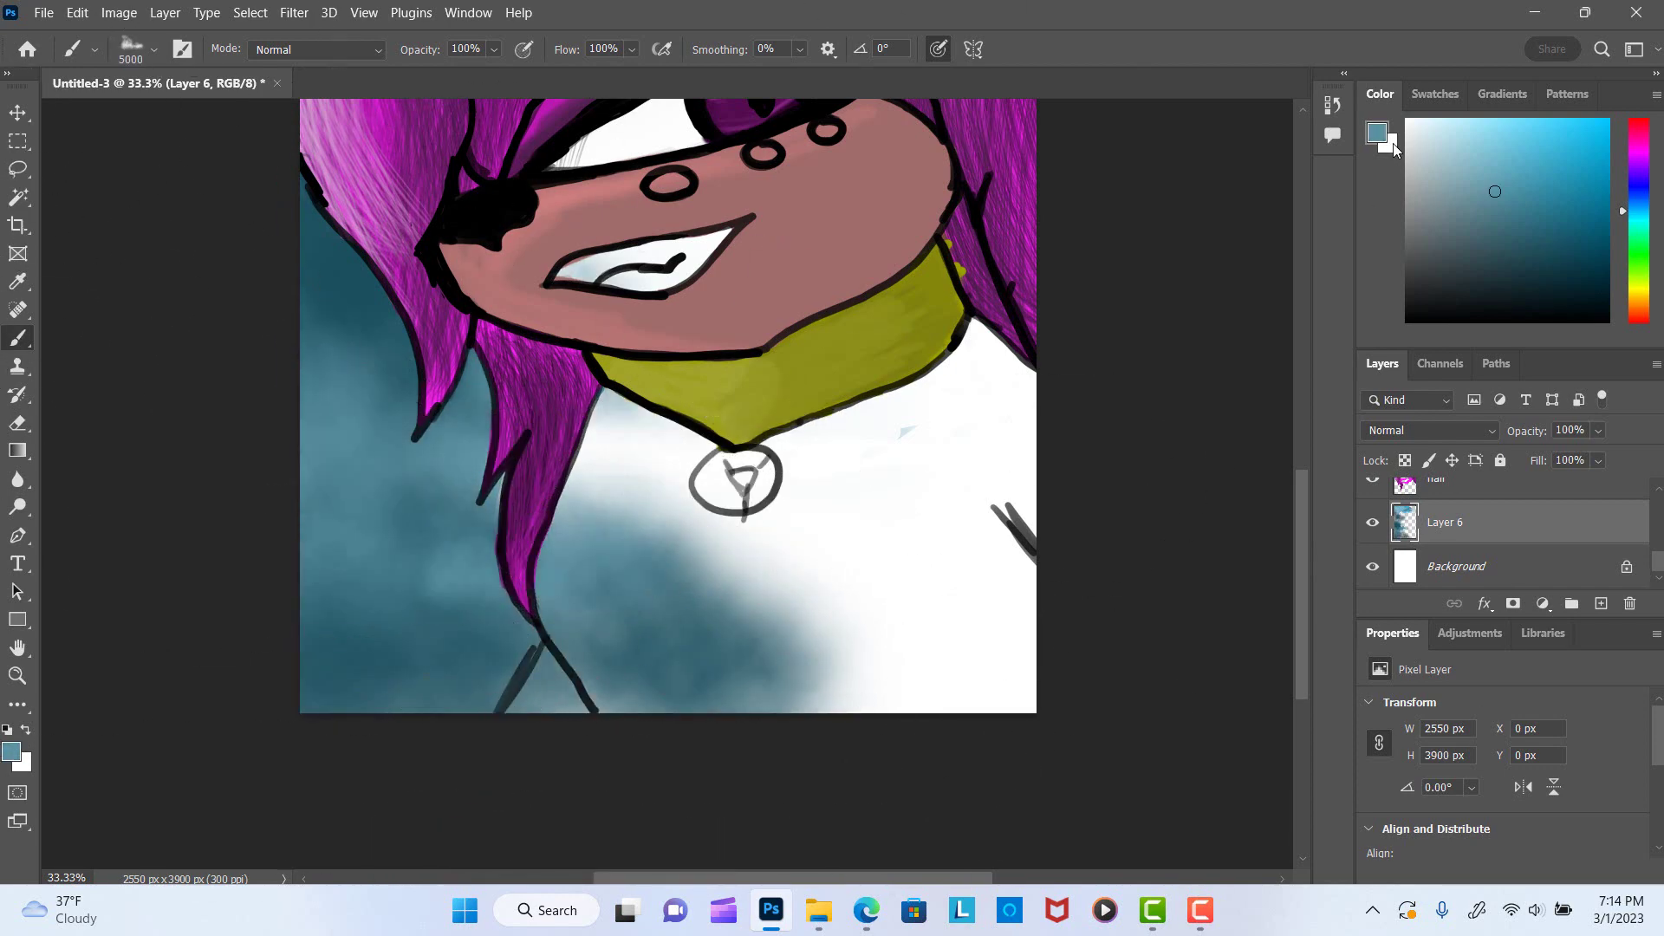
alt+click(390, 520)
right_click(470, 380)
drag(658, 462, 568, 462)
Undo the blue paint covering the shirt and move to the next layer down.
key(ctrl+z)
key(ctrl+z)
key(ctrl+z)
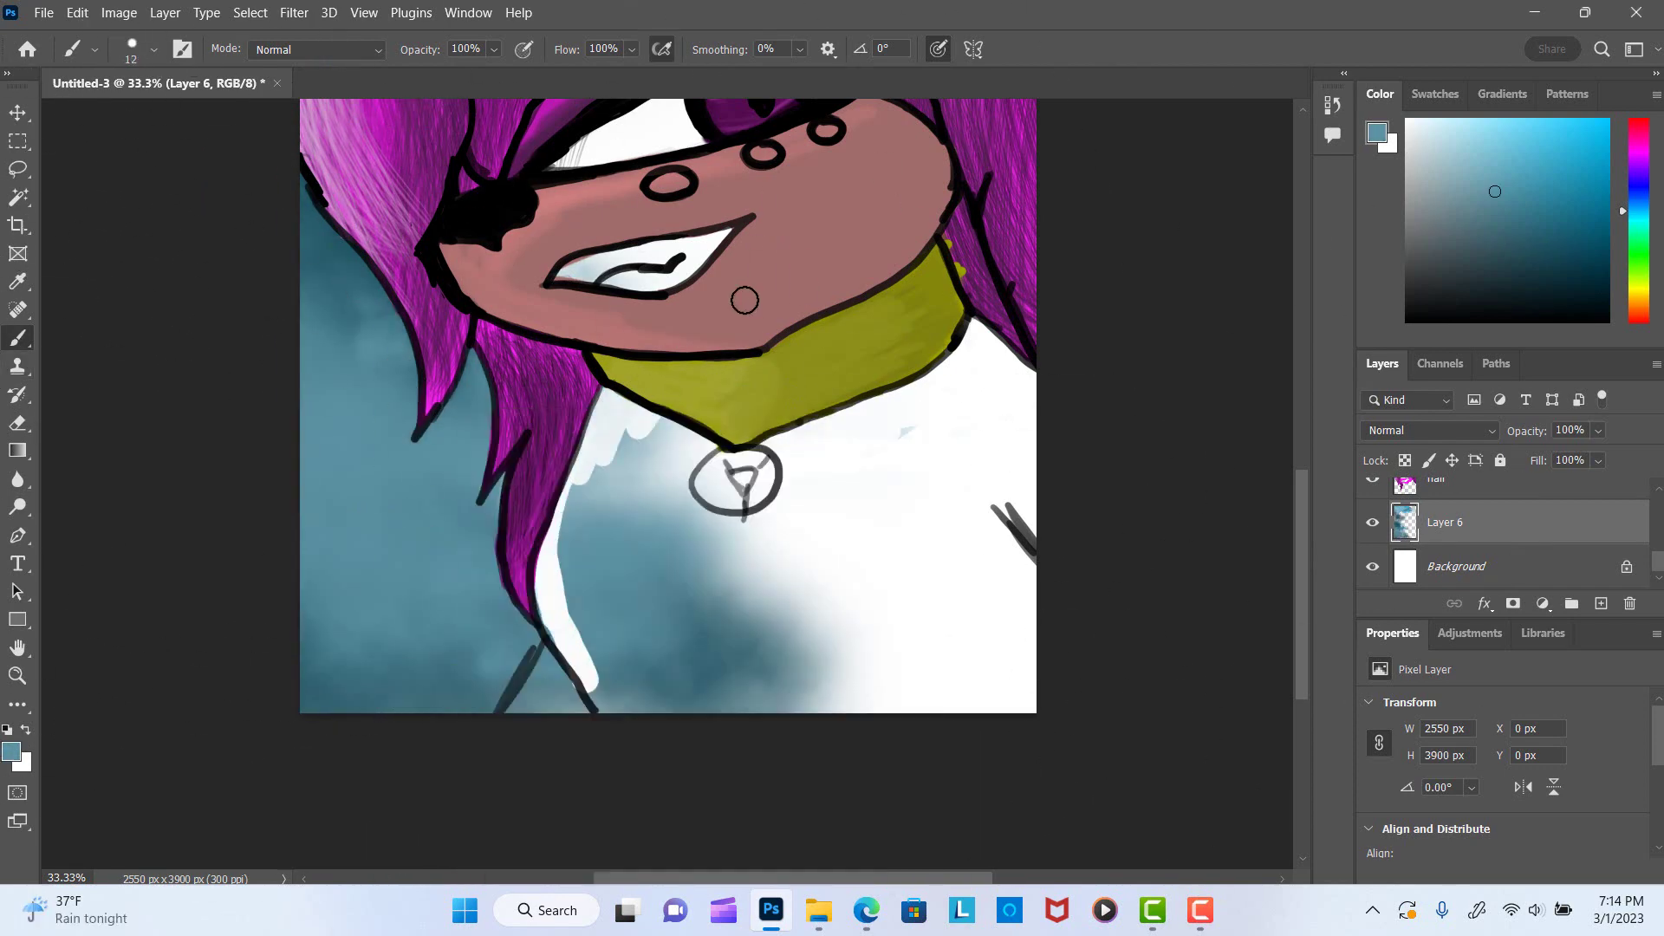
key(ctrl+z)
key(ctrl+z)
key(ctrl+z)
key(ctrl+z)
key(ctrl+z)
key(ctrl+z)
key(ctrl+z)
key(ctrl+z)
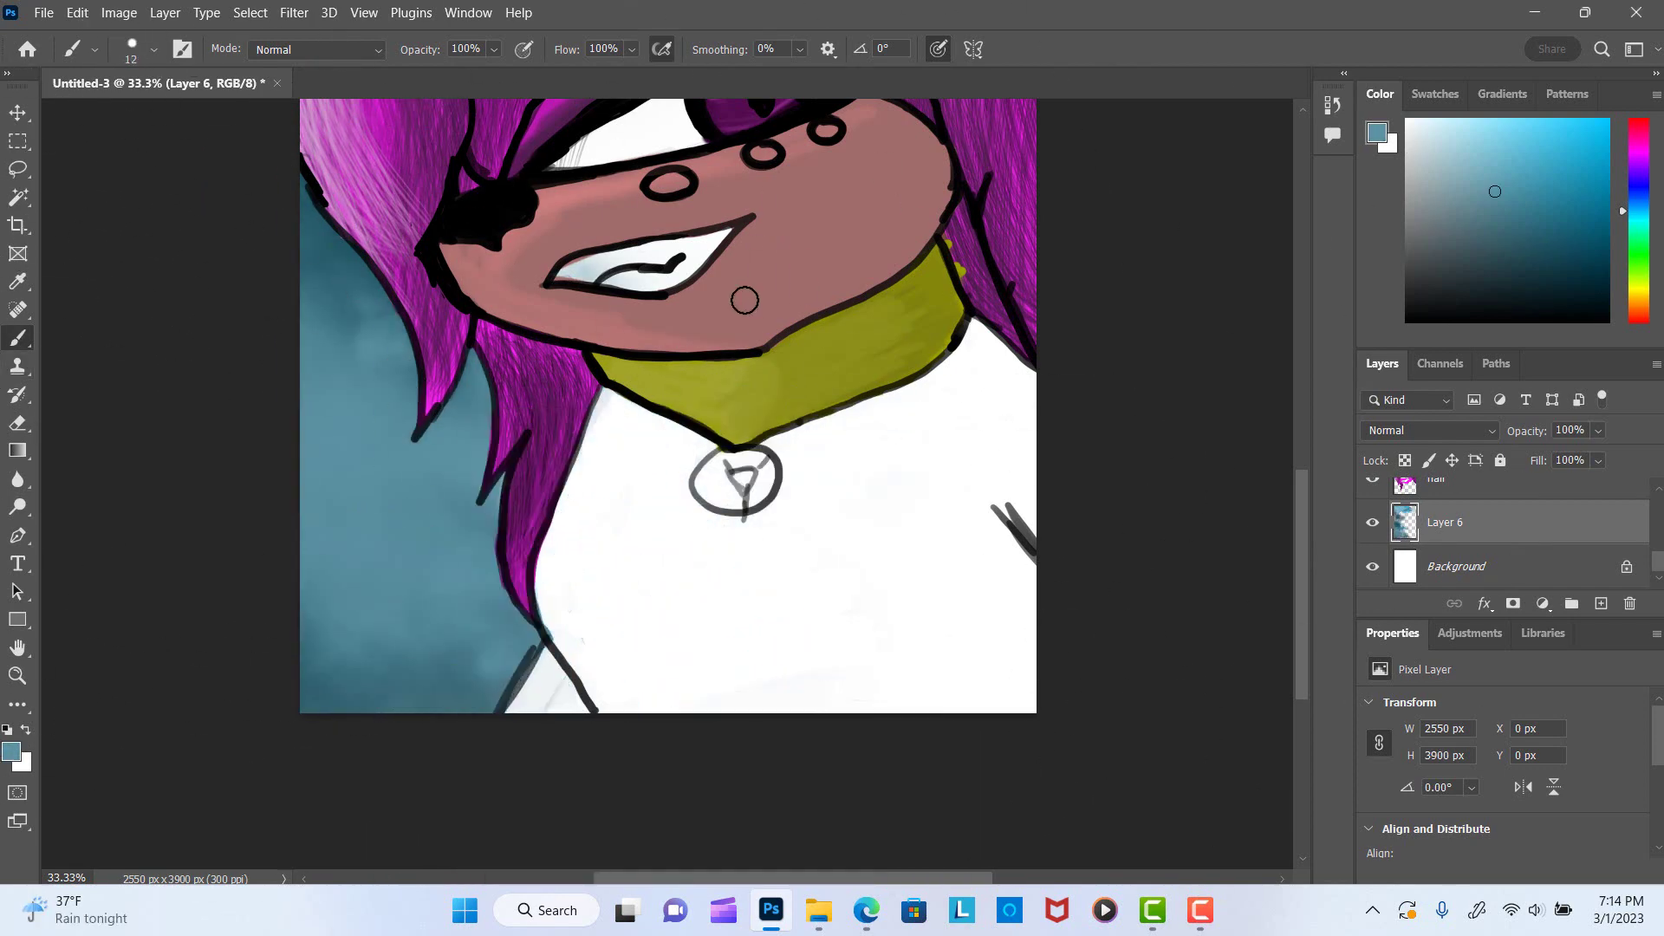
key(ctrl+z)
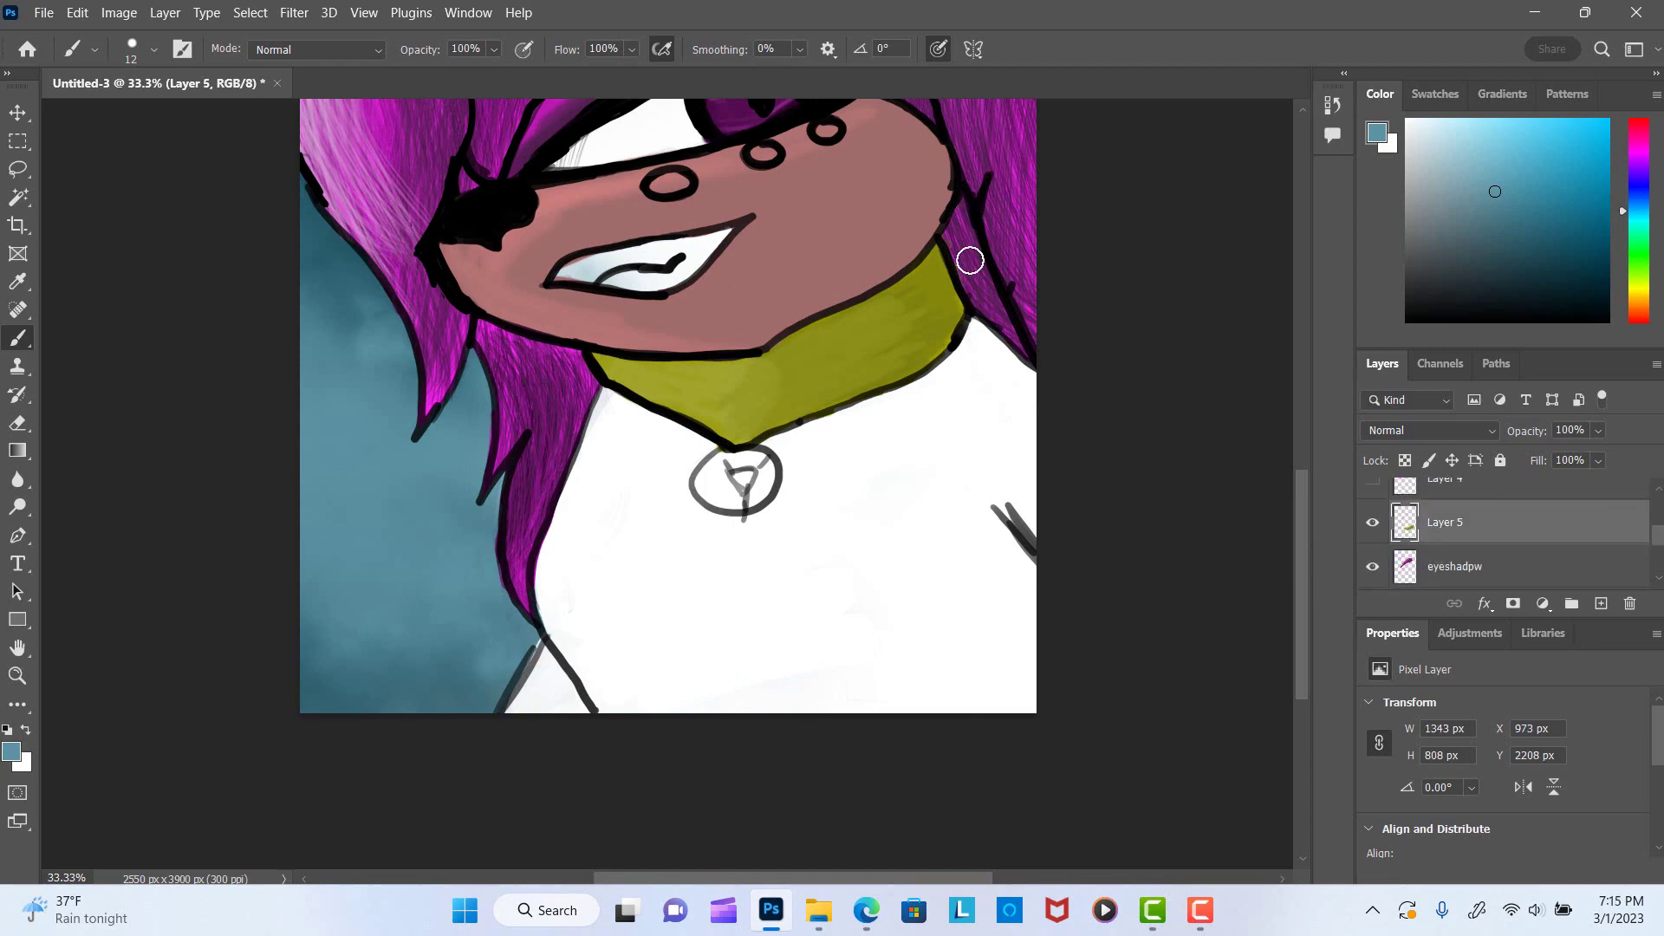
Select Layer 4 and zoom in on the diamond sparkle in the hair.
scroll(970, 260, up, 4)
key(ctrl+z)
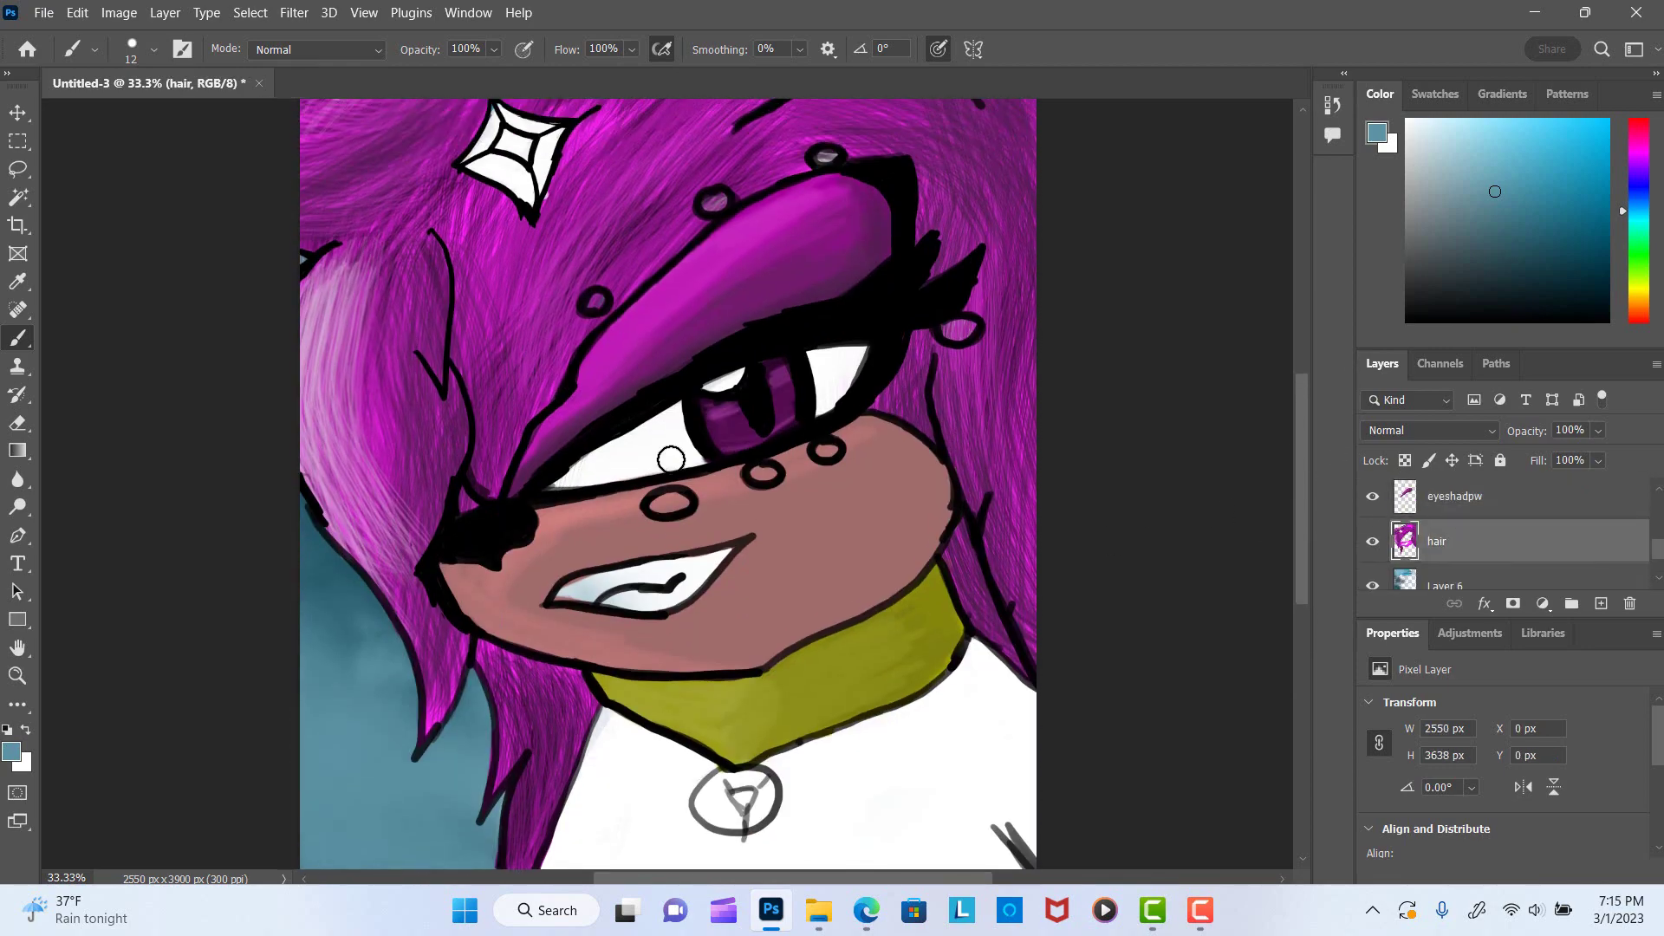
key(ctrl+z)
scroll(786, 235, up, 3)
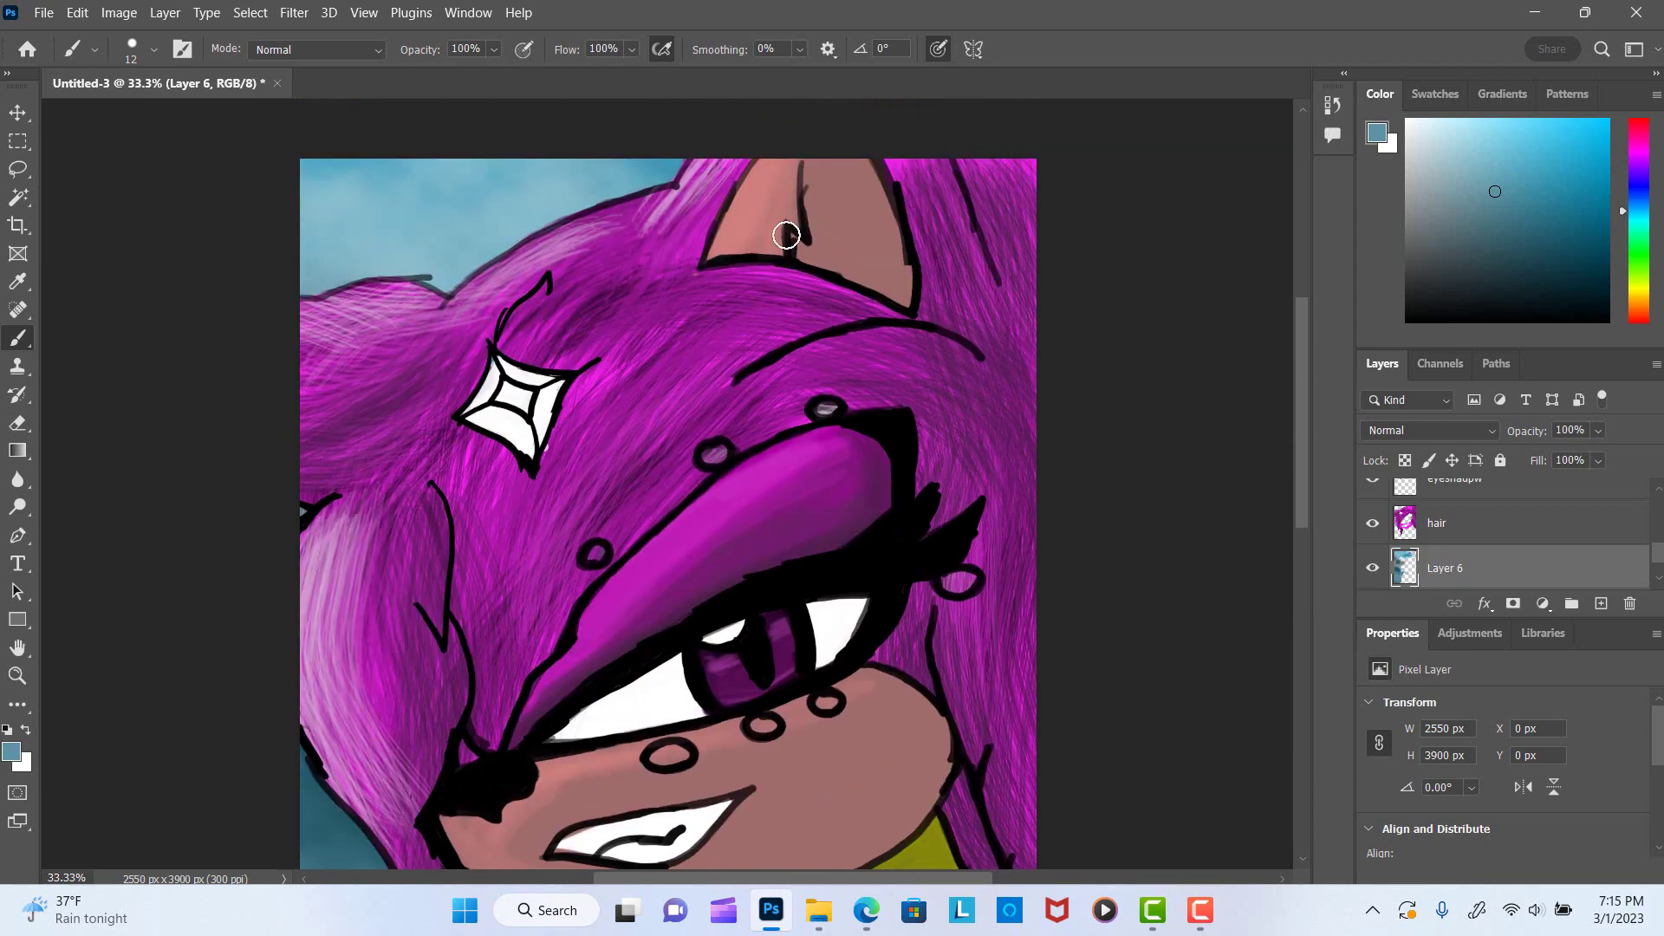
scroll(1517, 538, up, 3)
click(1474, 529)
ctrl+click(472, 390)
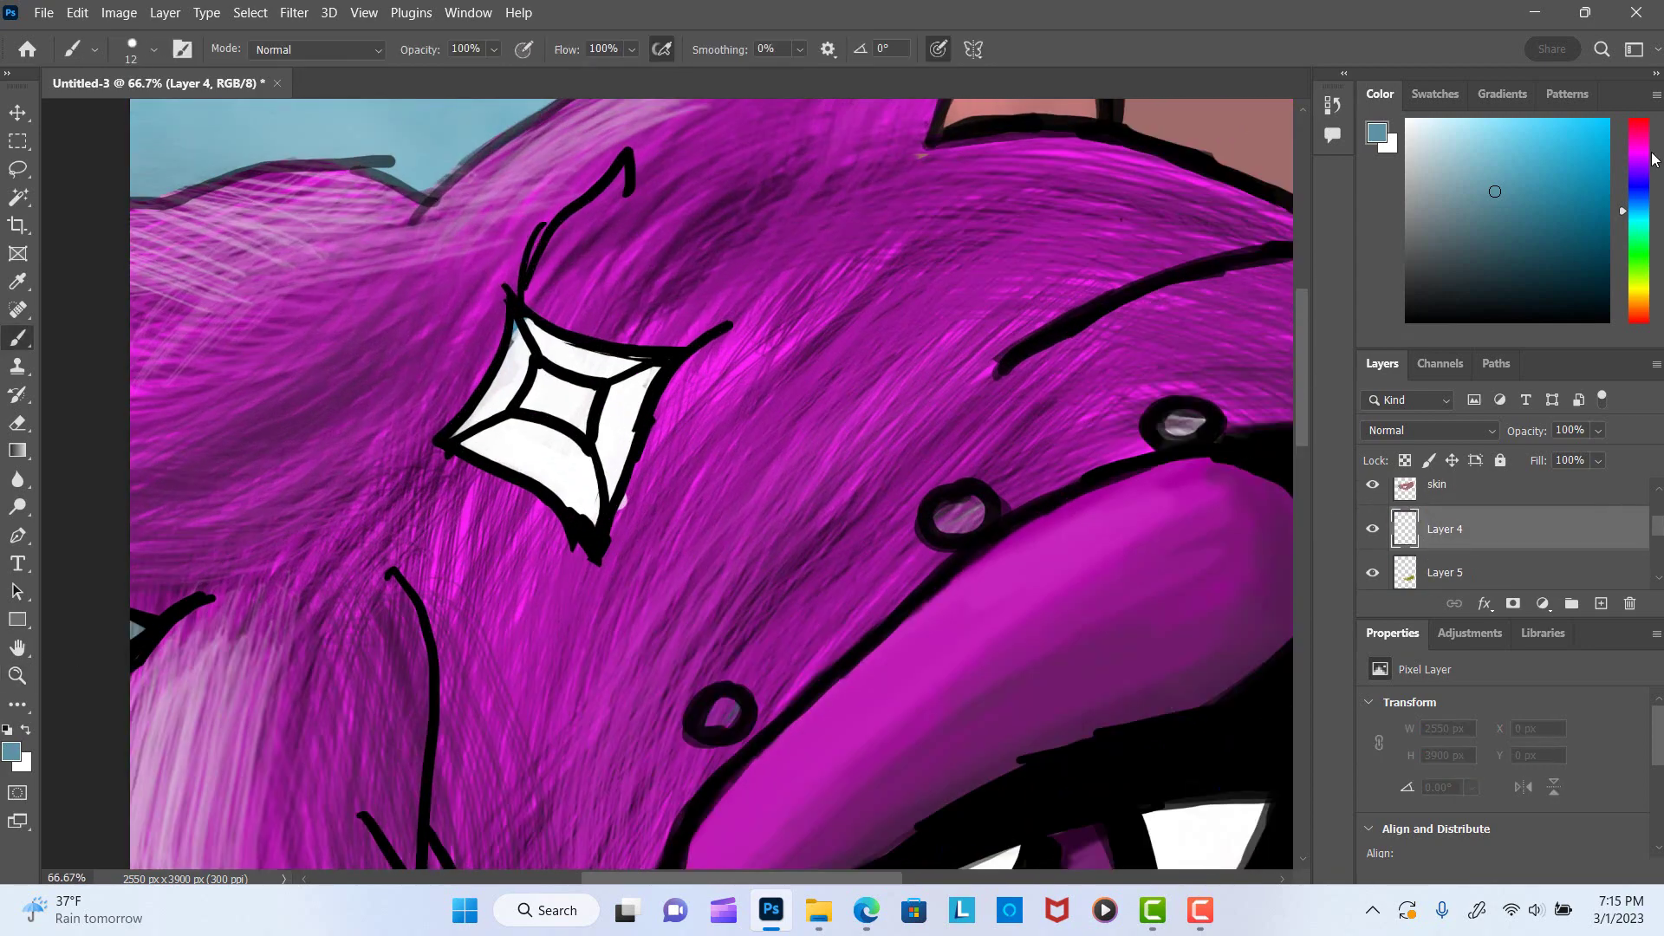
Paint the sparkle's interior dark purple with a hard round brush.
alt+click(562, 353)
right_click(562, 353)
right_click(517, 348)
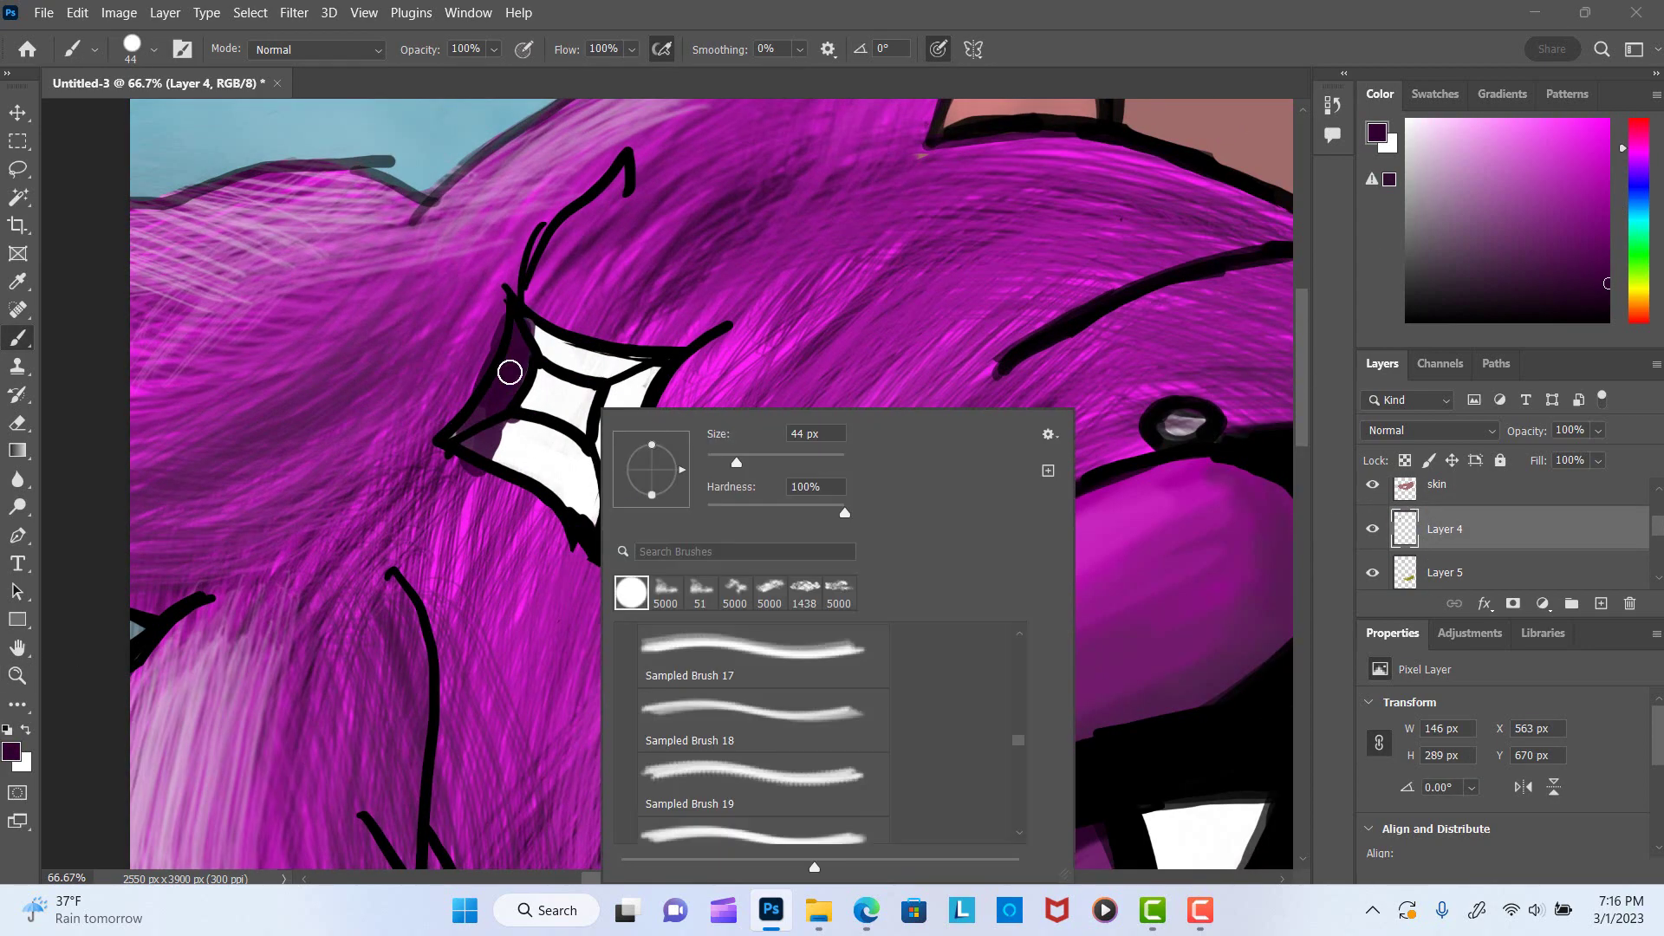
mouse_move(486, 451)
mouse_down()
mouse_move(509, 367)
mouse_move(570, 476)
mouse_up()
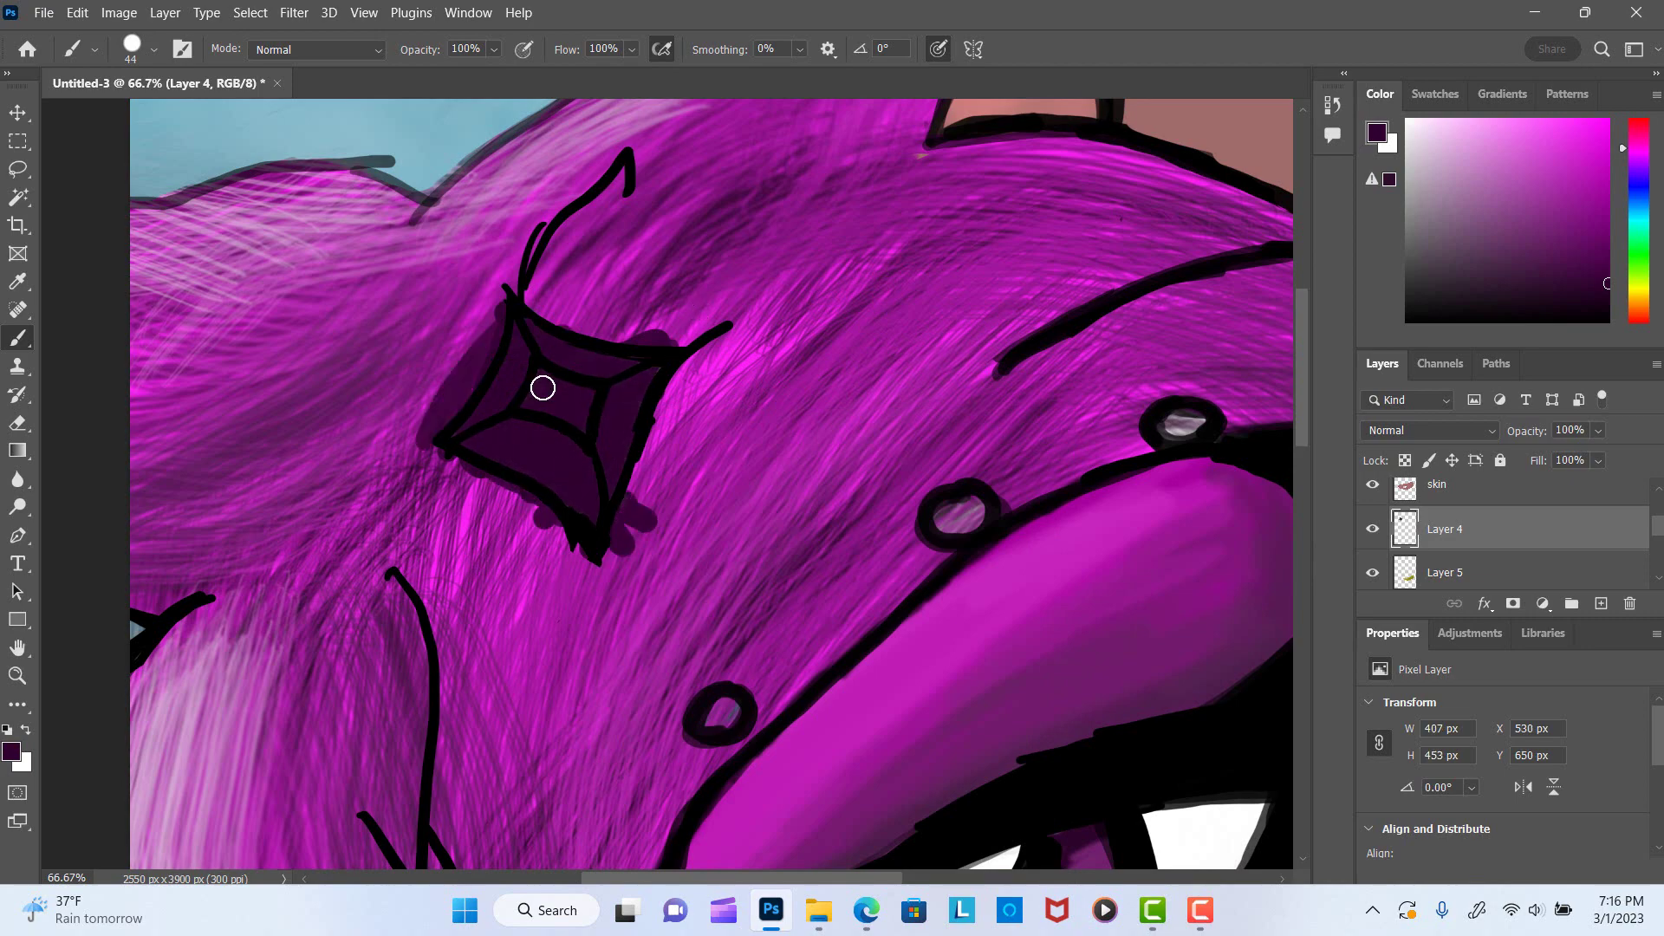
drag(1305, 379, 1304, 478)
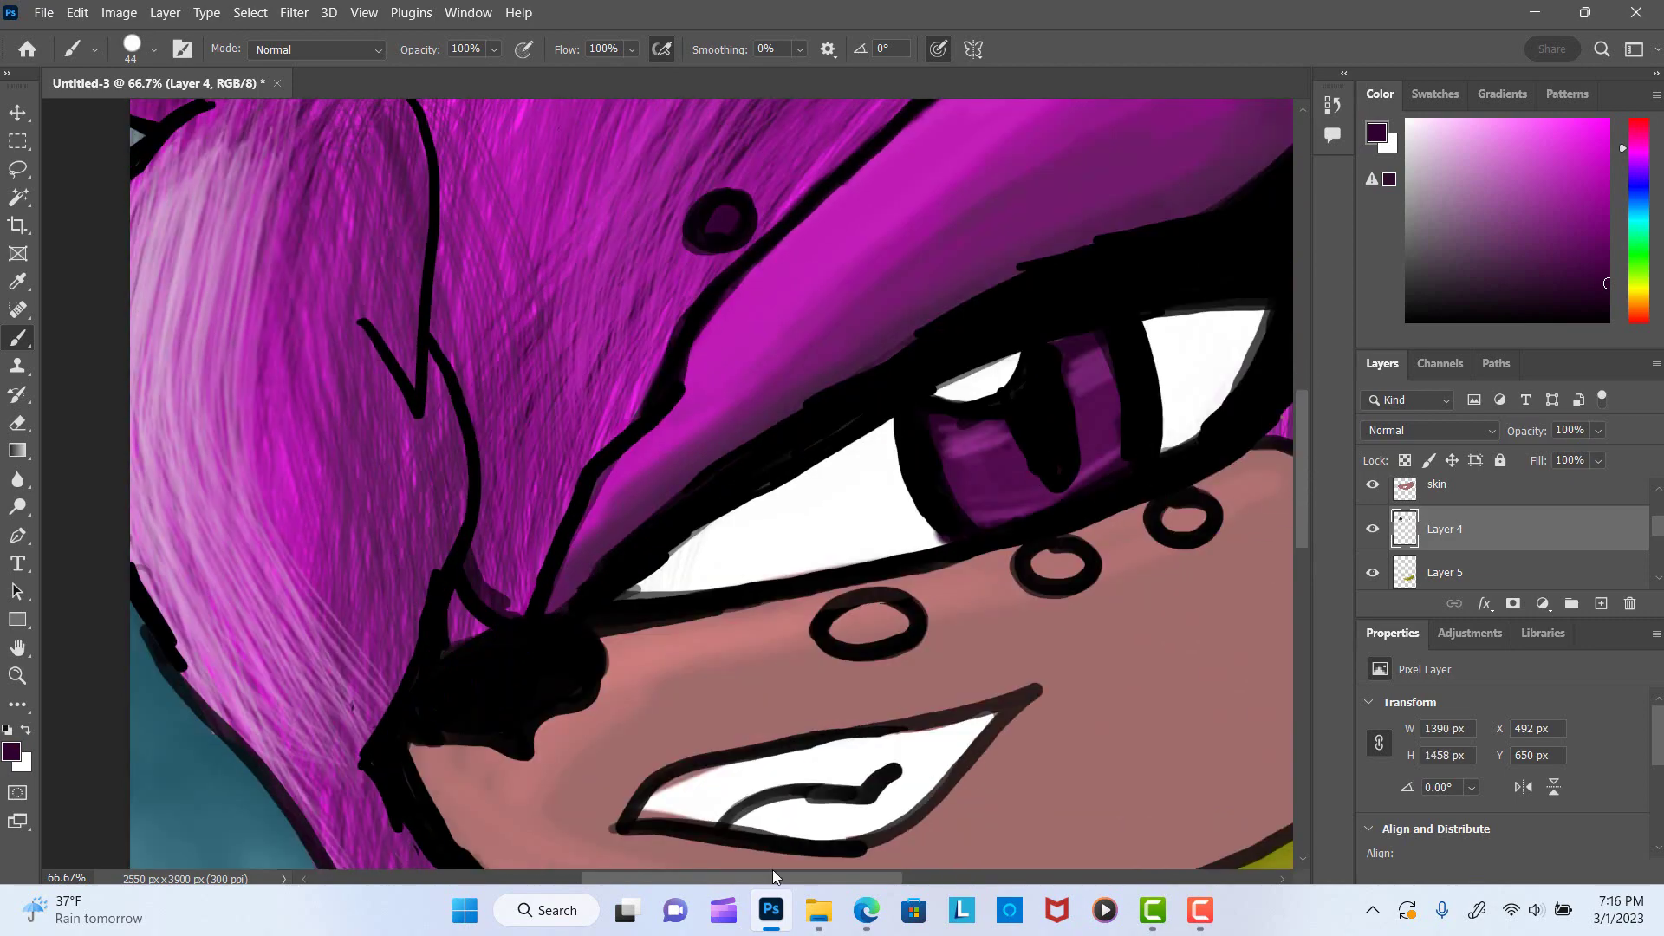
drag(774, 876, 901, 876)
scroll(1318, 424, up, 3)
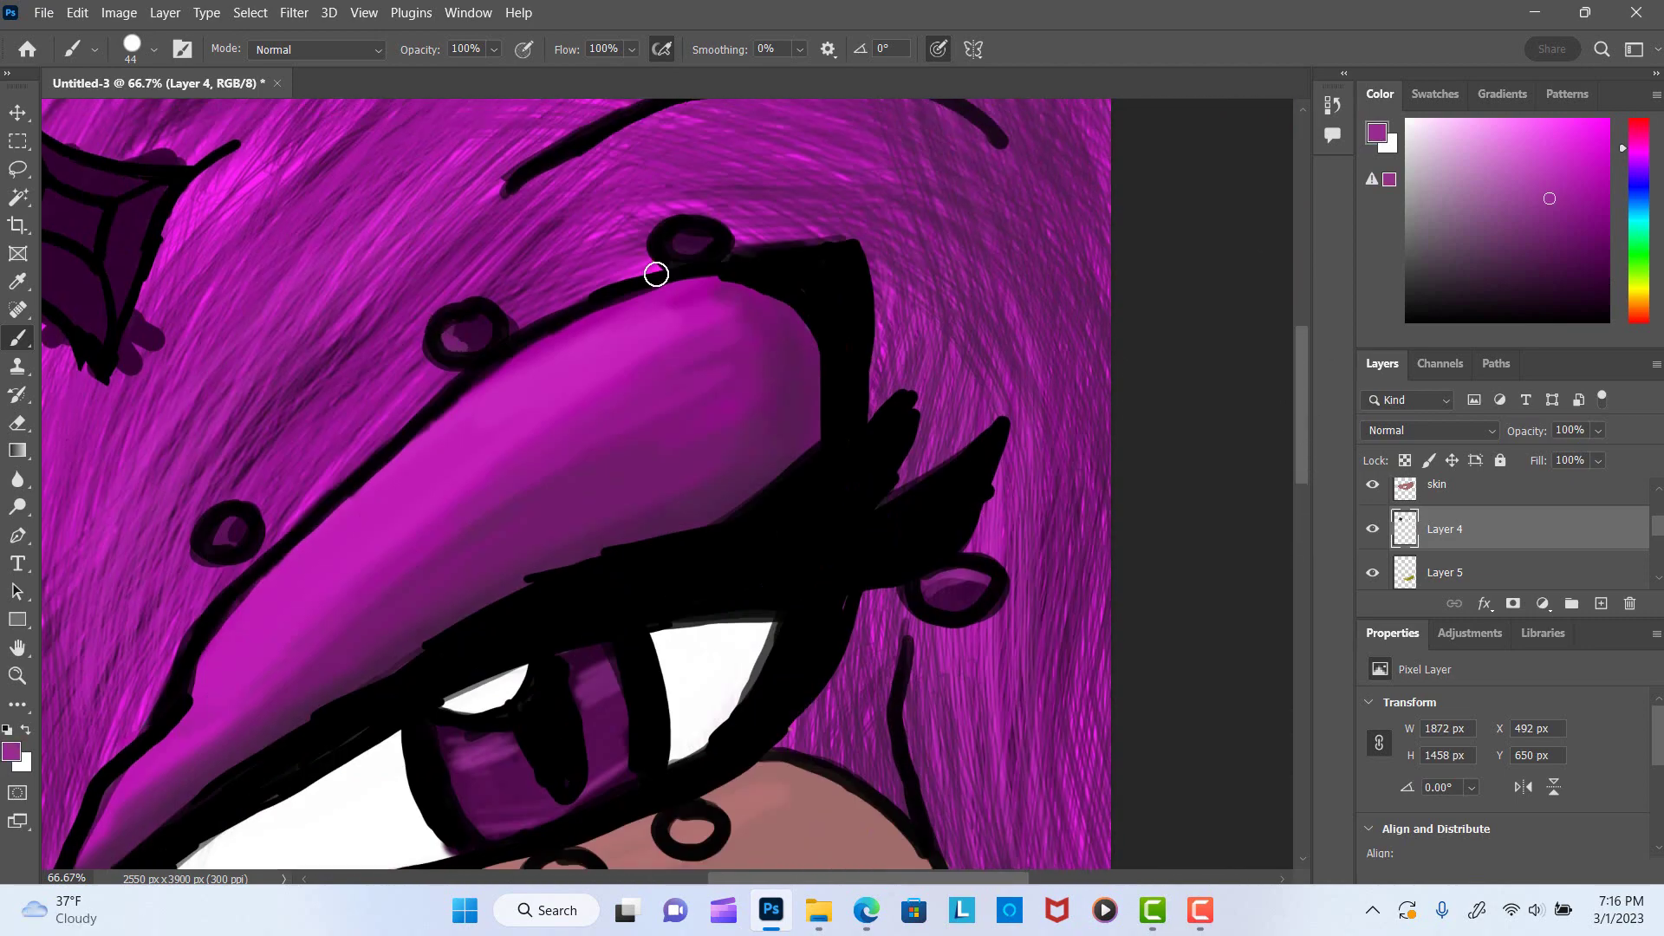
right_click(342, 236)
key(Escape)
scroll(293, 364, left, 4)
scroll(374, 378, up, 3)
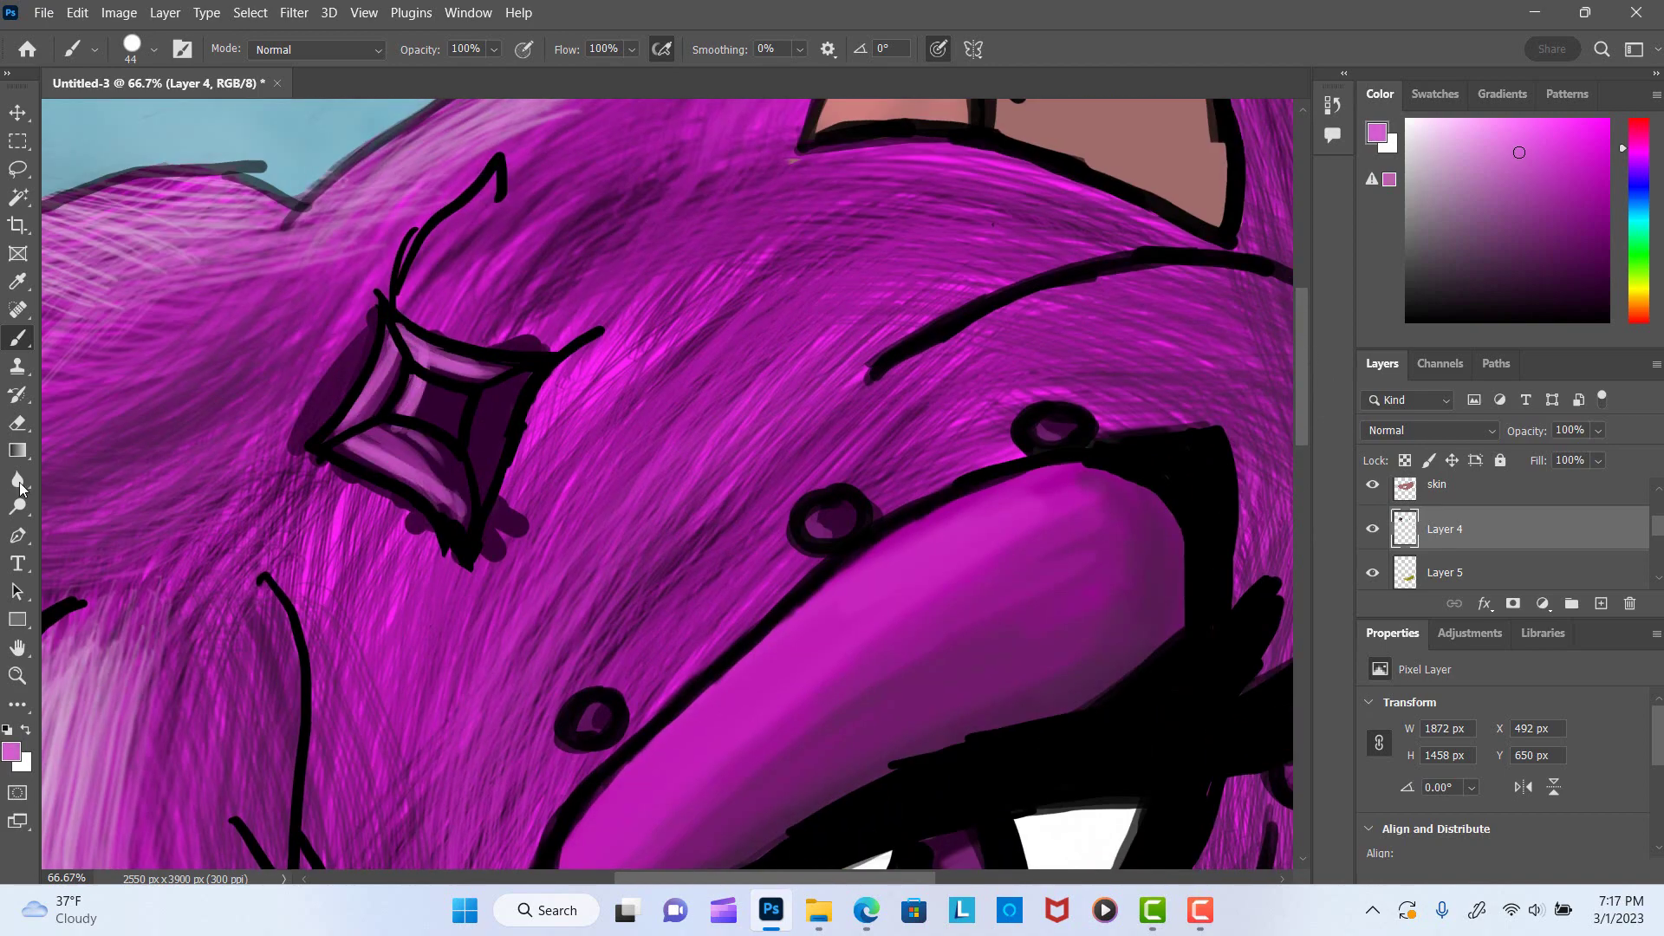
Soften the purple shading on the diamond sparkle with the Blur tool.
click(19, 480)
drag(373, 382, 407, 416)
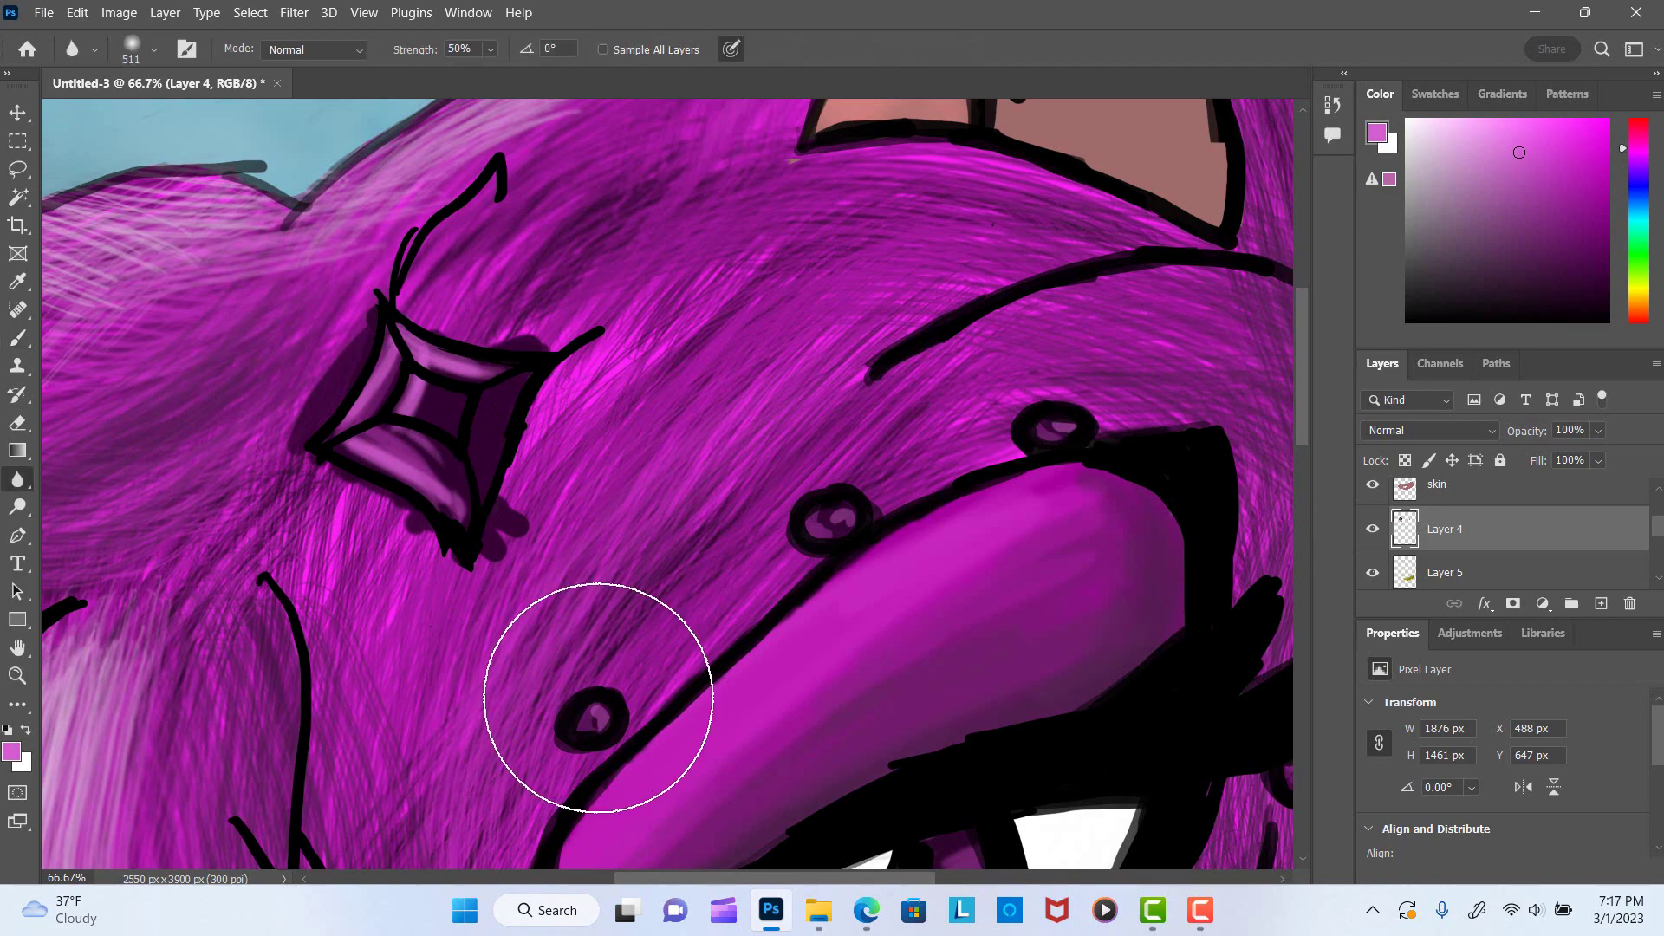
key(b)
scroll(786, 832, down, 2)
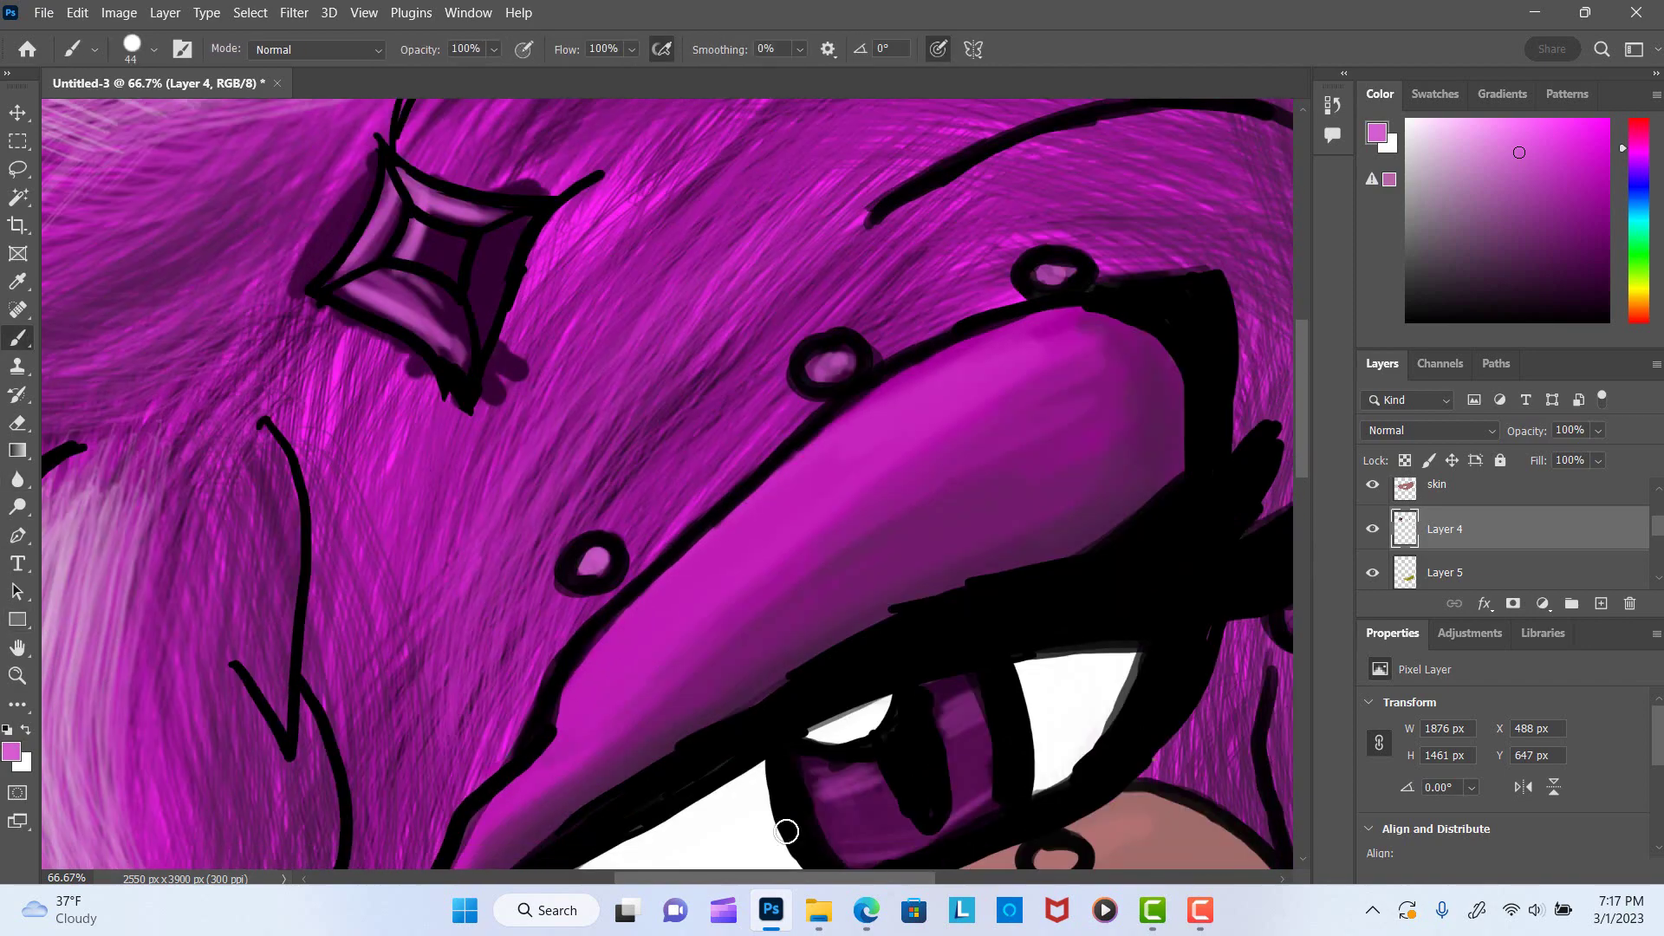
scroll(1061, 617, right, 3)
Blur the small bead highlight and brush a brighter lower-left sparkle highlight.
click(18, 480)
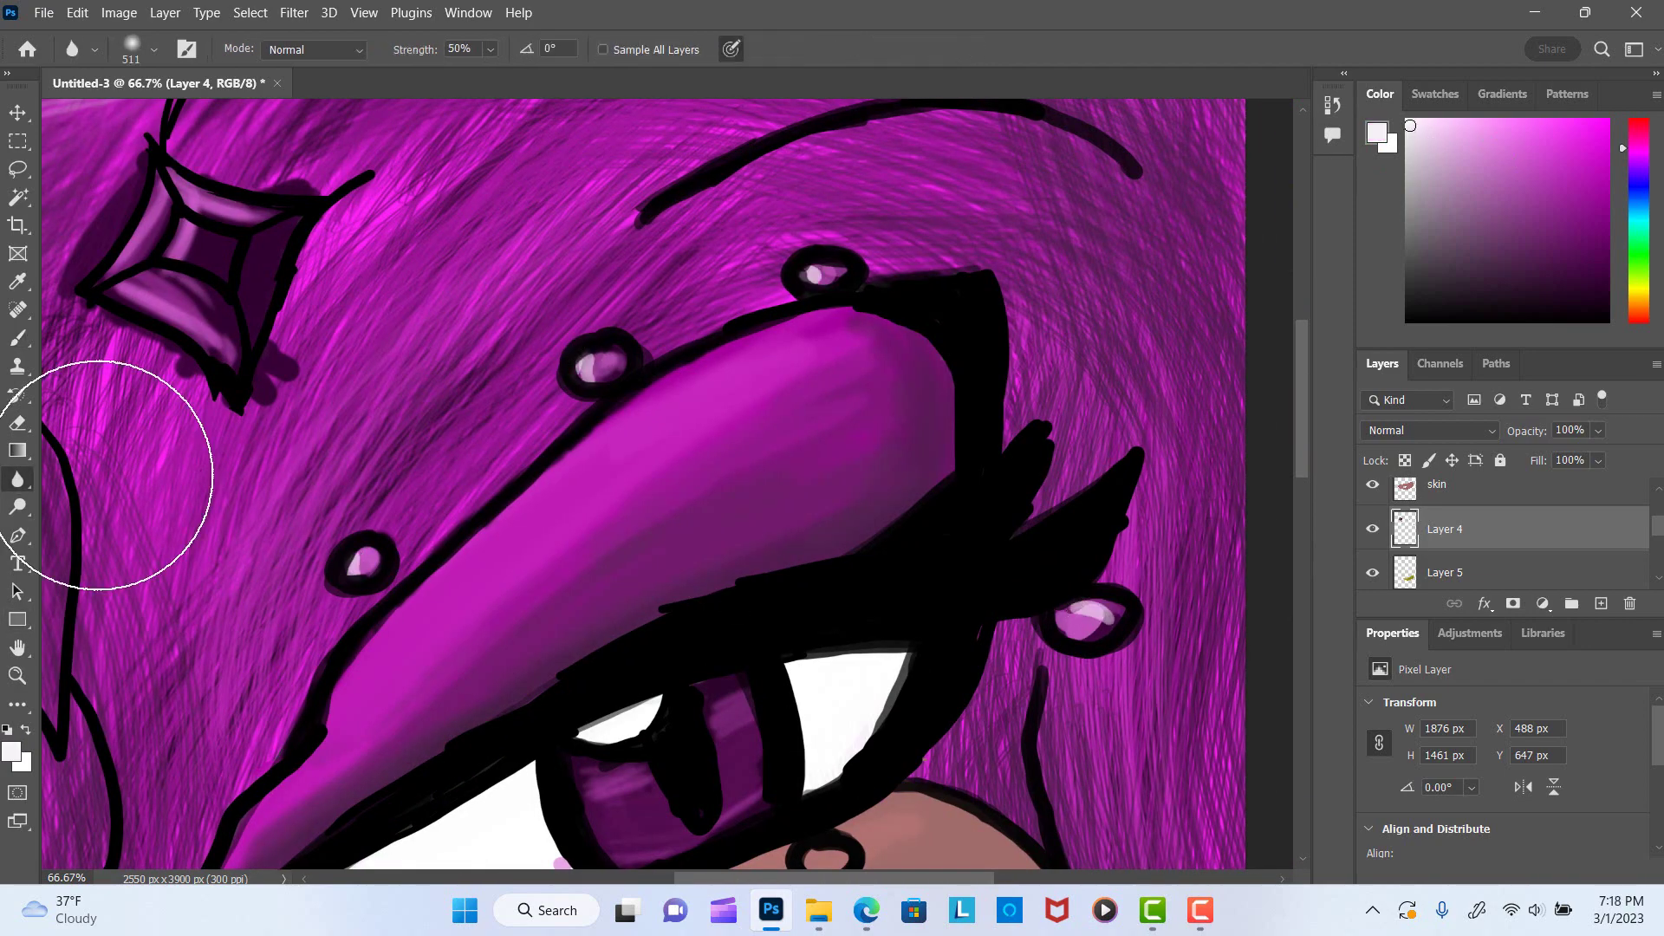
right_click(661, 443)
right_click(1111, 622)
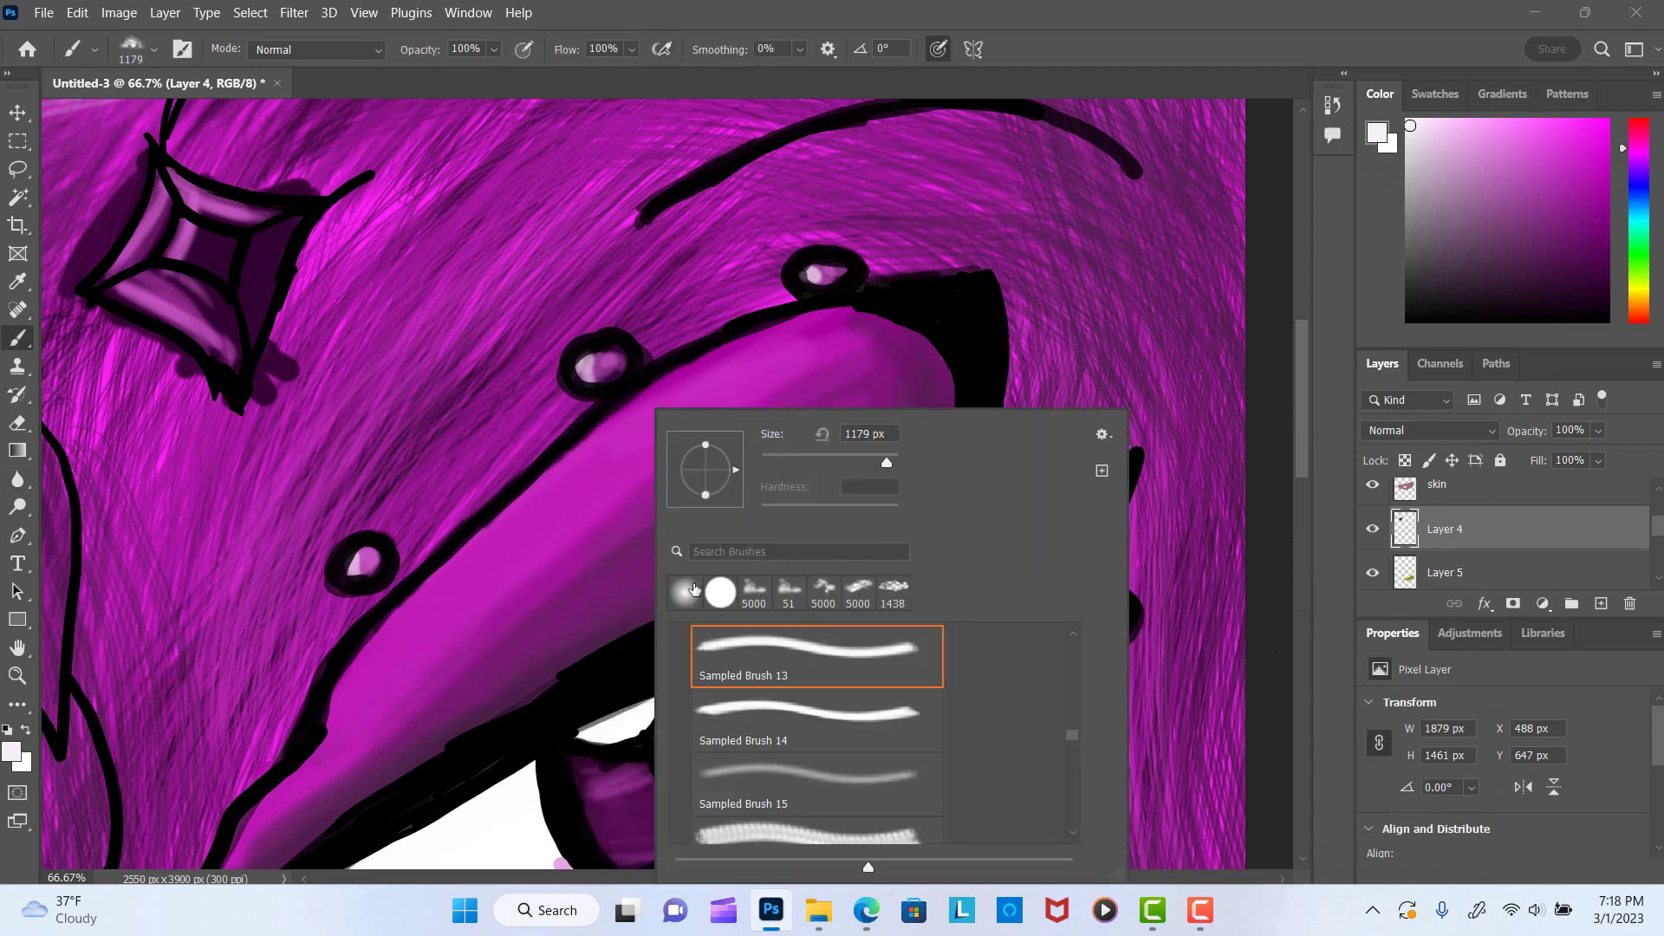
key(Escape)
drag(1103, 613, 1120, 612)
key(b)
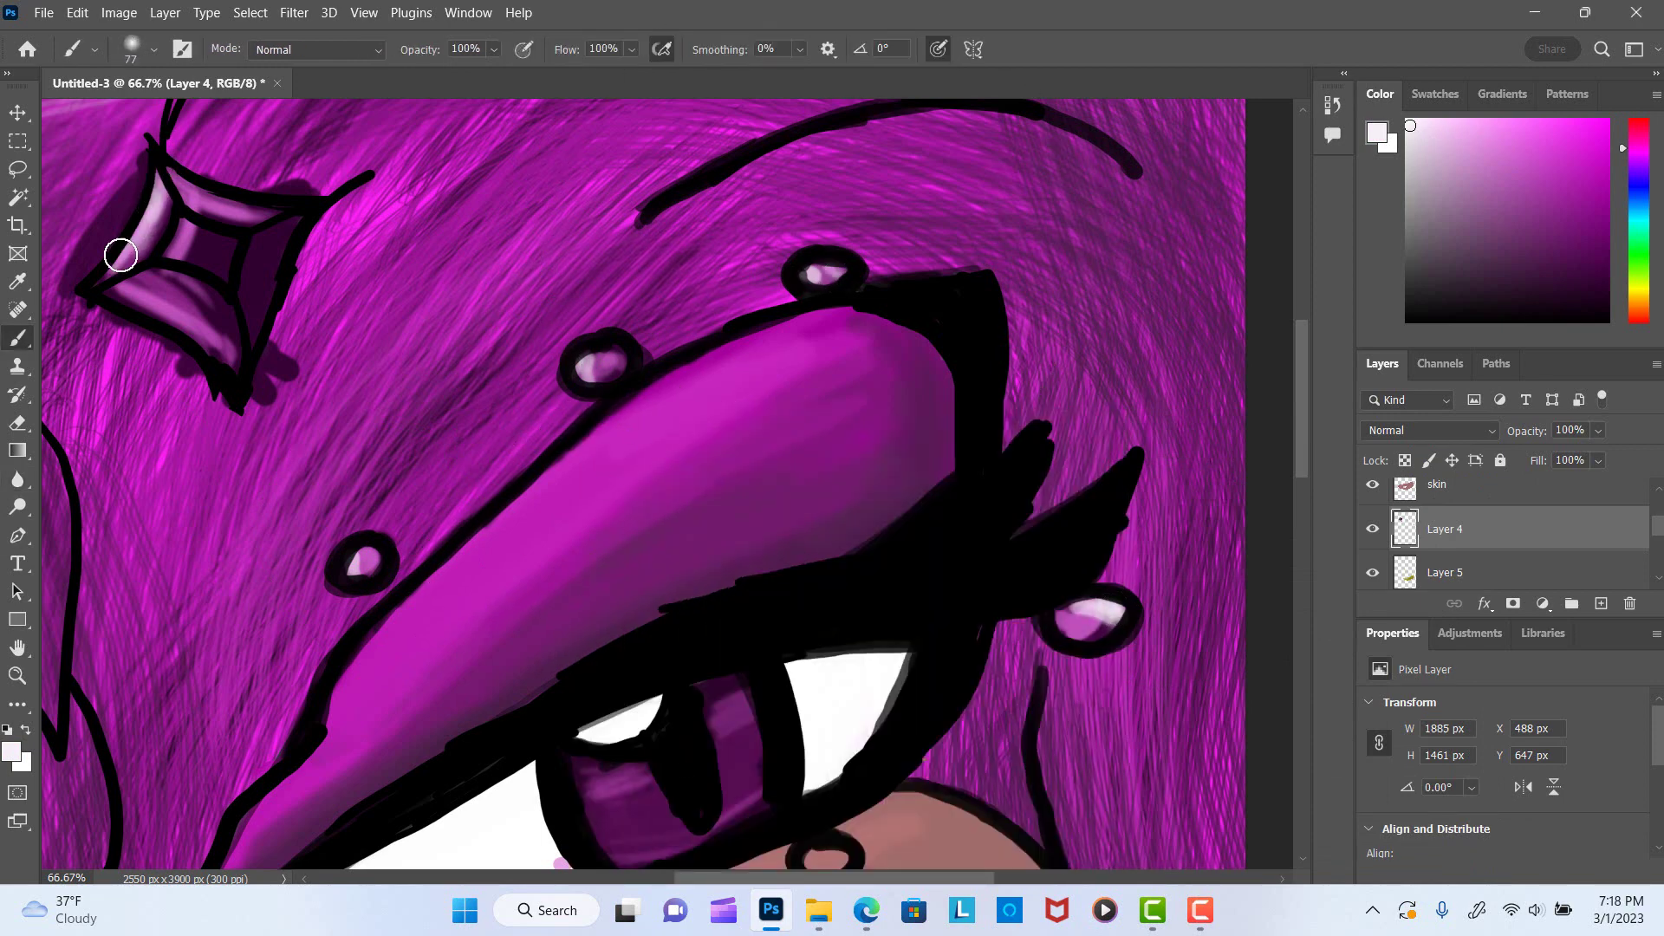
drag(216, 343, 121, 290)
Step back one edit in History, redo it, and close the History panel.
key(r)
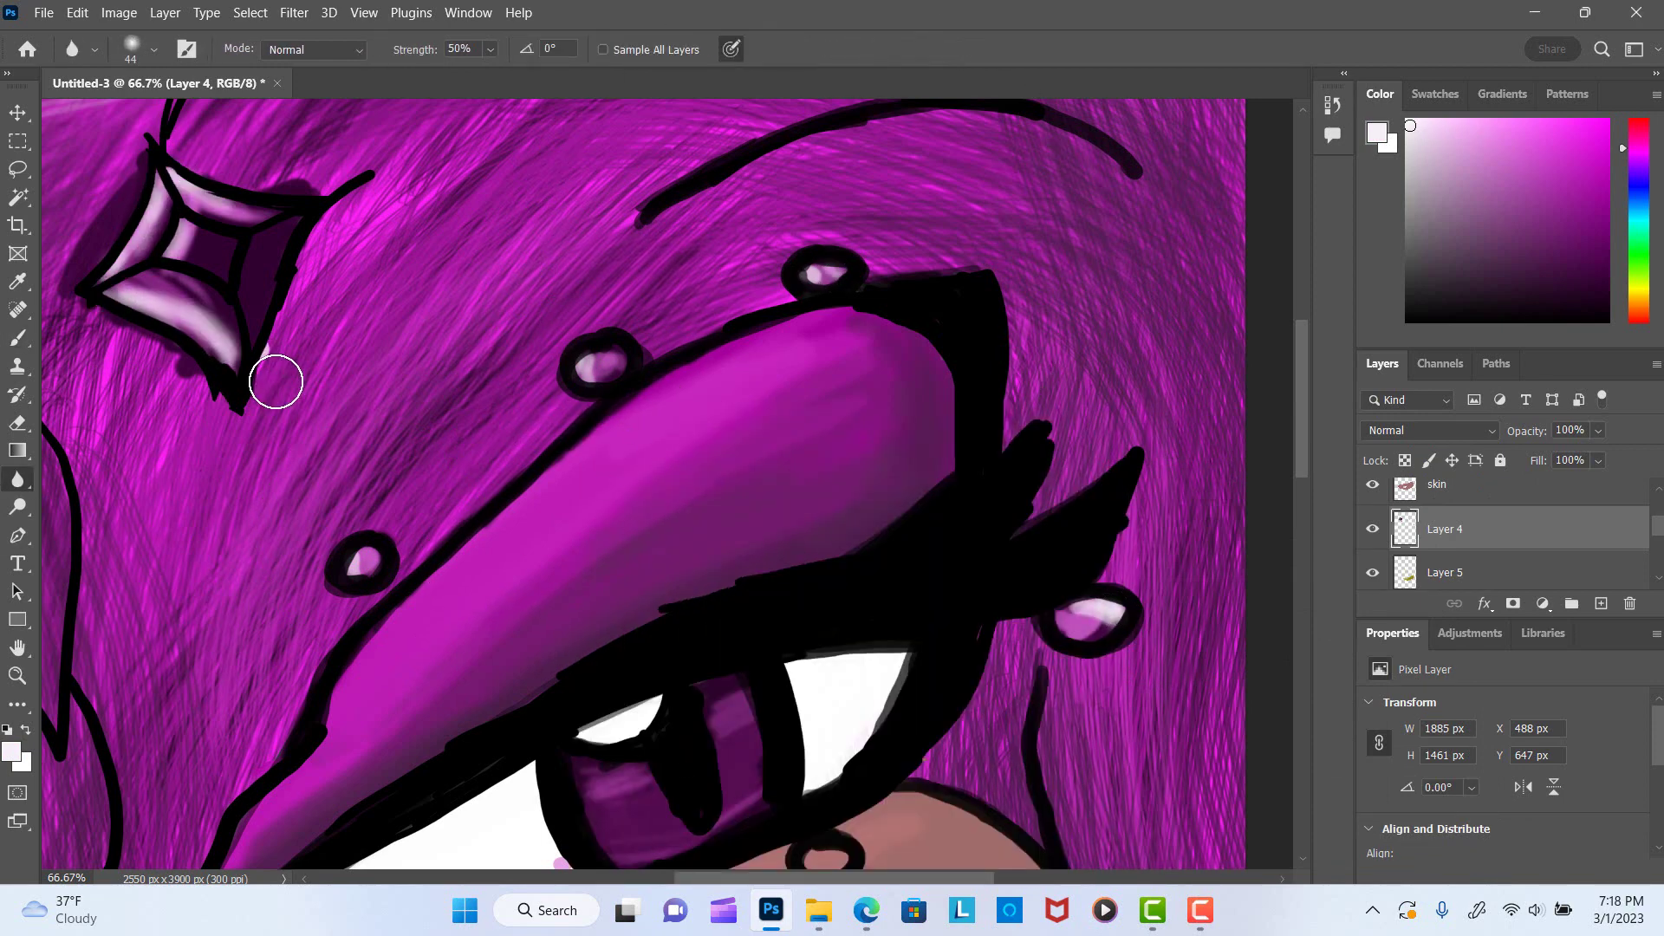
click(1332, 105)
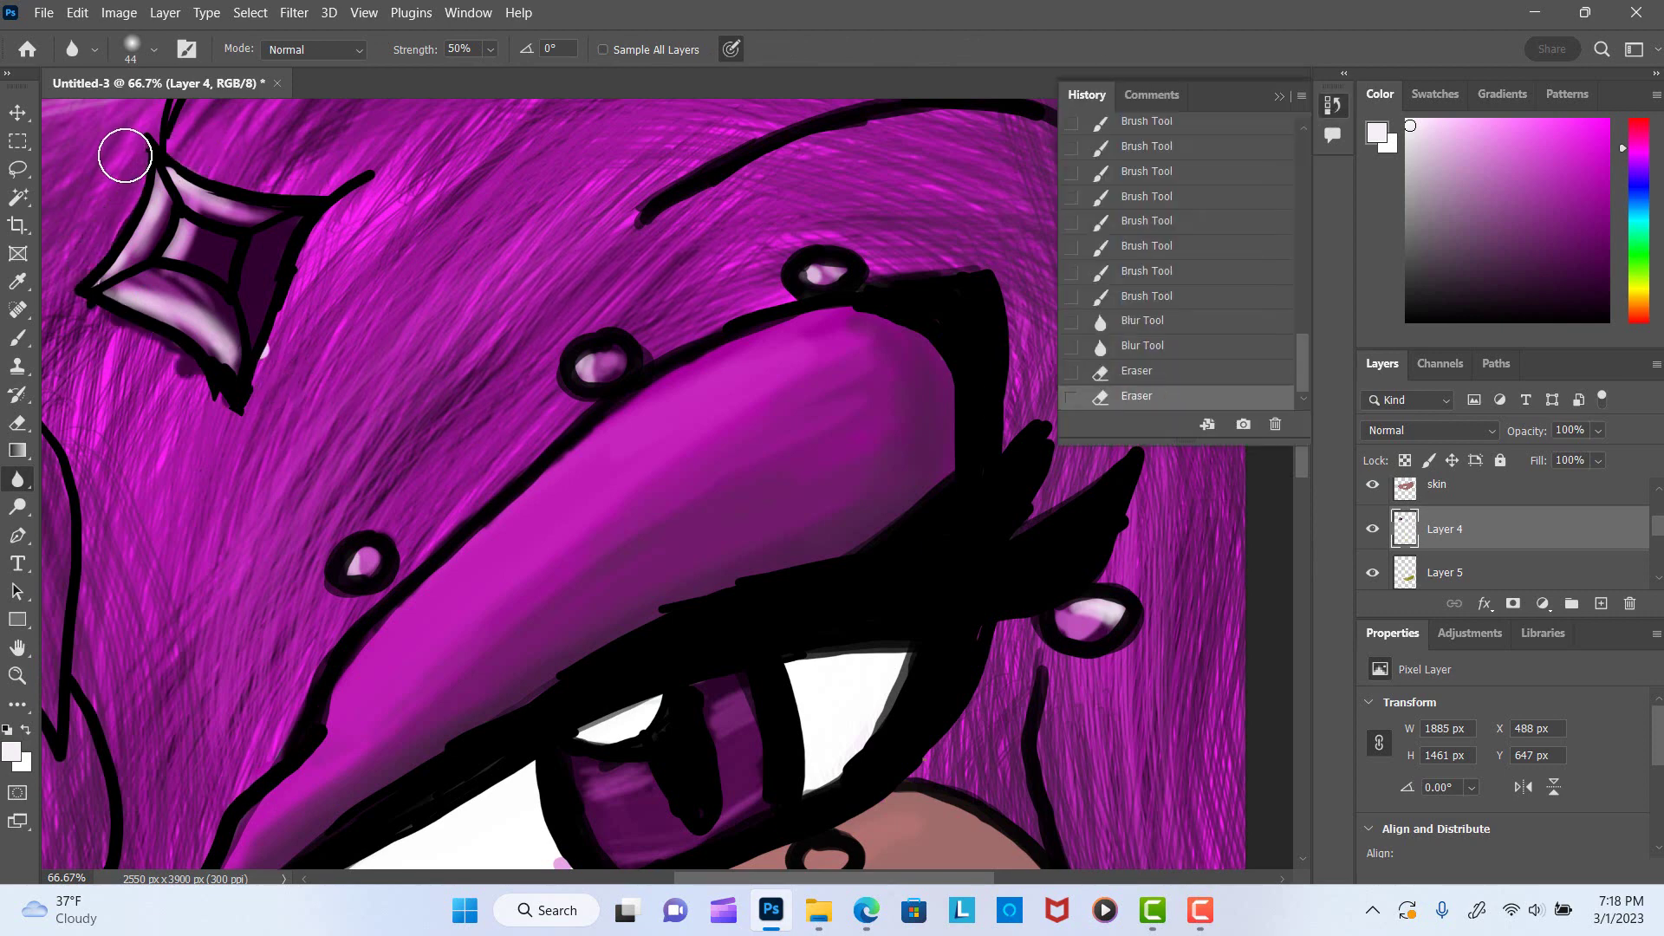
key(ctrl+shift+z)
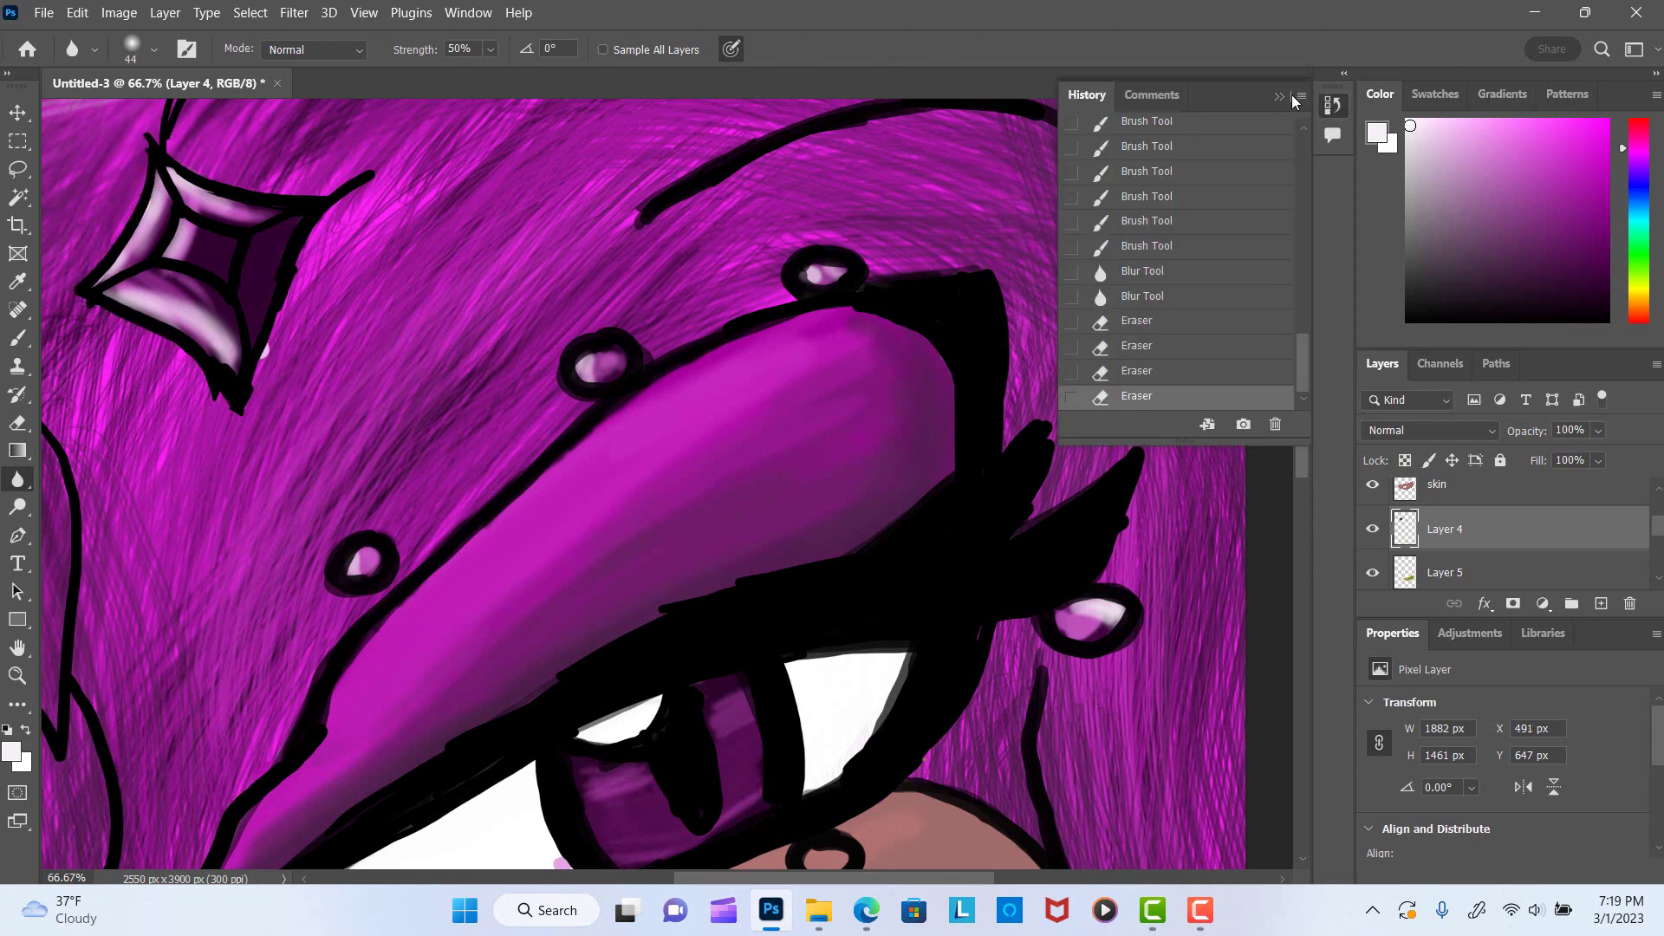
click(1280, 97)
scroll(1282, 377, down, 2)
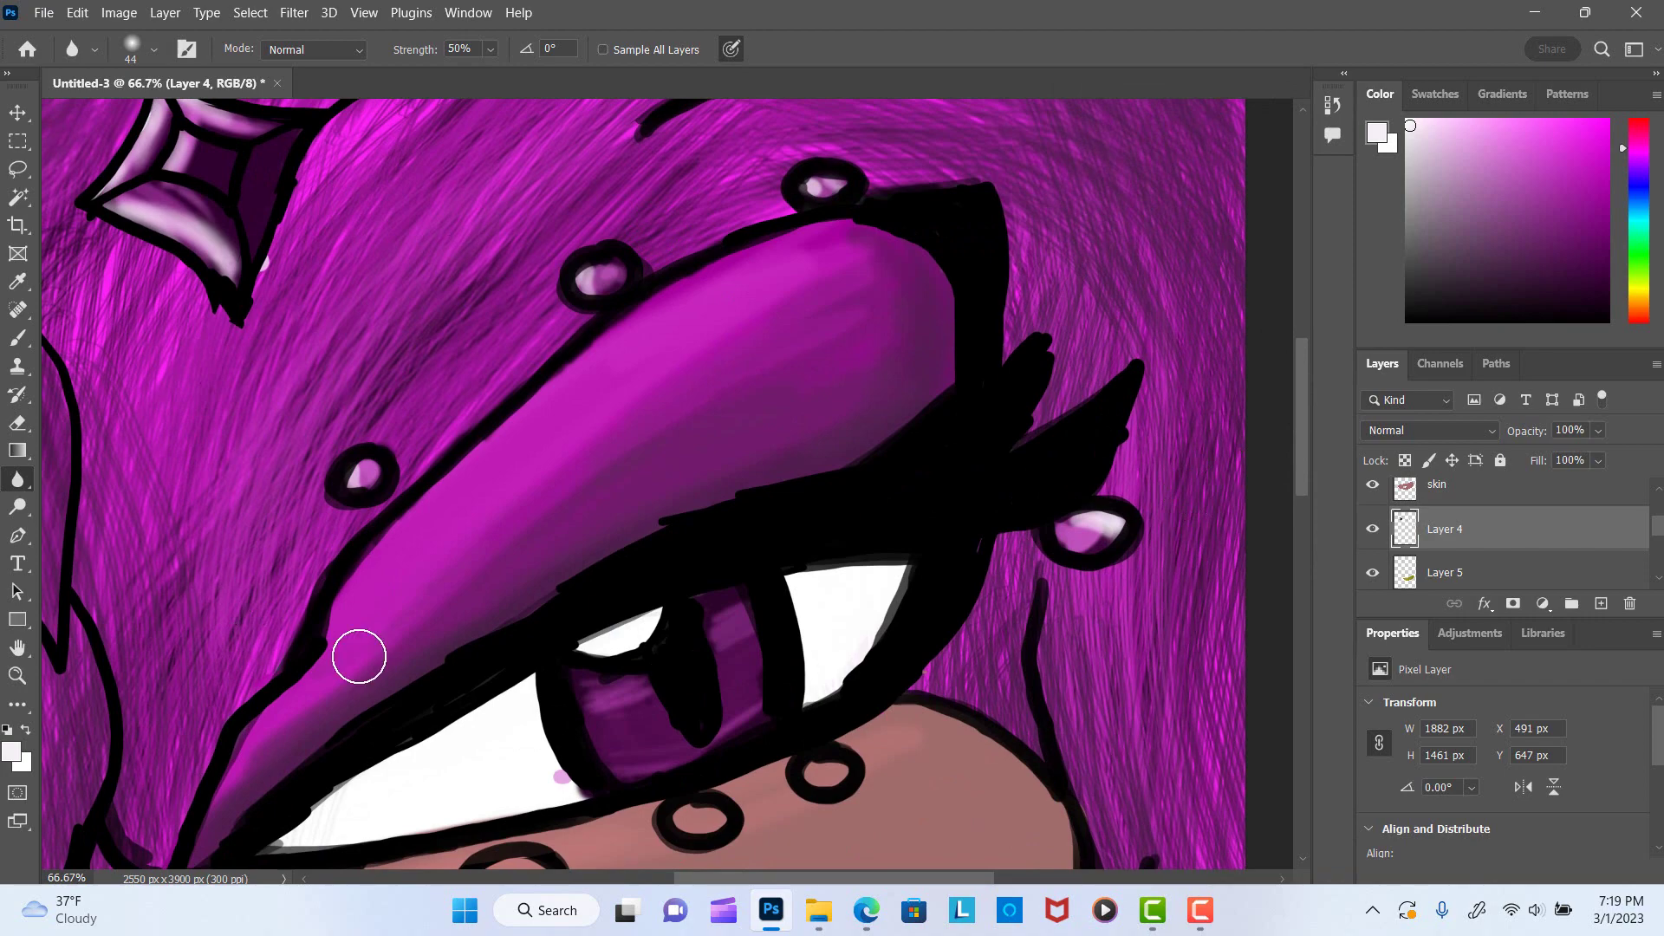
key(z)
right_click(229, 544)
Fit the canvas on screen and add a new Layer 7 above Layer 4.
click(286, 551)
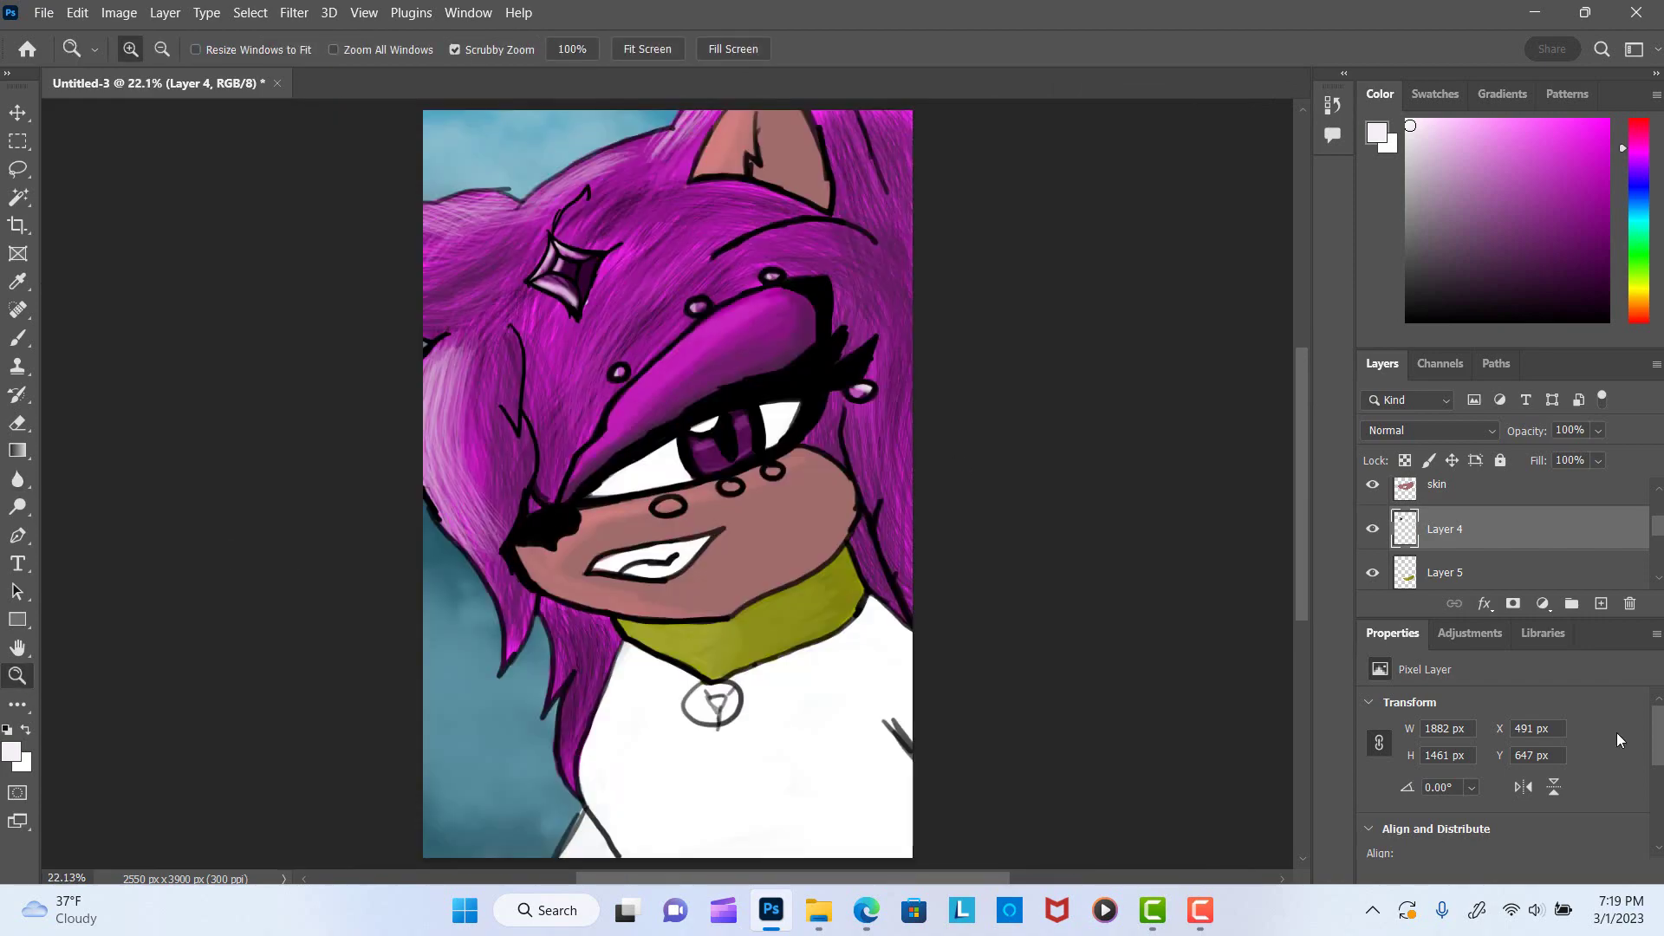
key(b)
key(alt+bracketleft)
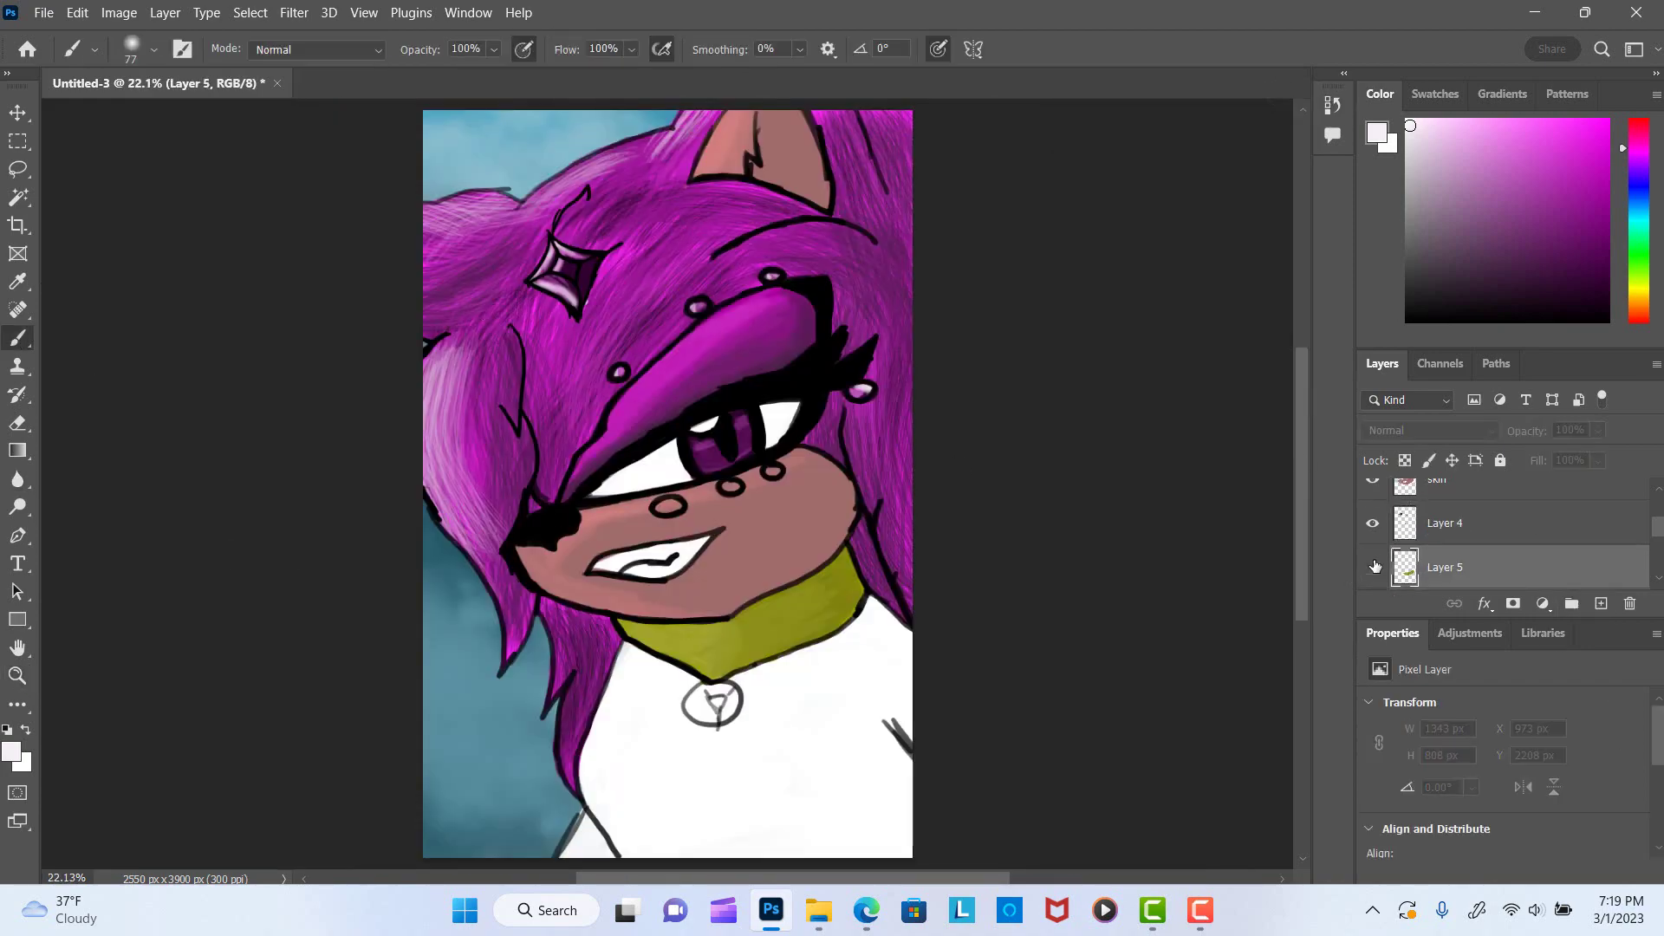
click(1374, 566)
click(1381, 527)
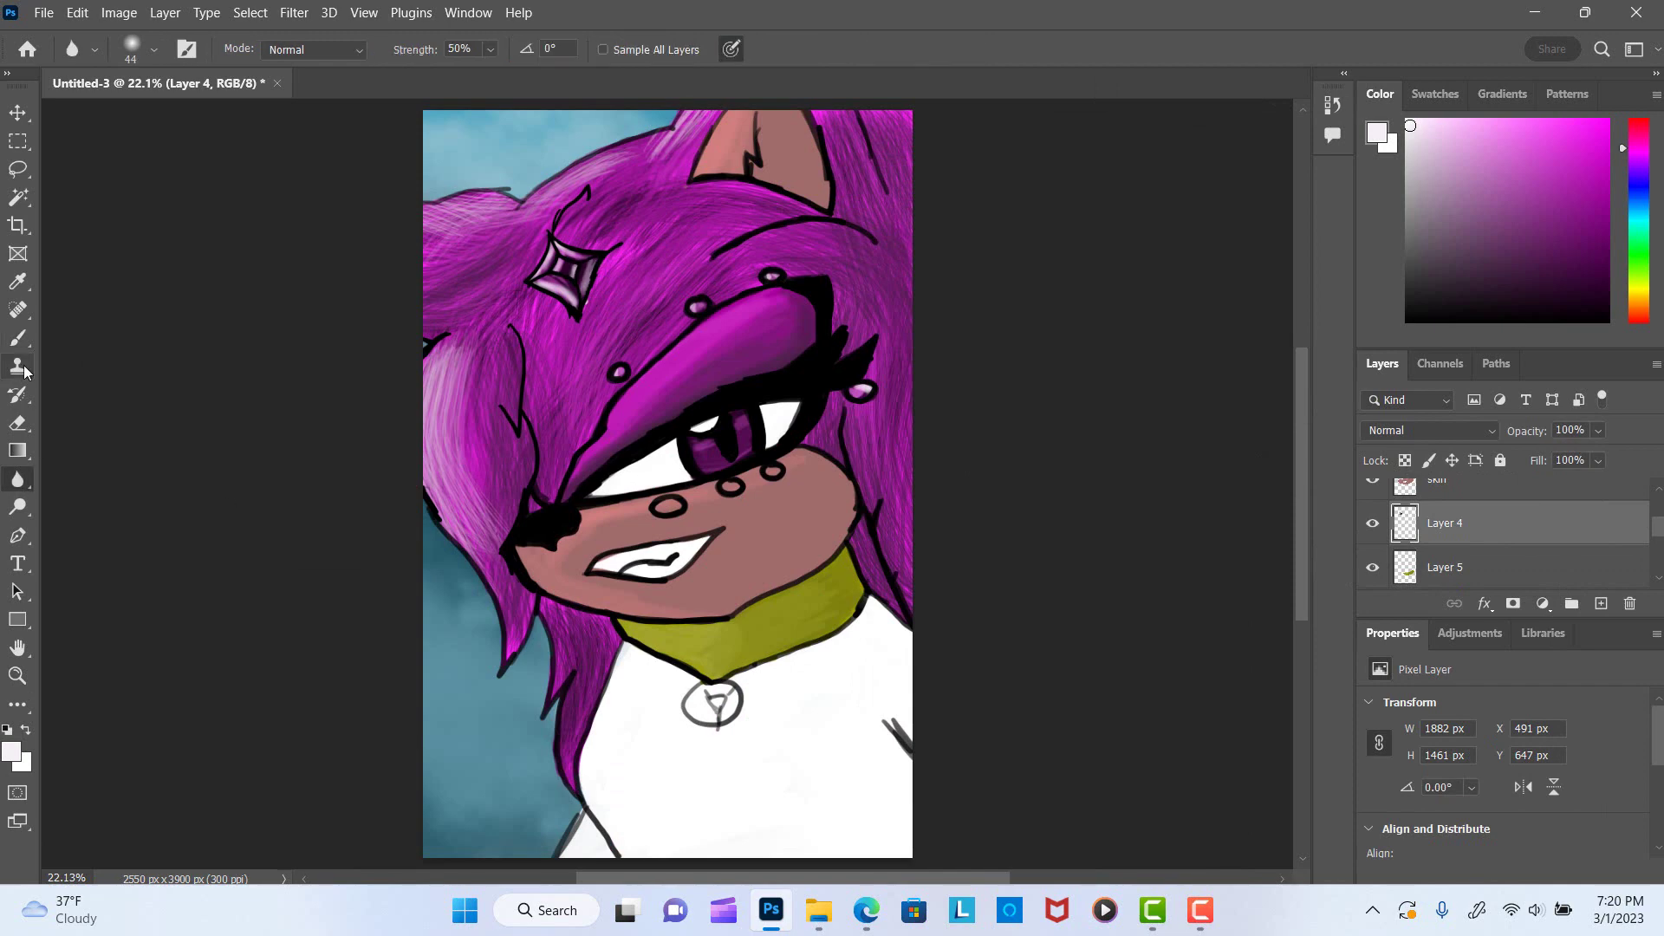
click(1602, 604)
Zoom in on the collar and lasso the white shirt below it.
key(z)
click(702, 780)
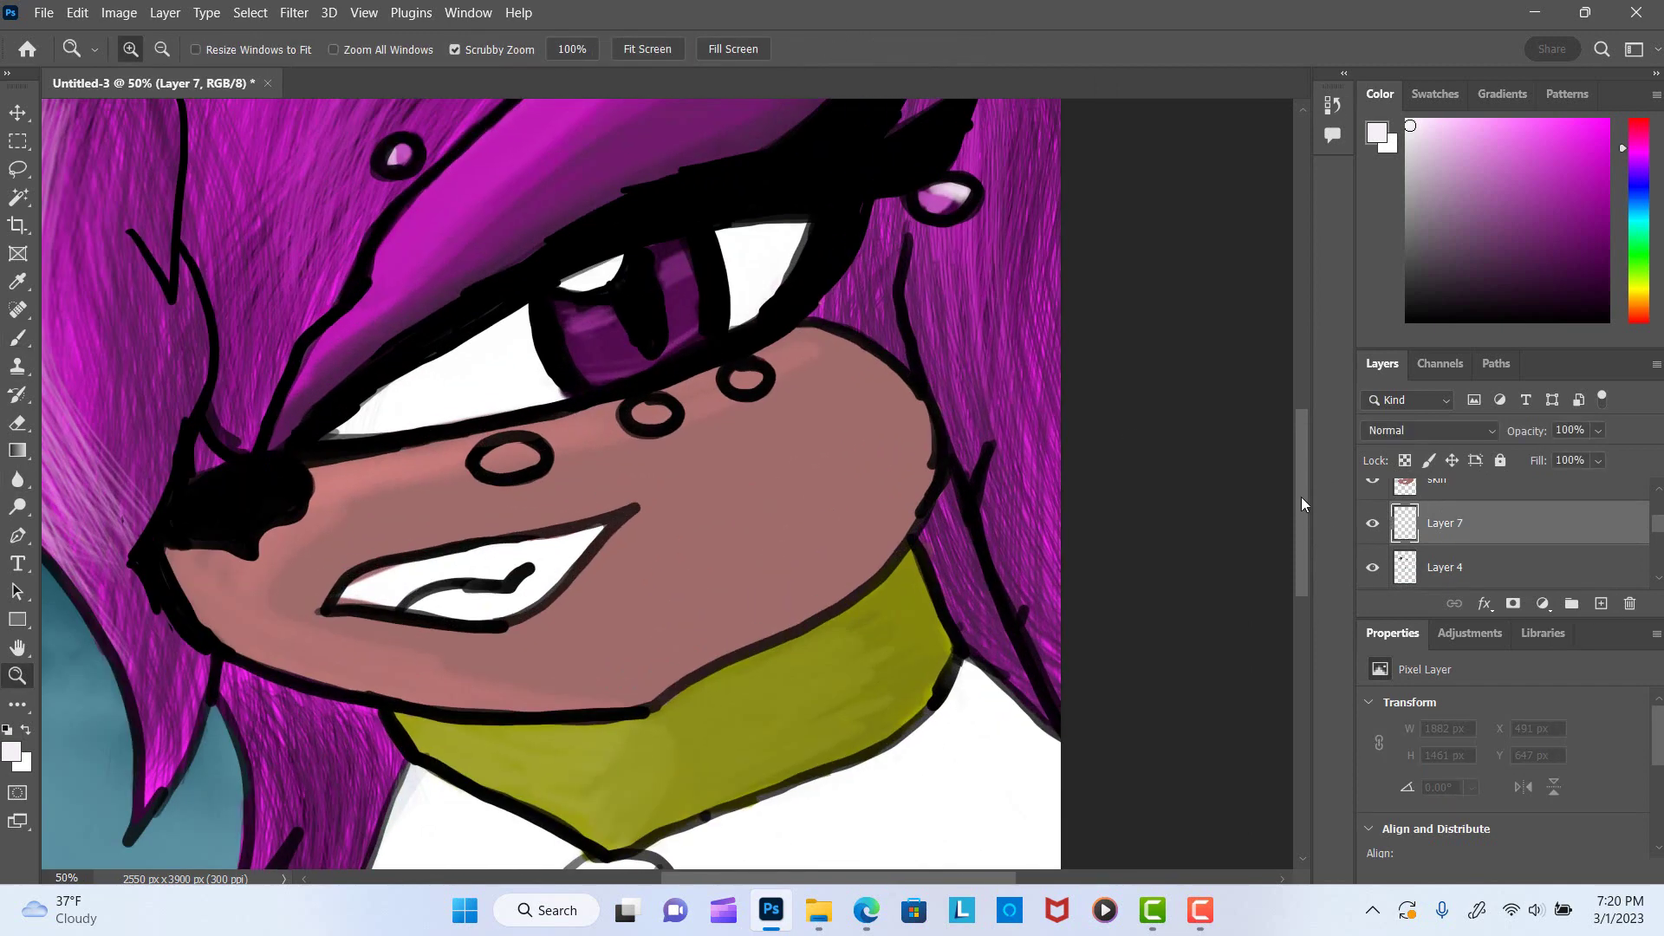
click(607, 520)
key(l)
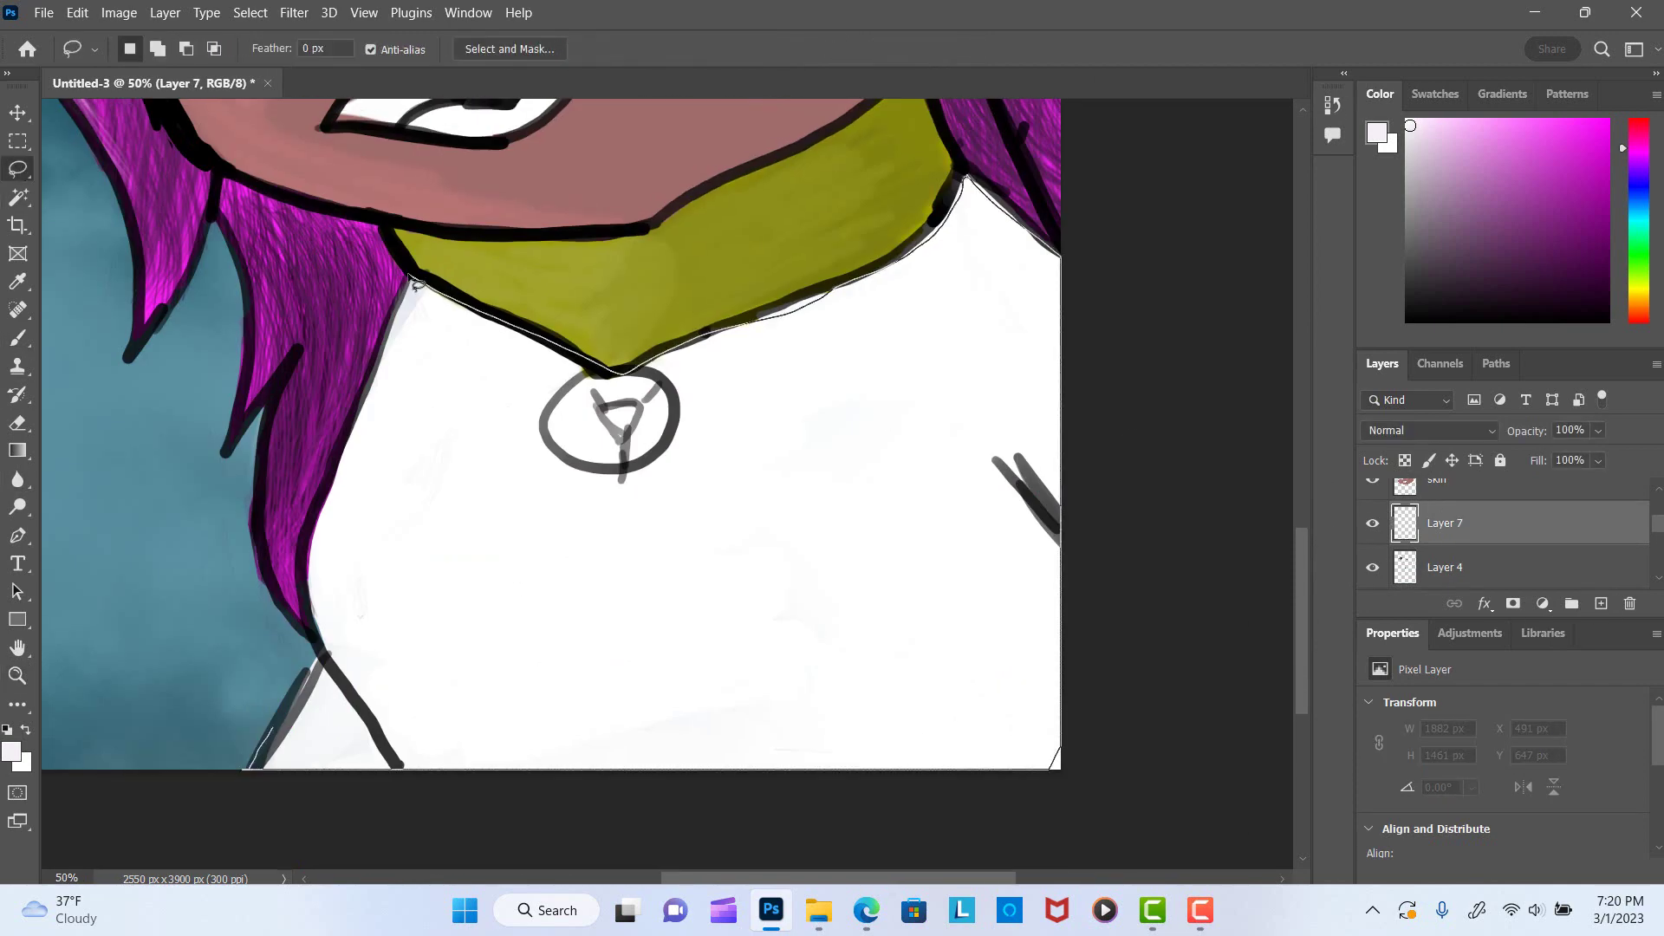
key(b)
drag(417, 284, 468, 342)
Paint the selected shirt dark grey with an enlarged brush.
key(bracketright)
key(bracketright)
key(bracketright)
drag(901, 295, 347, 555)
drag(606, 607, 329, 711)
click(1407, 260)
mouse_move(346, 554)
mouse_down()
mouse_move(416, 487)
mouse_move(390, 461)
mouse_move(1005, 356)
mouse_move(787, 391)
mouse_move(997, 277)
mouse_up()
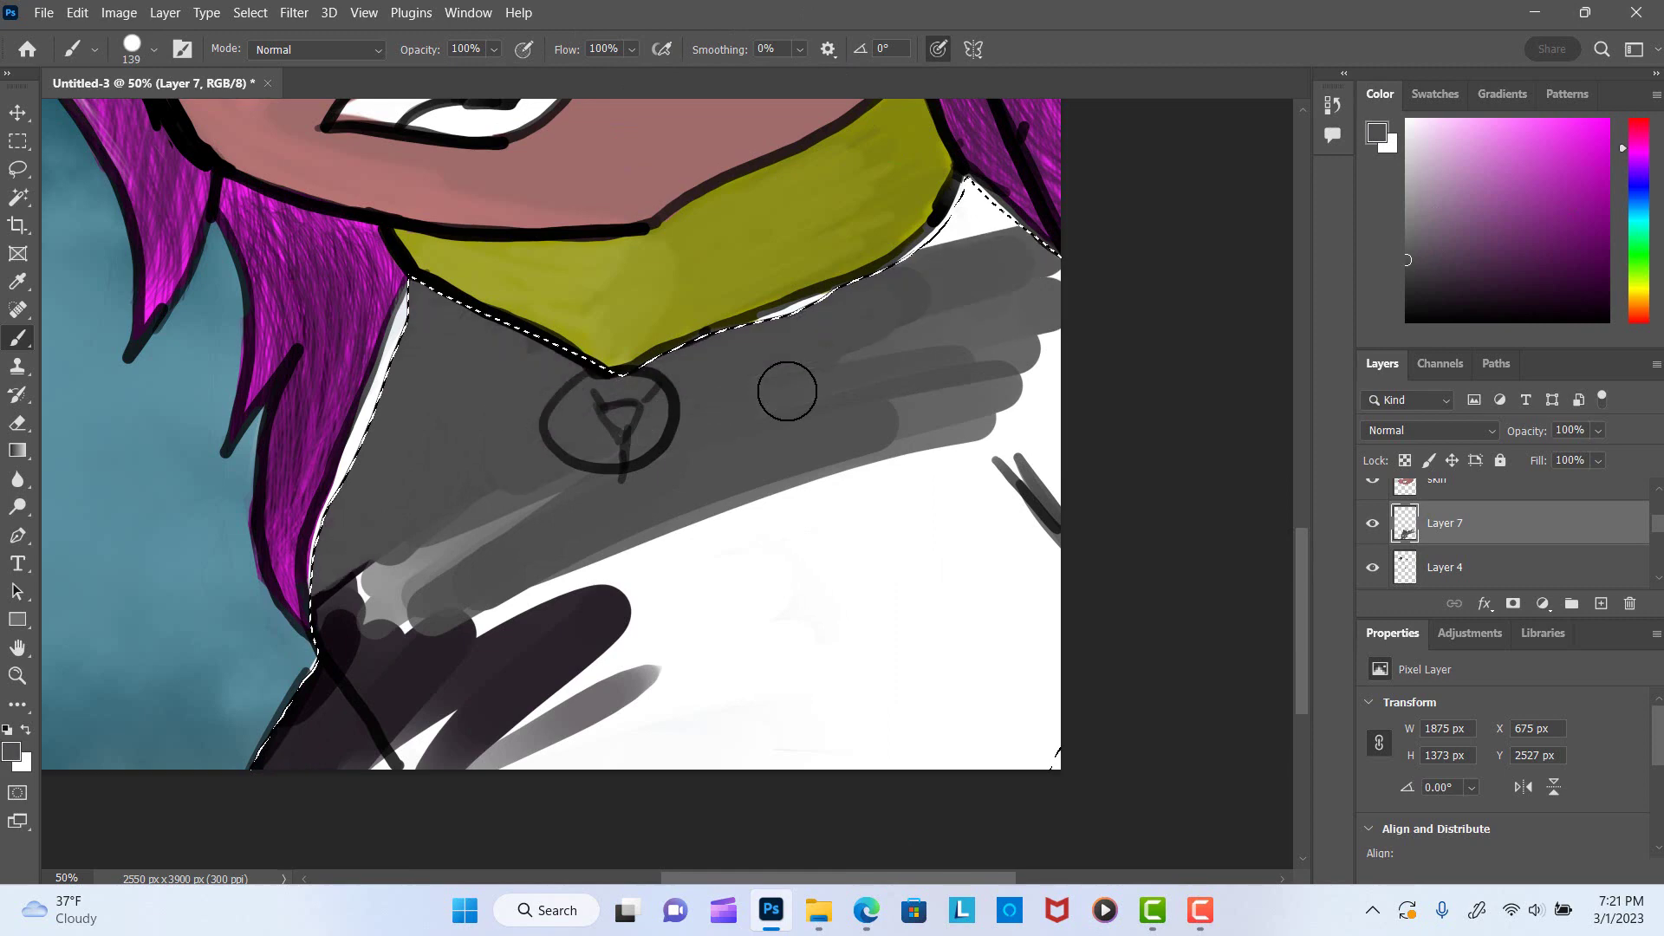
drag(390, 693, 780, 607)
drag(641, 555, 910, 486)
Cover the remaining white gaps in the shirt with grey.
right_click(403, 411)
key(Escape)
mouse_move(538, 694)
mouse_down()
mouse_move(877, 668)
mouse_move(505, 732)
mouse_up()
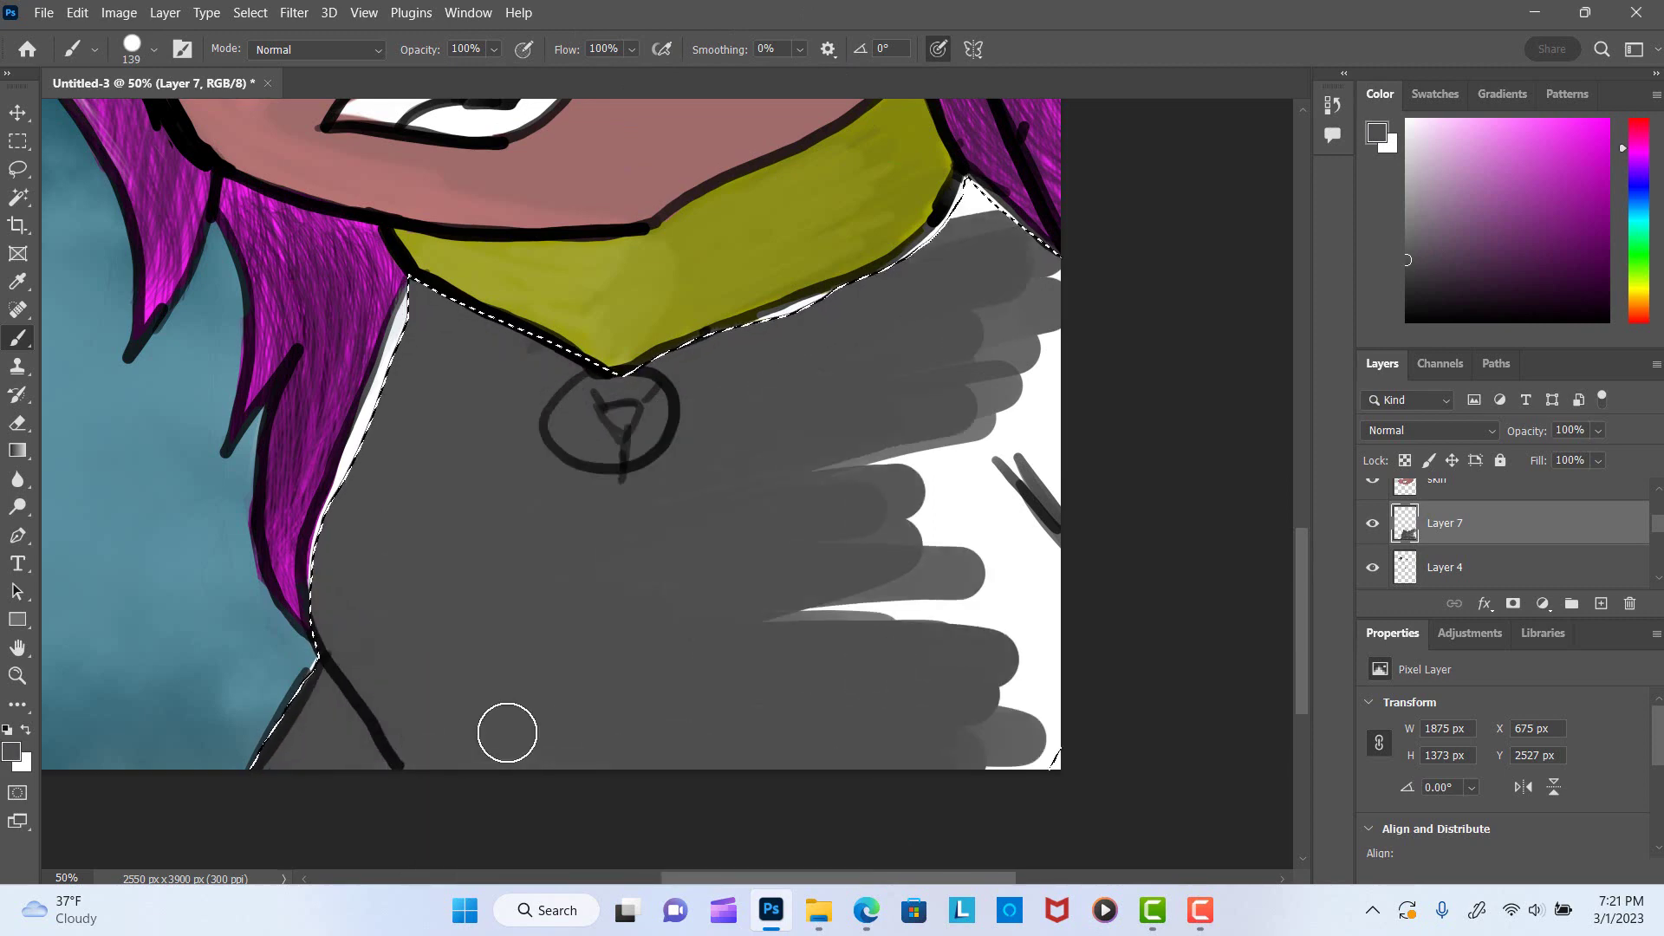
drag(1040, 260, 505, 732)
drag(1023, 677, 1040, 746)
Lasso the uncovered shirt edge near the collar, paint it grey and deselect.
key(l)
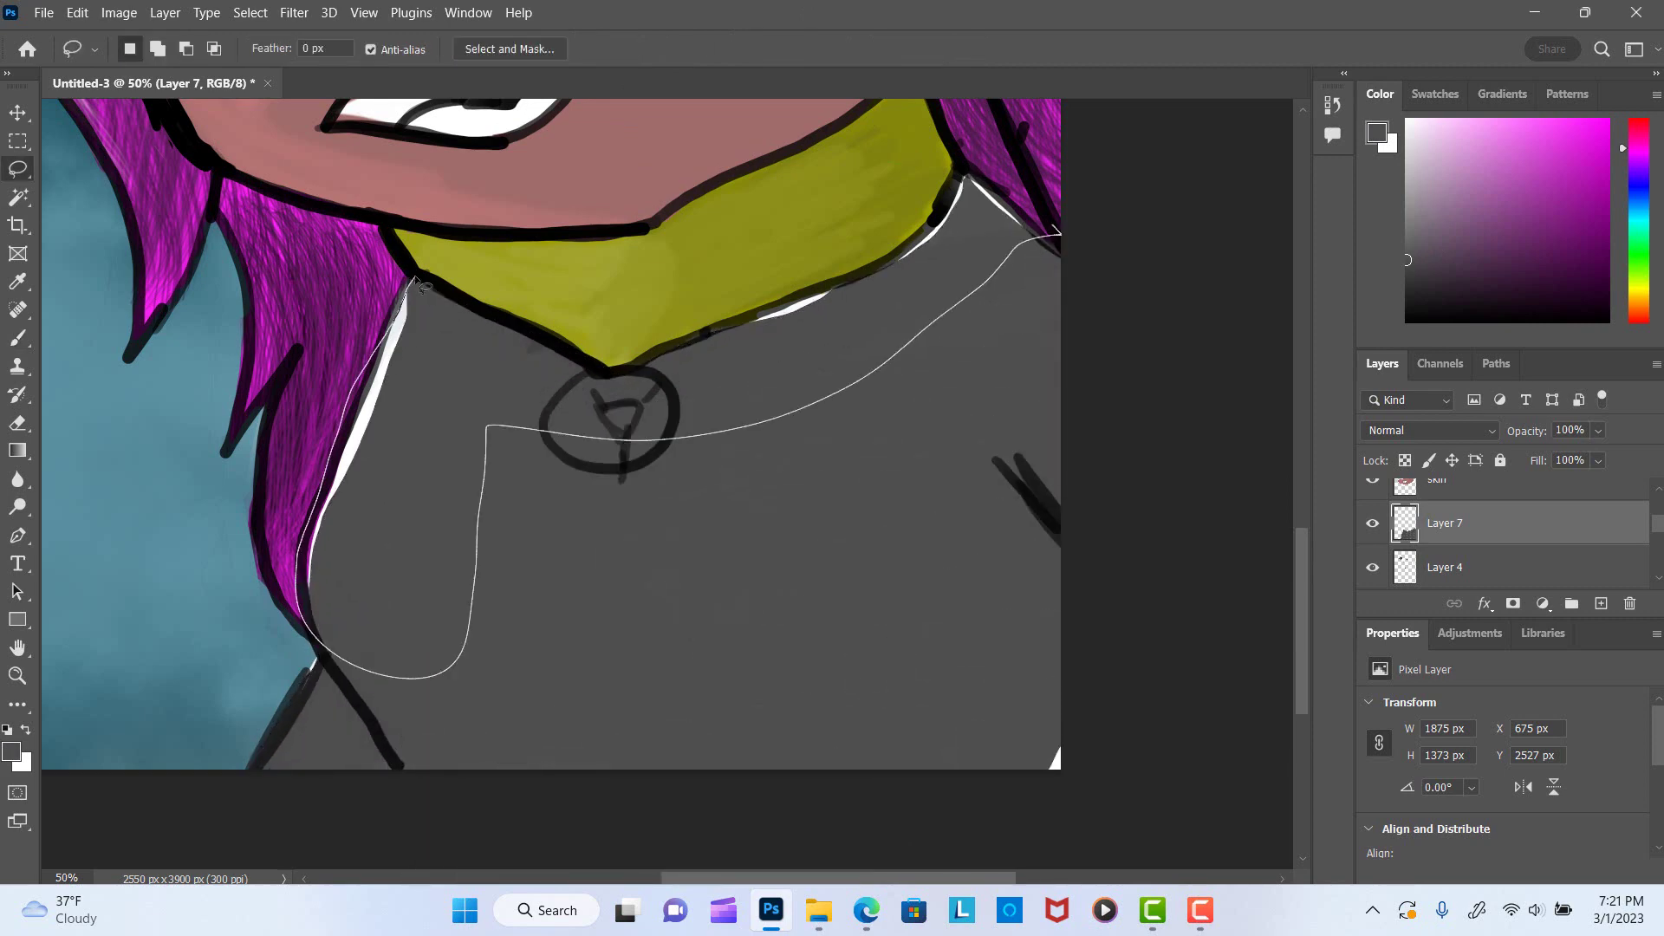
key(b)
drag(416, 279, 331, 386)
drag(485, 286, 953, 173)
key(ctrl+d)
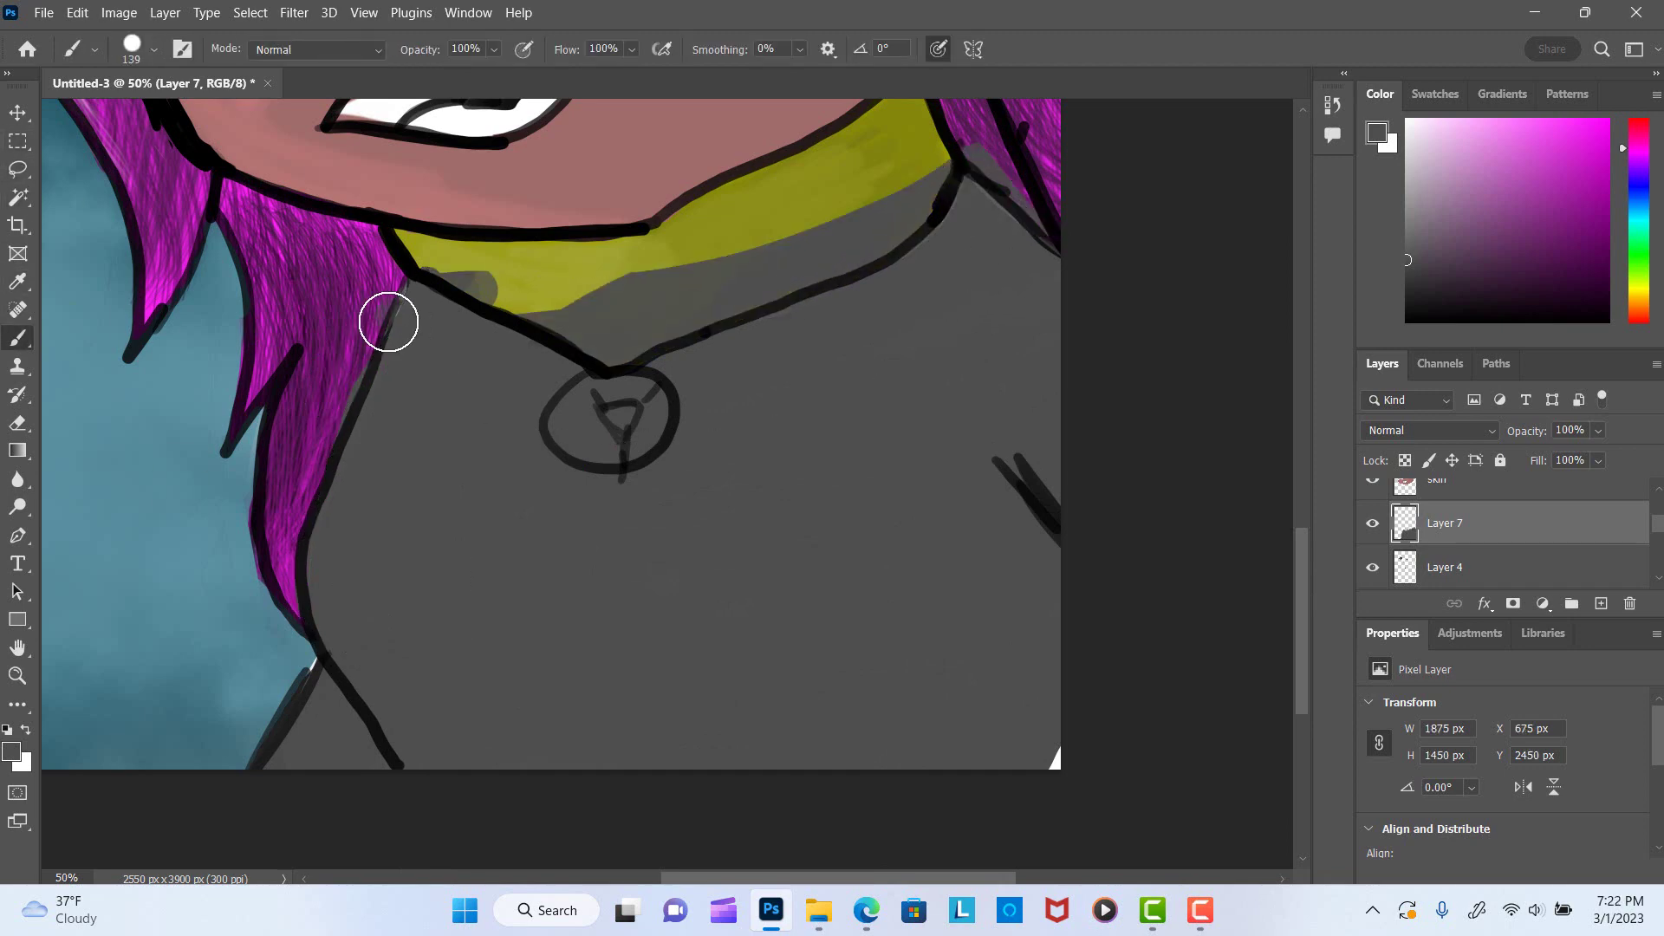
Move the grey shirt layer beneath the collar and hair layers.
key(ctrl+bracketleft)
key(ctrl+bracketleft)
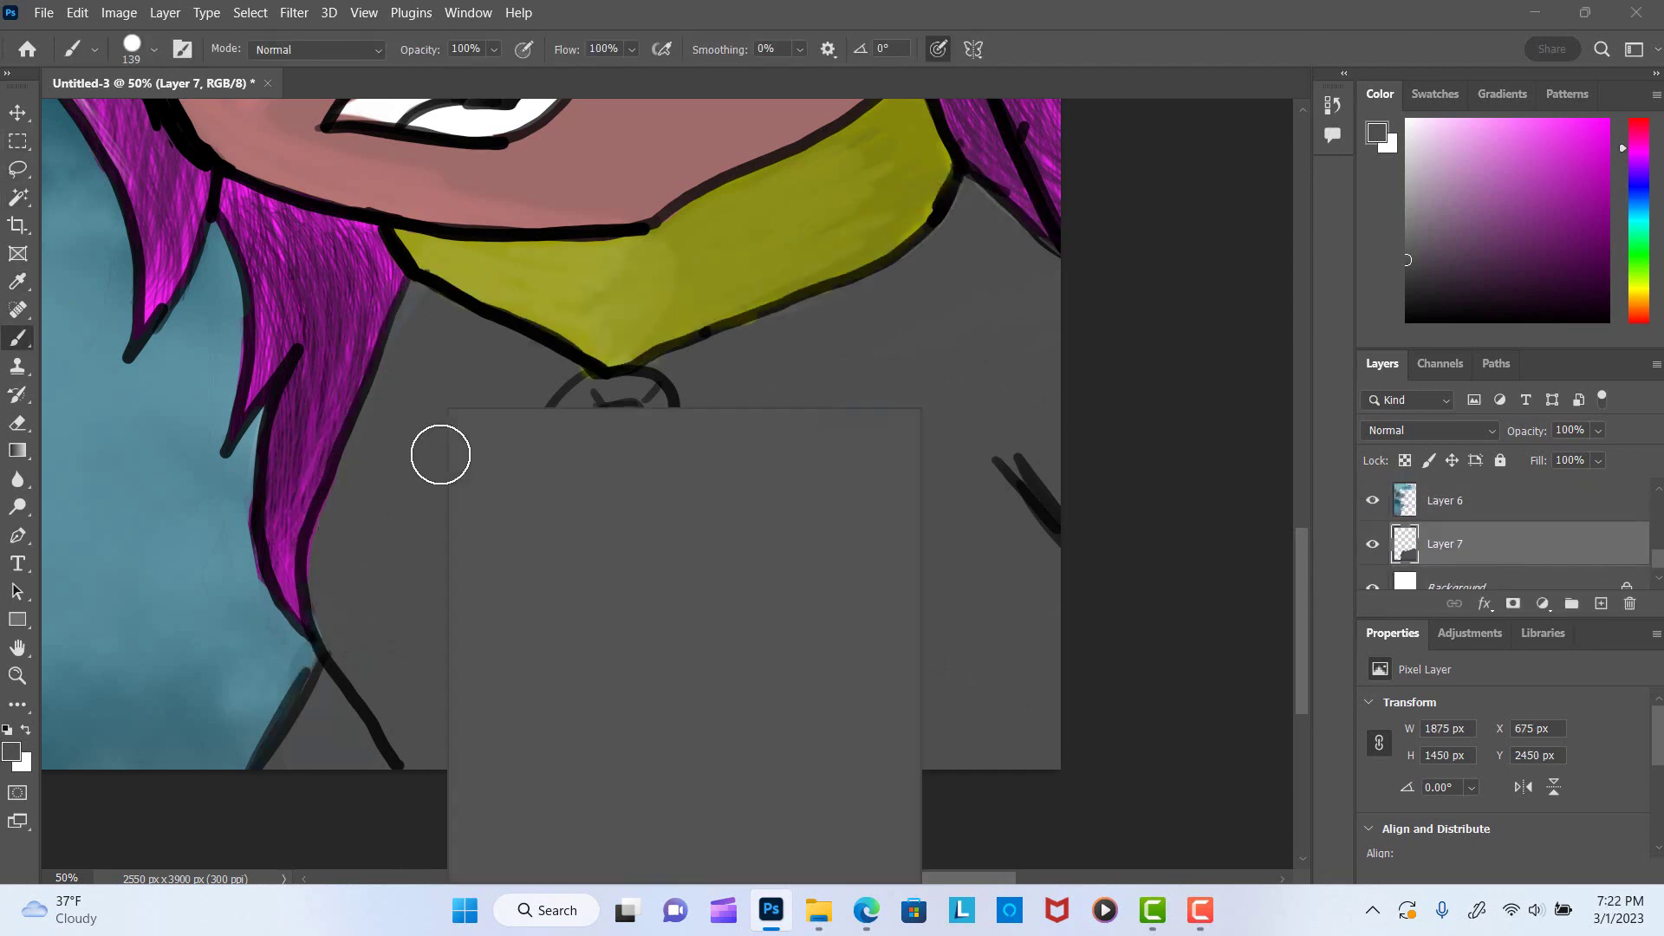
key(bracketleft)
key(bracketleft)
key(bracketleft)
ctrl+click(373, 260)
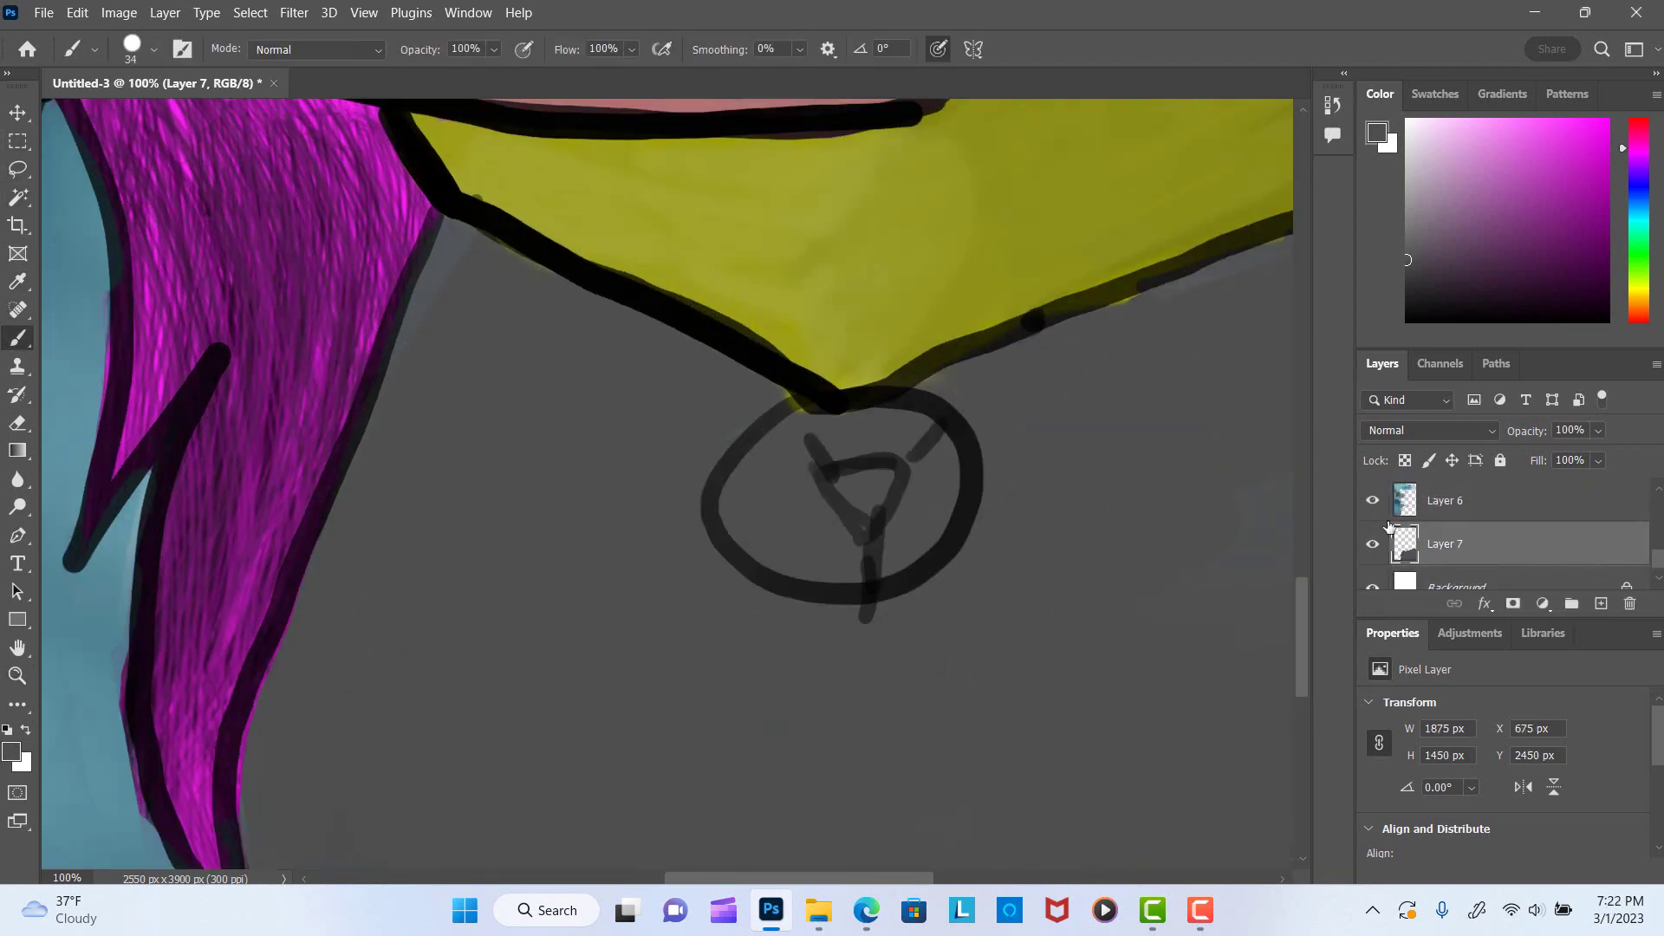
key(ctrl+bracketright)
key(ctrl+bracketright)
key(ctrl+bracketright)
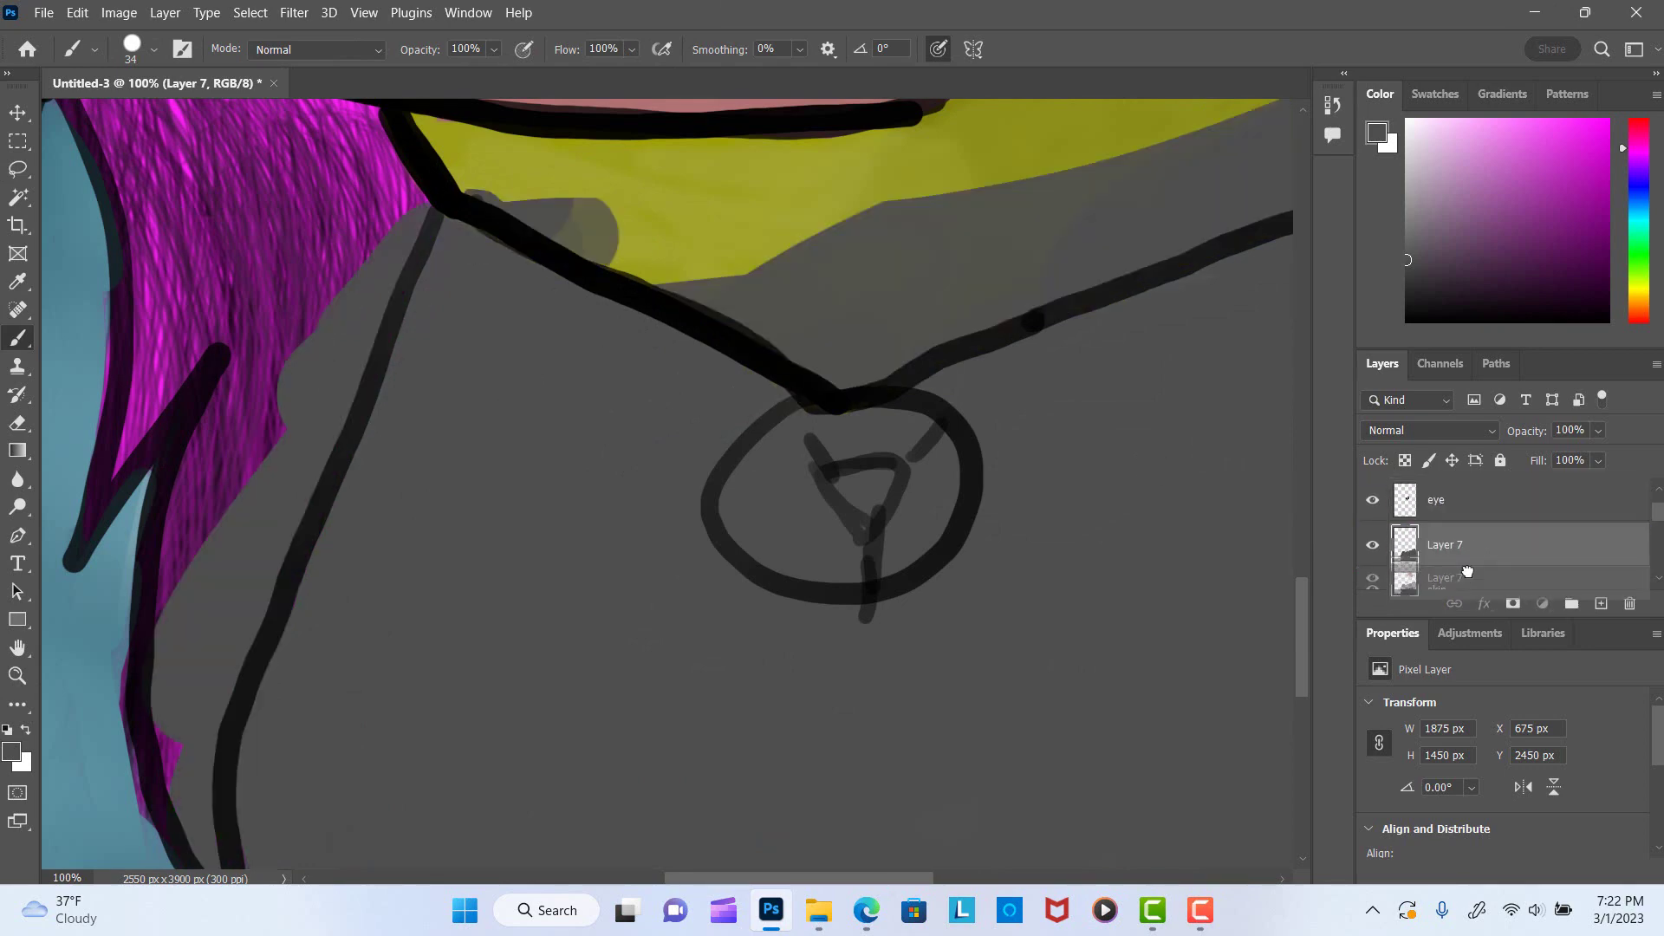
key(ctrl+bracketleft)
key(ctrl+bracketleft)
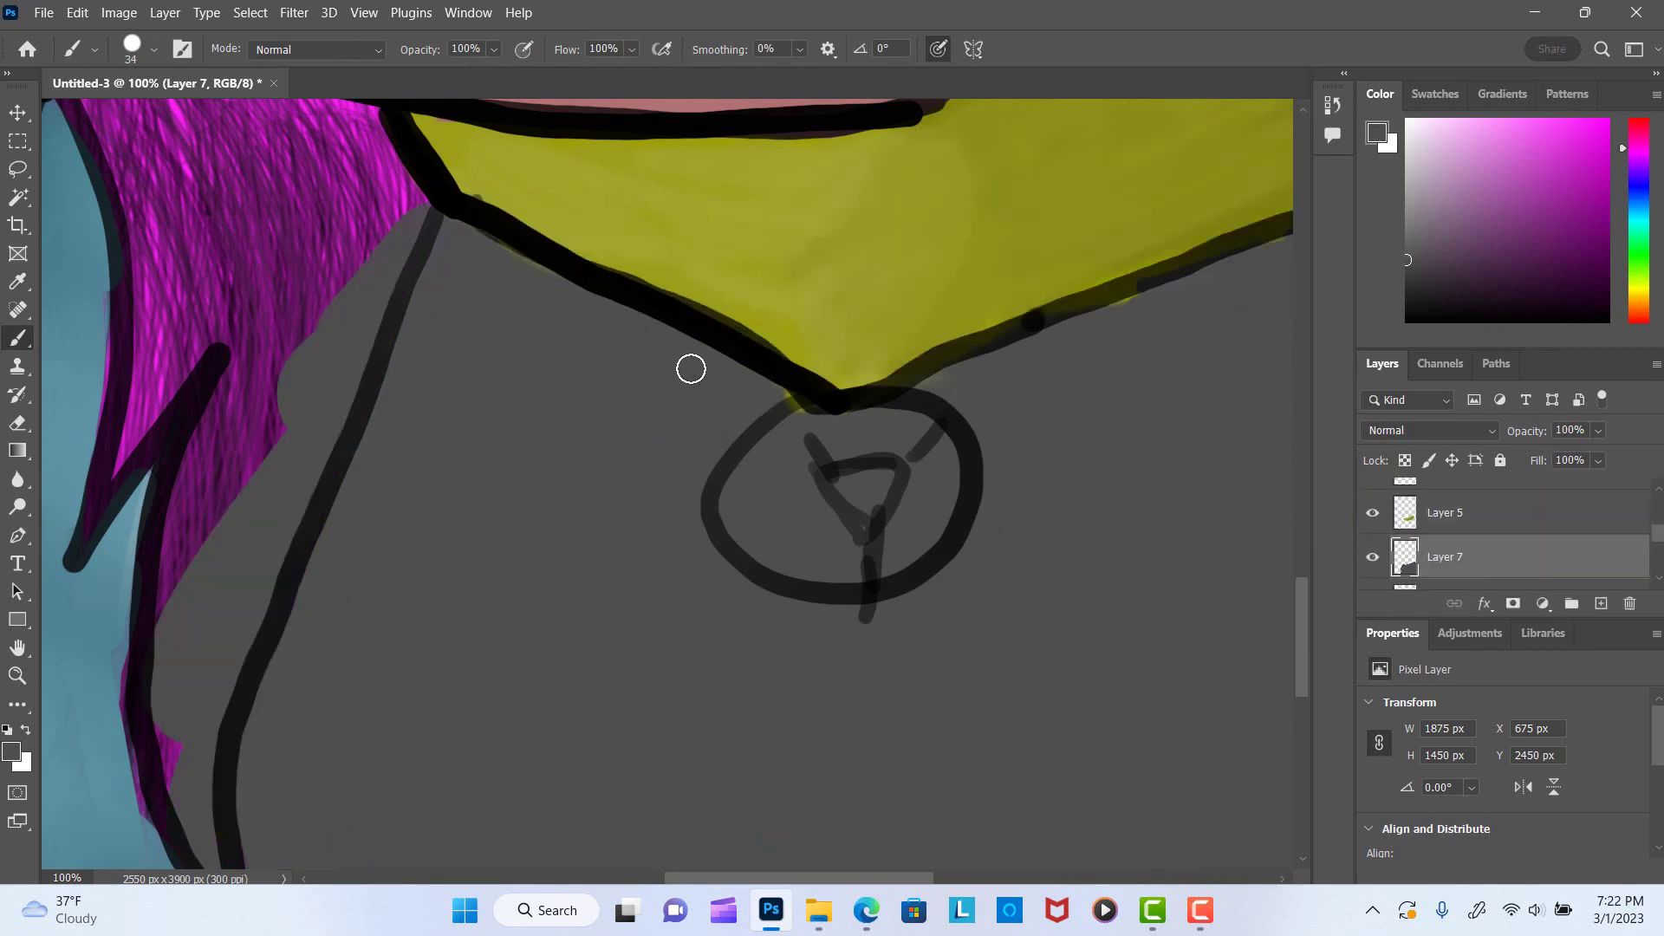
Zoom out to check the whole character, zoom back in and pick dark teal.
scroll(305, 565, down, 3)
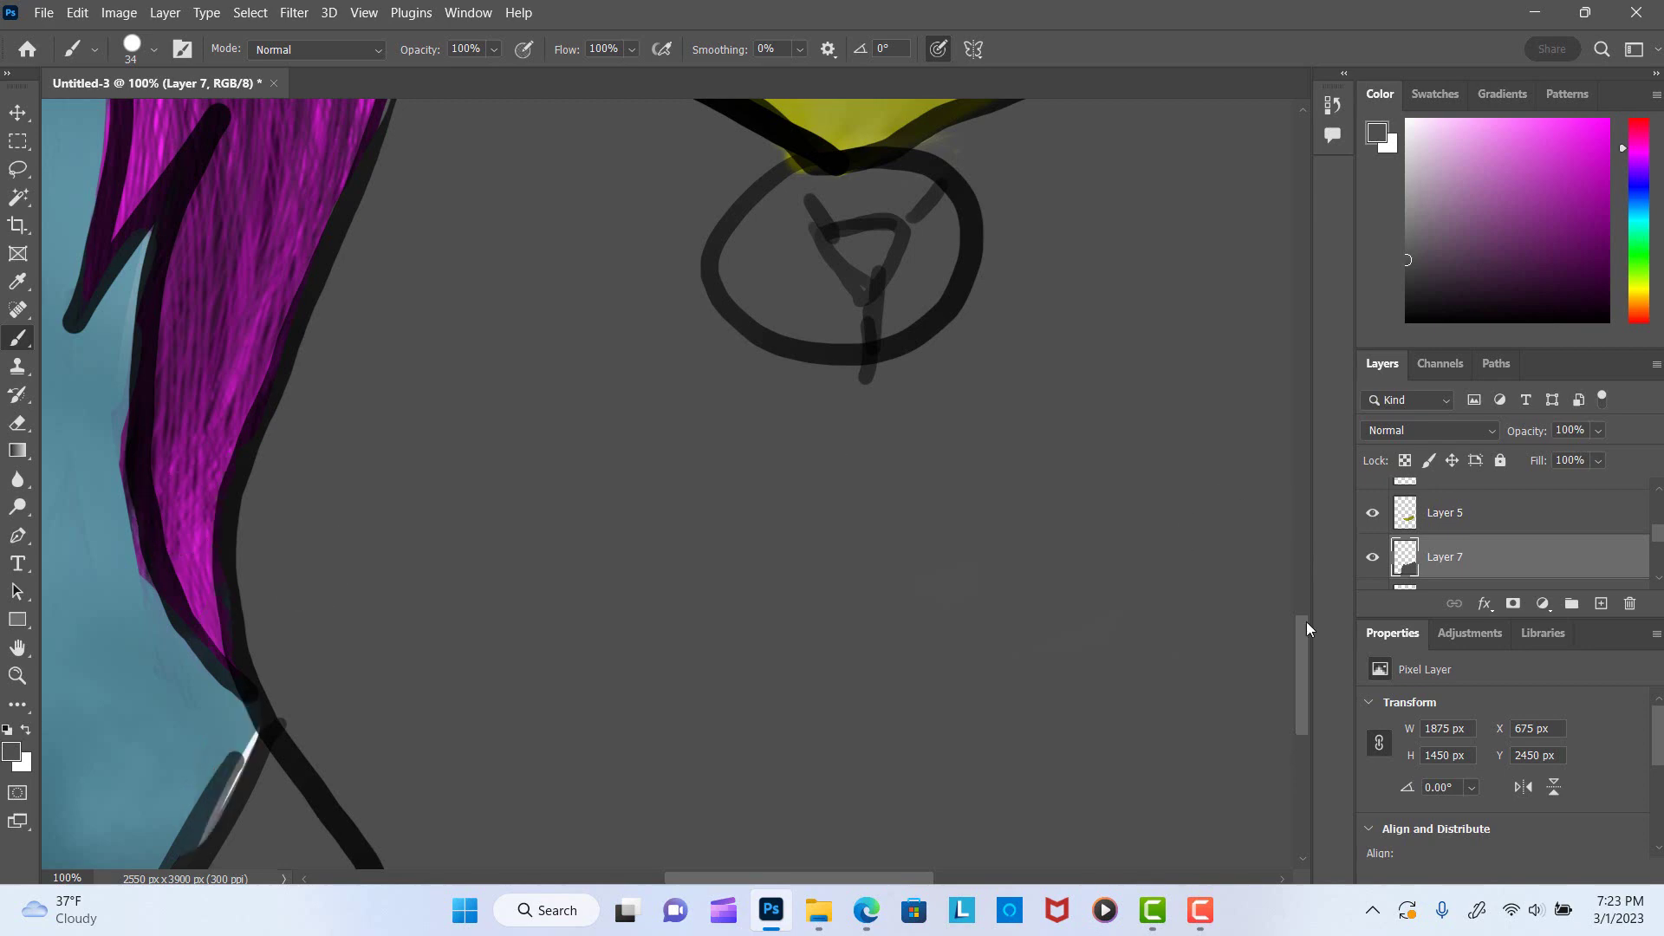
scroll(198, 475, down, 3)
key(z)
right_click(915, 347)
click(953, 416)
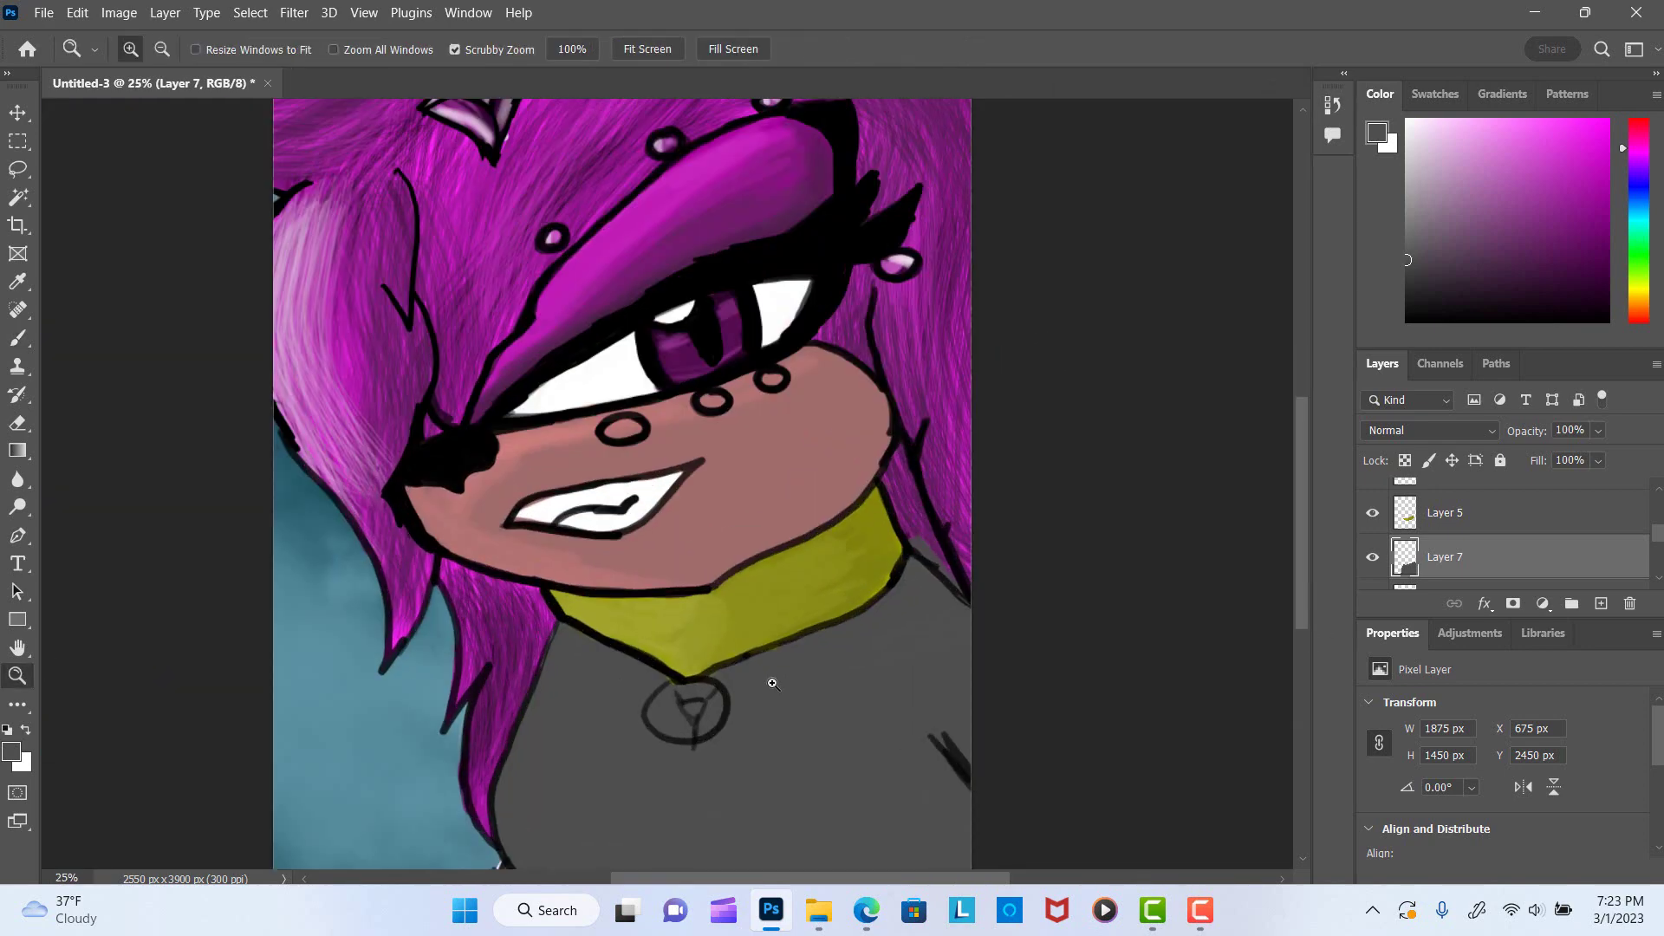
scroll(768, 679, down, 1)
key(ctrl+equal)
click(18, 338)
Test a tentacle brush and a spray-splatter brush with teal stamps on the shirt.
right_click(459, 409)
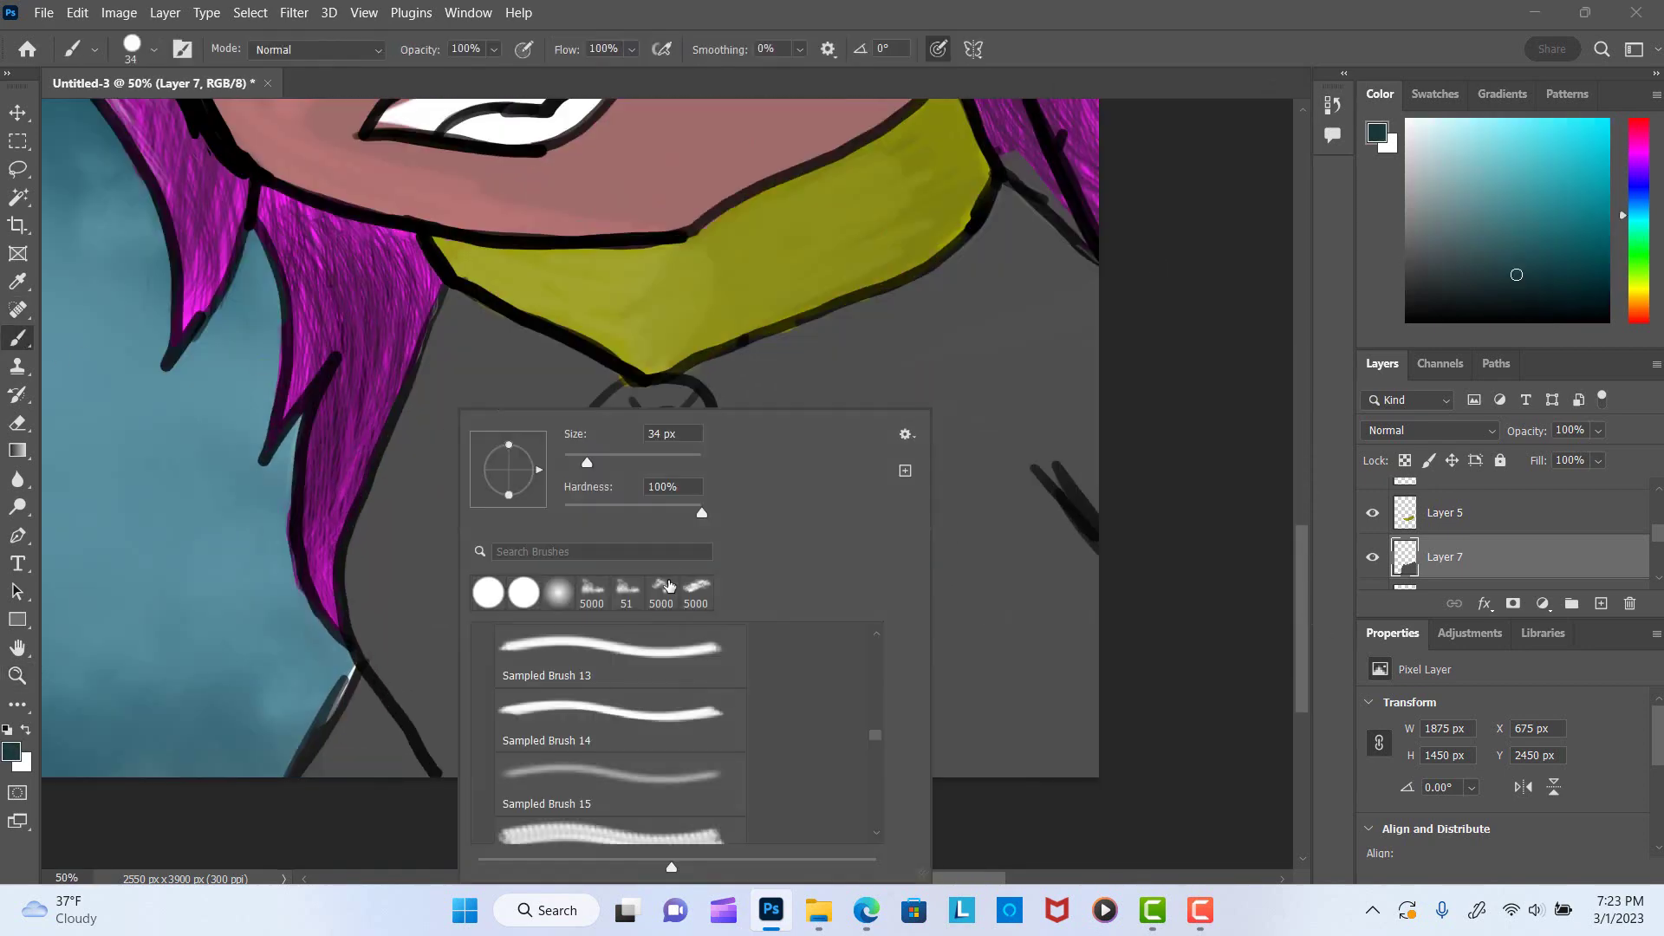
scroll(861, 805, down, 5)
scroll(861, 804, down, 5)
double_click(607, 659)
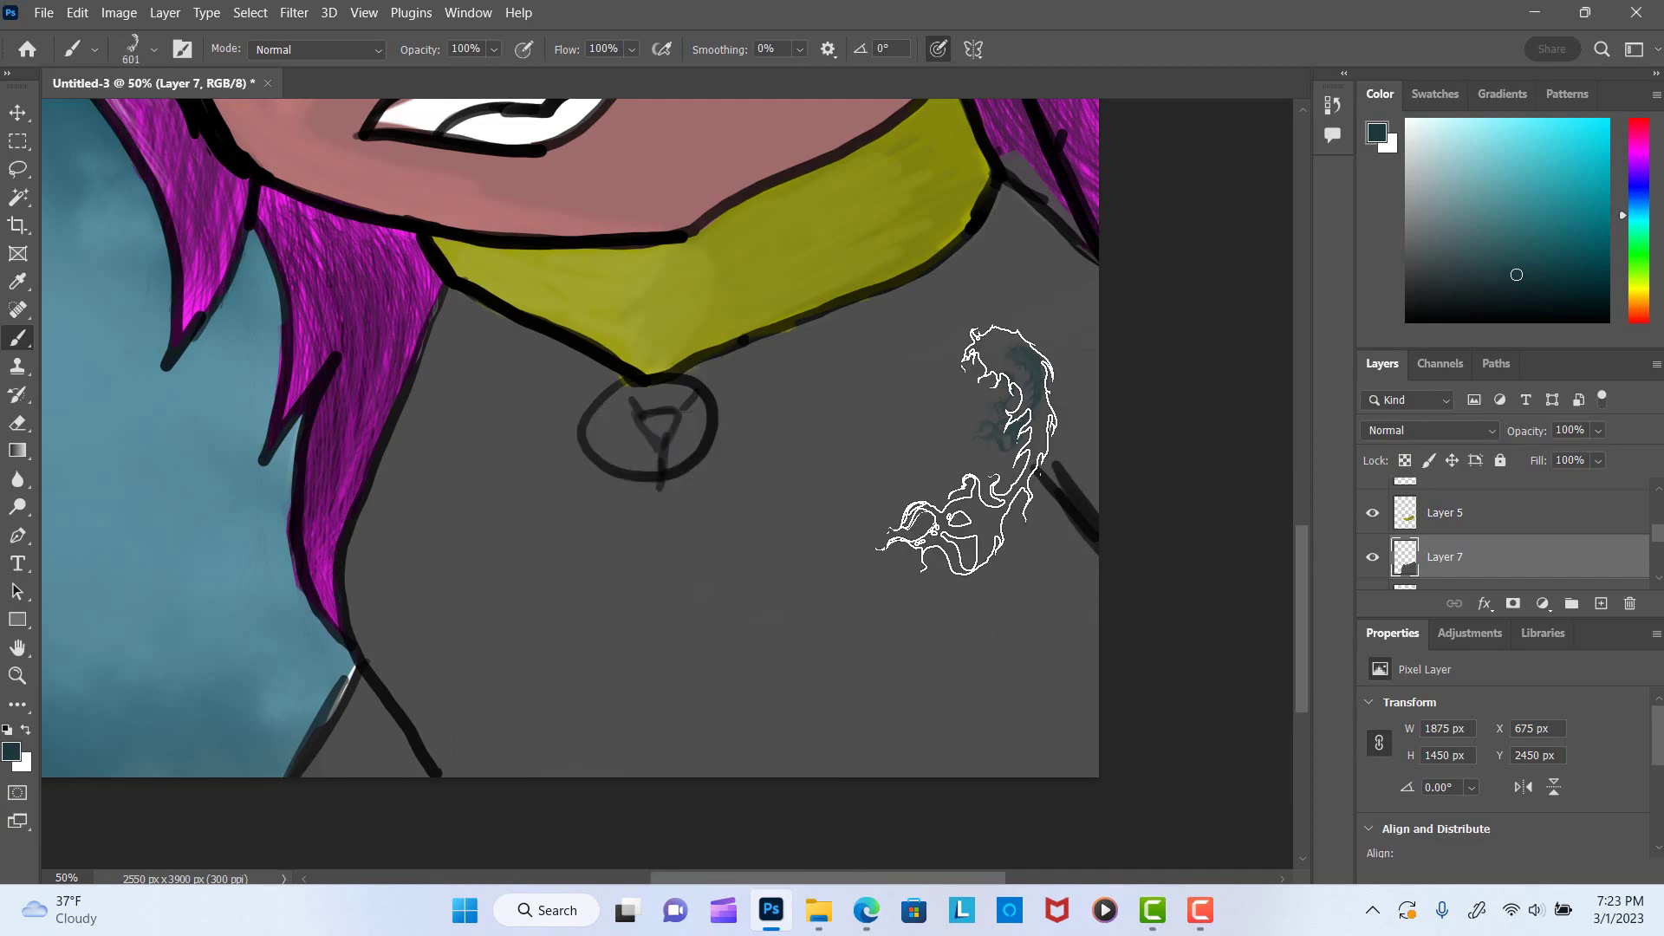
click(960, 409)
right_click(959, 409)
scroll(1356, 646, up, 1)
click(983, 653)
click(1118, 720)
click(676, 606)
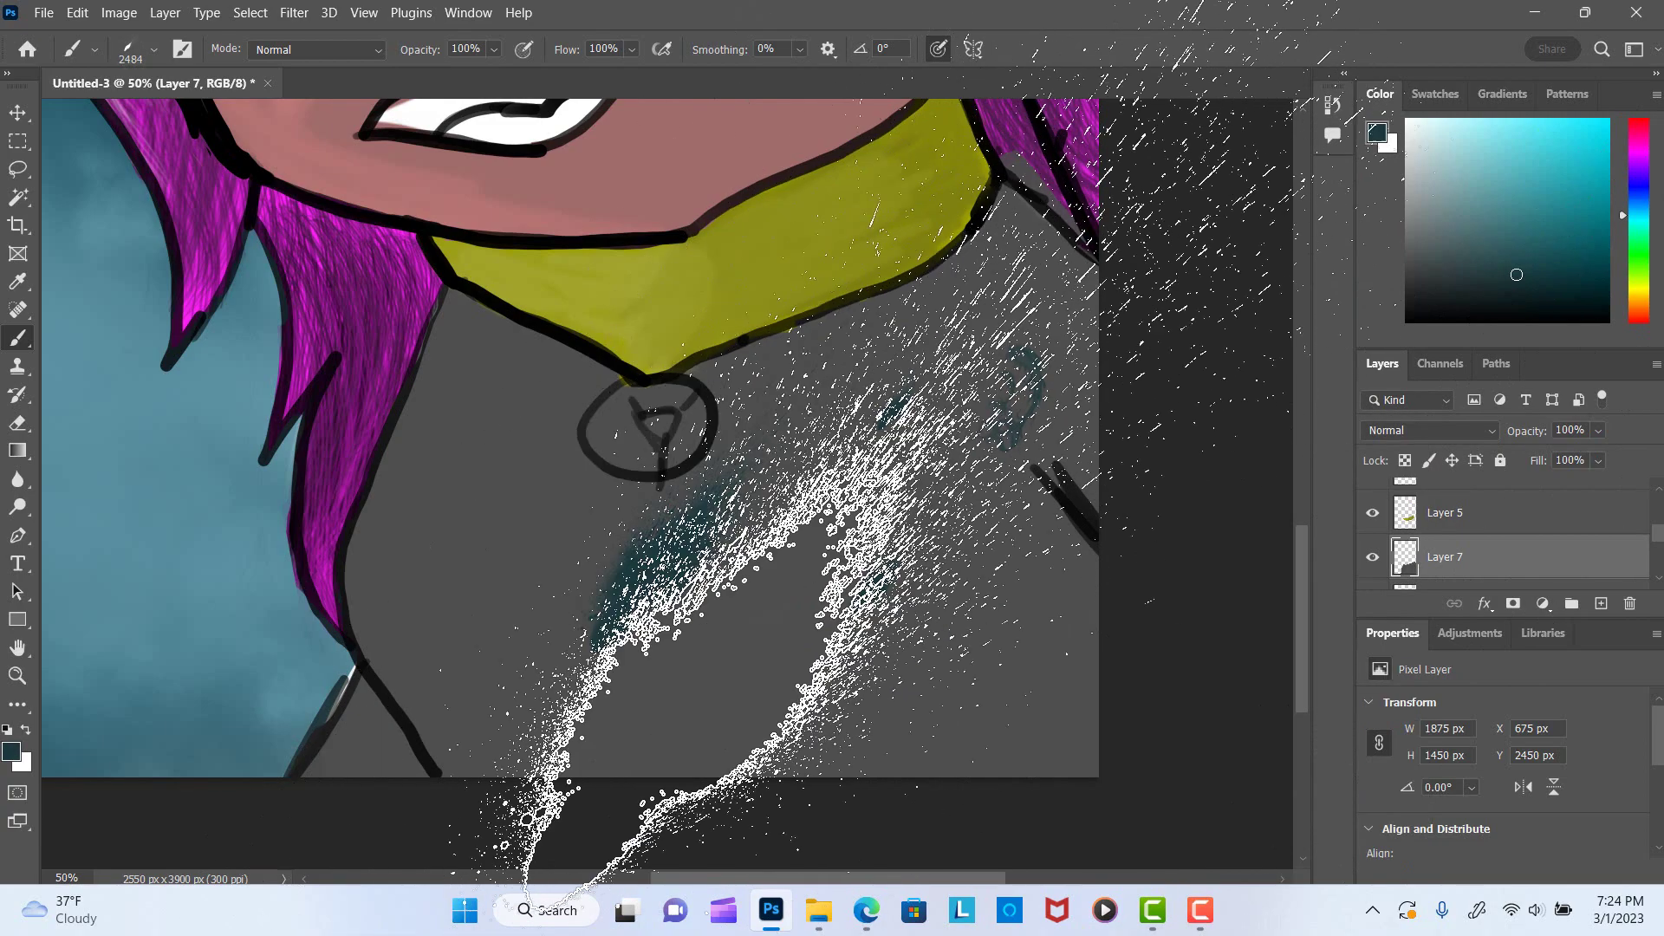
Pick a light grey-blue colour and revert the History to before the teal spray strokes.
right_click(885, 328)
key(Escape)
click(1432, 166)
click(1332, 104)
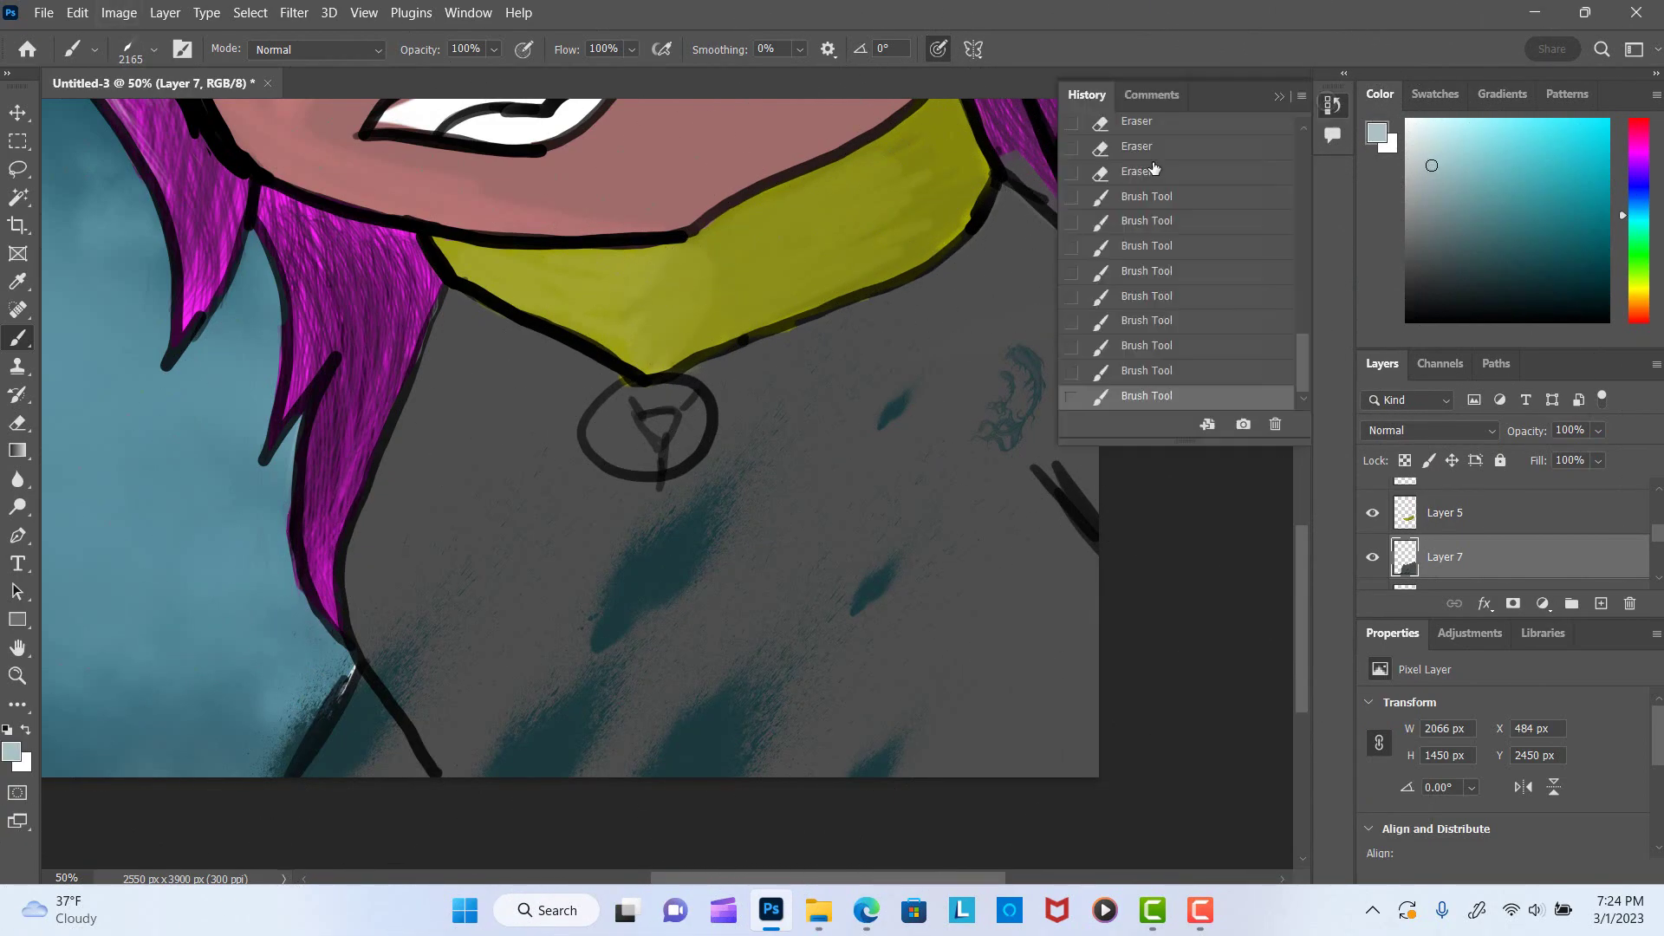
click(1145, 170)
click(1278, 95)
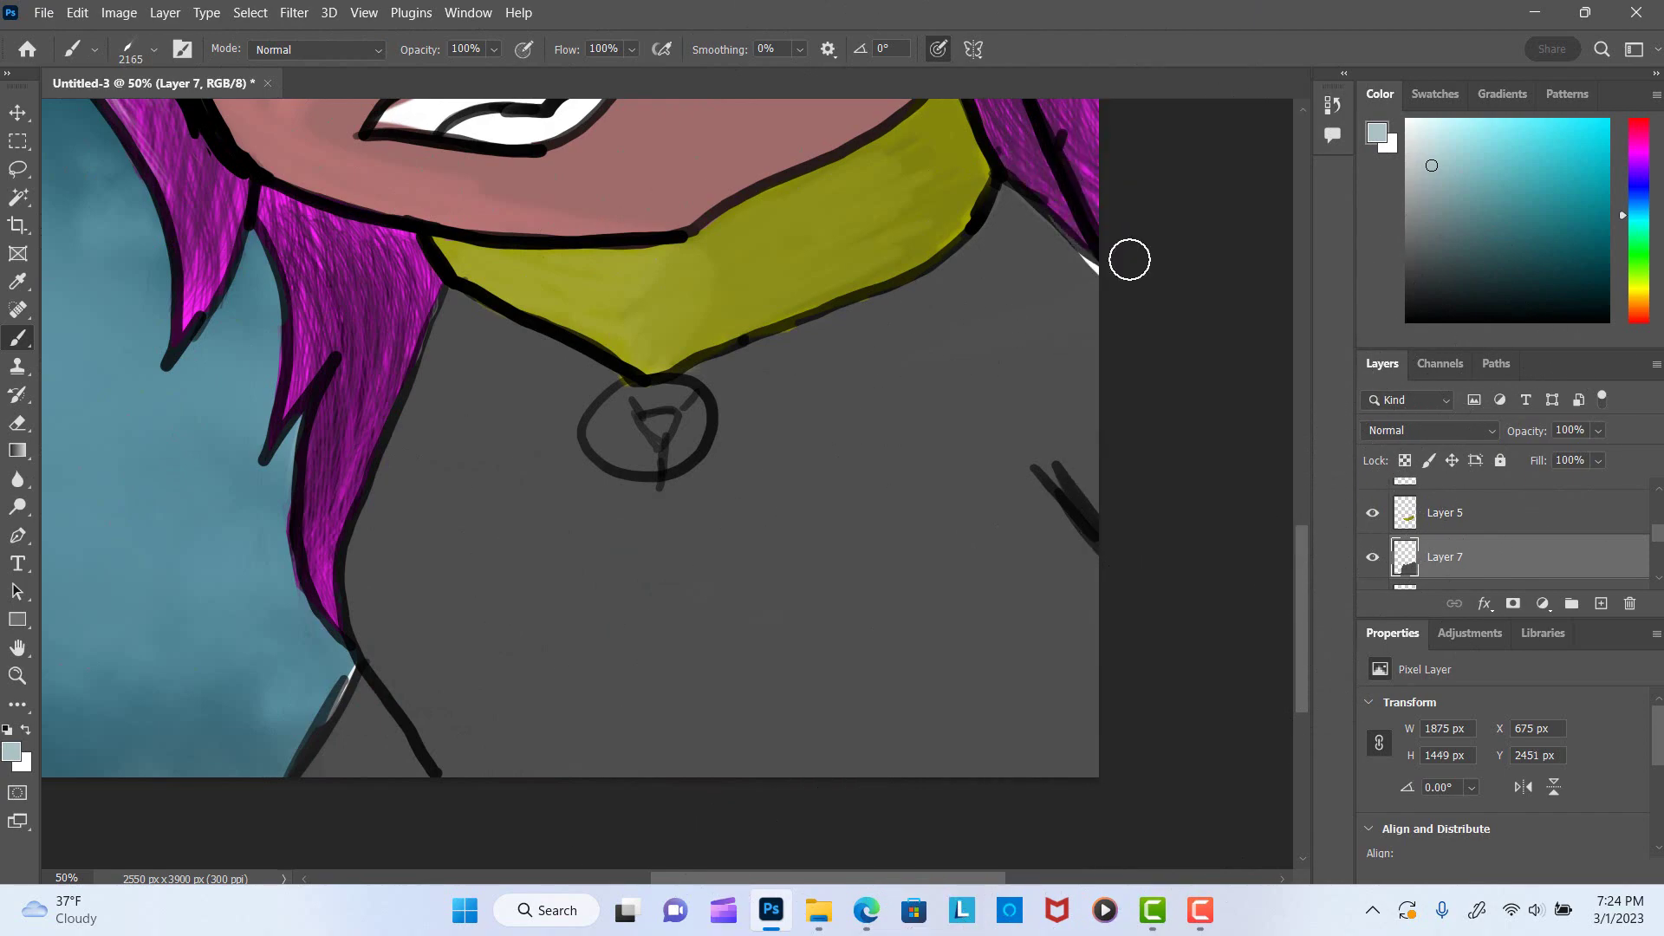
Select the grey shirt area, settling on the Quick Selection tool.
key(w)
click(468, 439)
drag(561, 406, 626, 477)
key(ctrl+d)
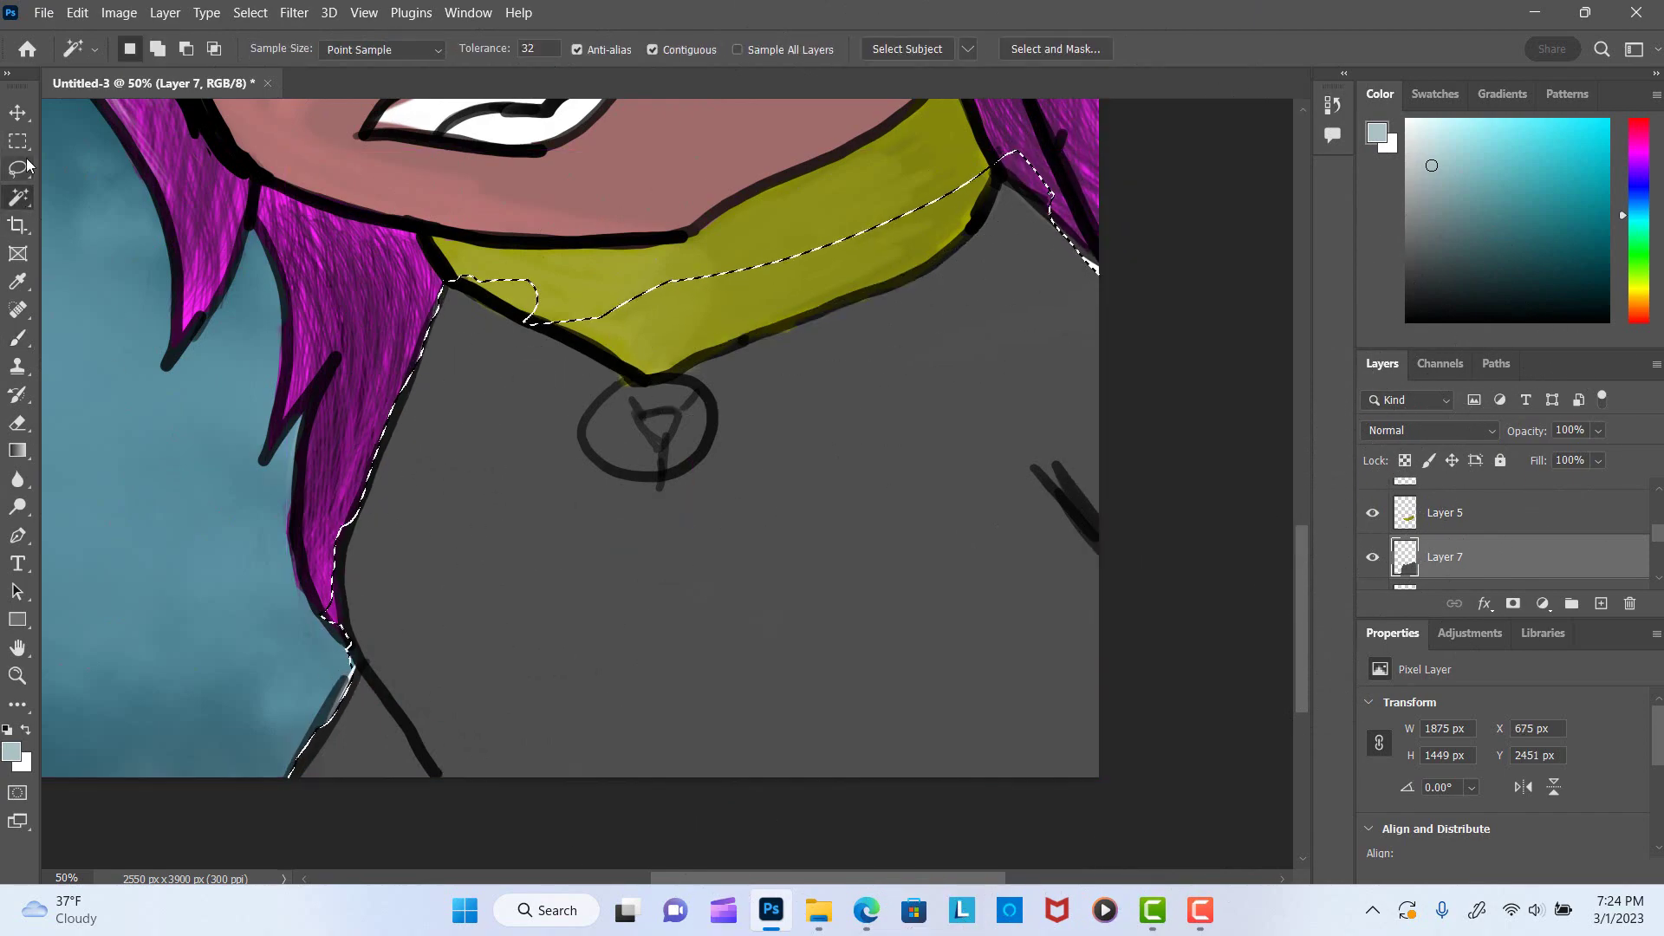
click(20, 169)
click(17, 198)
right_click(17, 198)
click(104, 217)
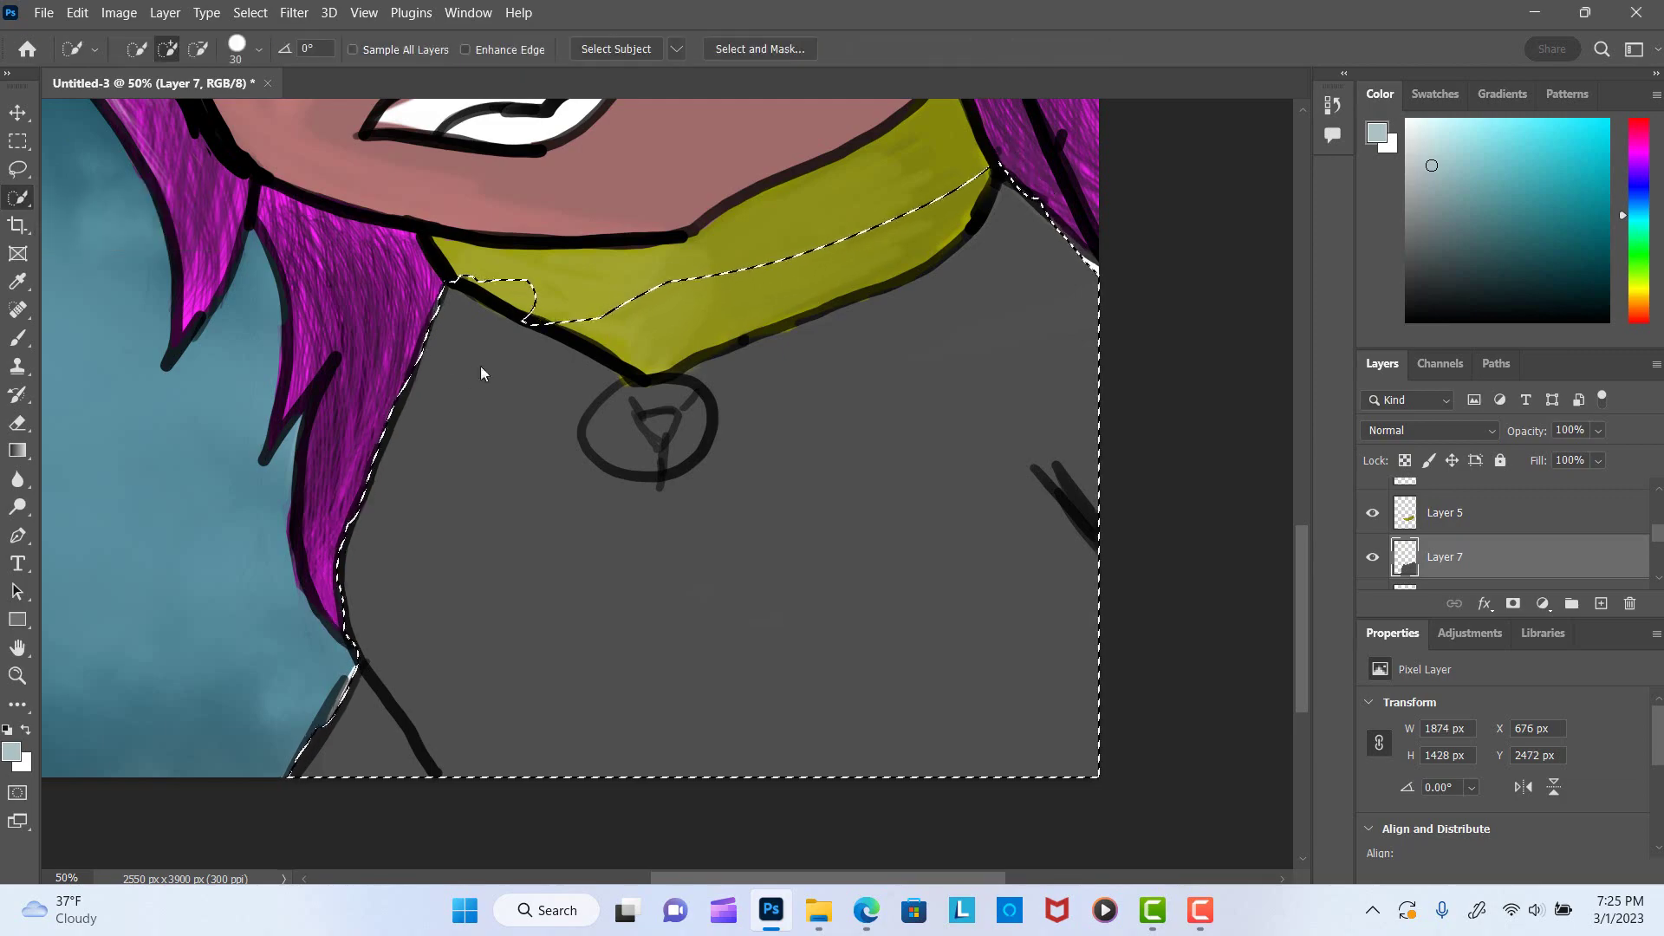
Spray light texture, then large grey splatter, across the selected shirt.
click(18, 338)
drag(52, 867, 537, 463)
drag(347, 607, 1041, 694)
drag(607, 781, 1083, 486)
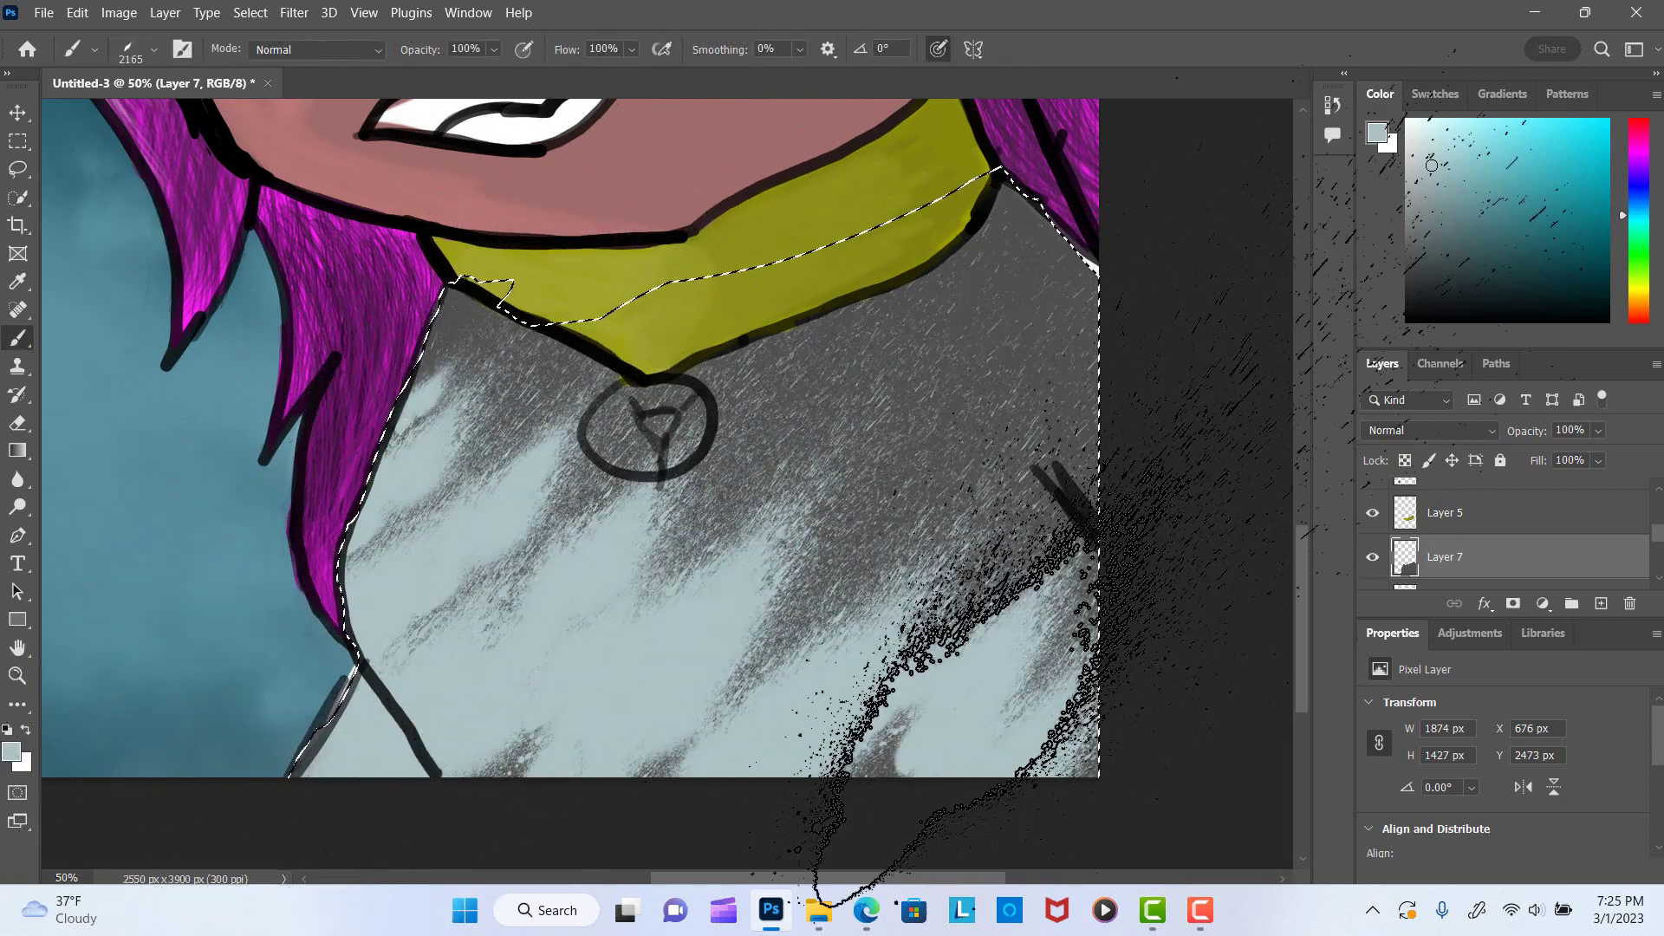
right_click(685, 184)
double_click(805, 597)
drag(390, 736, 1040, 390)
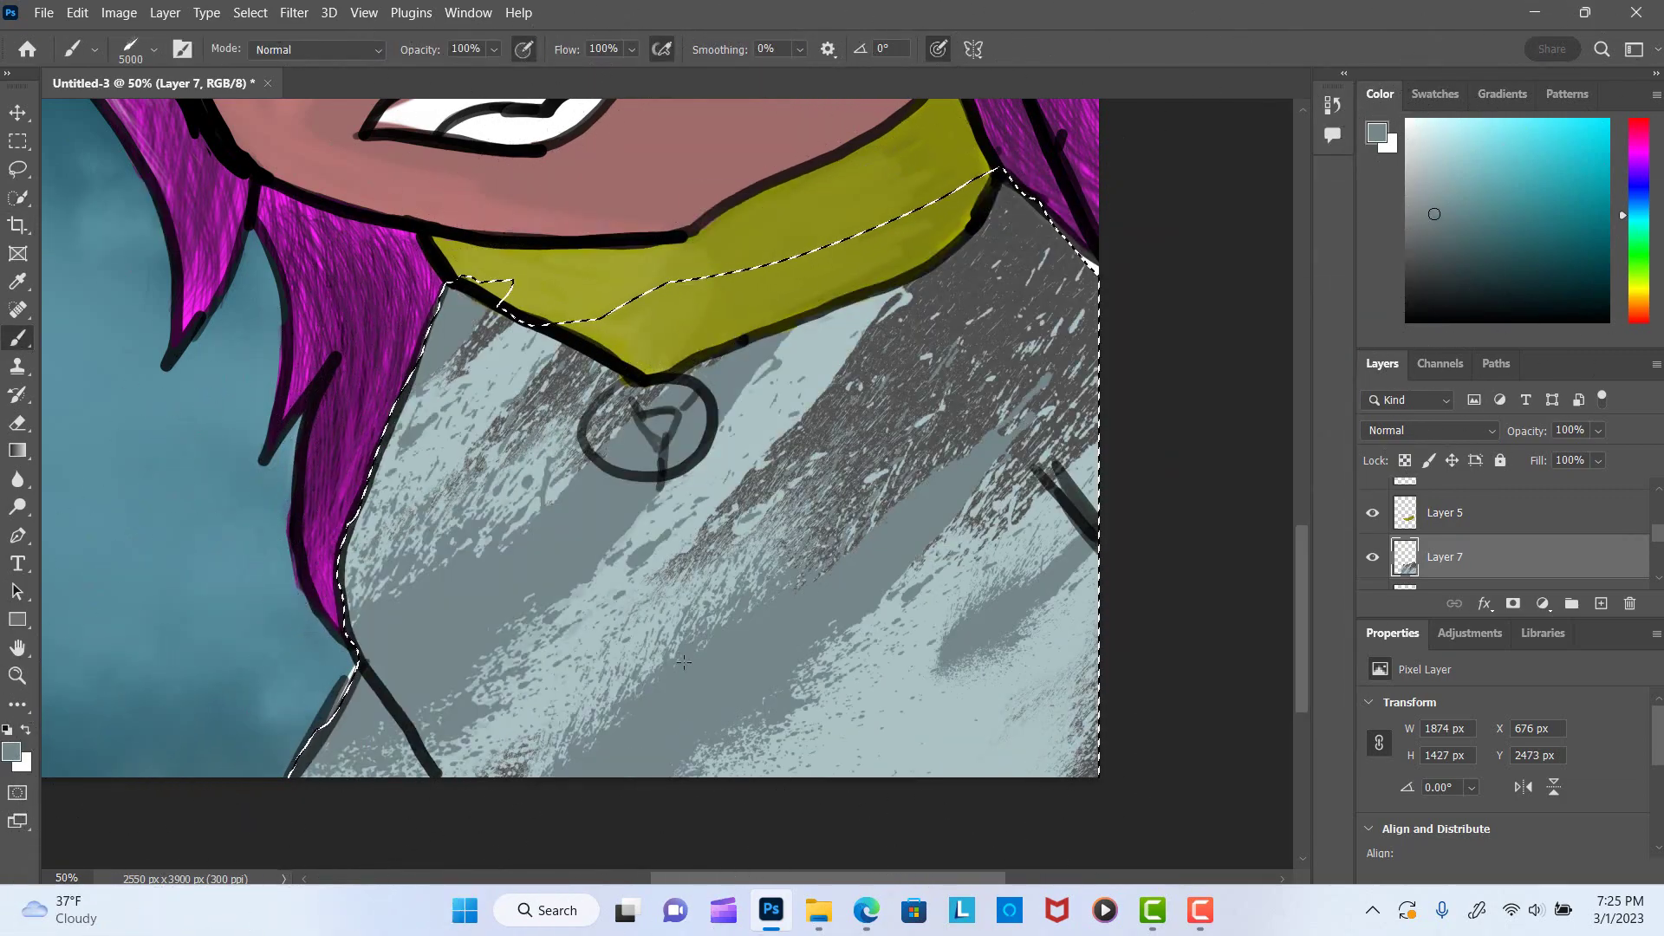
mouse_move(1040, 737)
mouse_down()
mouse_move(530, 402)
mouse_move(606, 520)
mouse_up()
Spray green, then red texture across the shirt.
click(1638, 255)
drag(520, 736, 954, 520)
click(1570, 150)
click(1638, 122)
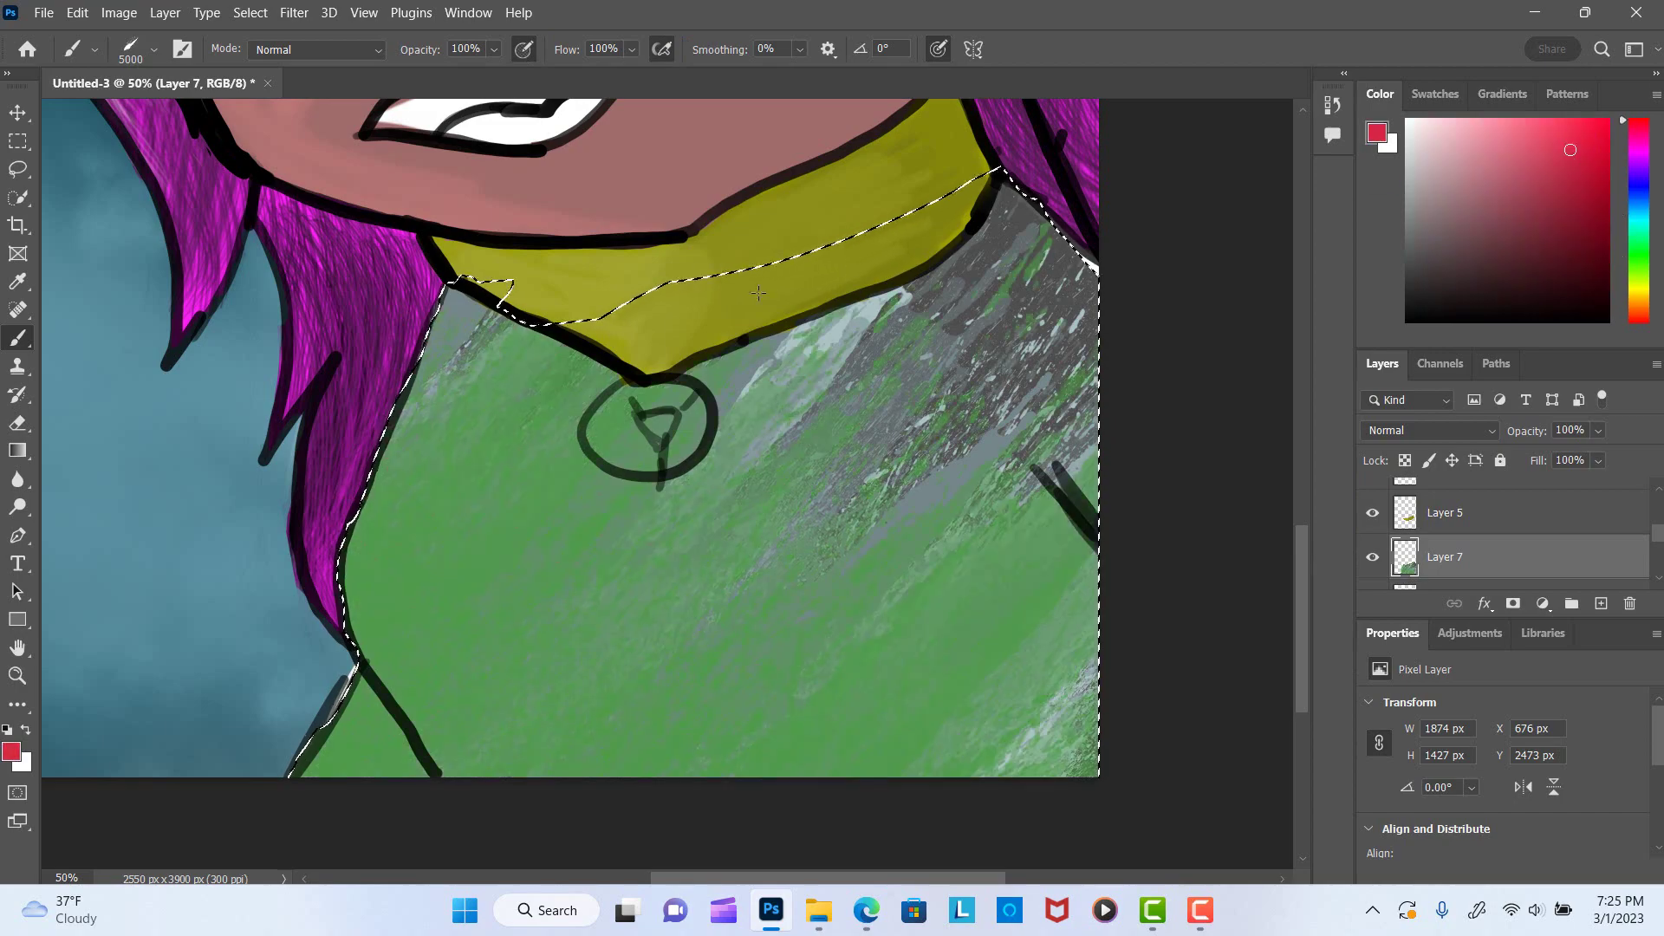
drag(390, 737, 774, 490)
Splatter pale pink across the shirt with a large spray brush.
right_click(774, 490)
double_click(953, 750)
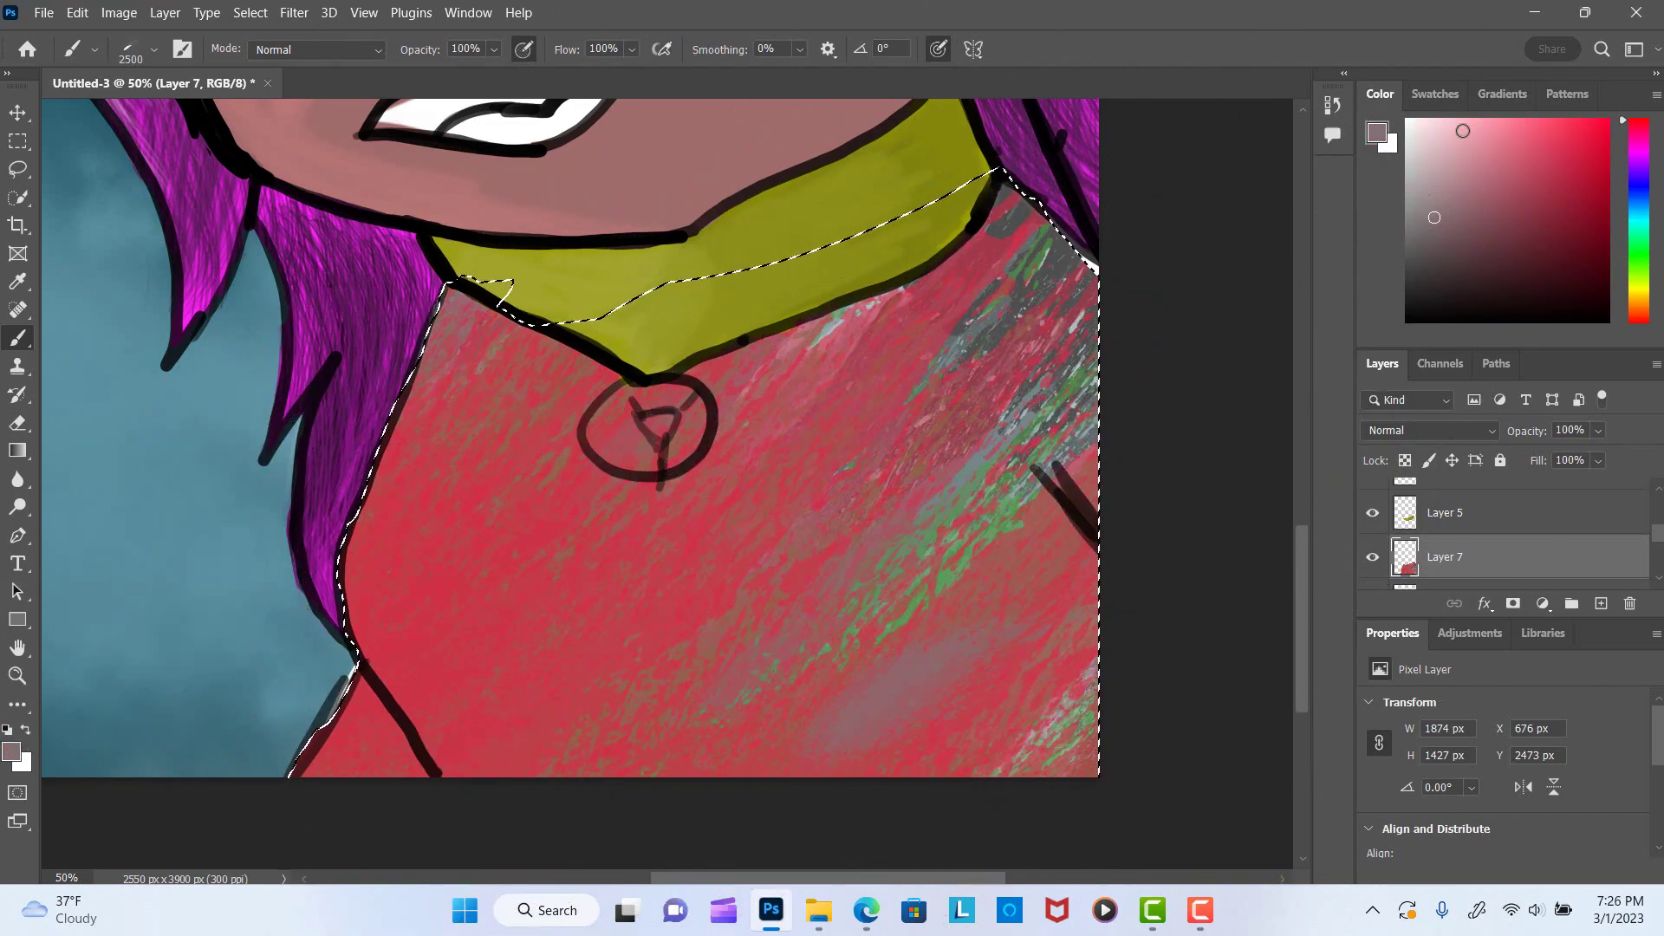
click(1421, 125)
right_click(660, 379)
click(876, 668)
drag(434, 736, 997, 390)
drag(737, 607, 1040, 390)
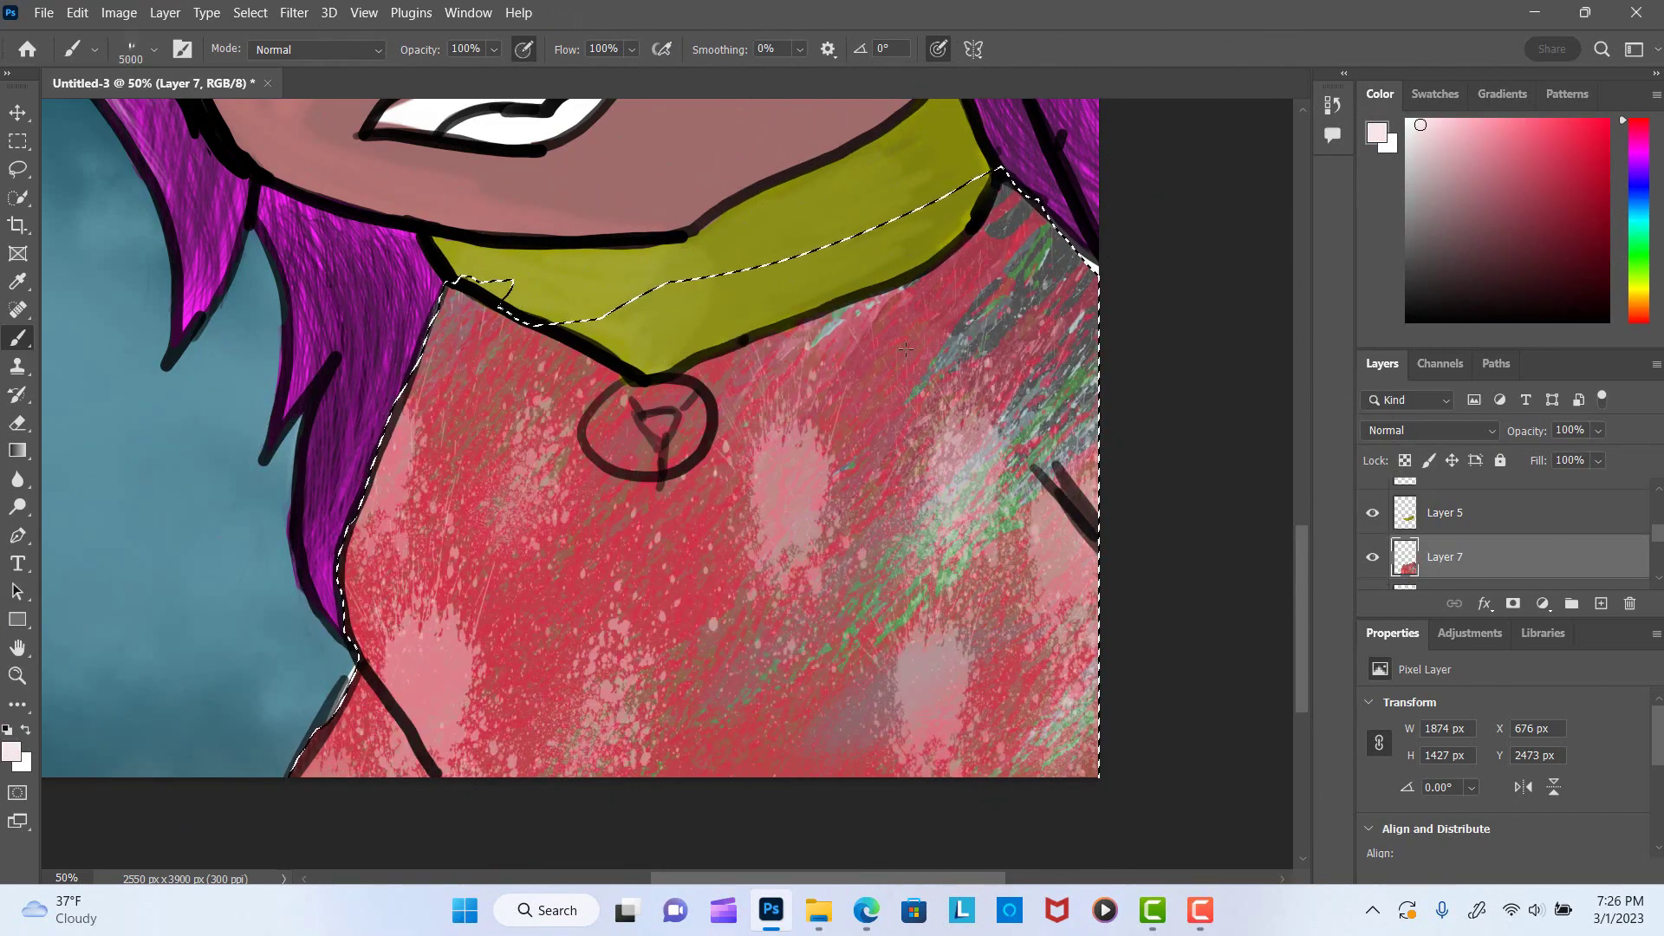
drag(390, 736, 1040, 433)
Brush dark maroon shading over the shirt, especially its right side, and blend with Blur.
click(18, 479)
right_click(475, 360)
key(Escape)
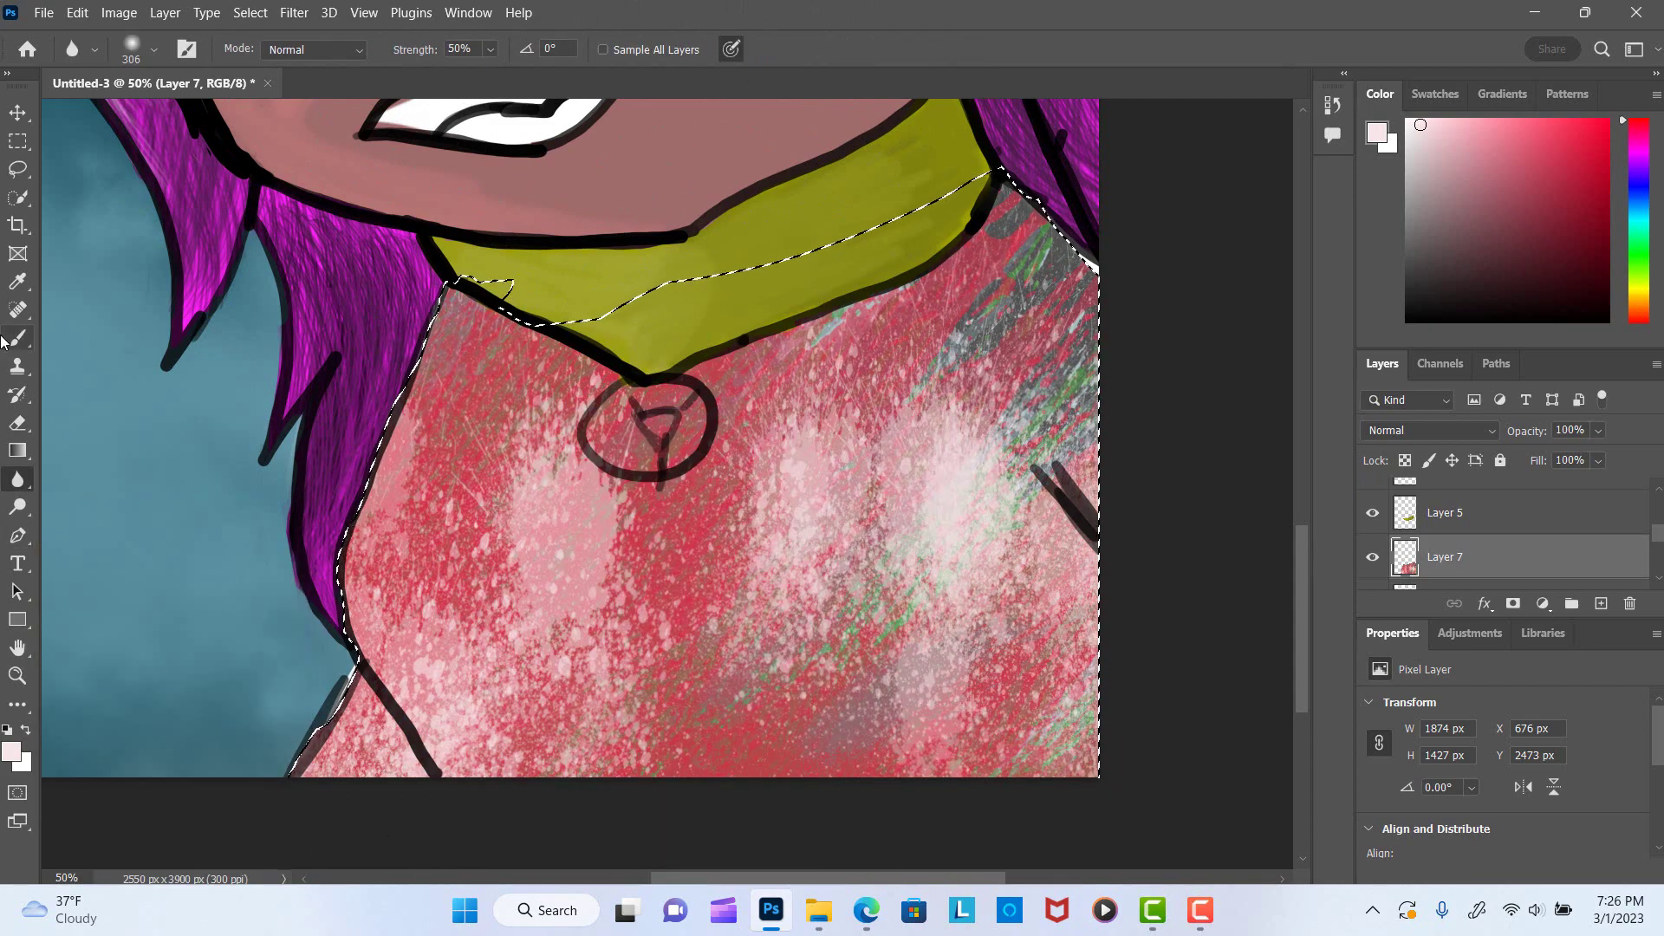
click(17, 339)
click(1479, 284)
drag(390, 677, 1040, 399)
drag(780, 694, 1083, 260)
drag(824, 771, 1084, 208)
drag(650, 772, 1084, 173)
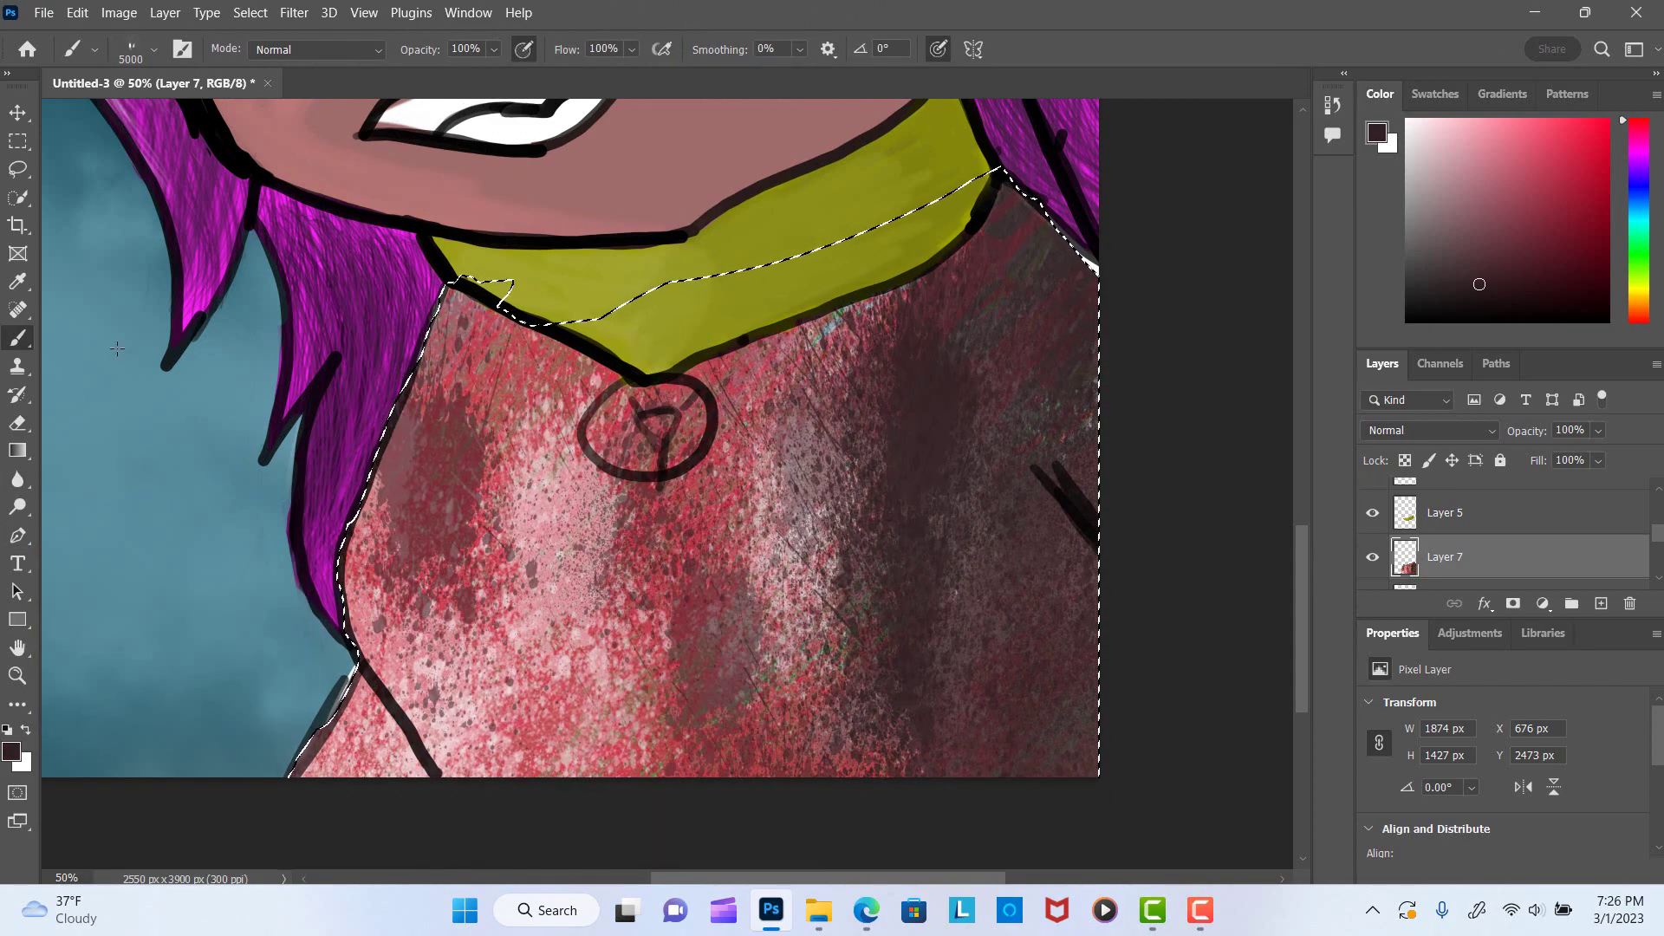
click(17, 480)
Save the drawing as a PSD file, confirming the Photoshop format options.
key(z)
drag(346, 338, 75, 335)
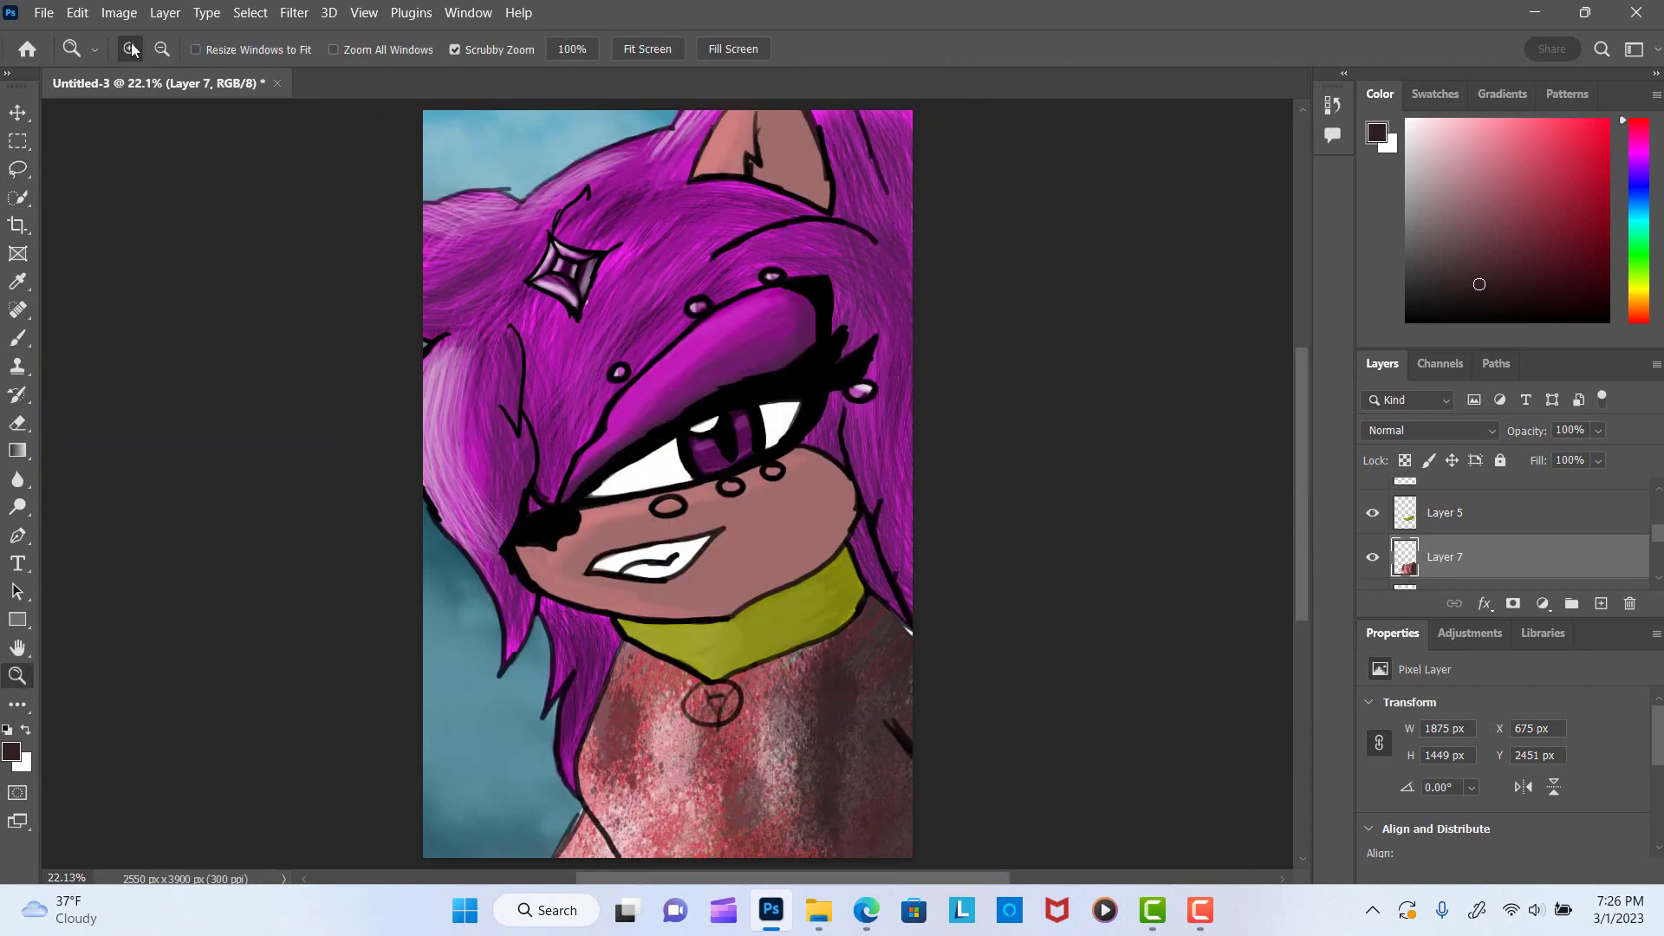
key(ctrl+s)
key(Return)
key(Return)
mouse_move(884, 594)
mouse_down()
mouse_move(977, 662)
mouse_move(607, 520)
mouse_up()
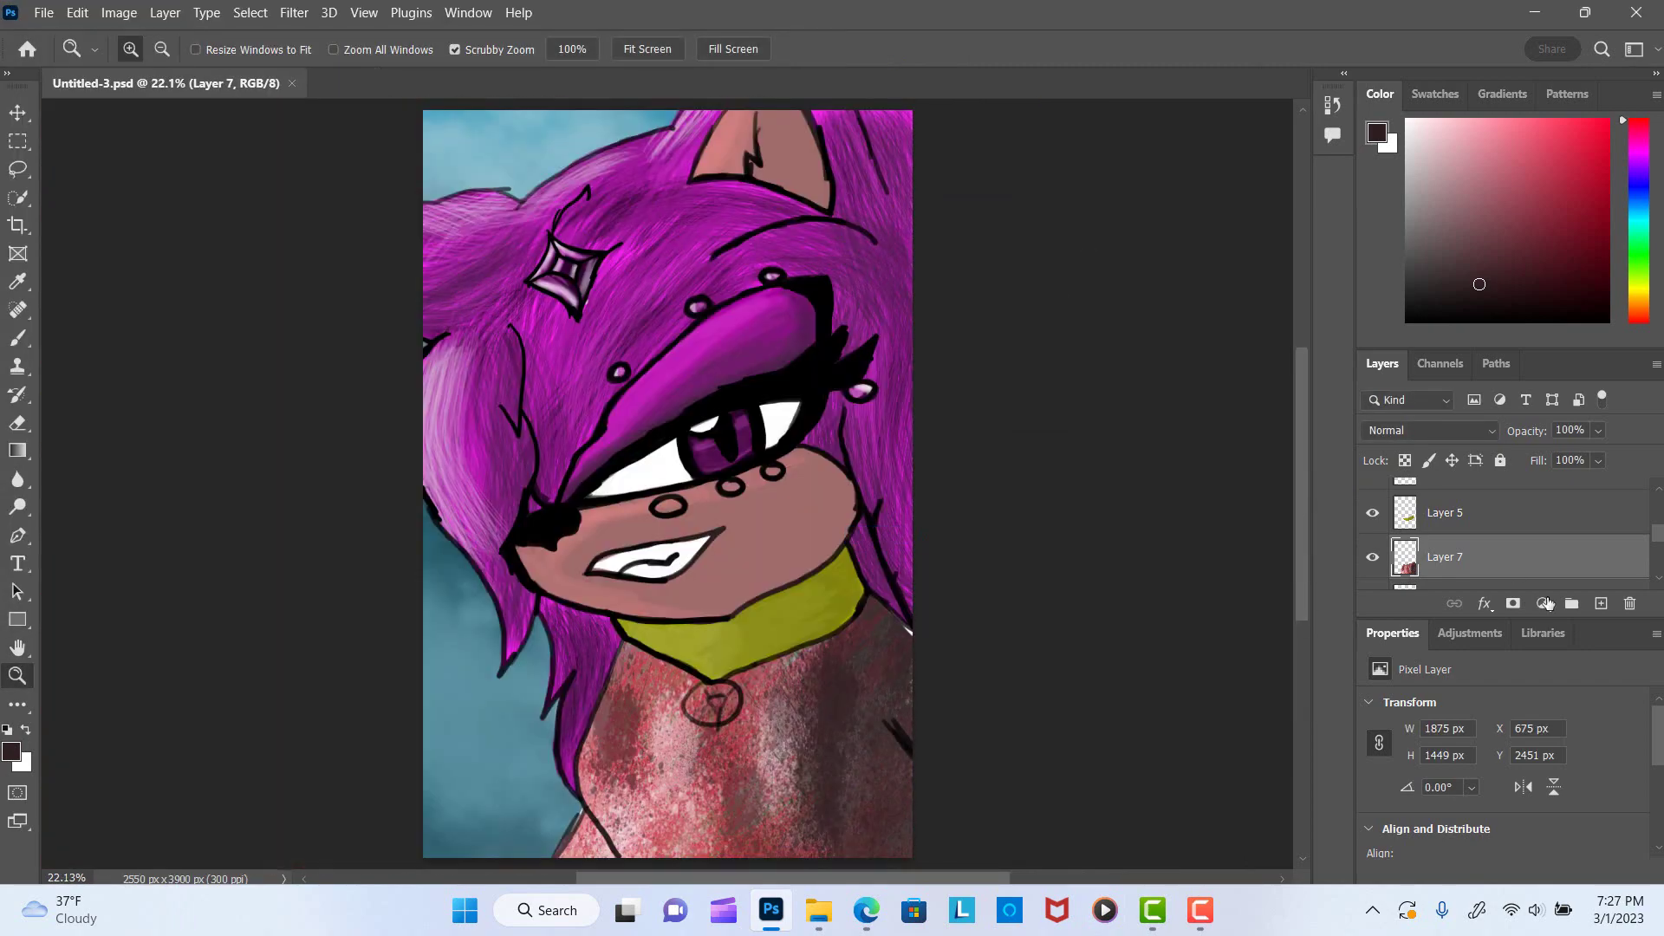
key(ctrl+shift+alt+n)
On a new layer, fill the nostril oval dark purple and erase stray spatter.
key(ctrl+plus)
key(ctrl+plus)
key(ctrl+plus)
click(17, 339)
drag(416, 607, 459, 659)
right_click(503, 405)
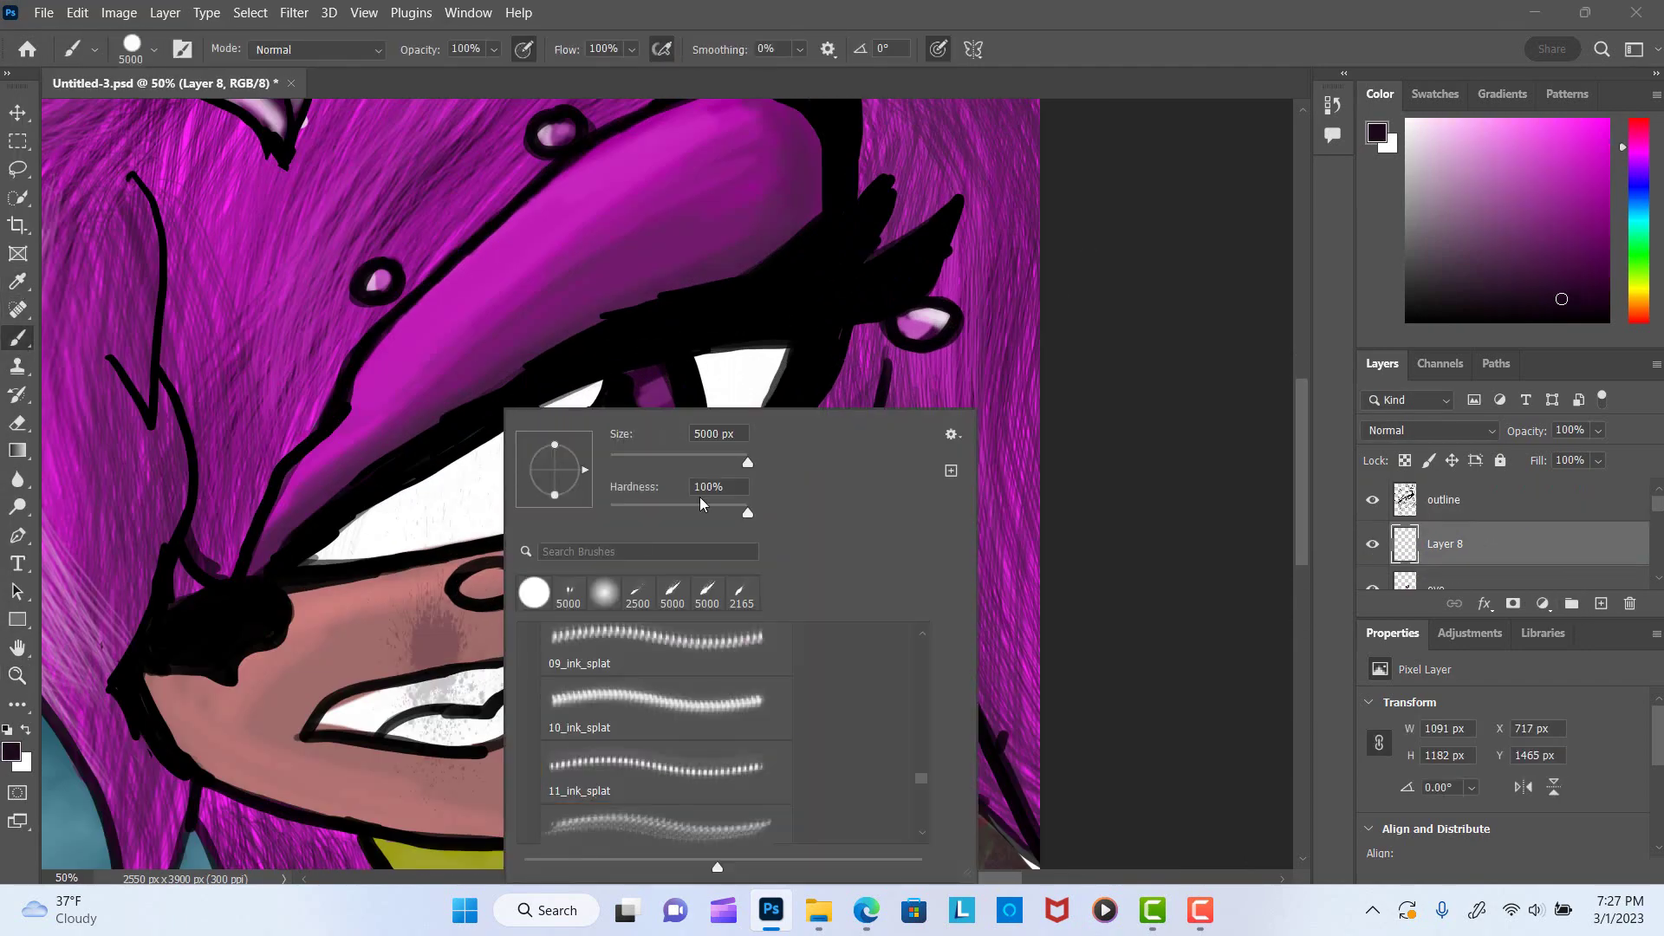
click(474, 577)
click(18, 423)
drag(490, 583, 418, 652)
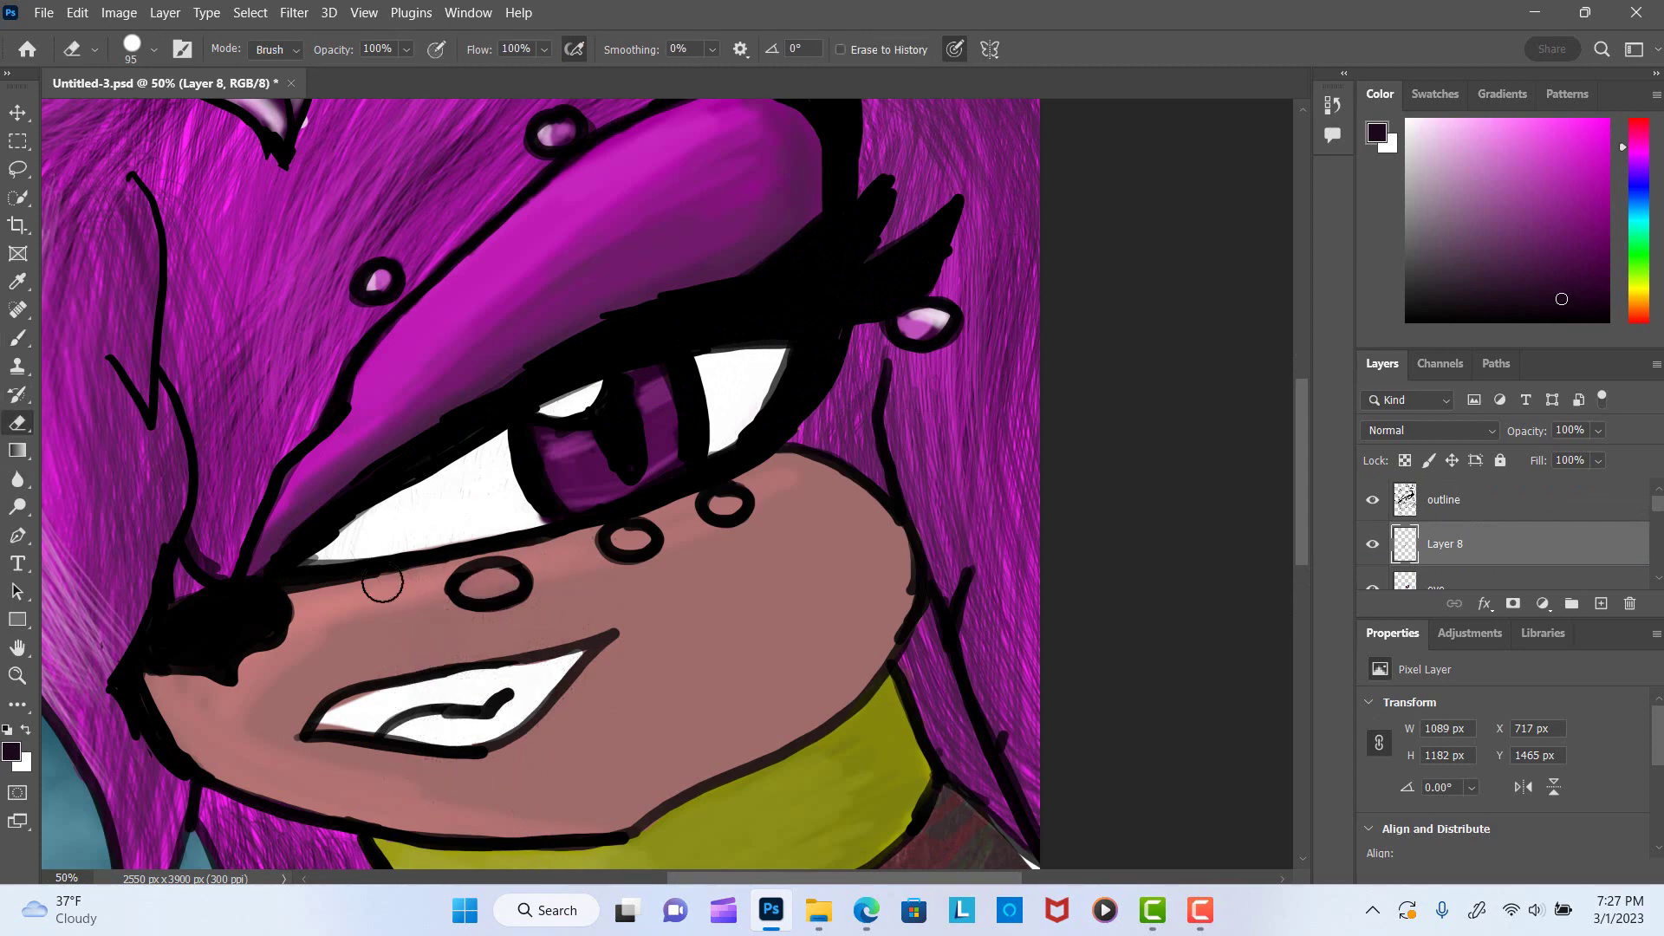
key(b)
drag(464, 586, 496, 580)
Dab lighter mauve into the face spots with a soft round brush and blur them.
alt+click(700, 405)
right_click(700, 405)
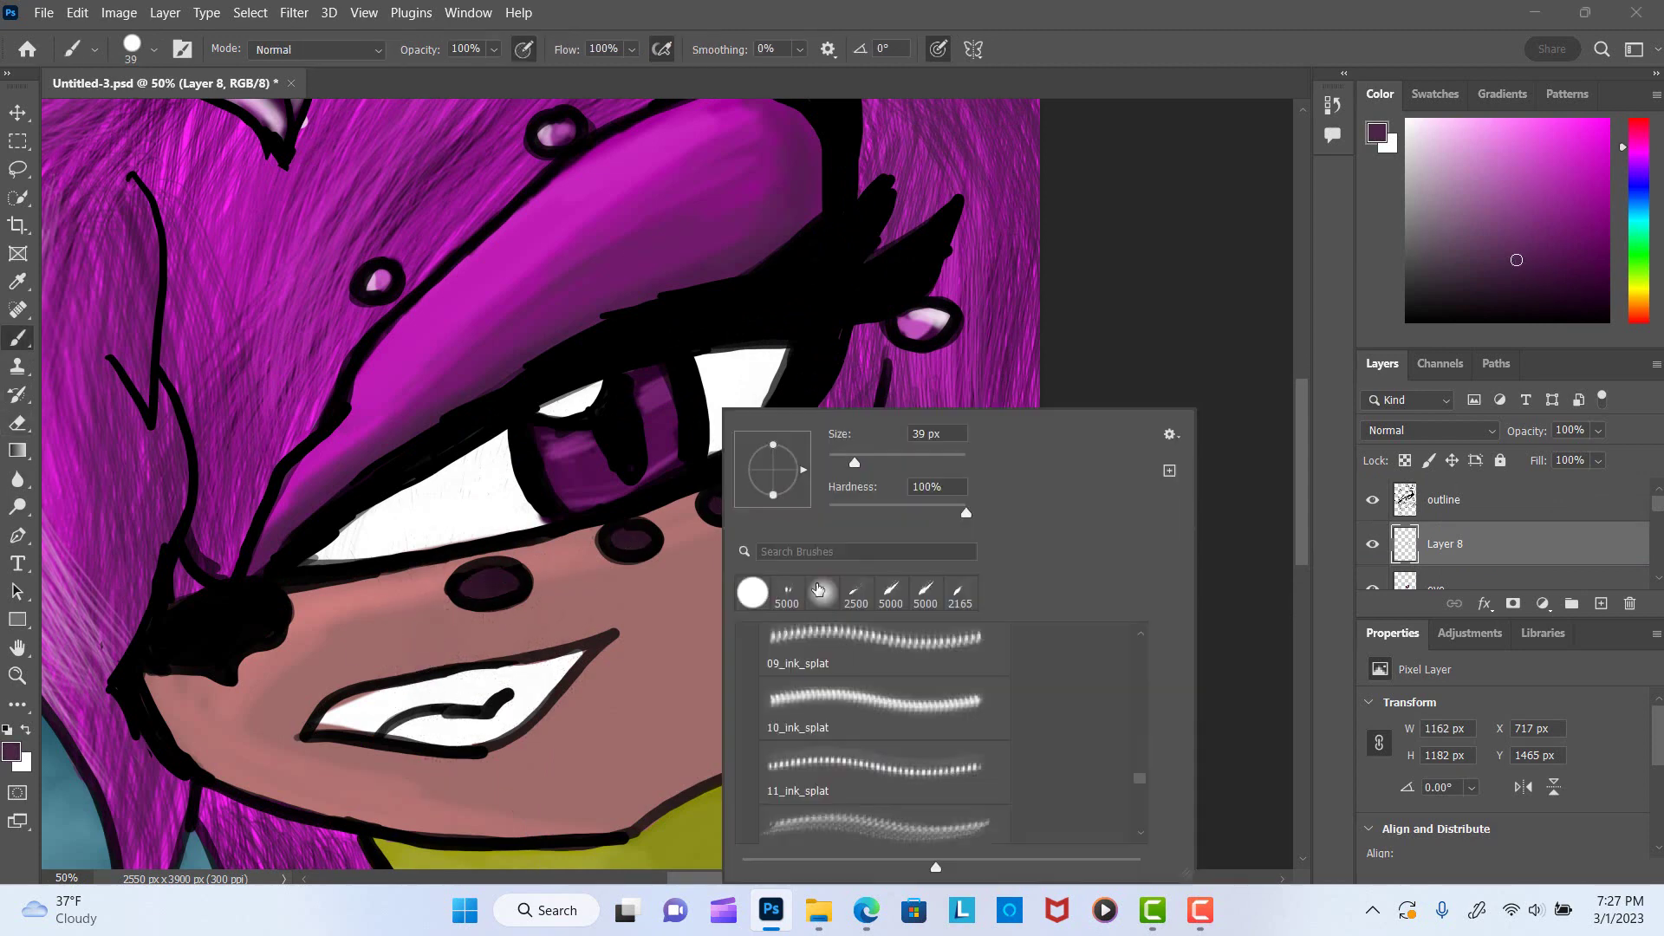
double_click(799, 588)
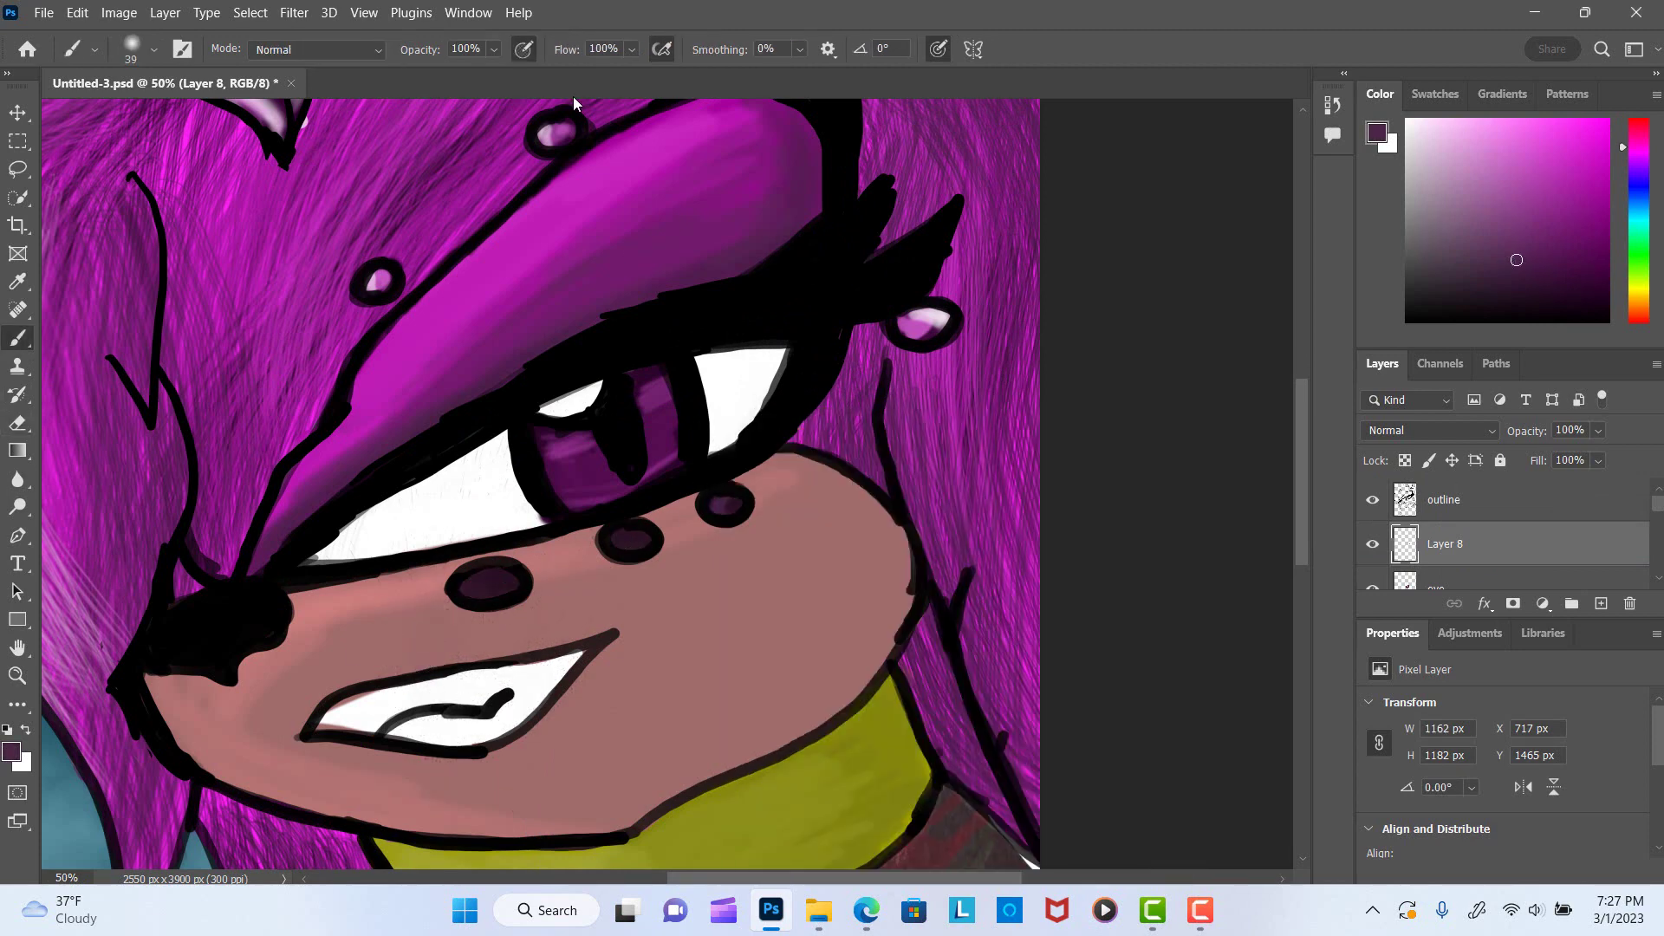
click(738, 507)
alt+click(501, 579)
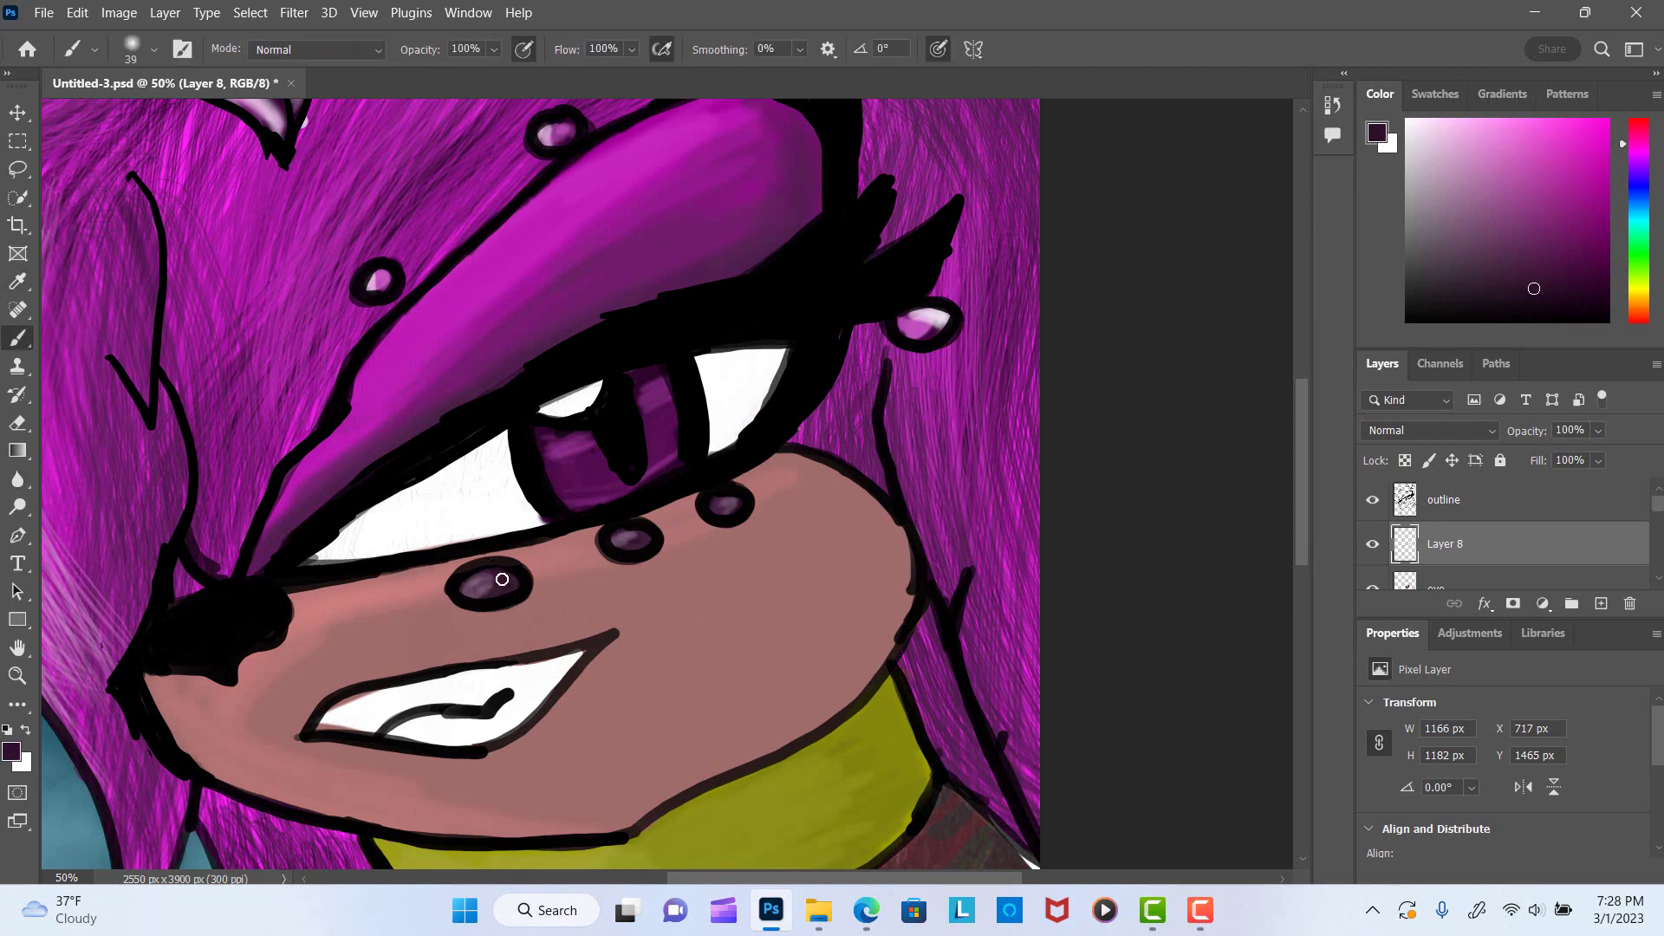
click(17, 479)
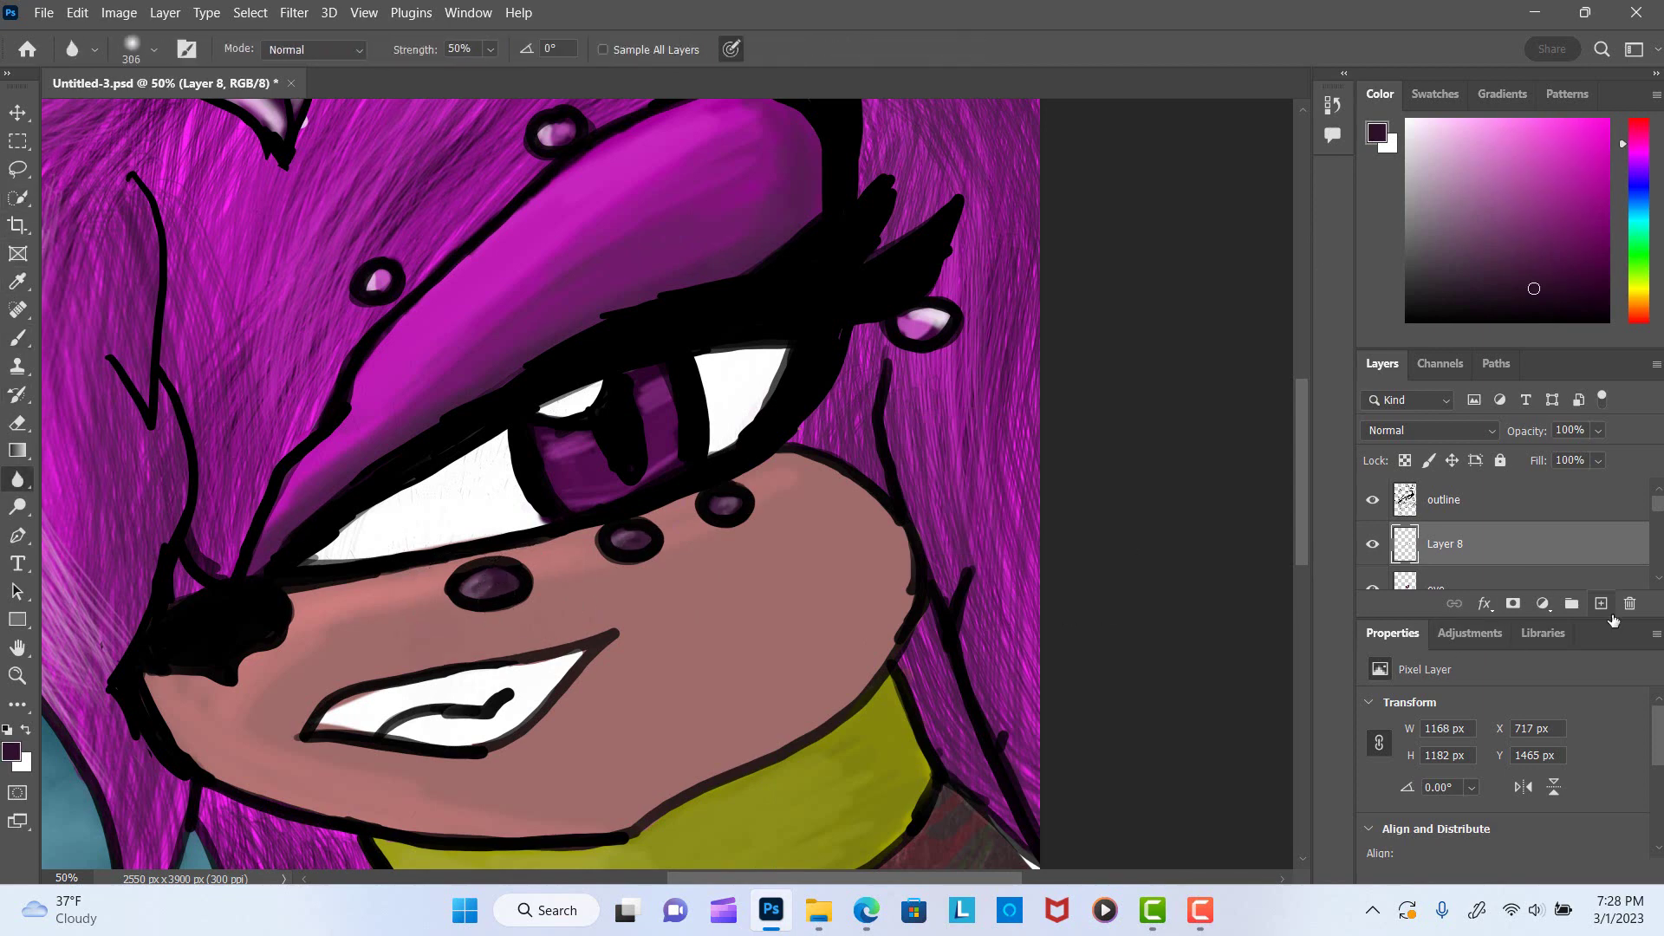
On a new layer, tint the eye white light cyan and move the layer lower.
click(1601, 604)
click(1423, 145)
key(b)
drag(349, 460, 529, 485)
drag(1445, 543, 1446, 598)
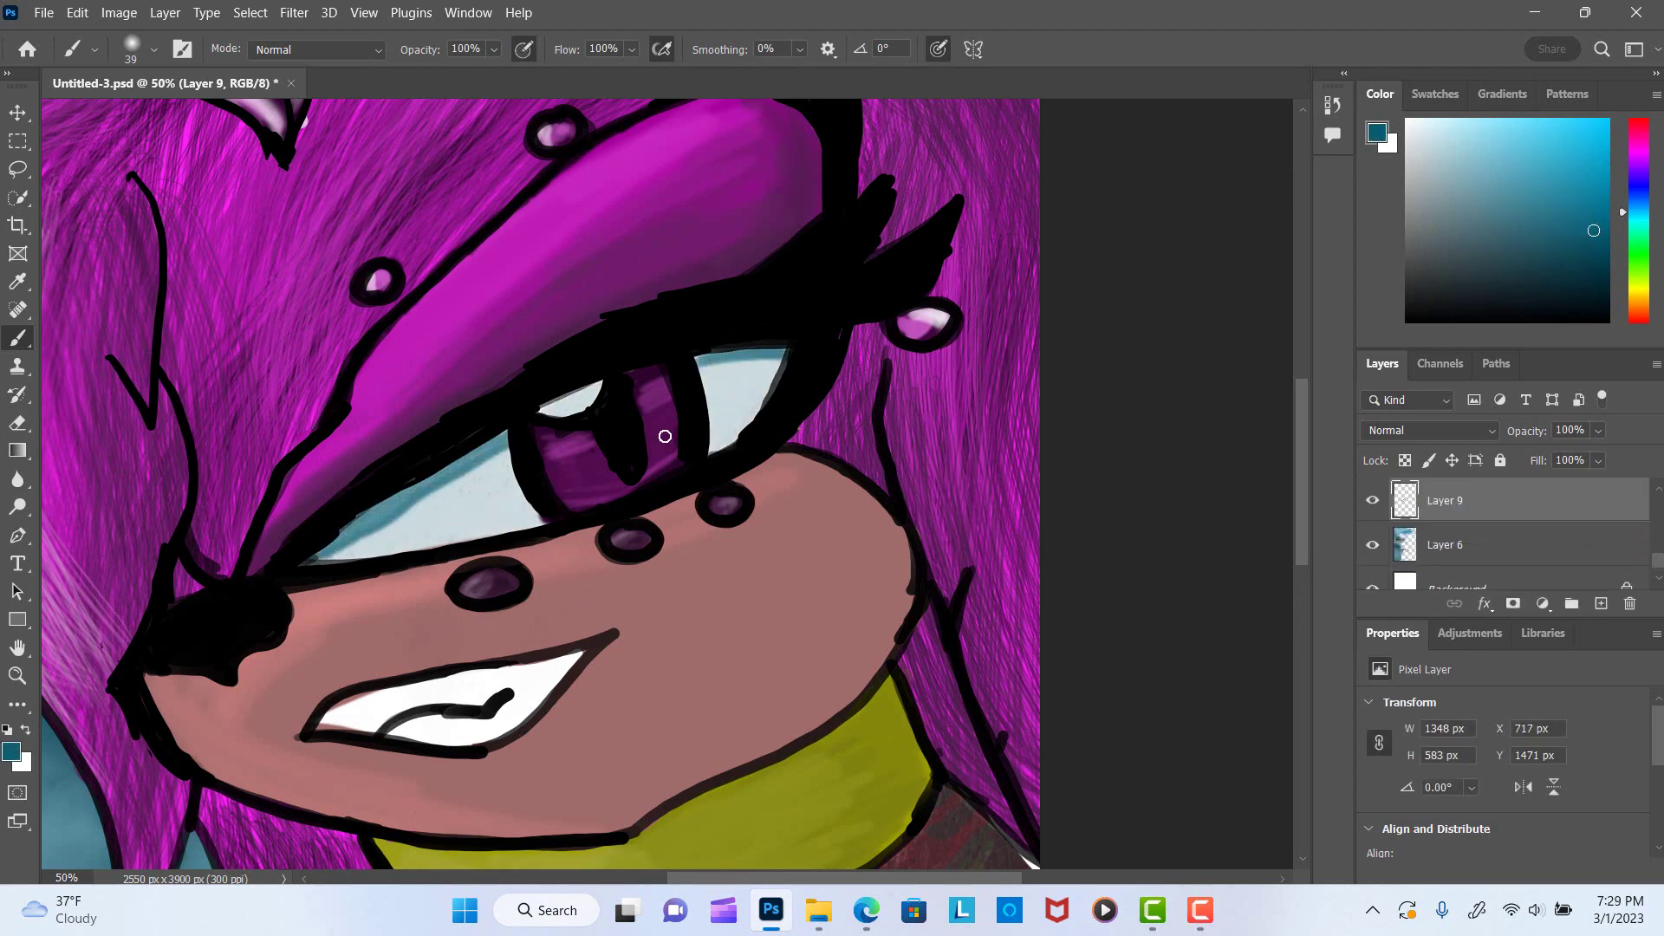
Sample the eye's light blue, soften its tint with Brush and Blur, and select Layer 8.
click(17, 478)
key(i)
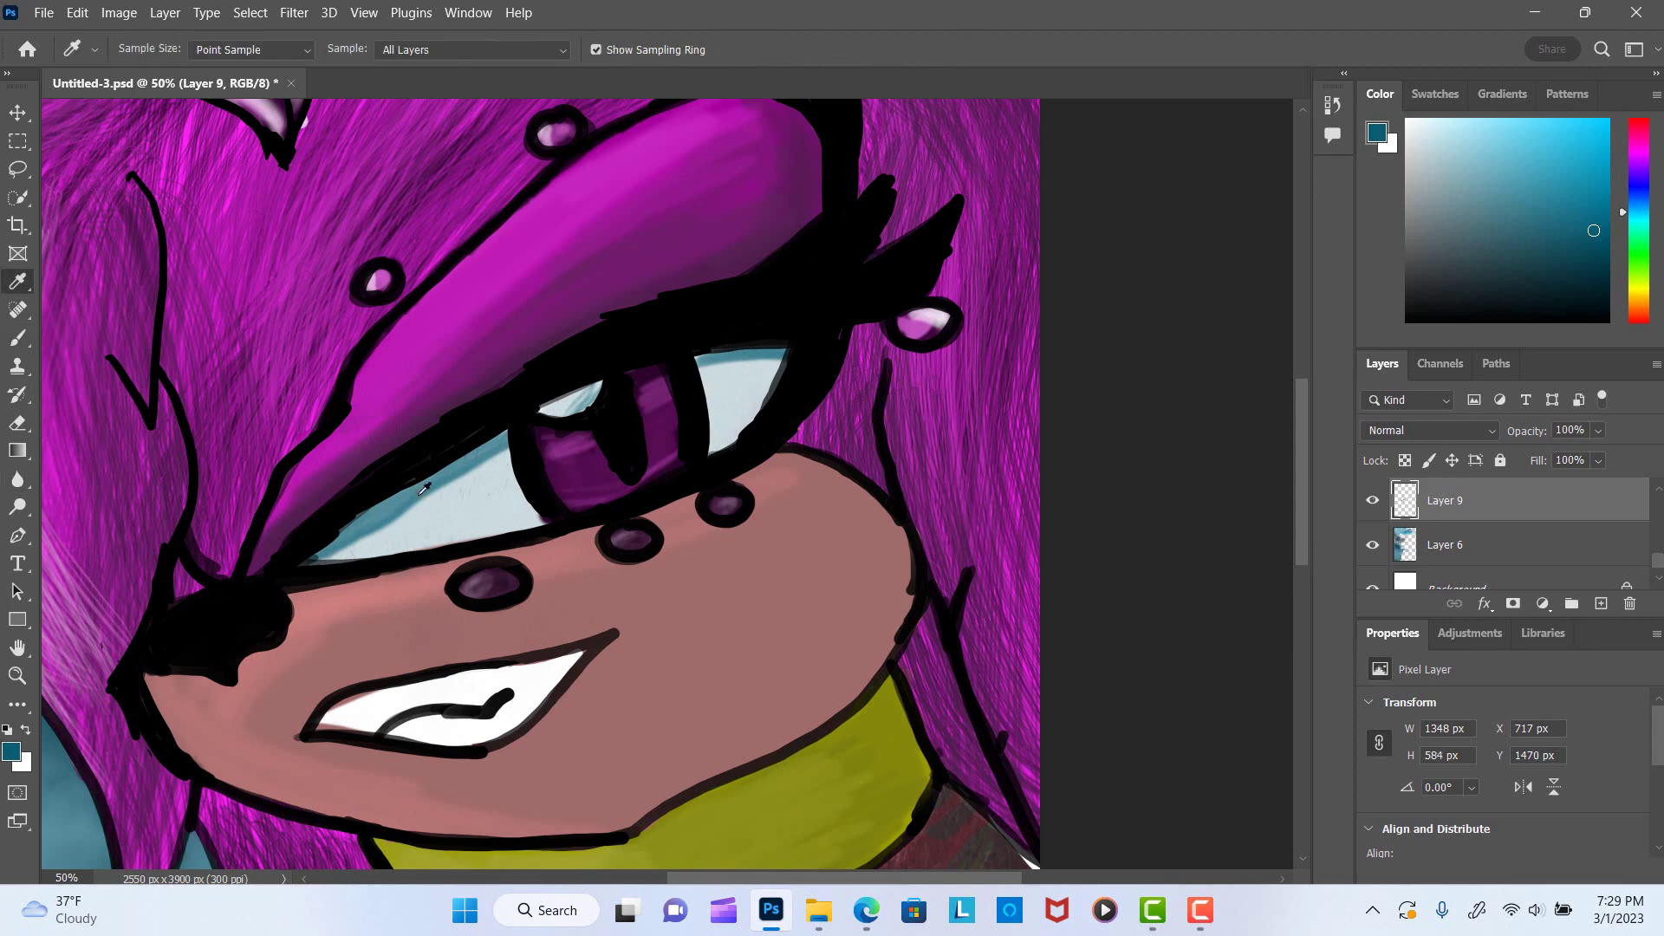
click(491, 476)
key(b)
click(26, 482)
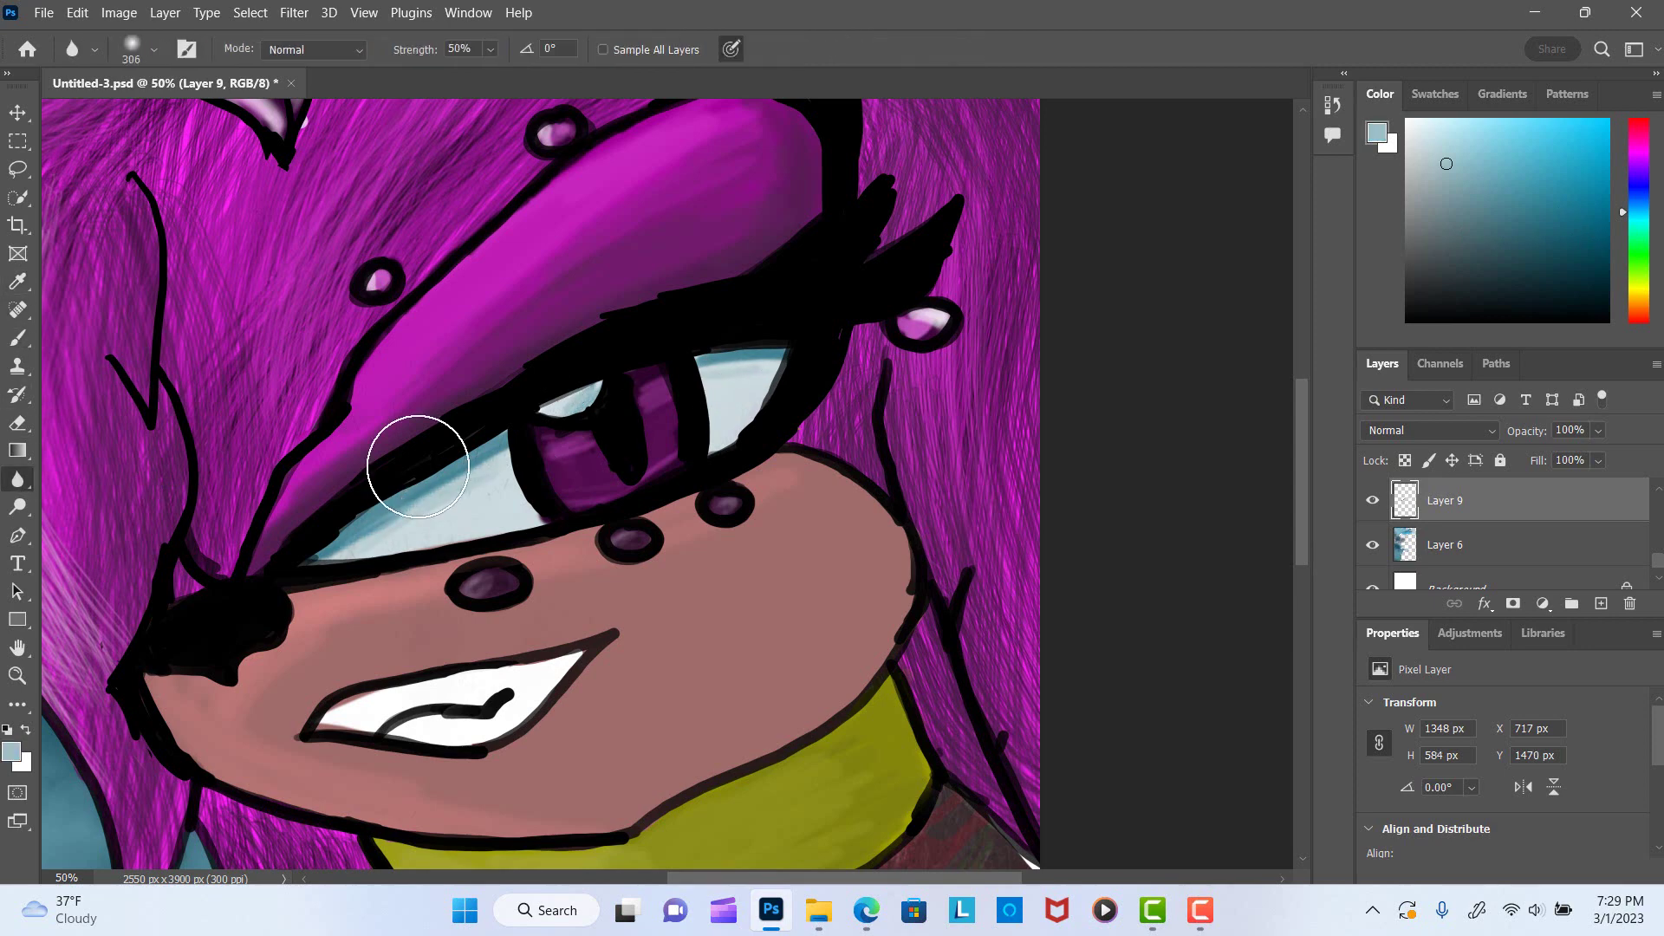
scroll(1602, 523, up, 3)
click(1473, 544)
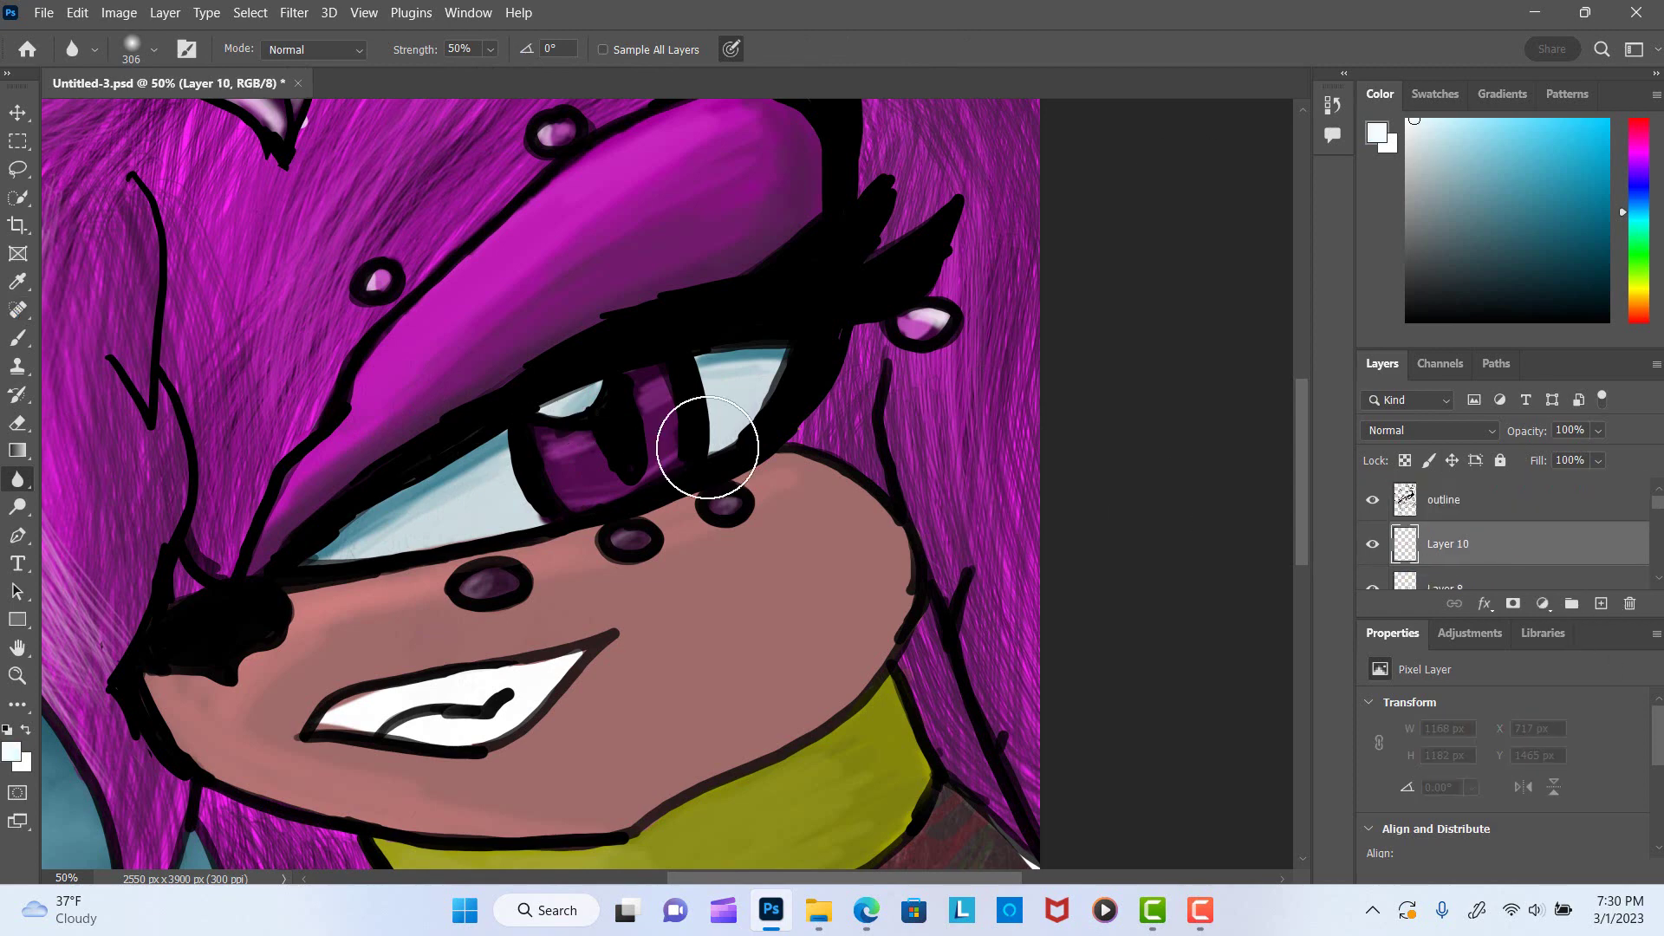
key(b)
scroll(1302, 405, down, 3)
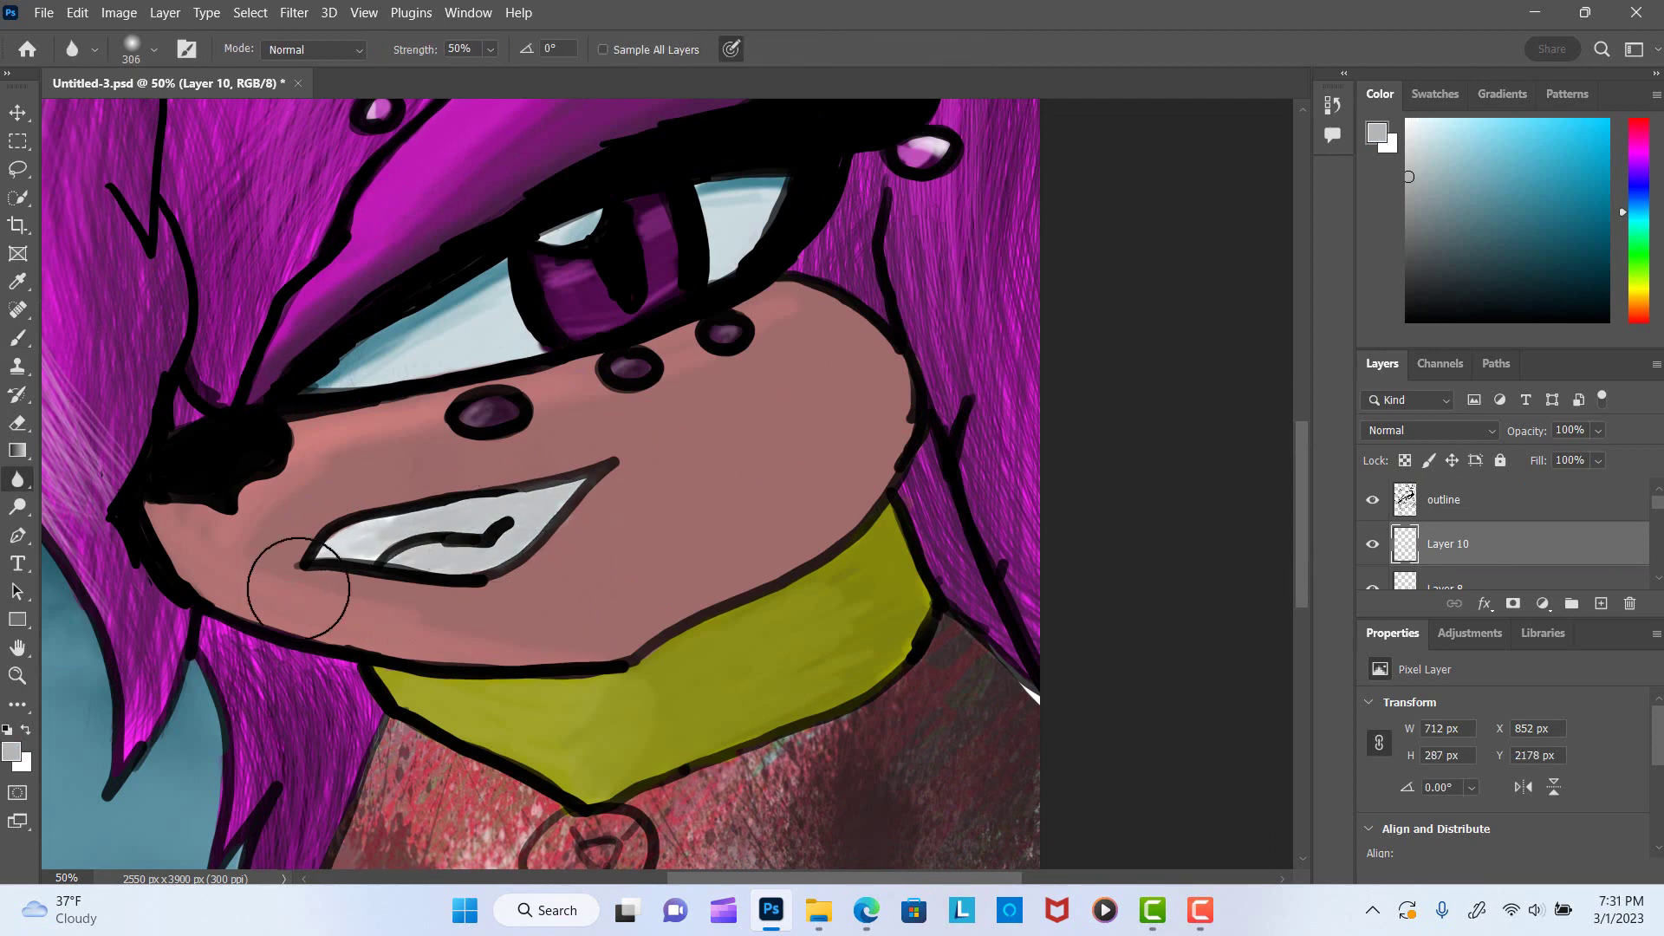
Touch up the outline layer with black paint.
click(1443, 500)
key(d)
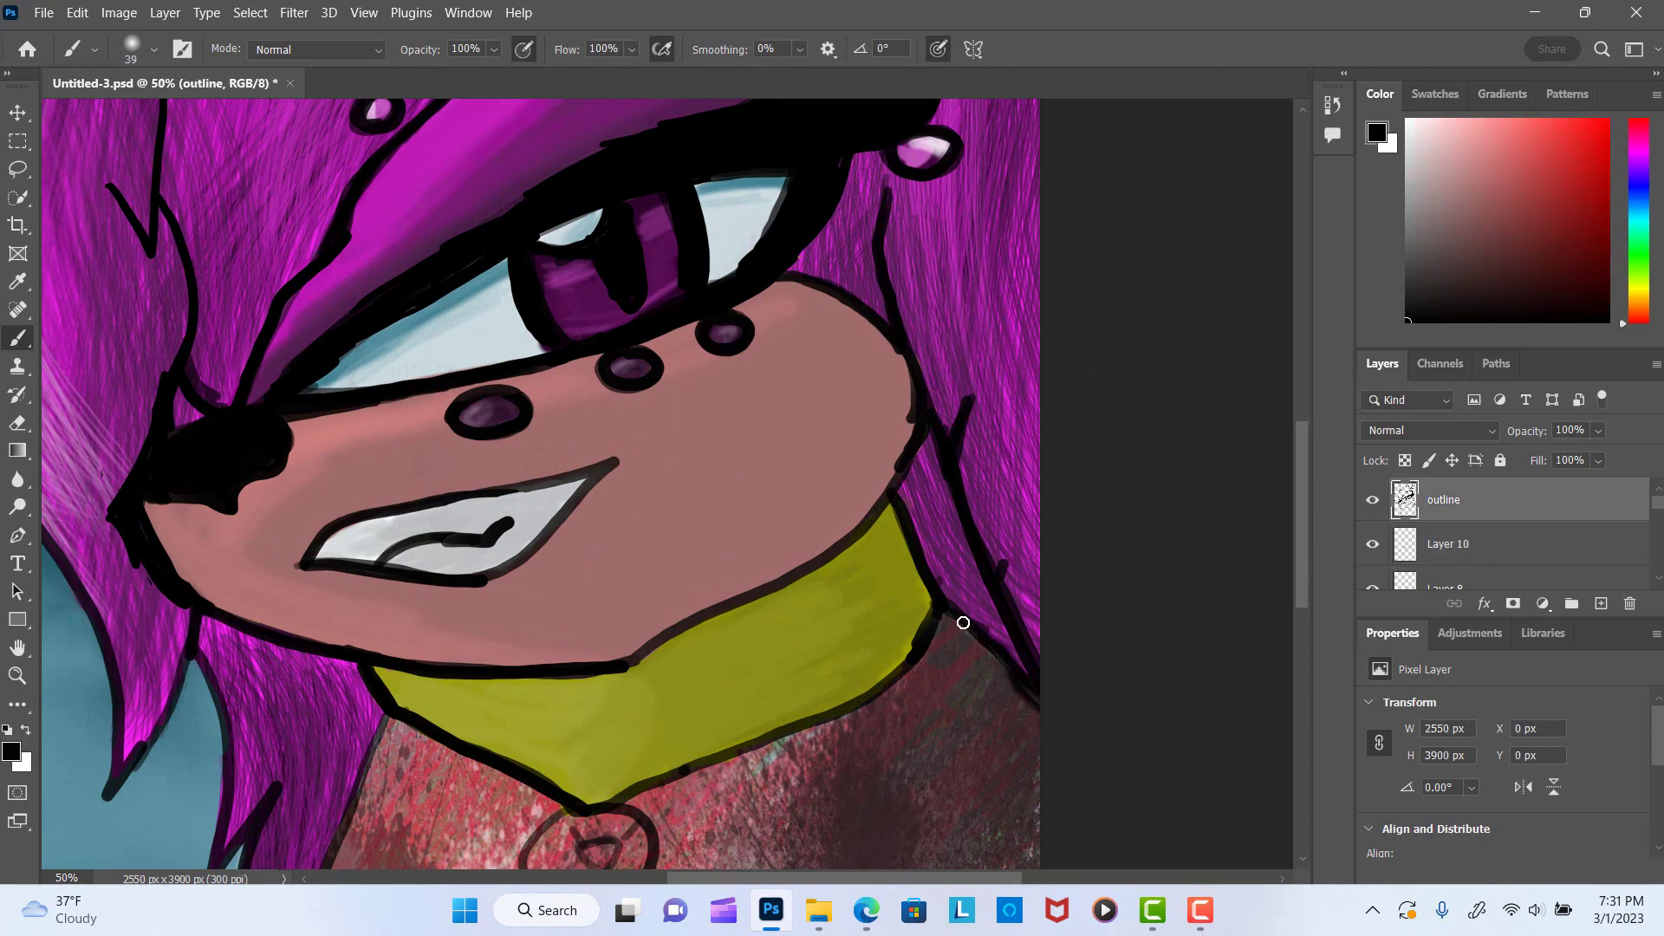
drag(962, 623, 1004, 671)
scroll(489, 356, down, 3)
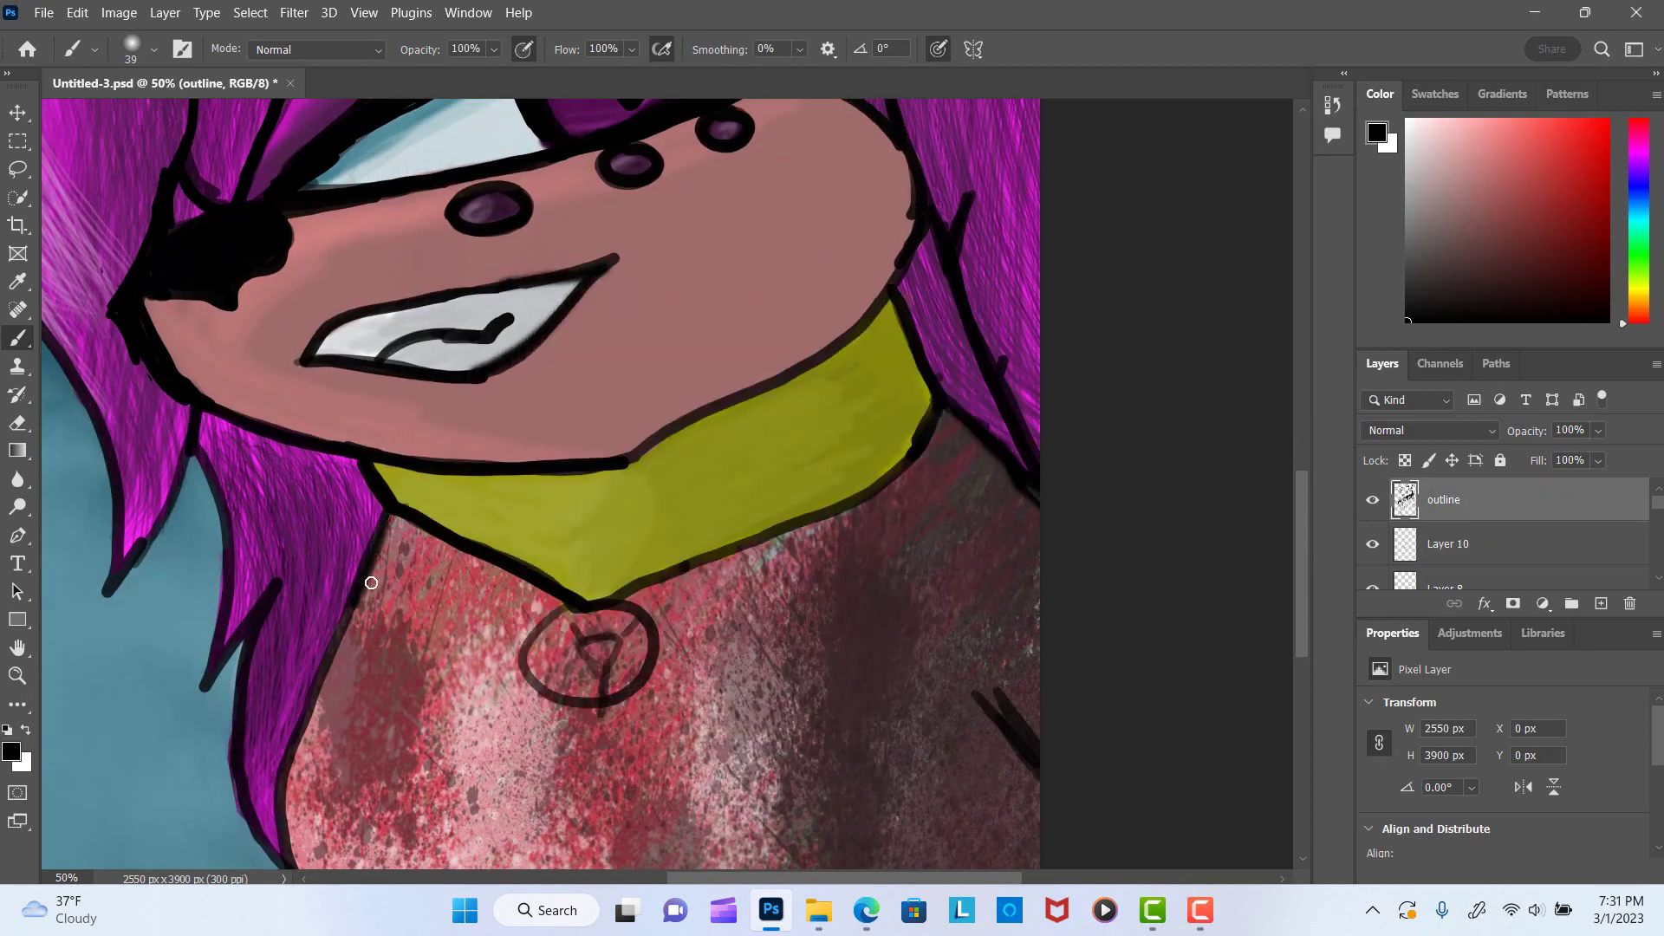
scroll(371, 583, down, 4)
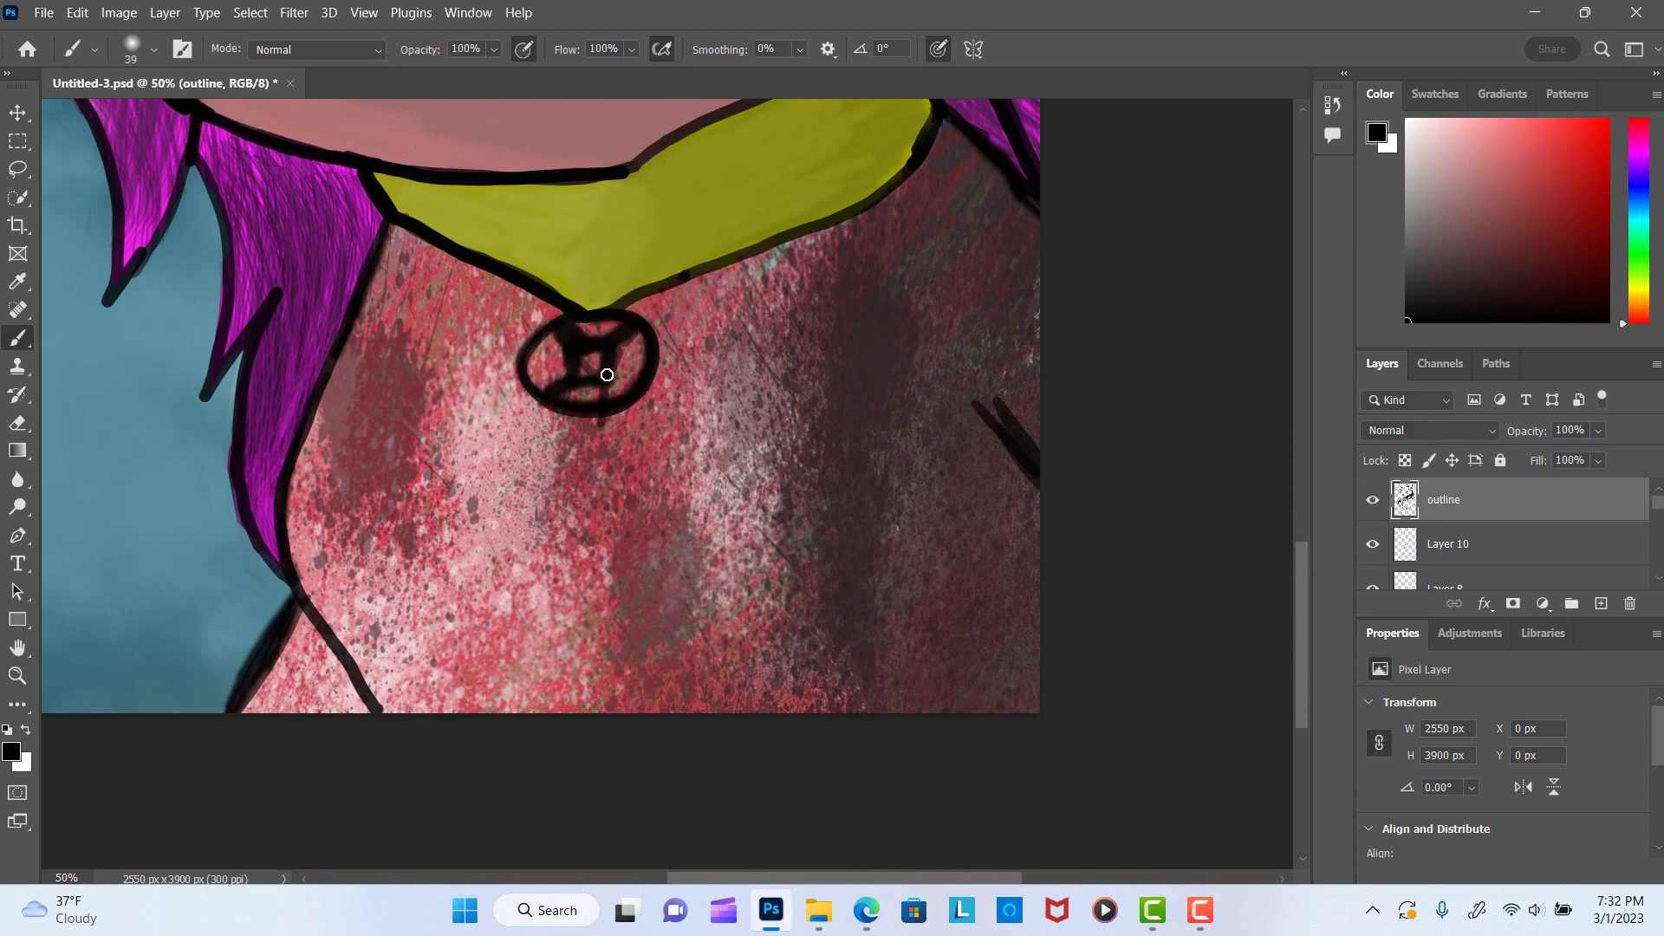
On a new layer, fill the collar pendant dark blue, undoing the lighter stroke.
ctrl+click(1601, 604)
click(1638, 188)
click(1607, 229)
drag(548, 372, 567, 341)
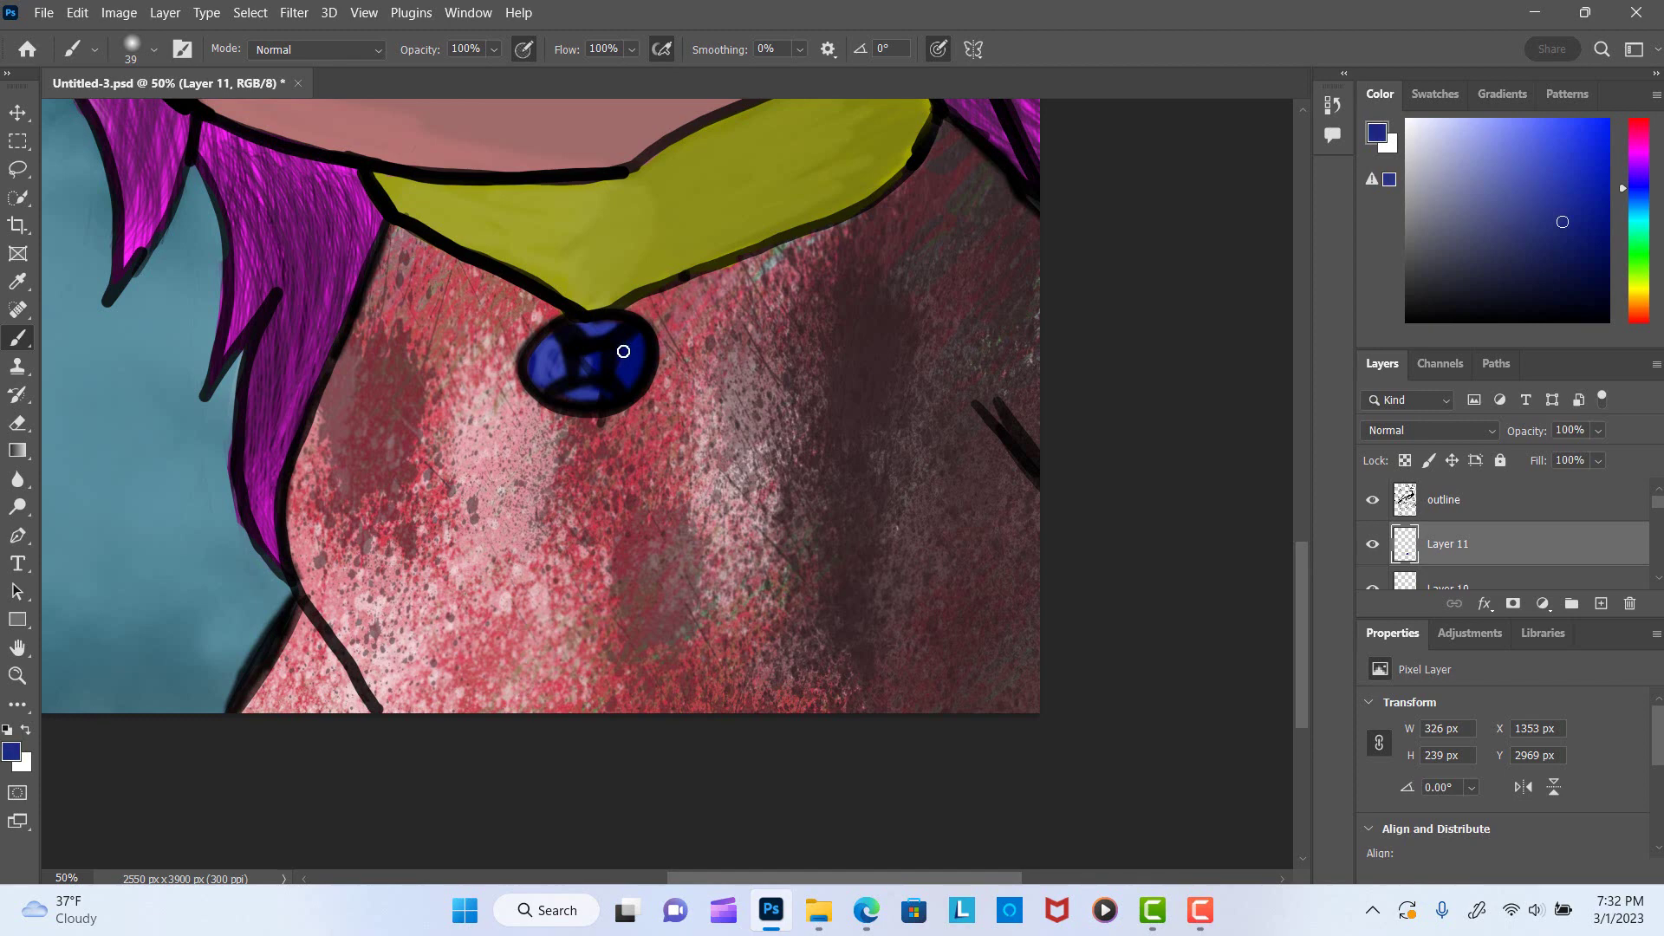
key(ctrl+z)
key(alt+bracketright)
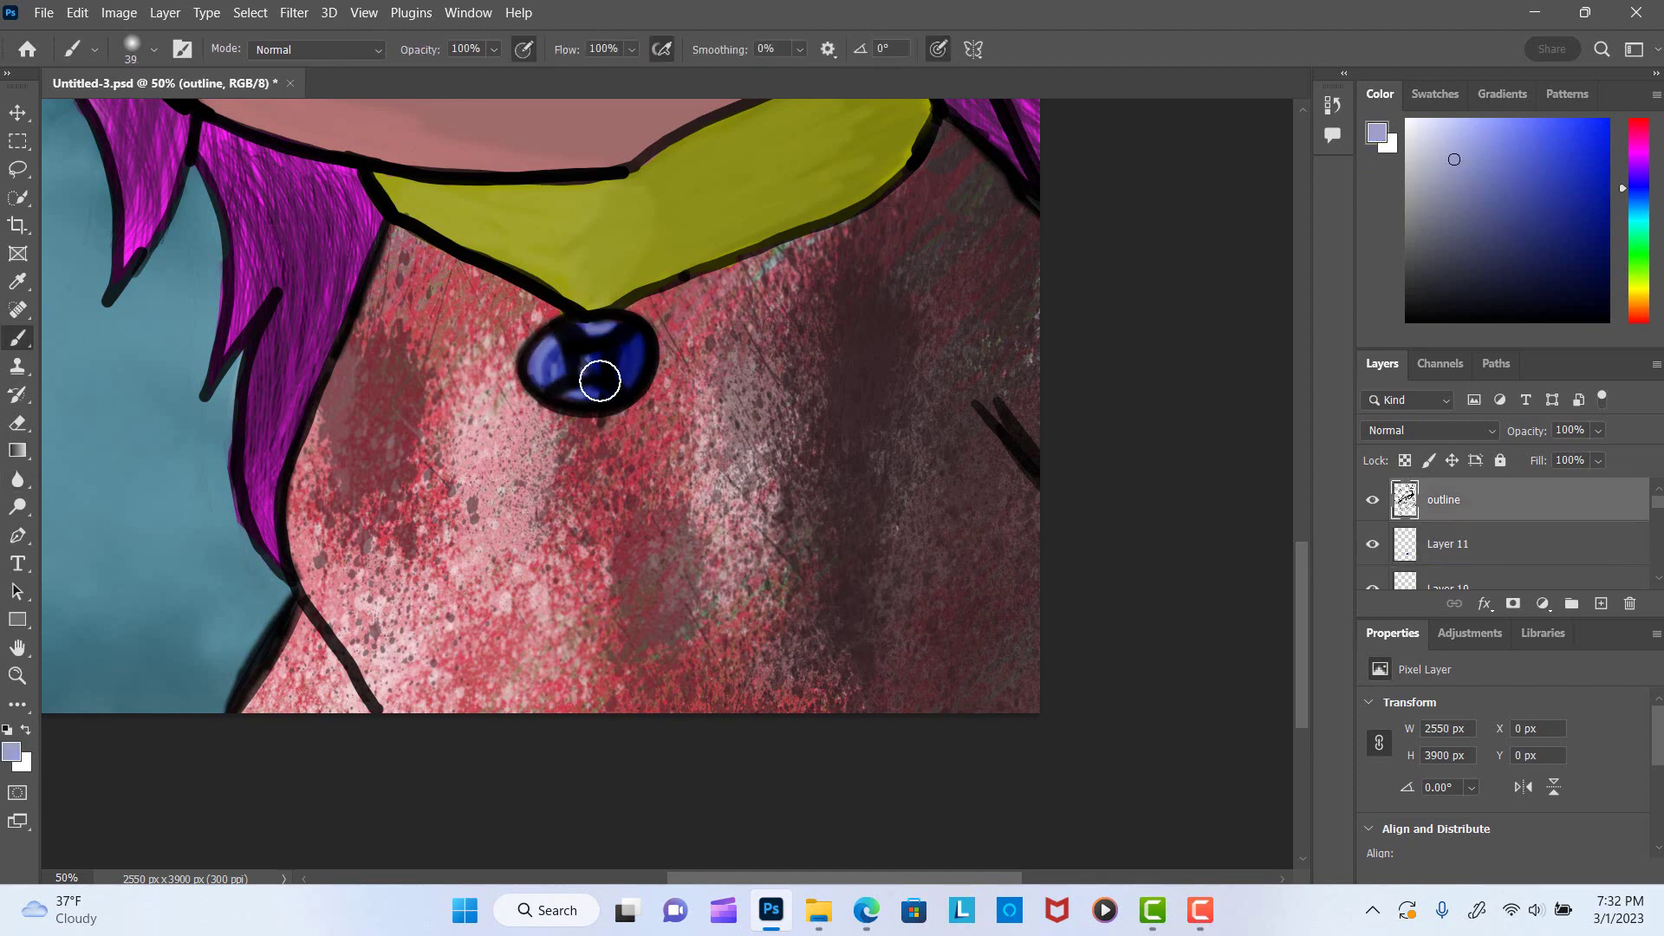
Reset colours to black and white, fit the whole image, and save the document.
key(d)
key(ctrl+0)
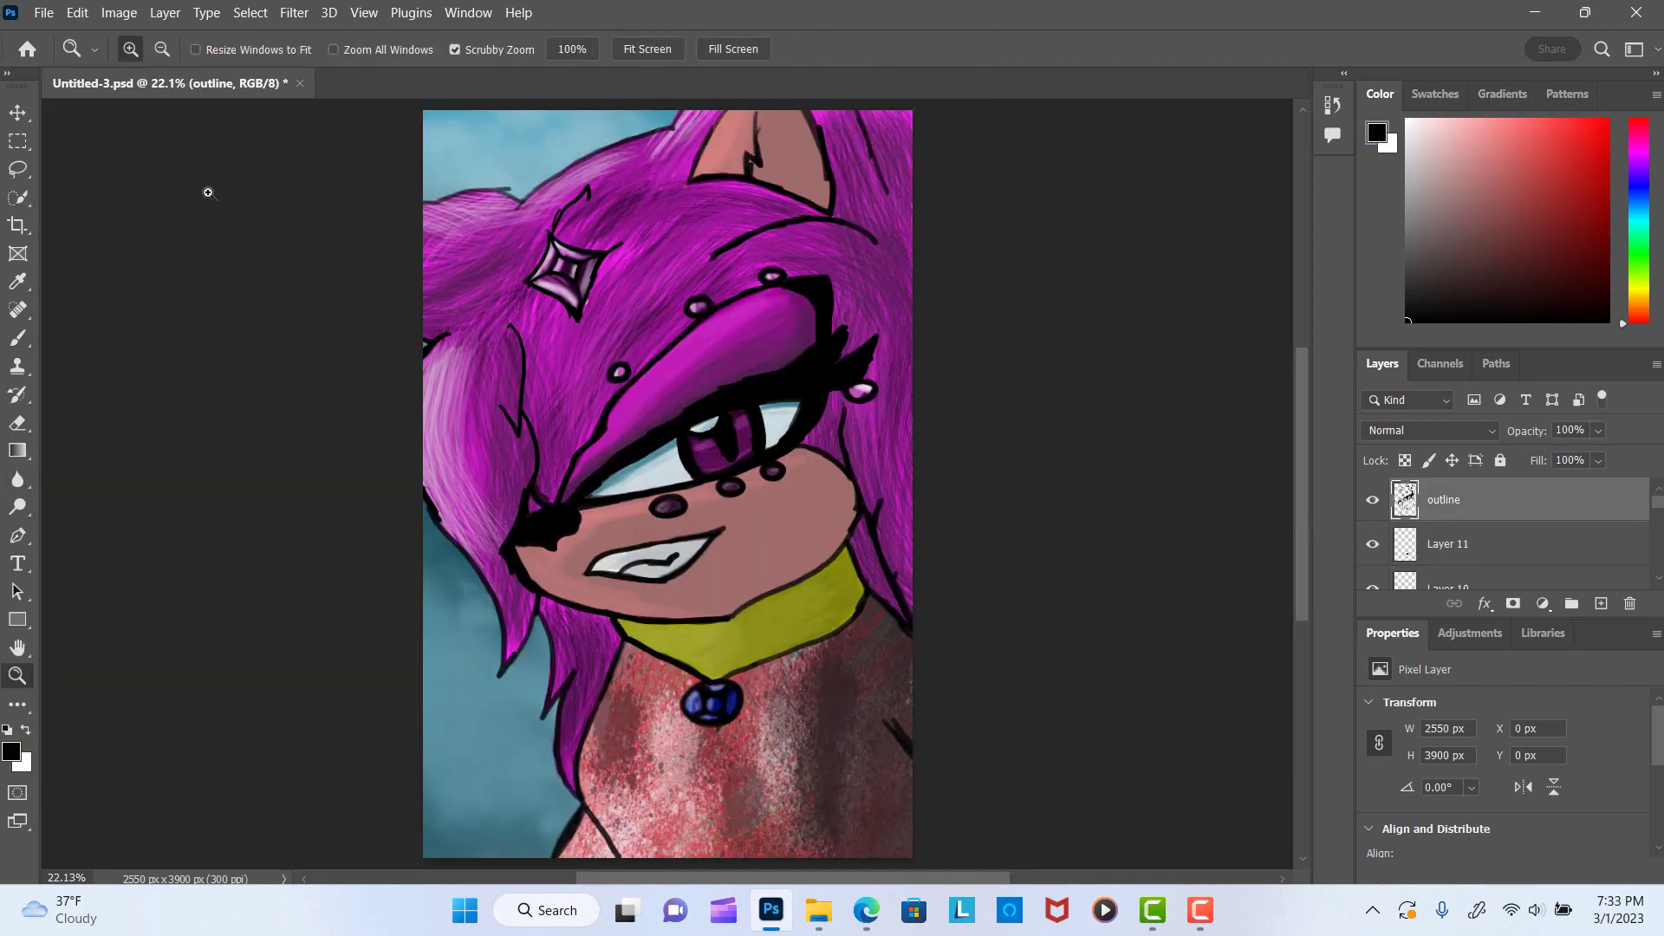
click(43, 12)
click(75, 230)
scroll(584, 279, up, 3)
click(43, 12)
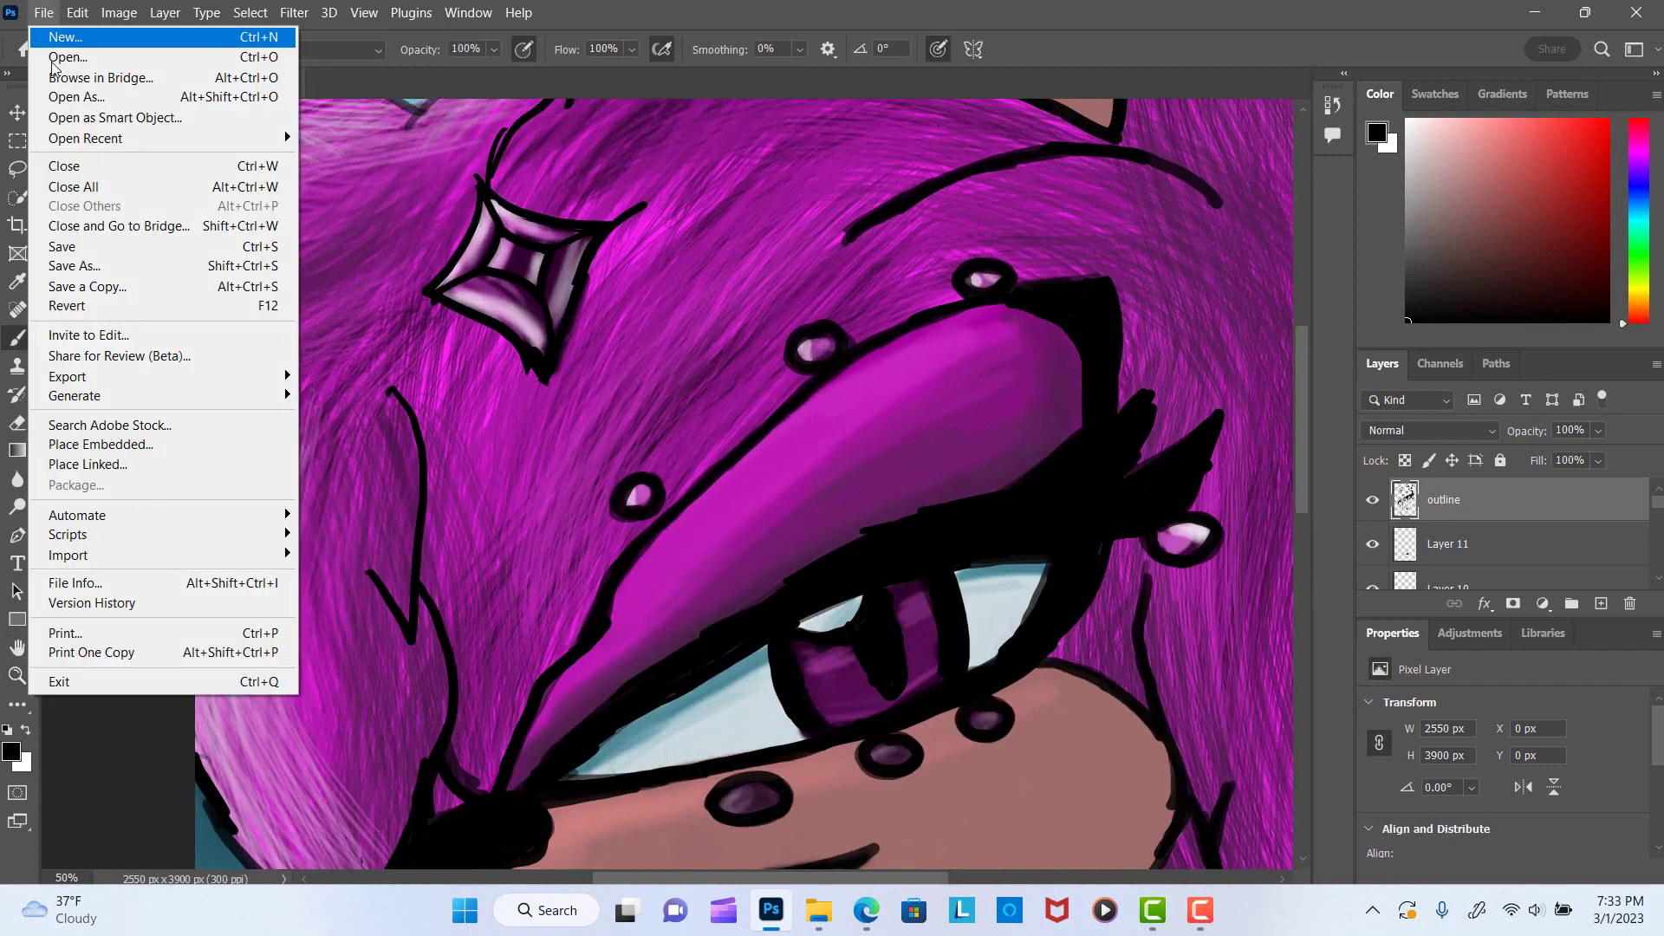
key(Escape)
Type a 'Made by' signature with the artist's name at the lower left and nudge it down.
key(t)
right_click(298, 427)
click(352, 439)
click(427, 665)
text(Made by Elisawol)
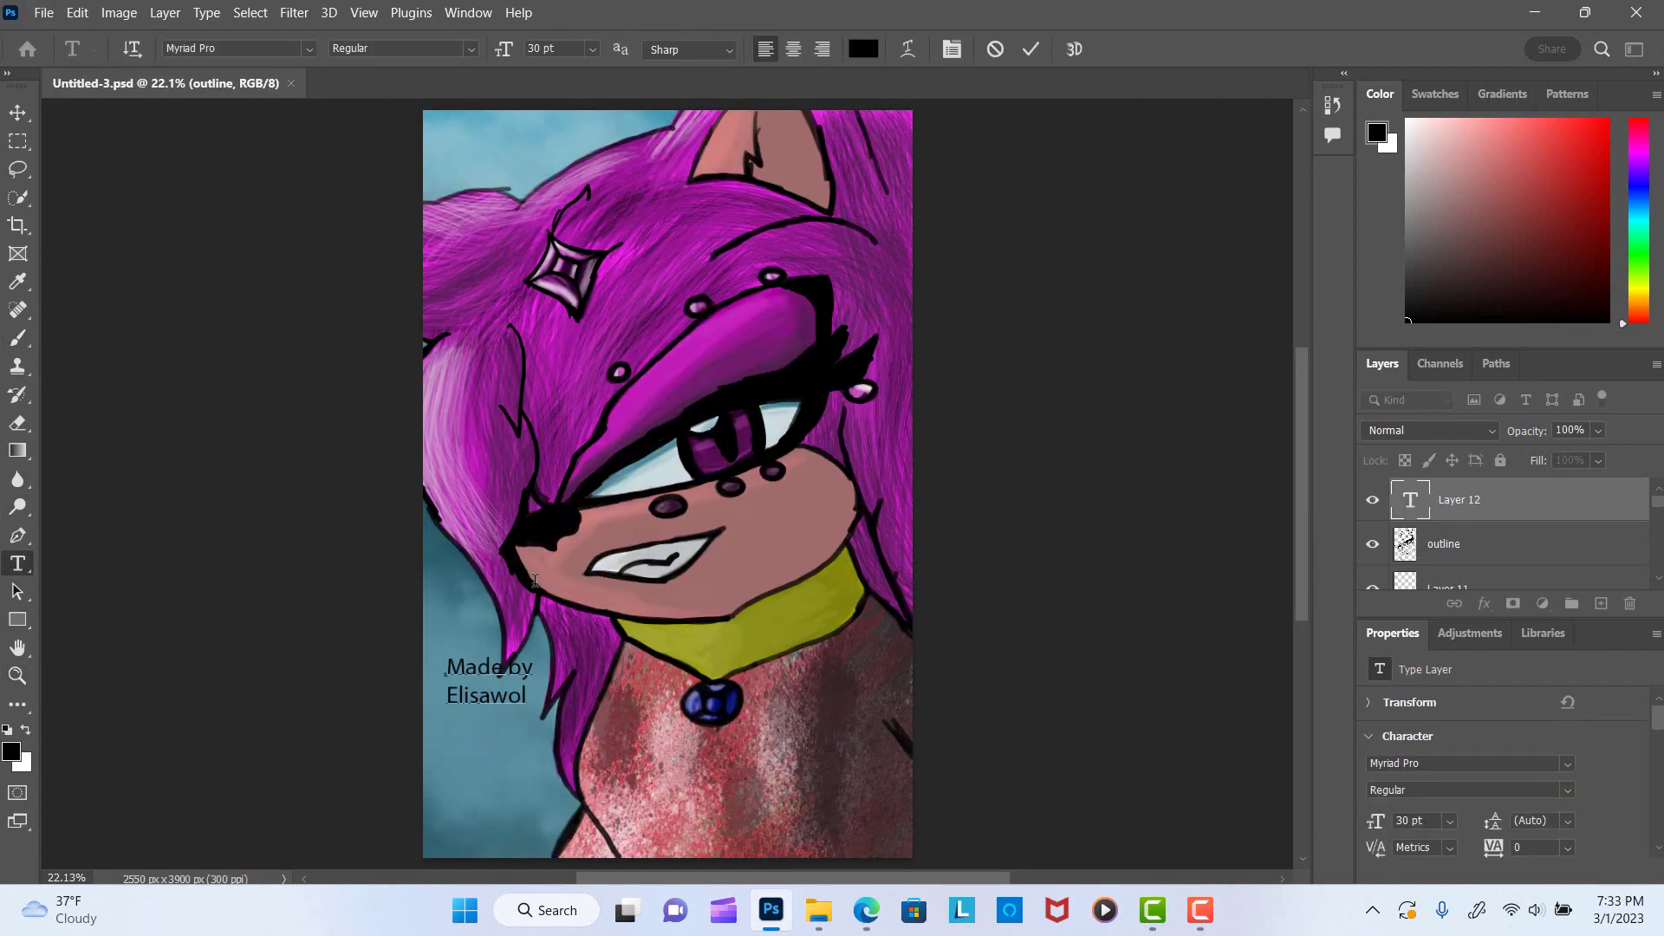
text(fM)
key(ctrl+Return)
key(v)
drag(496, 668, 490, 737)
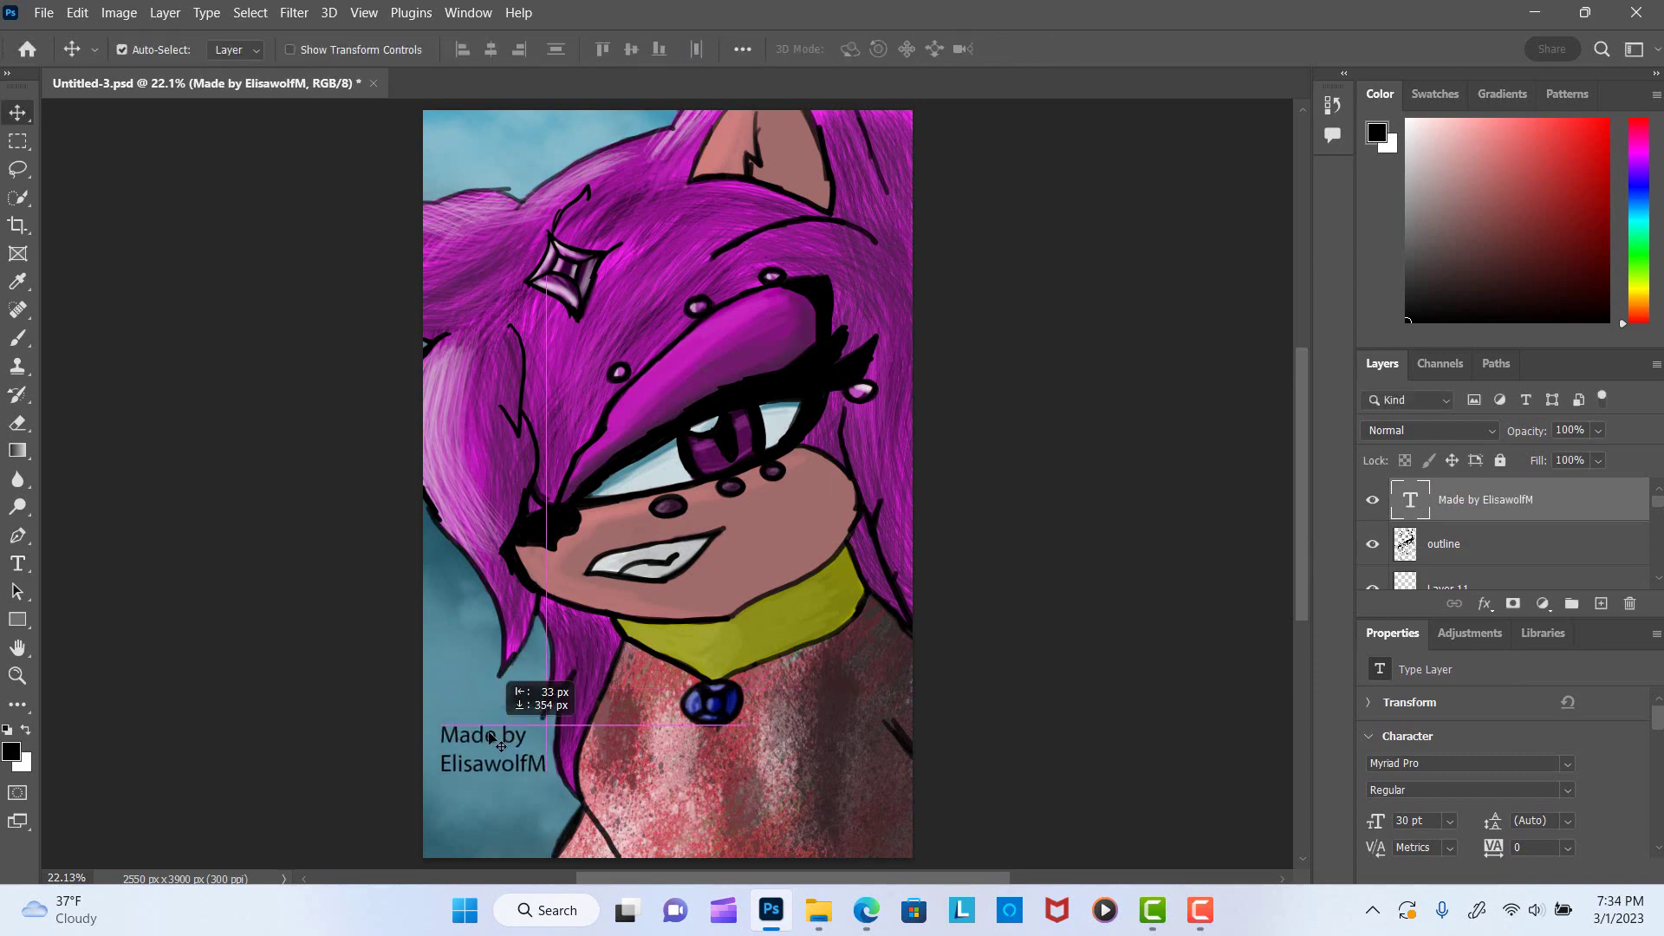
Switch to Full Screen Mode, confirming the Full Screen prompt, to view the finished artwork.
key(f)
key(f)
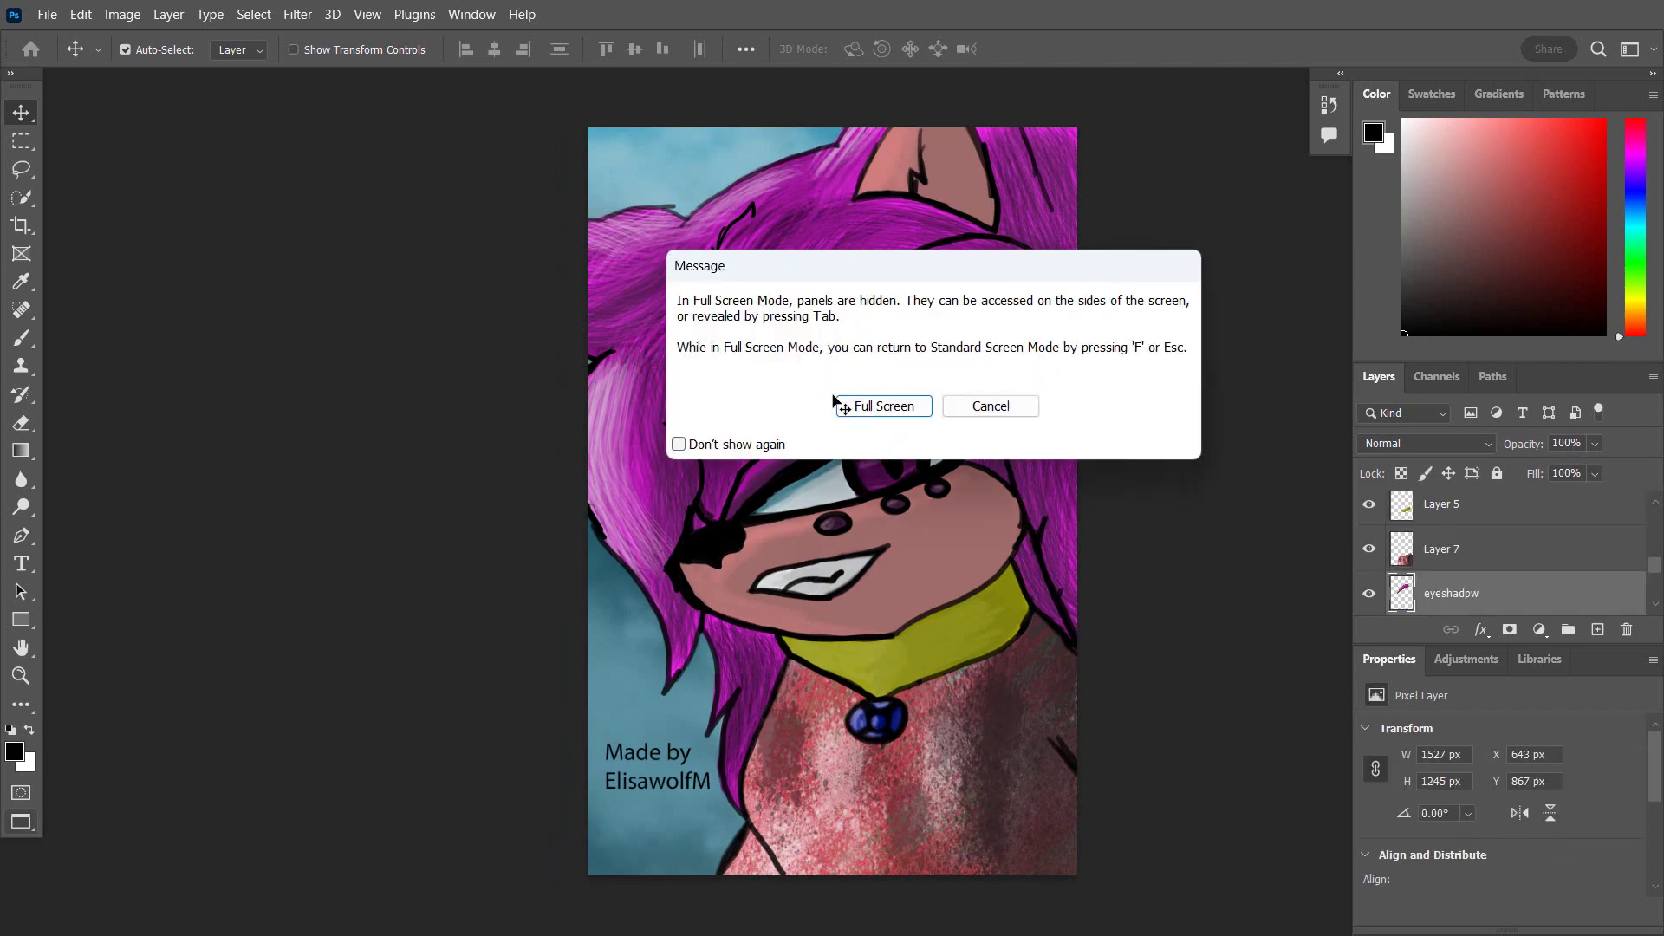
click(884, 406)
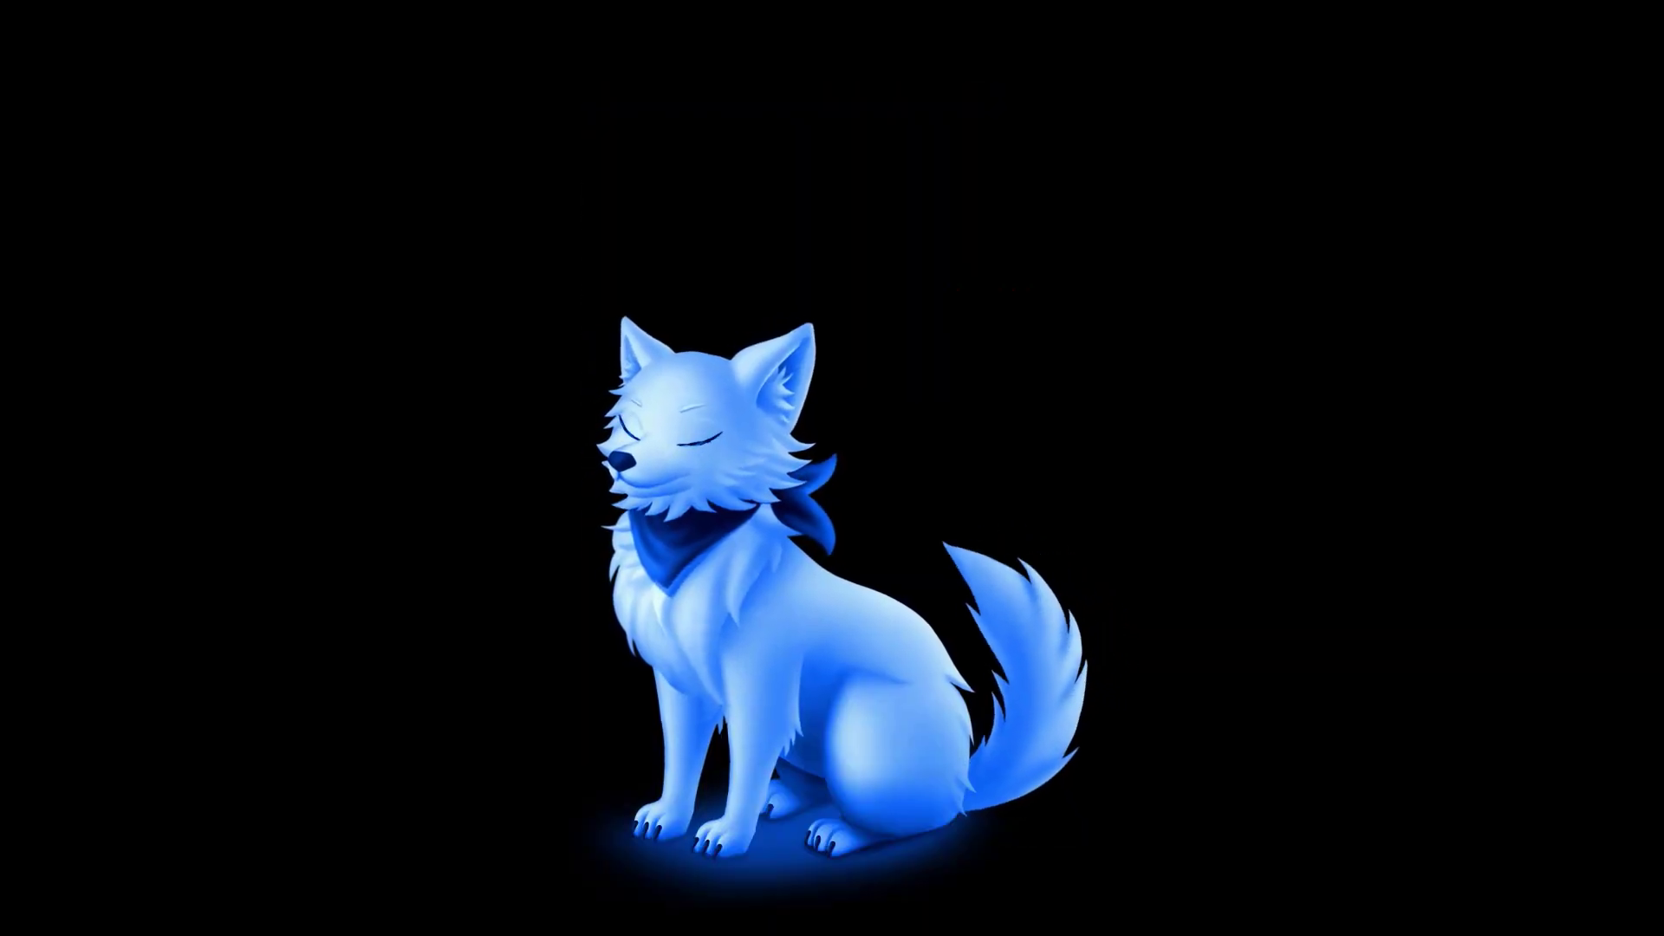